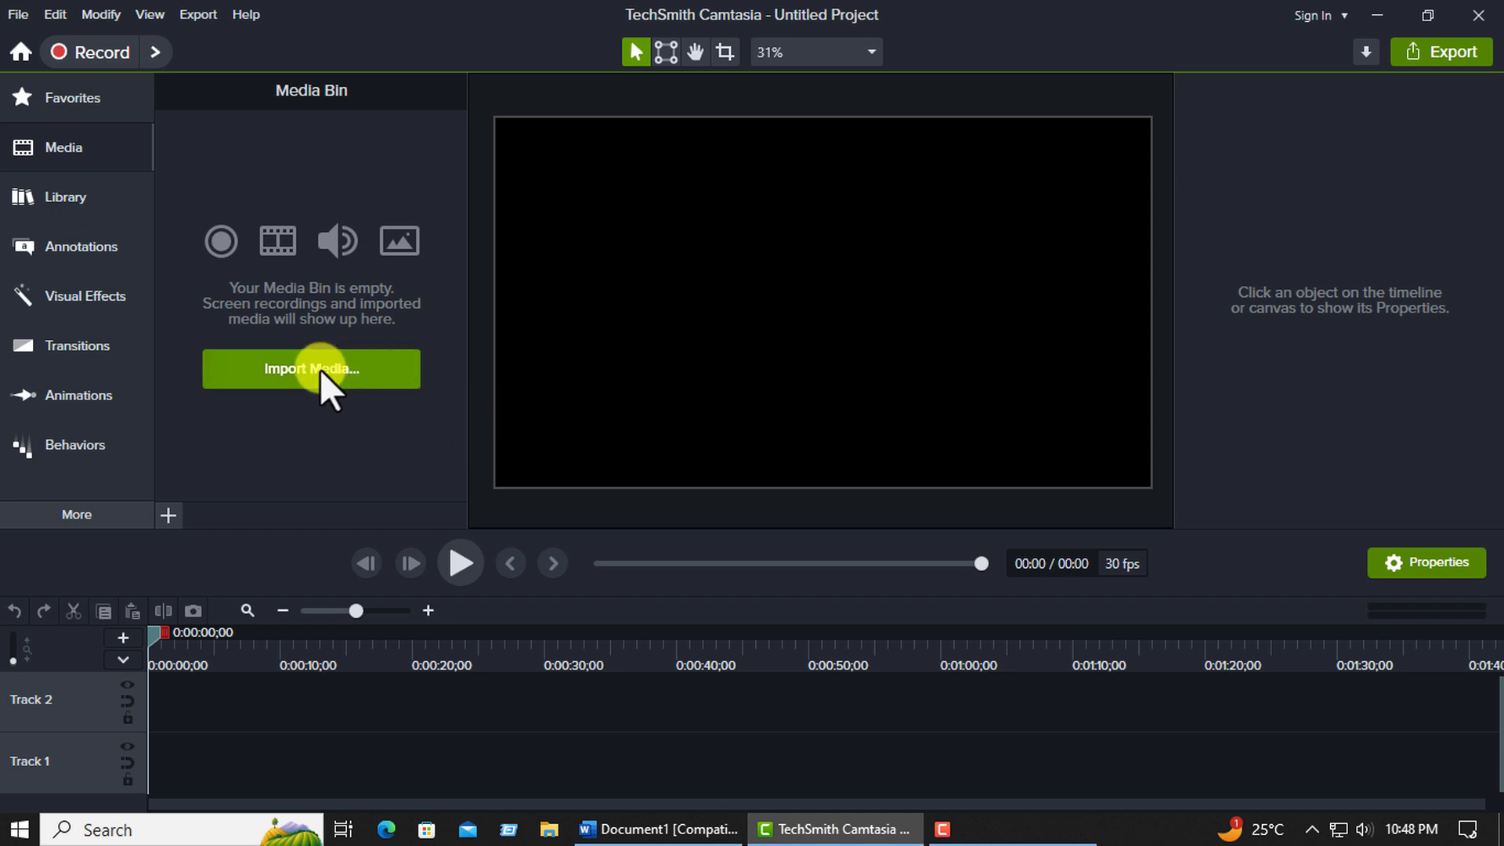
Import the Background_4_f_Videvo clip from the Free Footaj folder and place it at the start of Track 2.
click(286, 370)
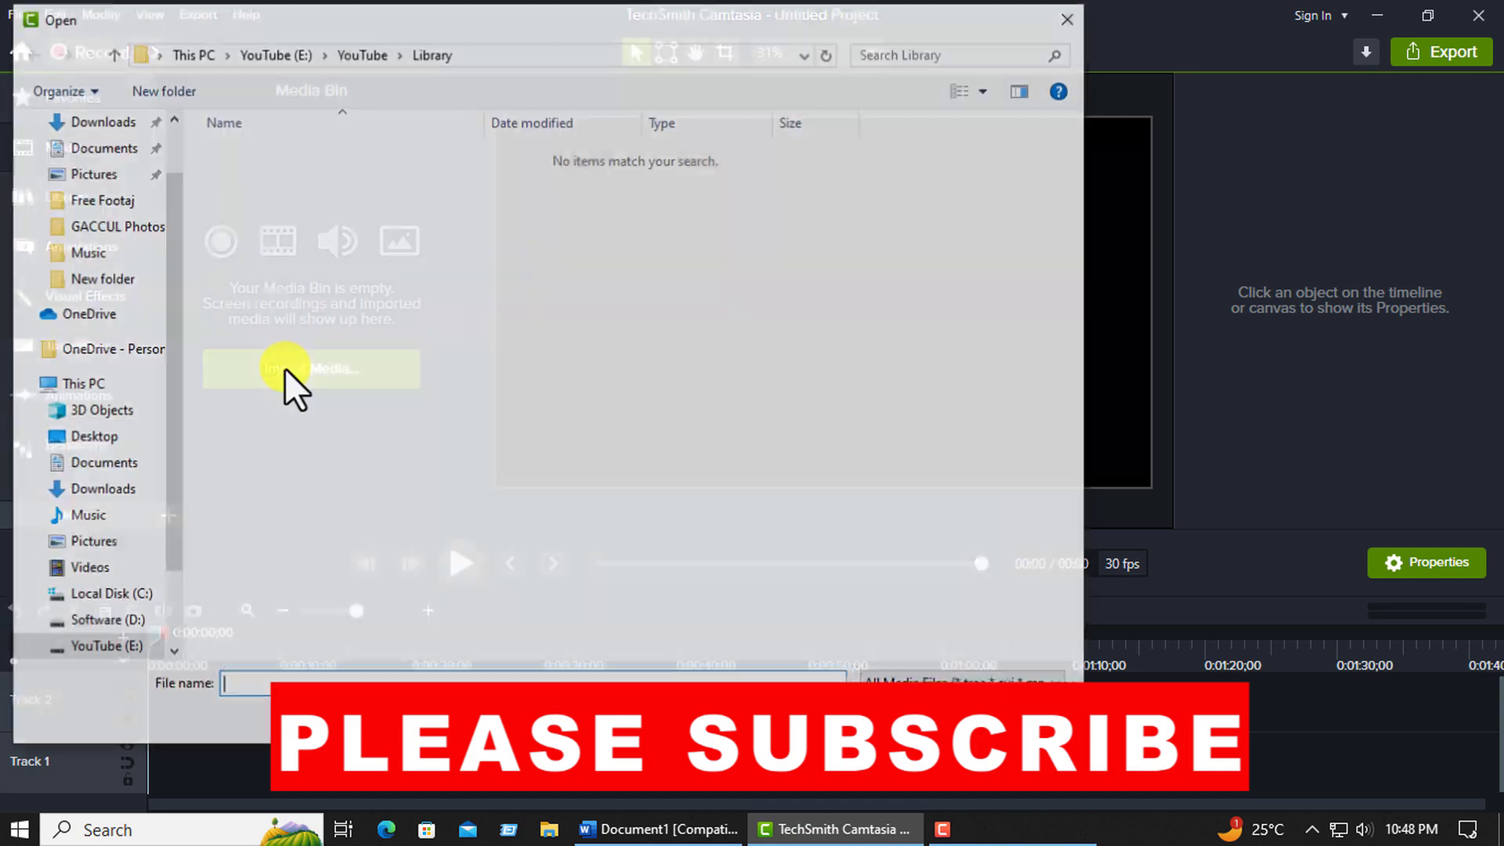
click(100, 201)
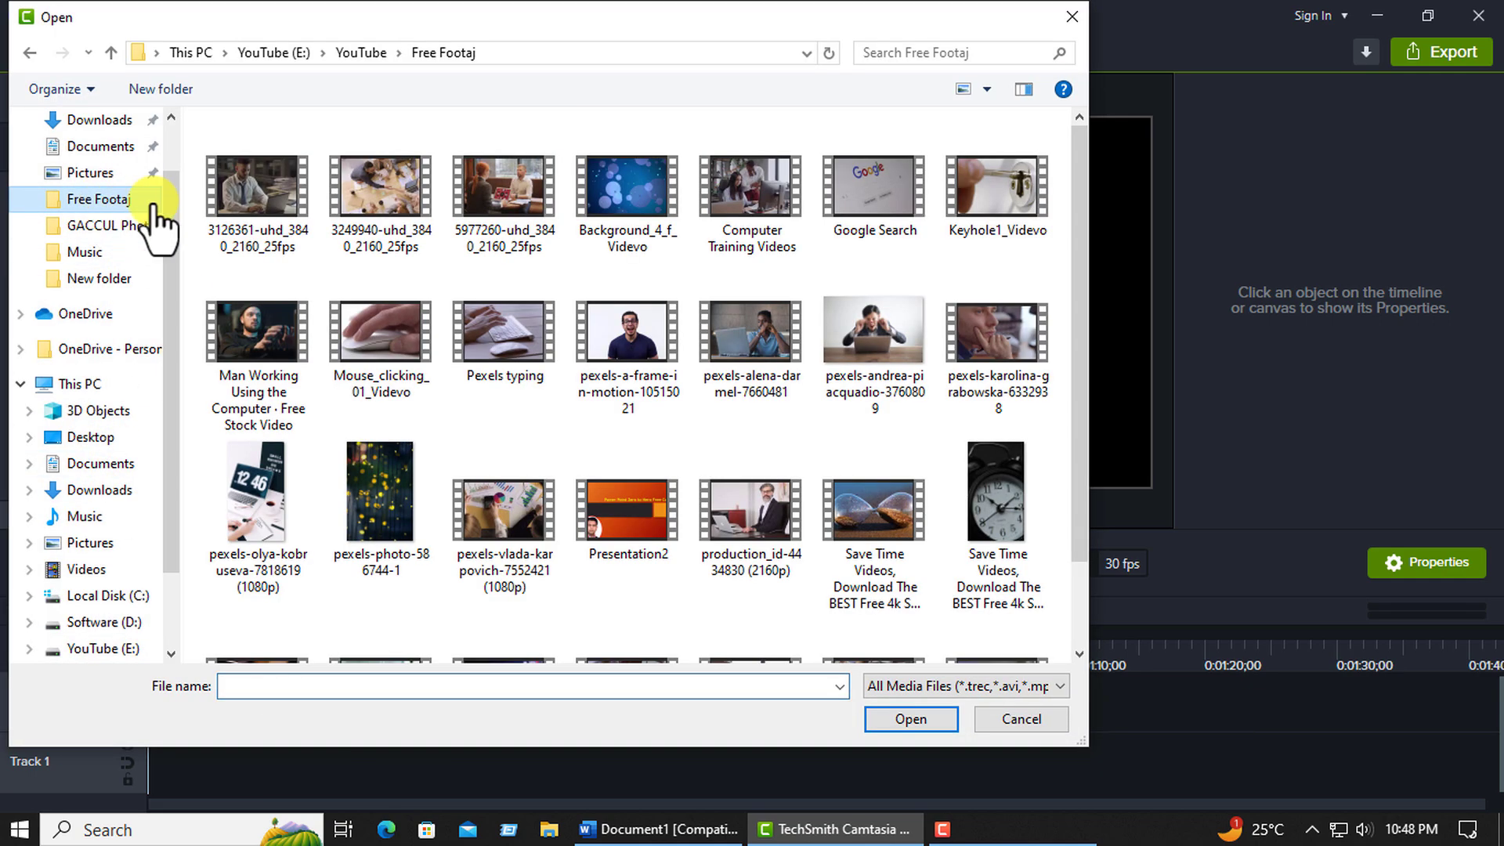
double_click(619, 200)
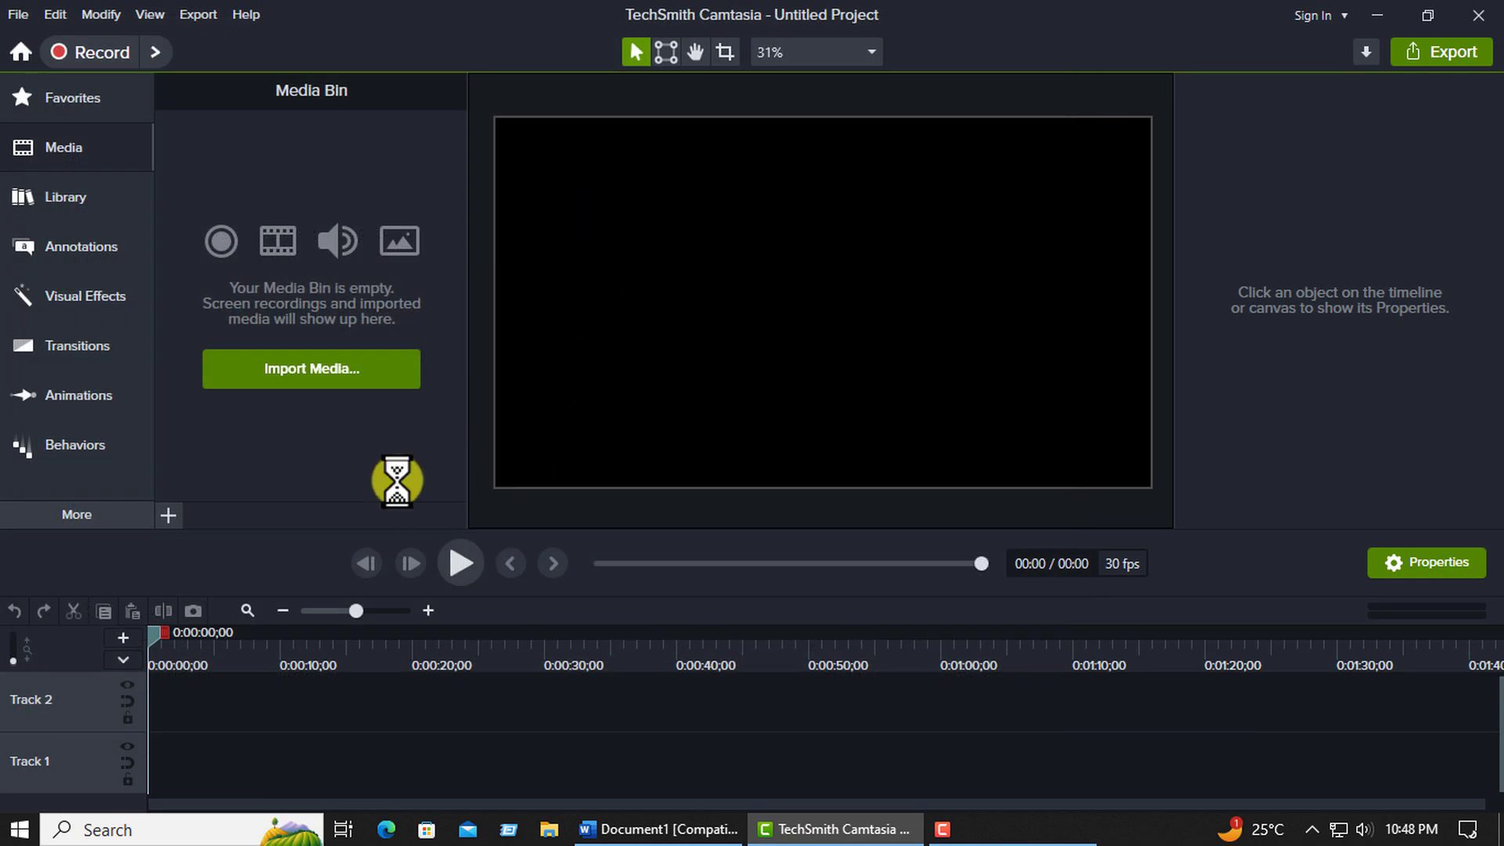
drag(246, 285, 208, 710)
drag(344, 707, 237, 704)
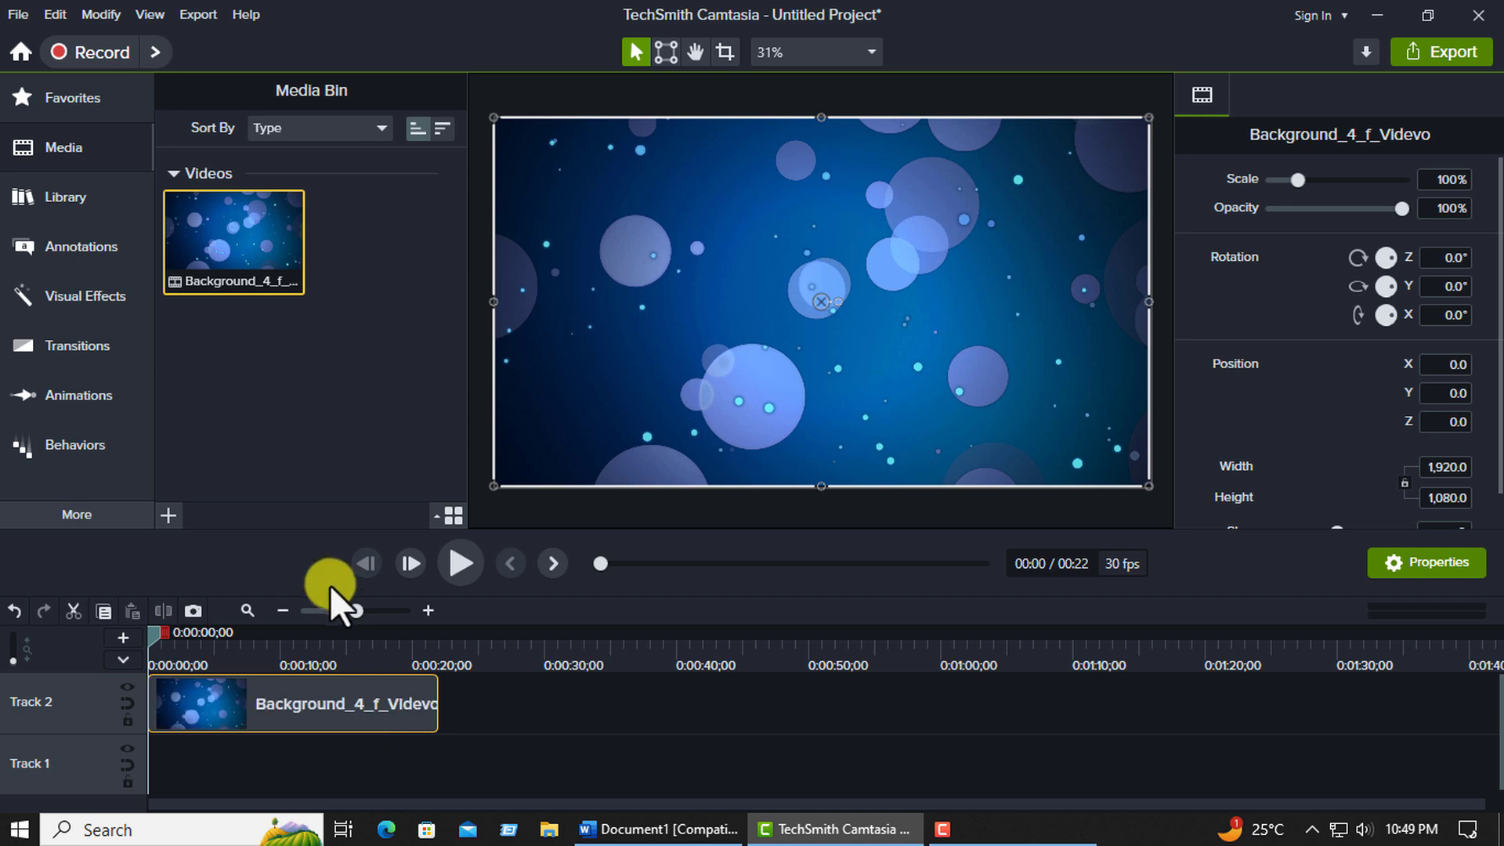
Preview the background clip from about 5 seconds into the timeline.
click(218, 649)
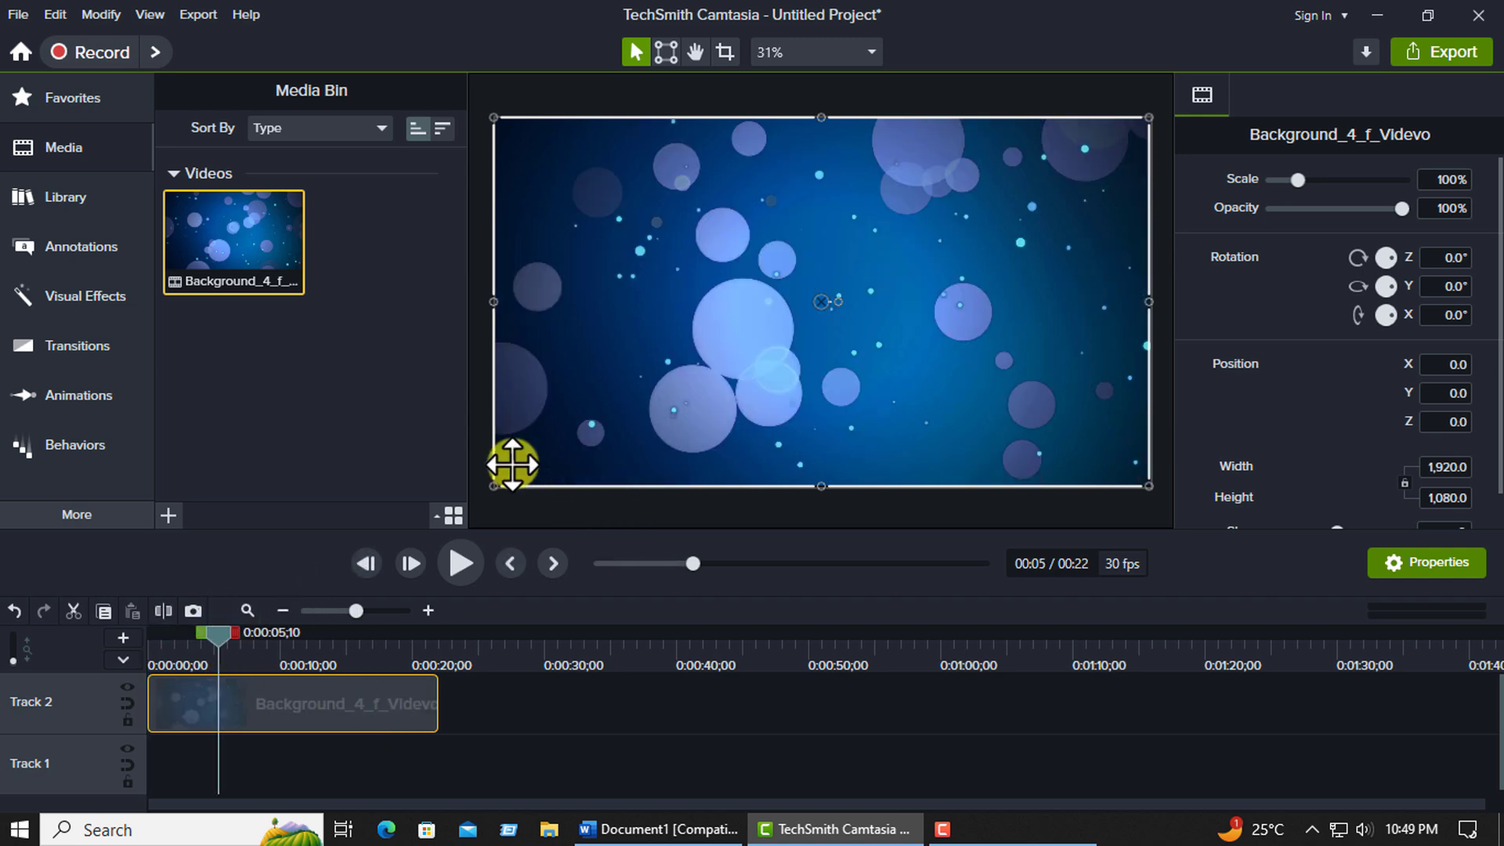
click(445, 568)
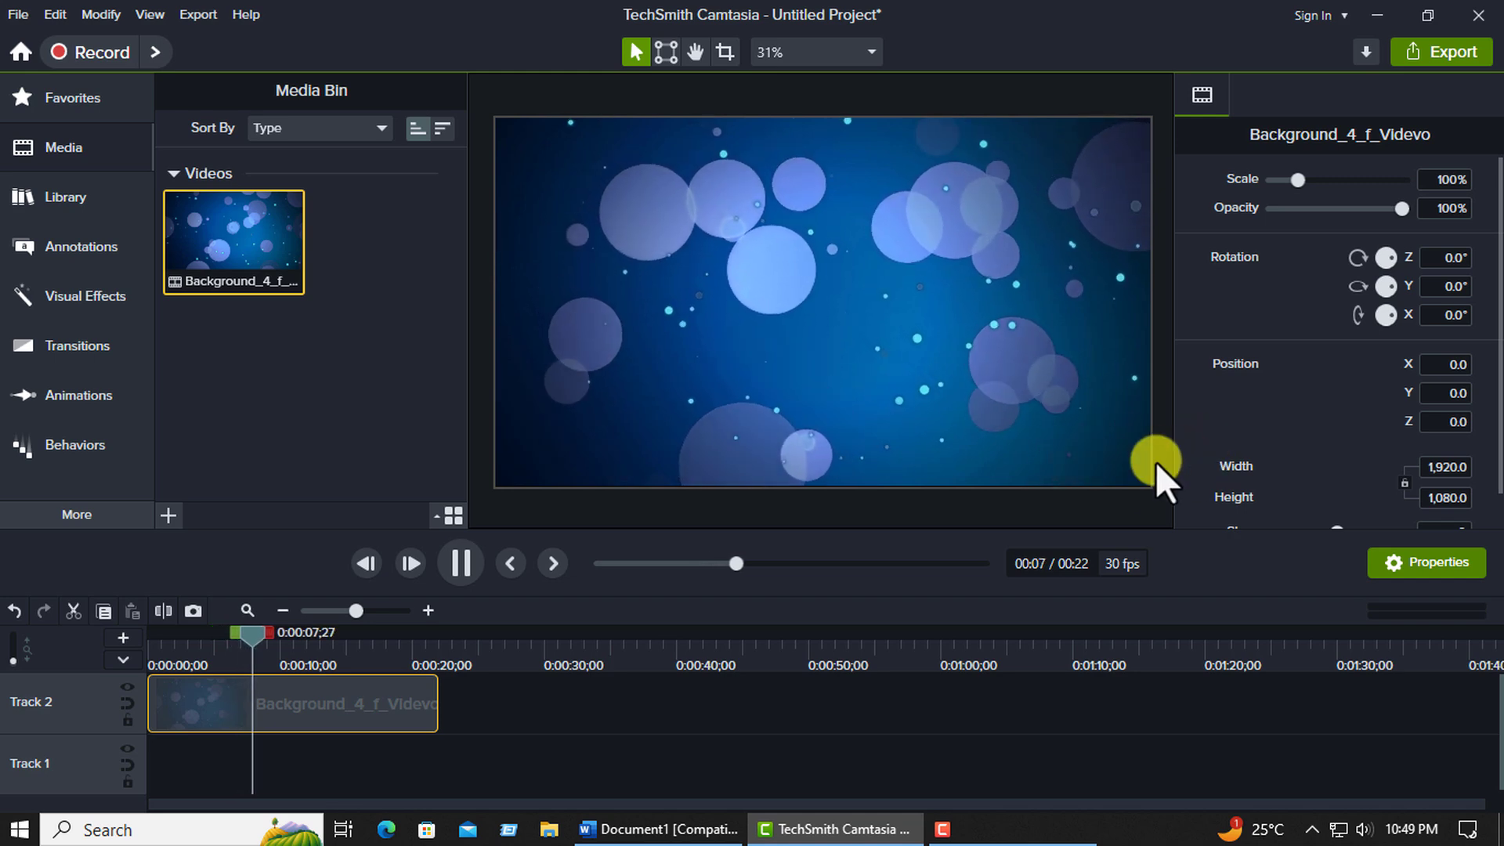
click(473, 560)
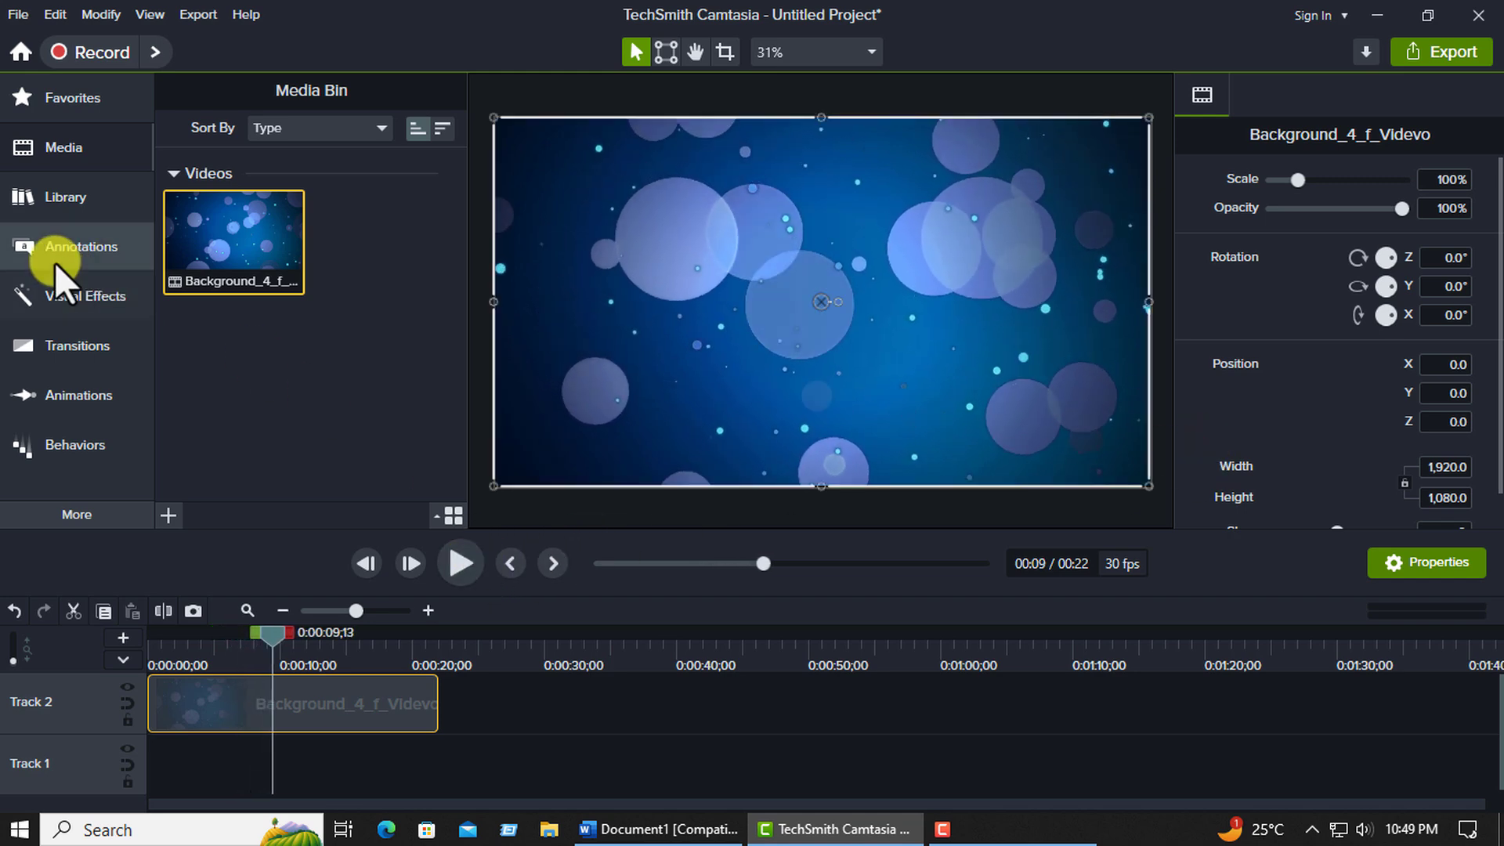
Add the white text rectangle callout on Track 3 above the background clip, spanning the clip's full length.
click(119, 248)
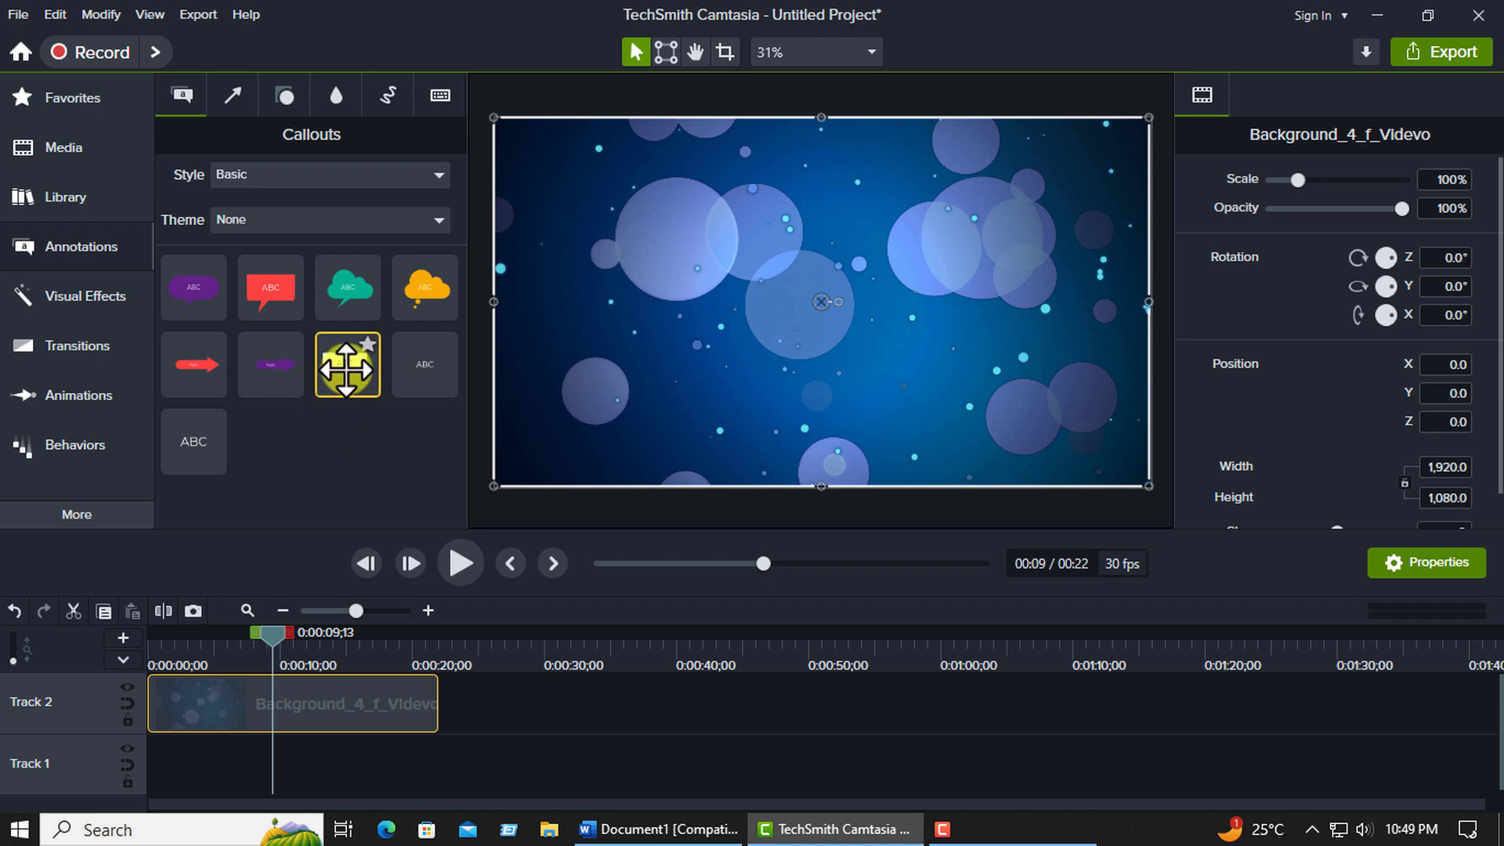
drag(347, 365, 146, 702)
click(312, 757)
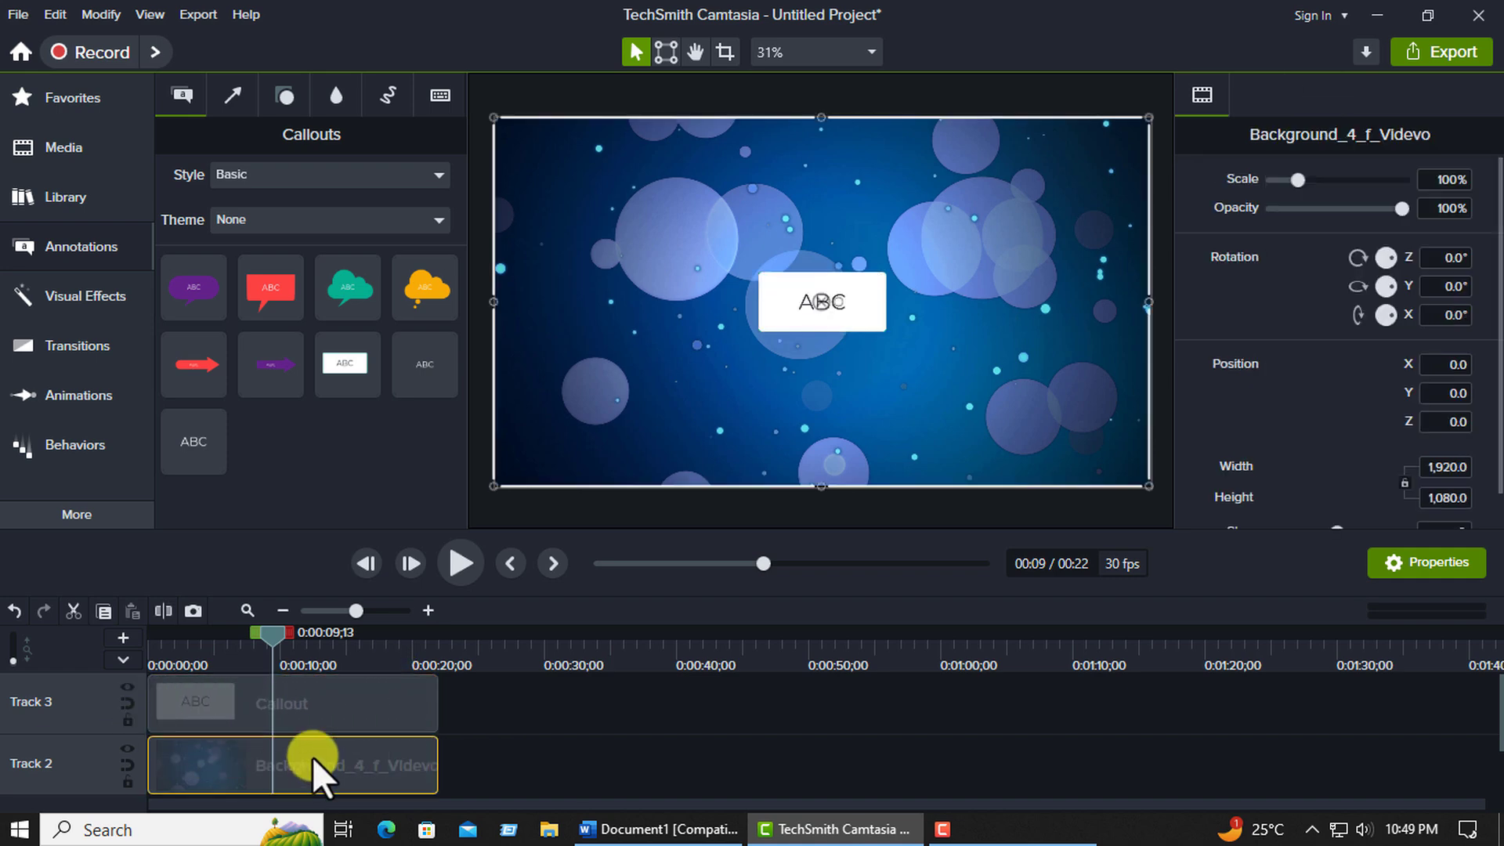
click(335, 712)
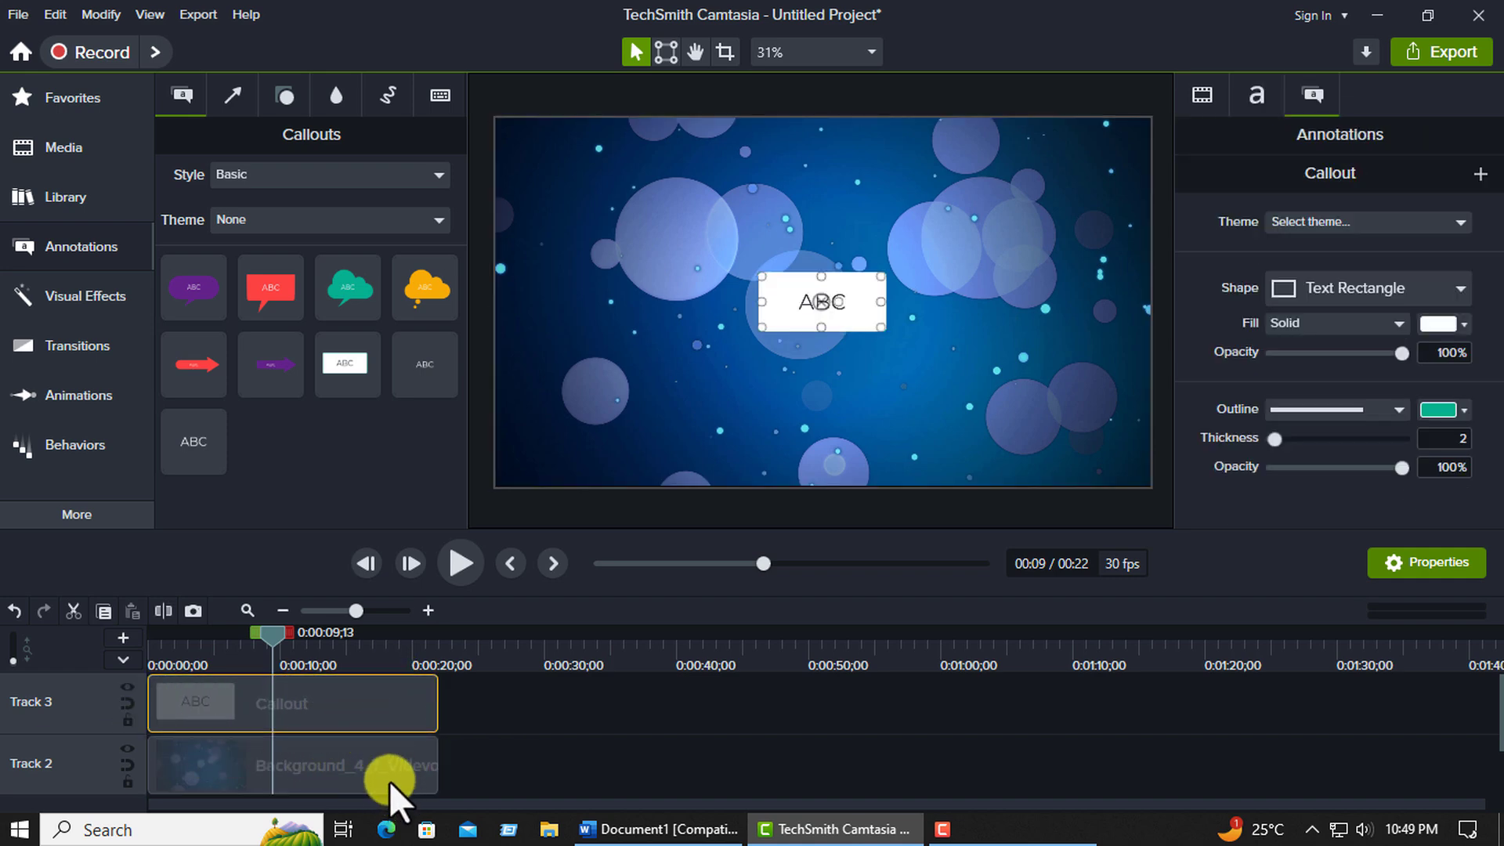
Preview the callout over the background video from the beginning of the timeline.
click(389, 782)
drag(271, 644, 150, 646)
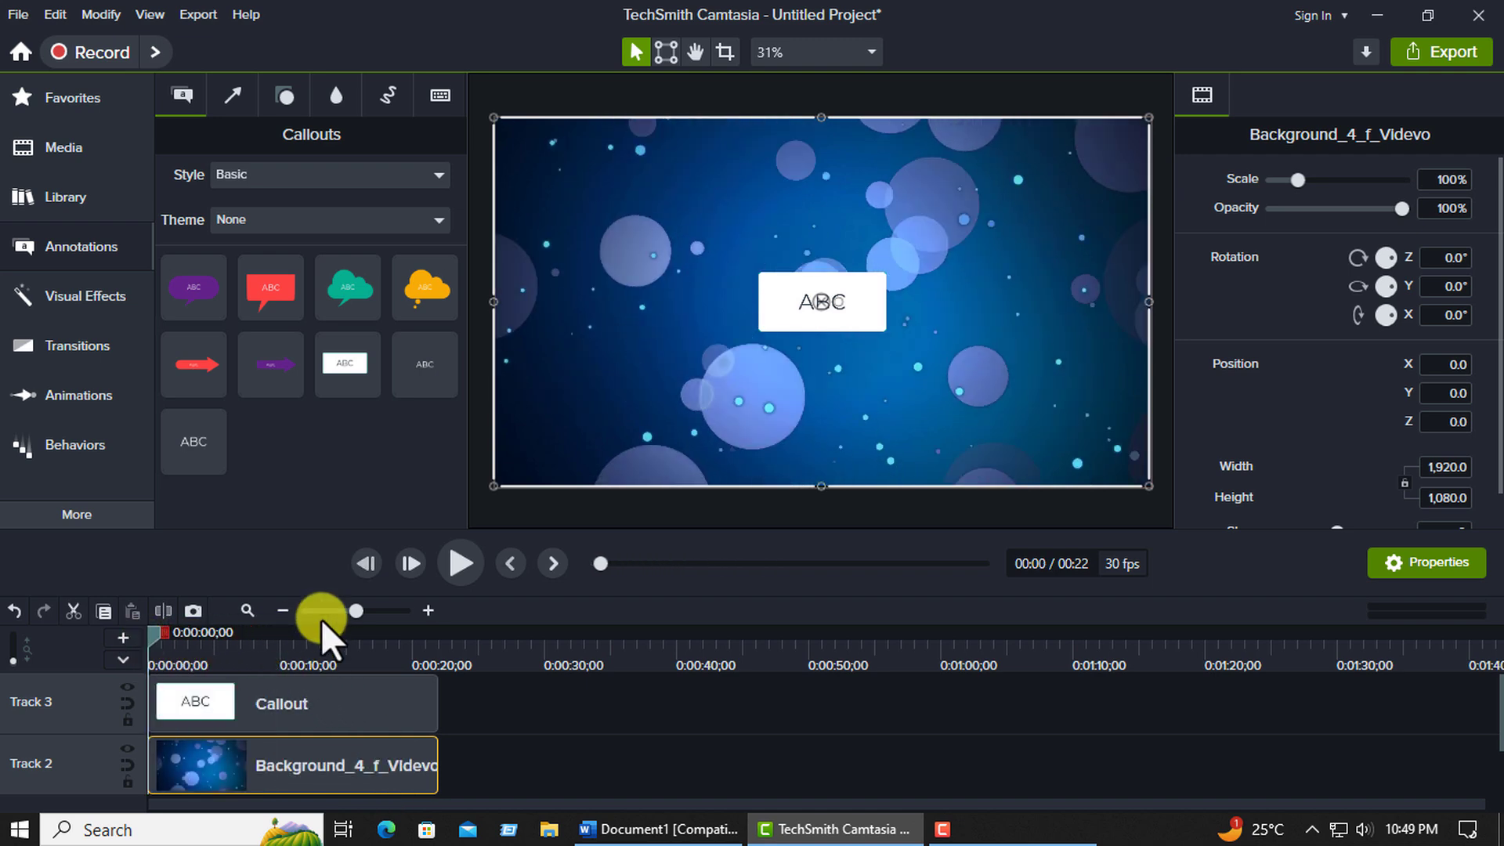
click(448, 563)
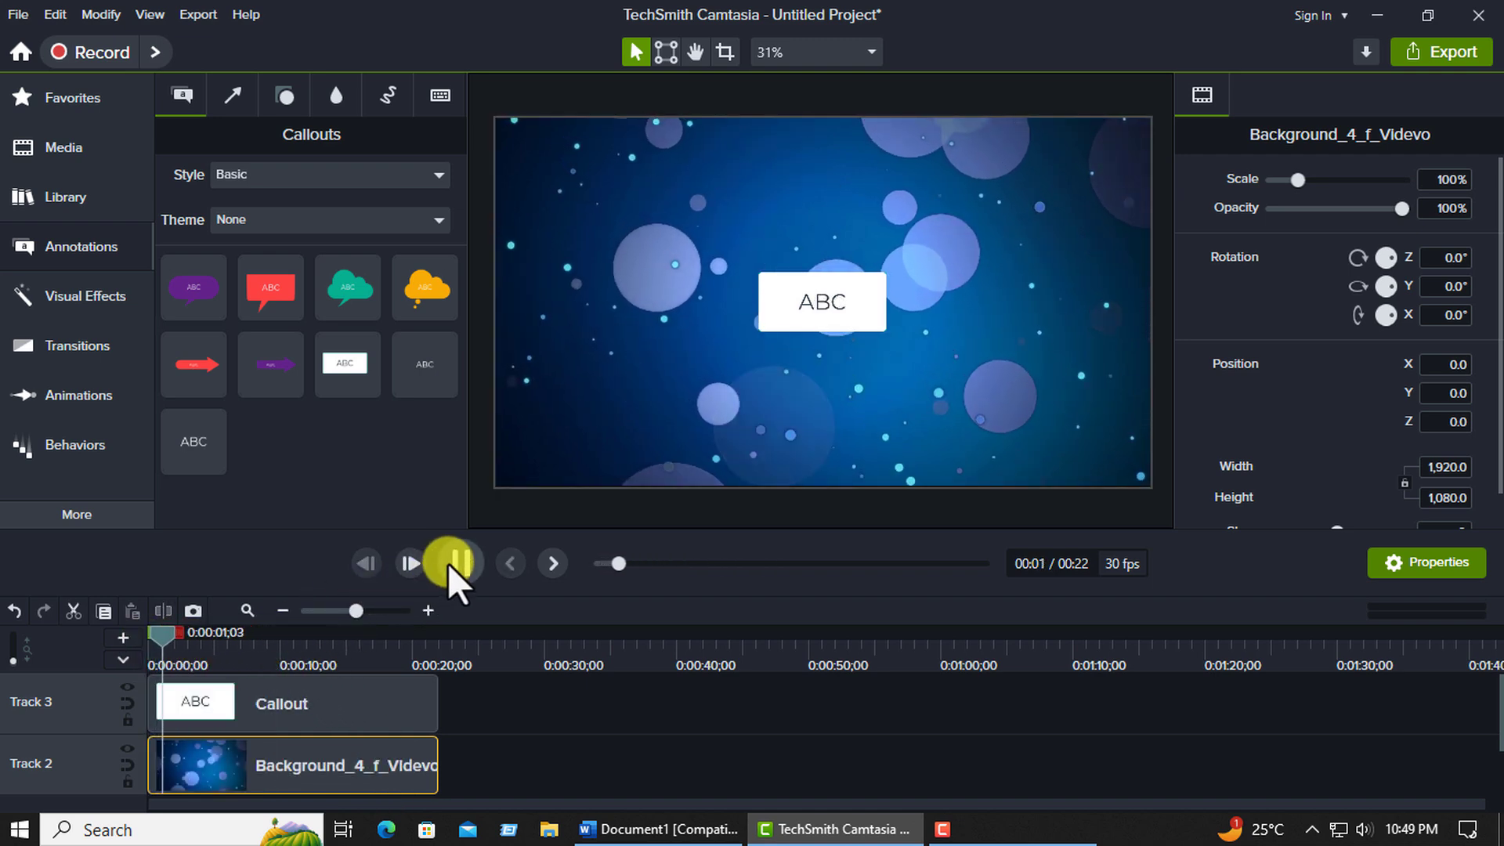
click(448, 563)
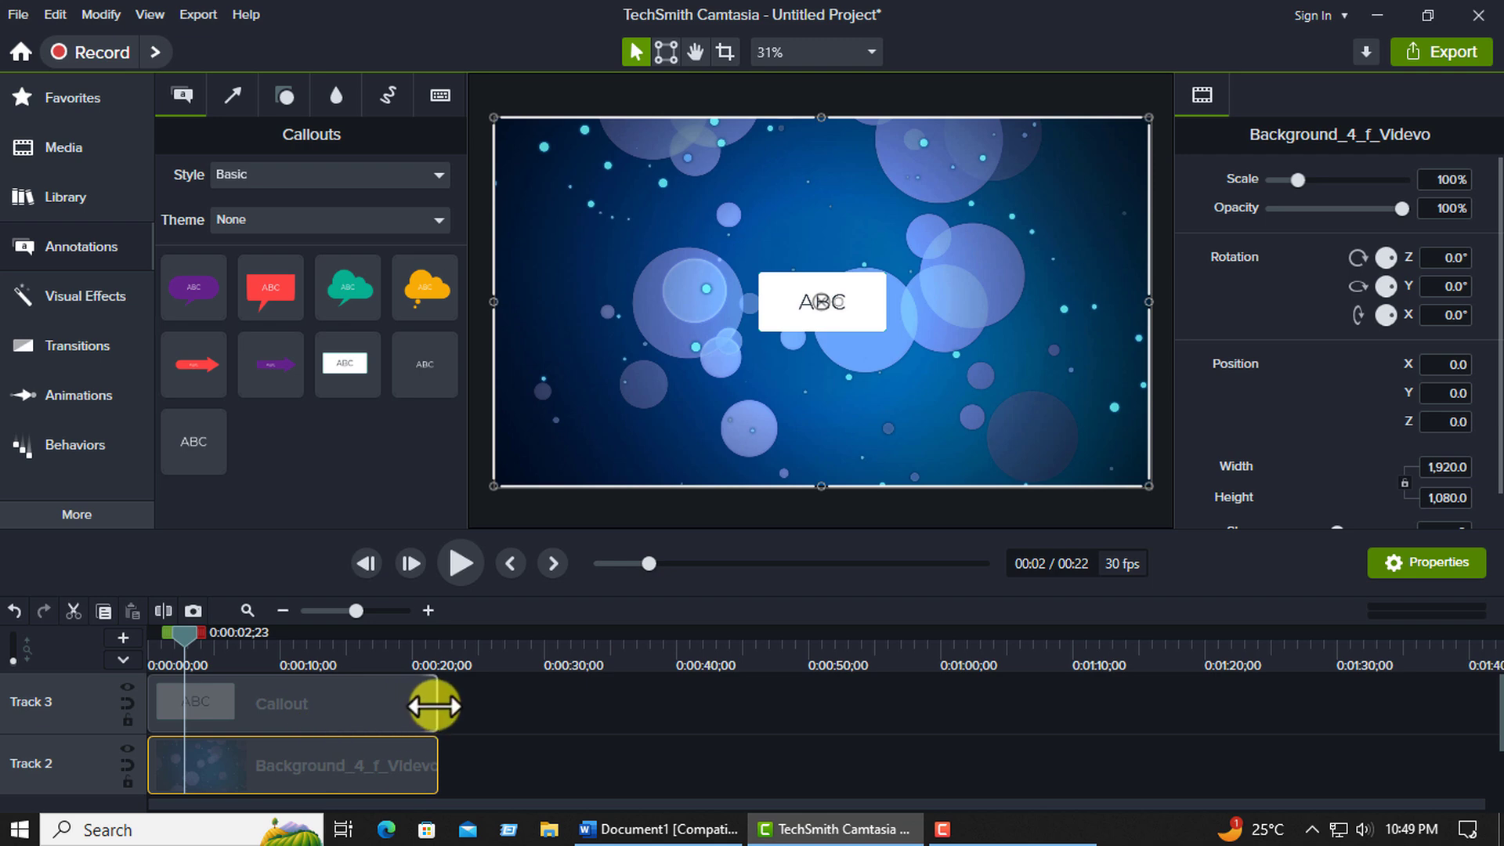
Trim the end of the callout on Track 3 and extend it back to the background clip's end.
drag(434, 706, 359, 705)
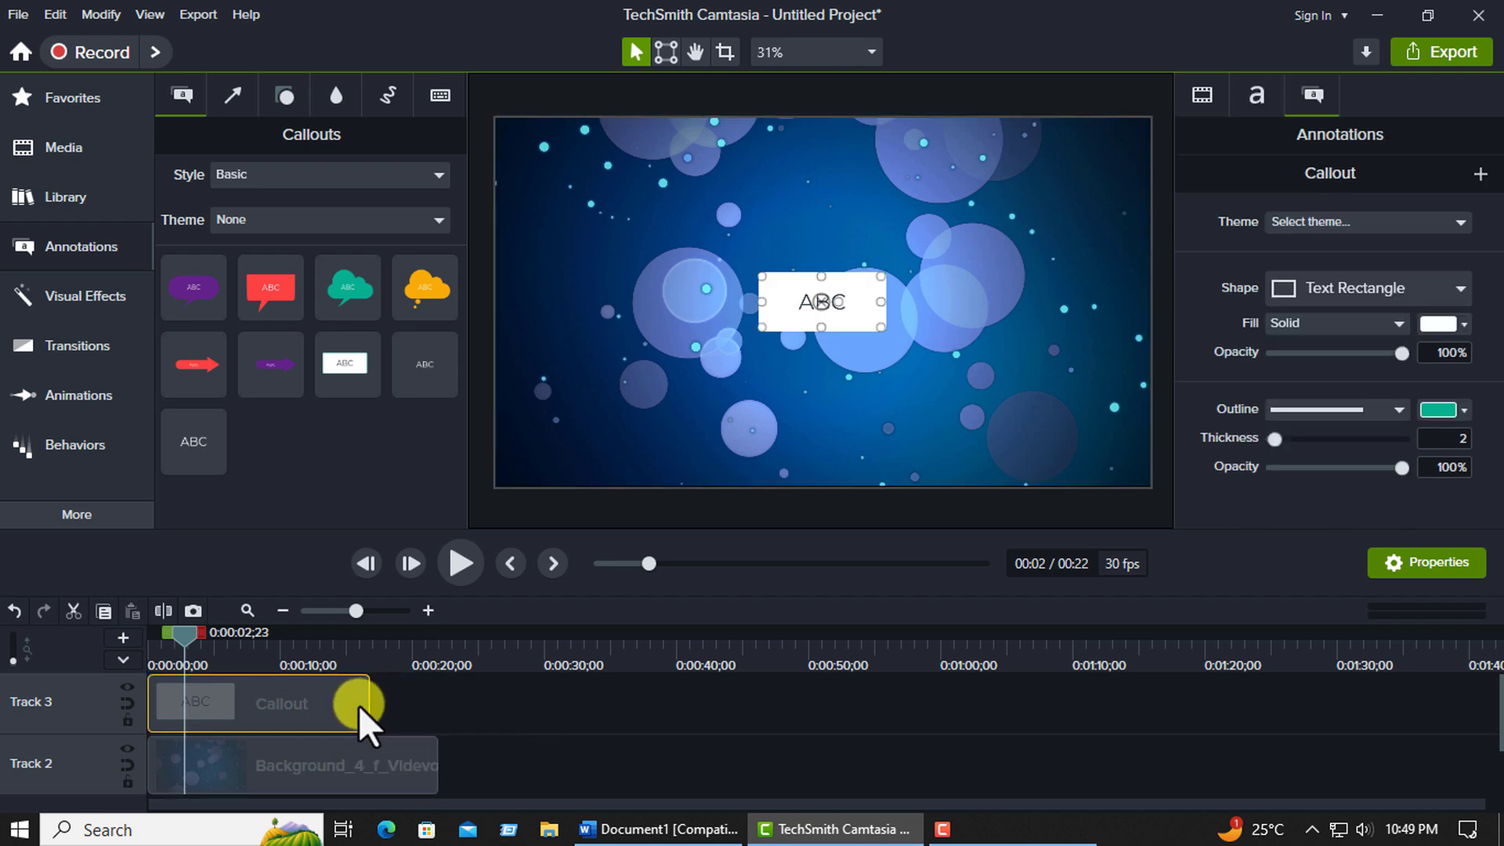
click(371, 703)
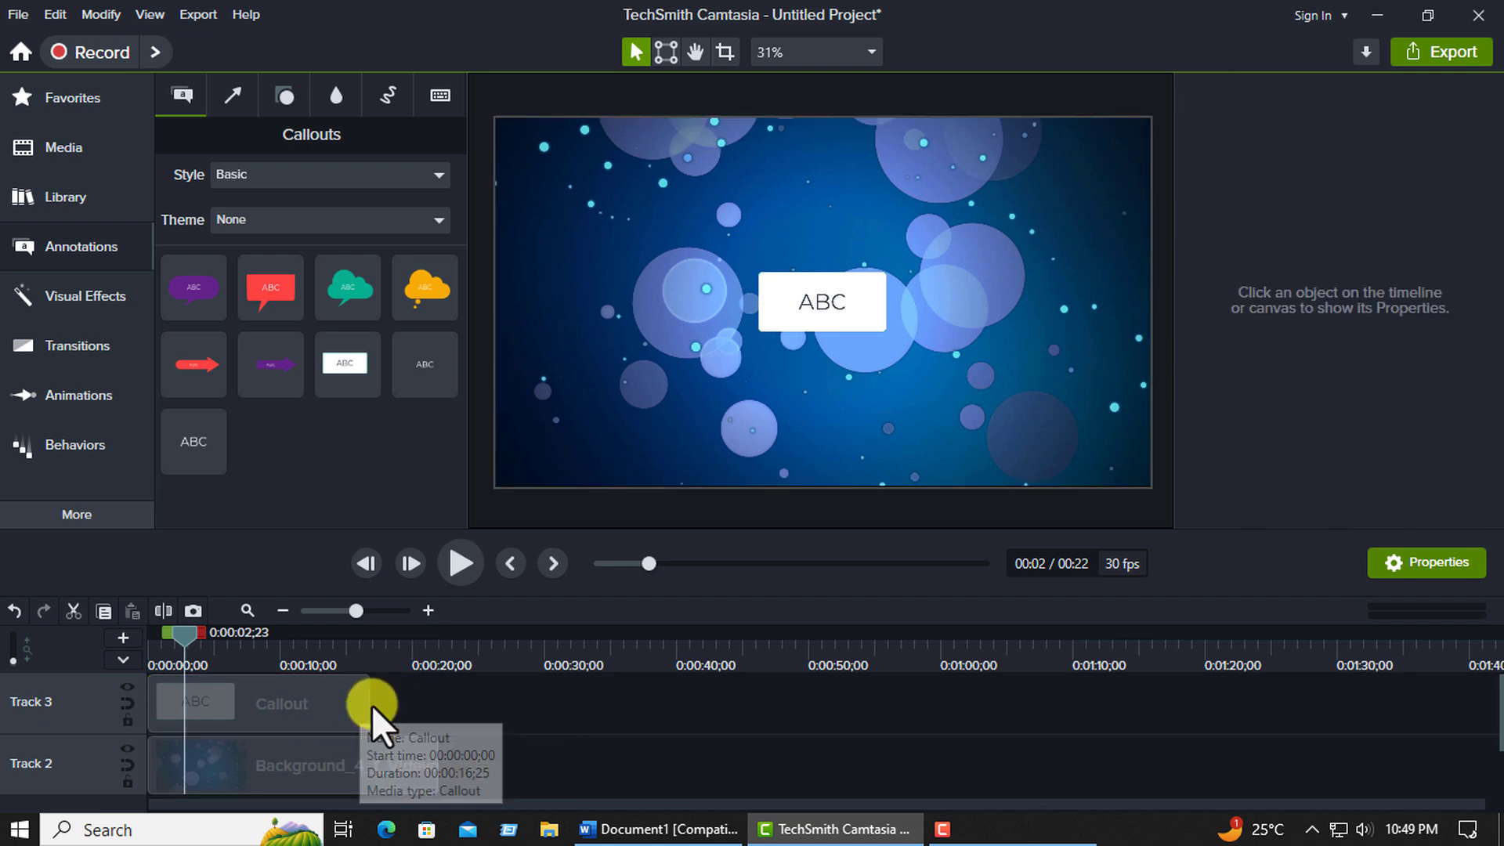
click(367, 705)
drag(368, 703, 437, 704)
click(373, 769)
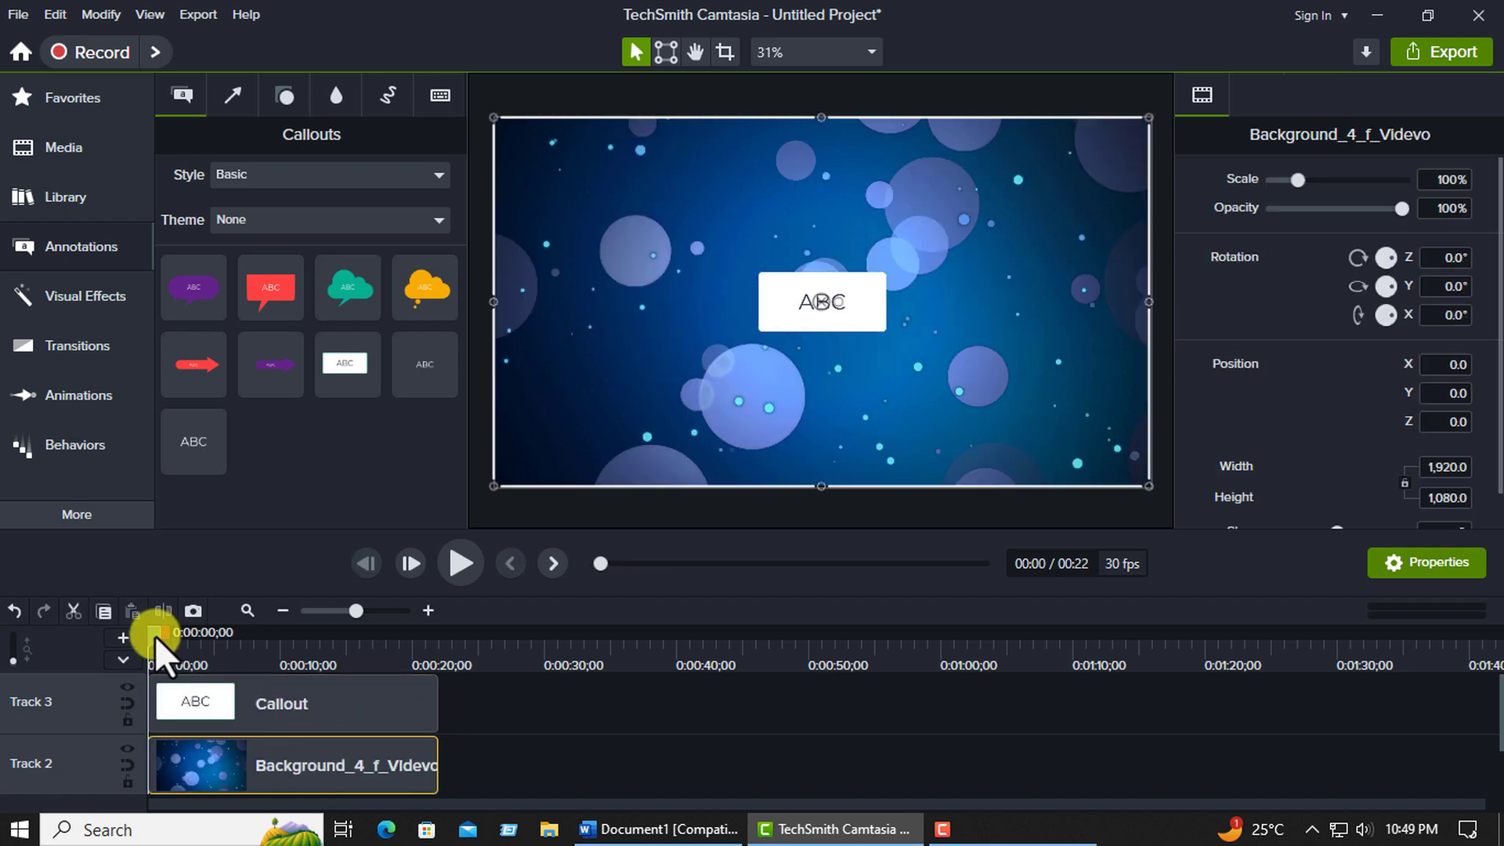
Delete the ABC text from the white callout with the playhead at 10 seconds.
drag(154, 635, 282, 633)
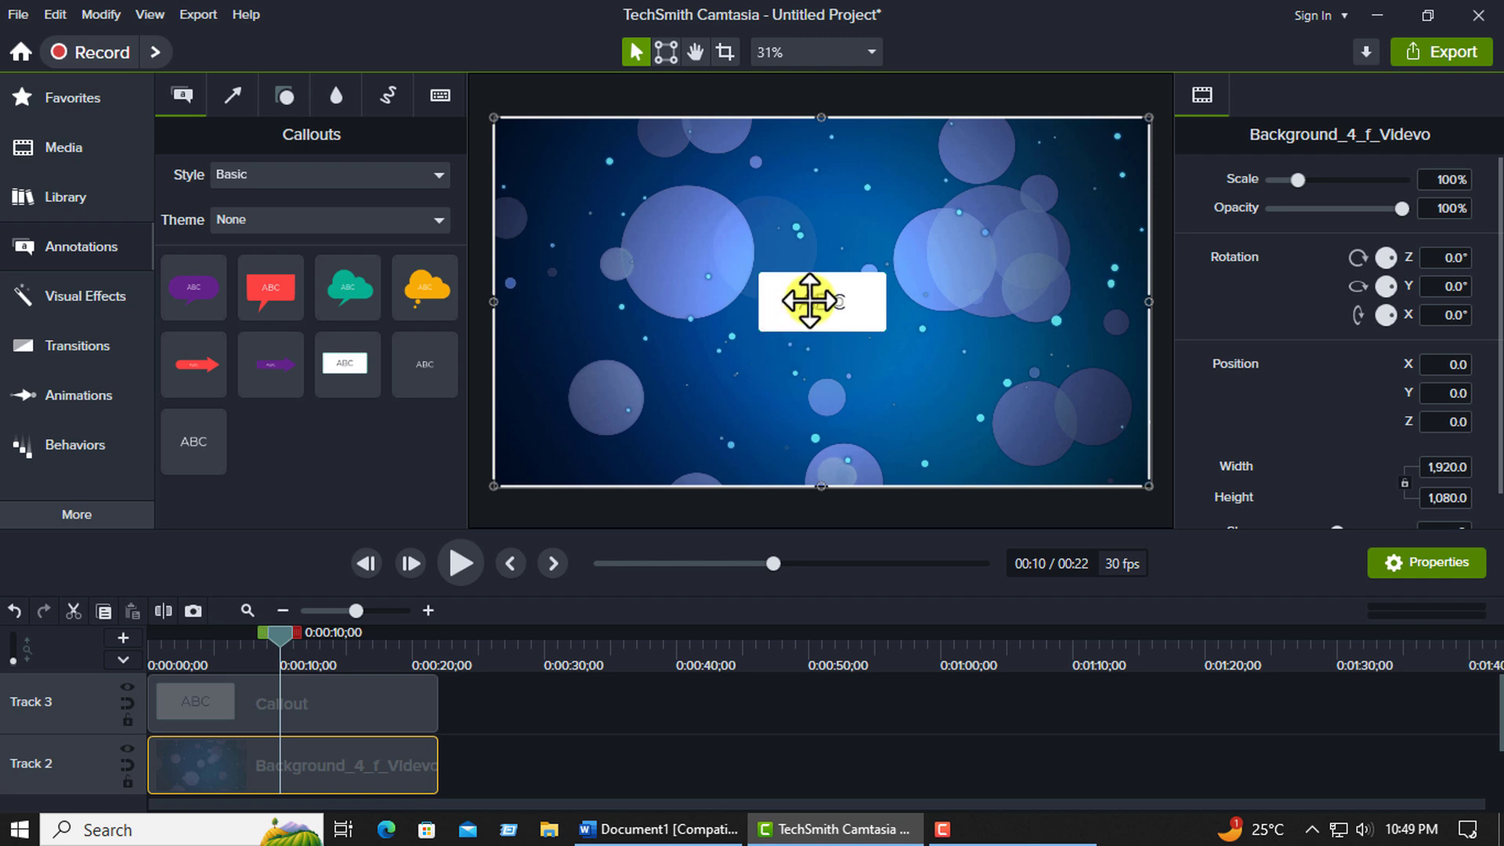
click(809, 300)
double_click(810, 301)
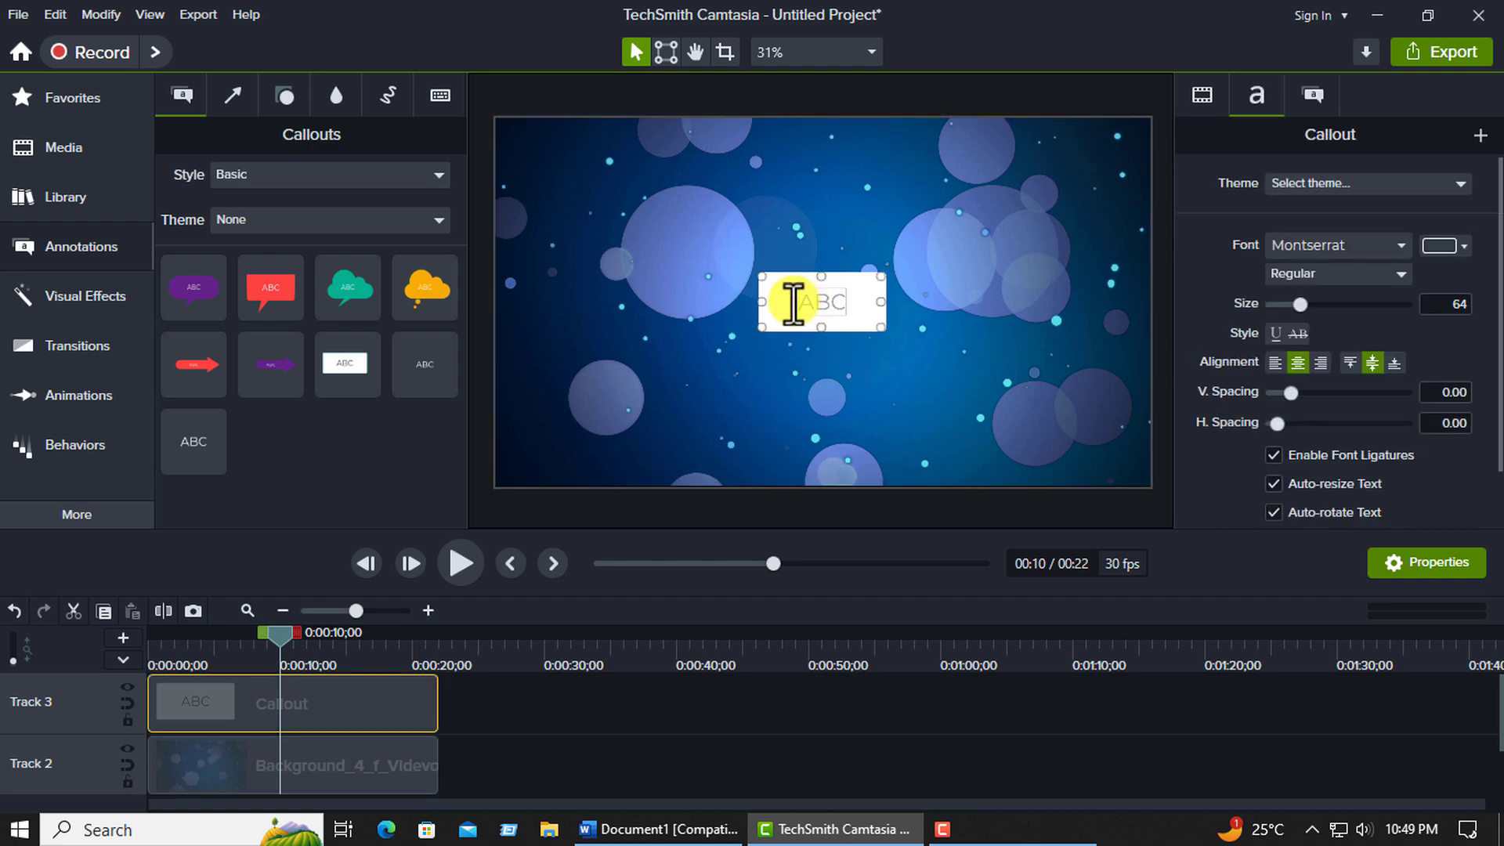
key(BackSpace)
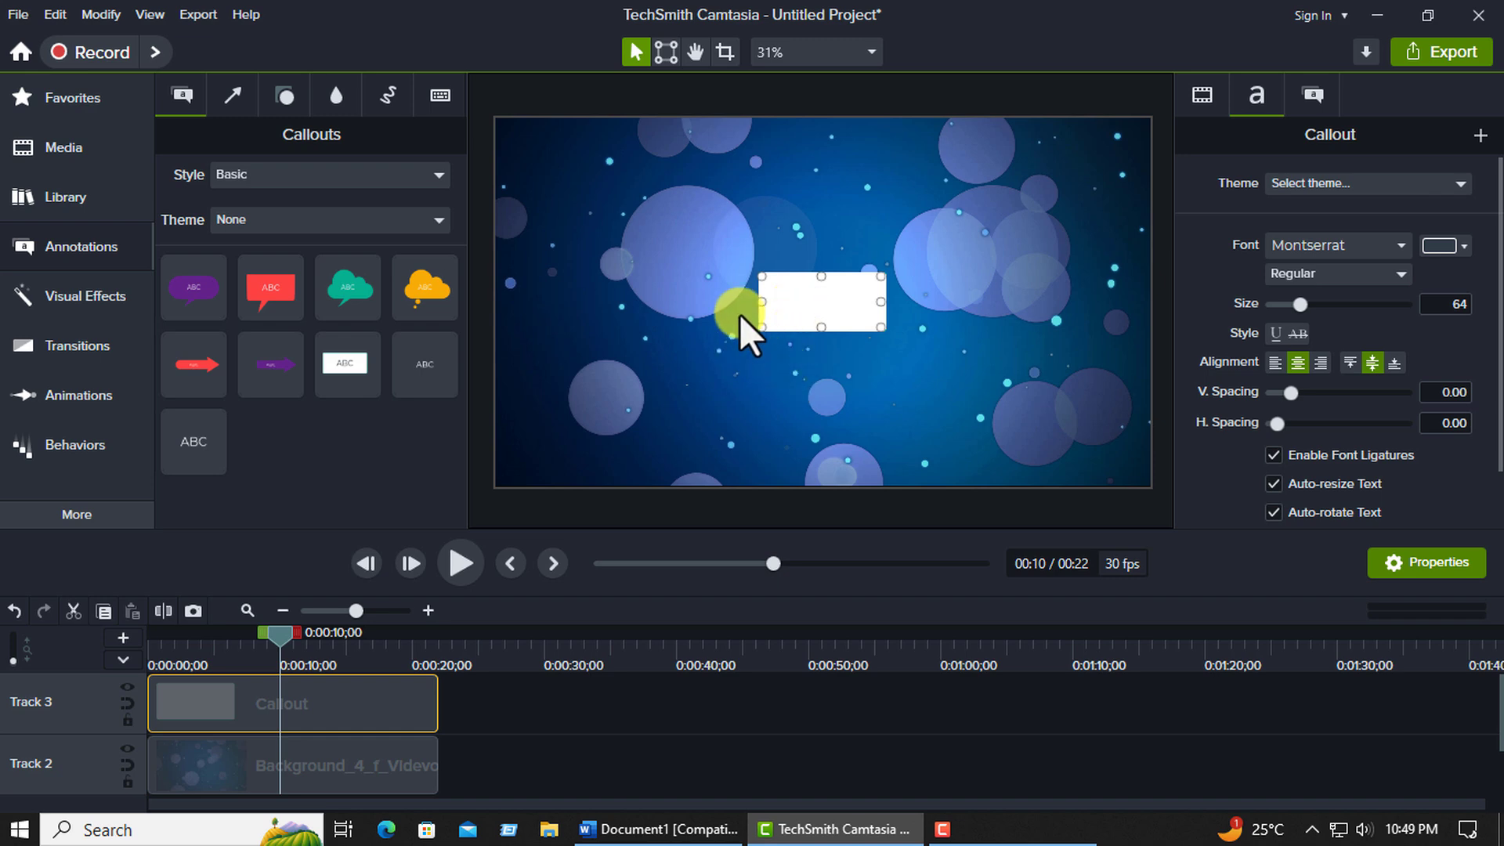
Move the empty callout to the canvas's lower edge and stretch it into a full-width bar.
click(866, 226)
click(785, 309)
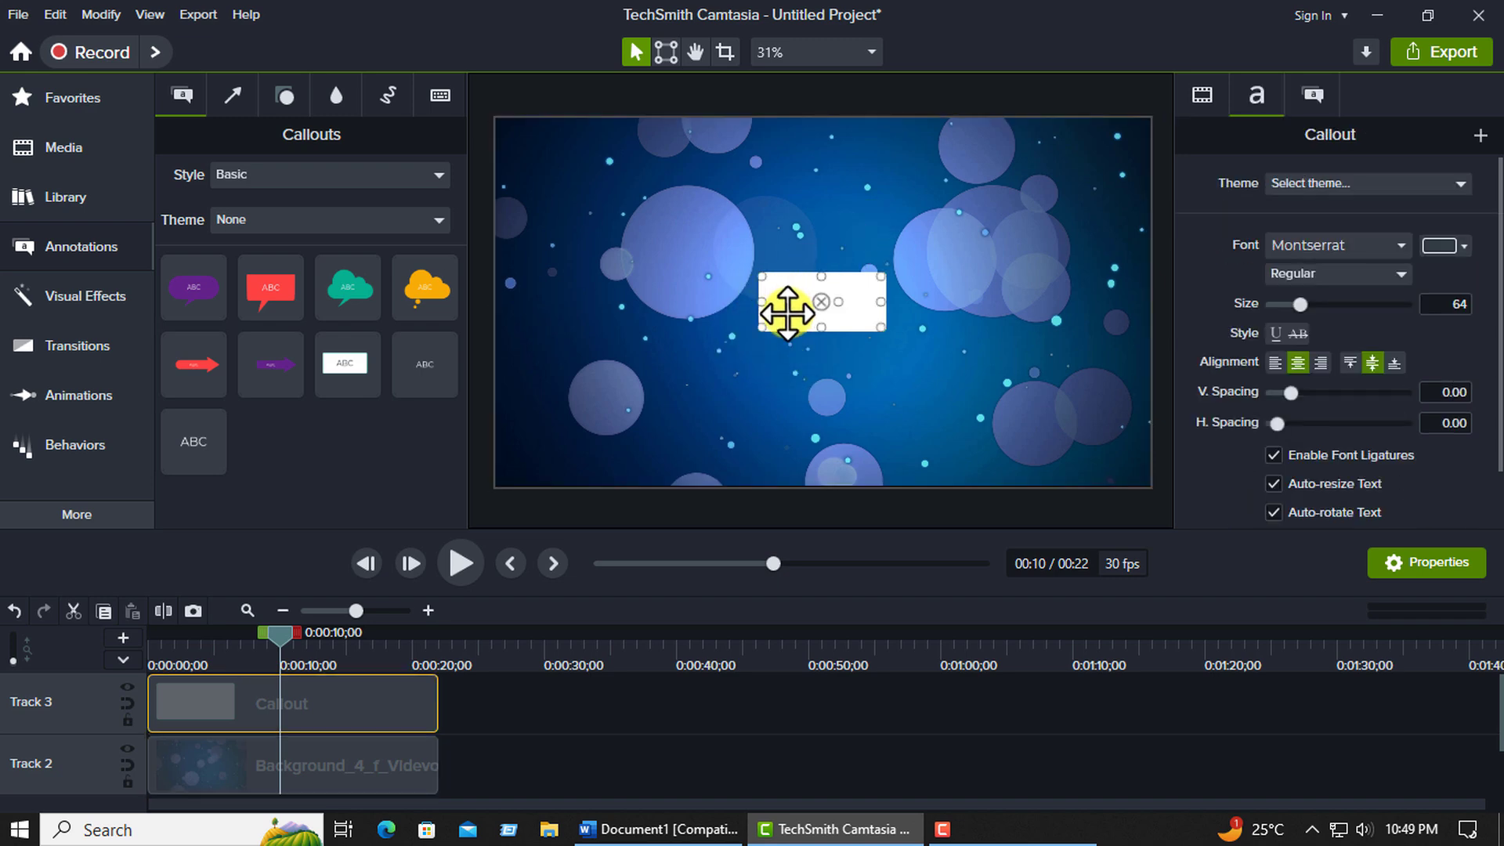
drag(787, 309, 1148, 463)
click(1147, 393)
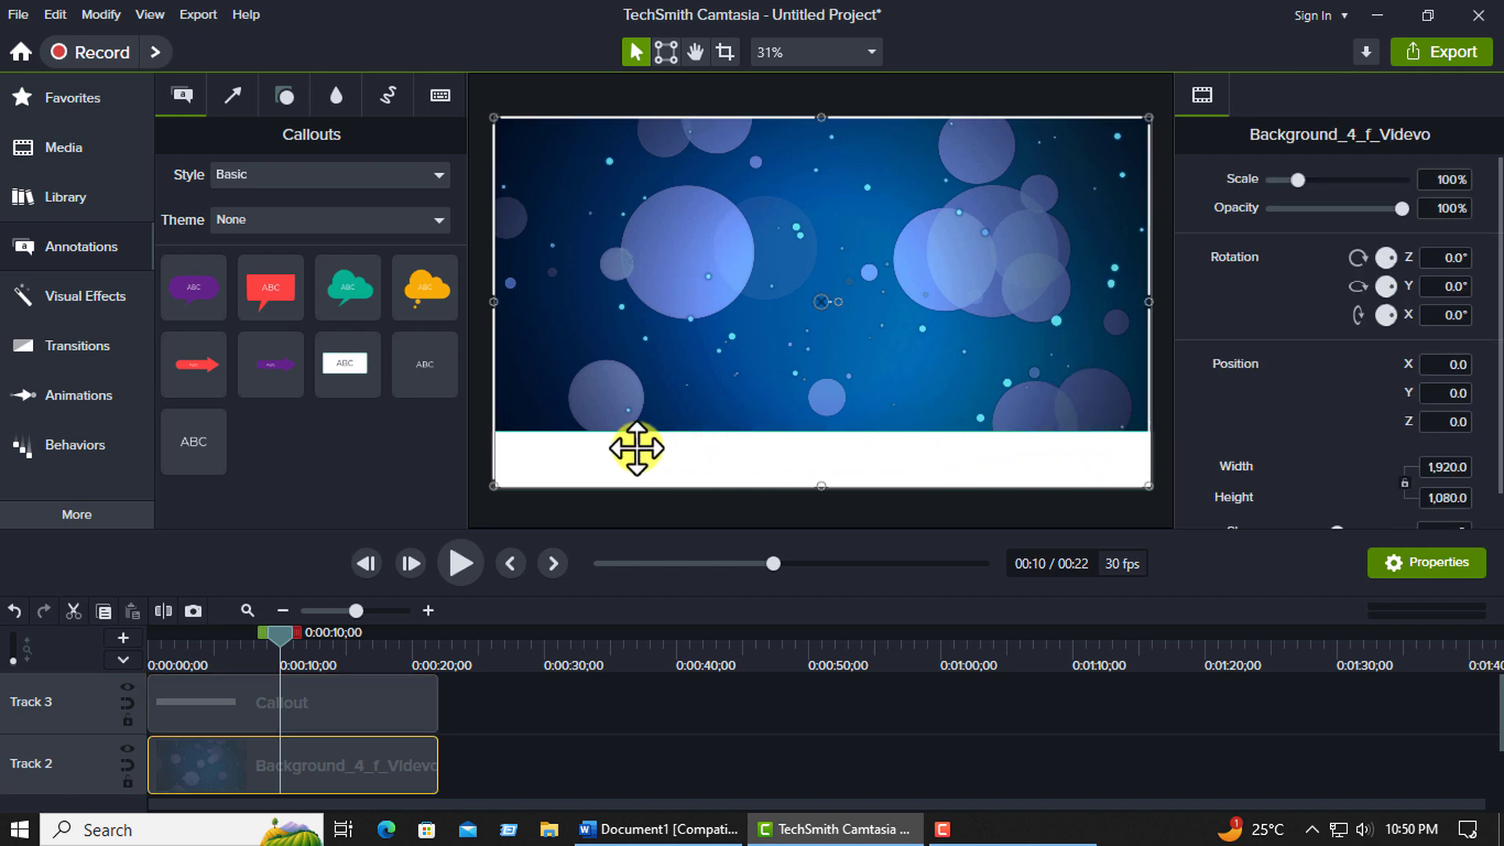
Set the bar's fill colour to red, #F90B0B.
click(906, 459)
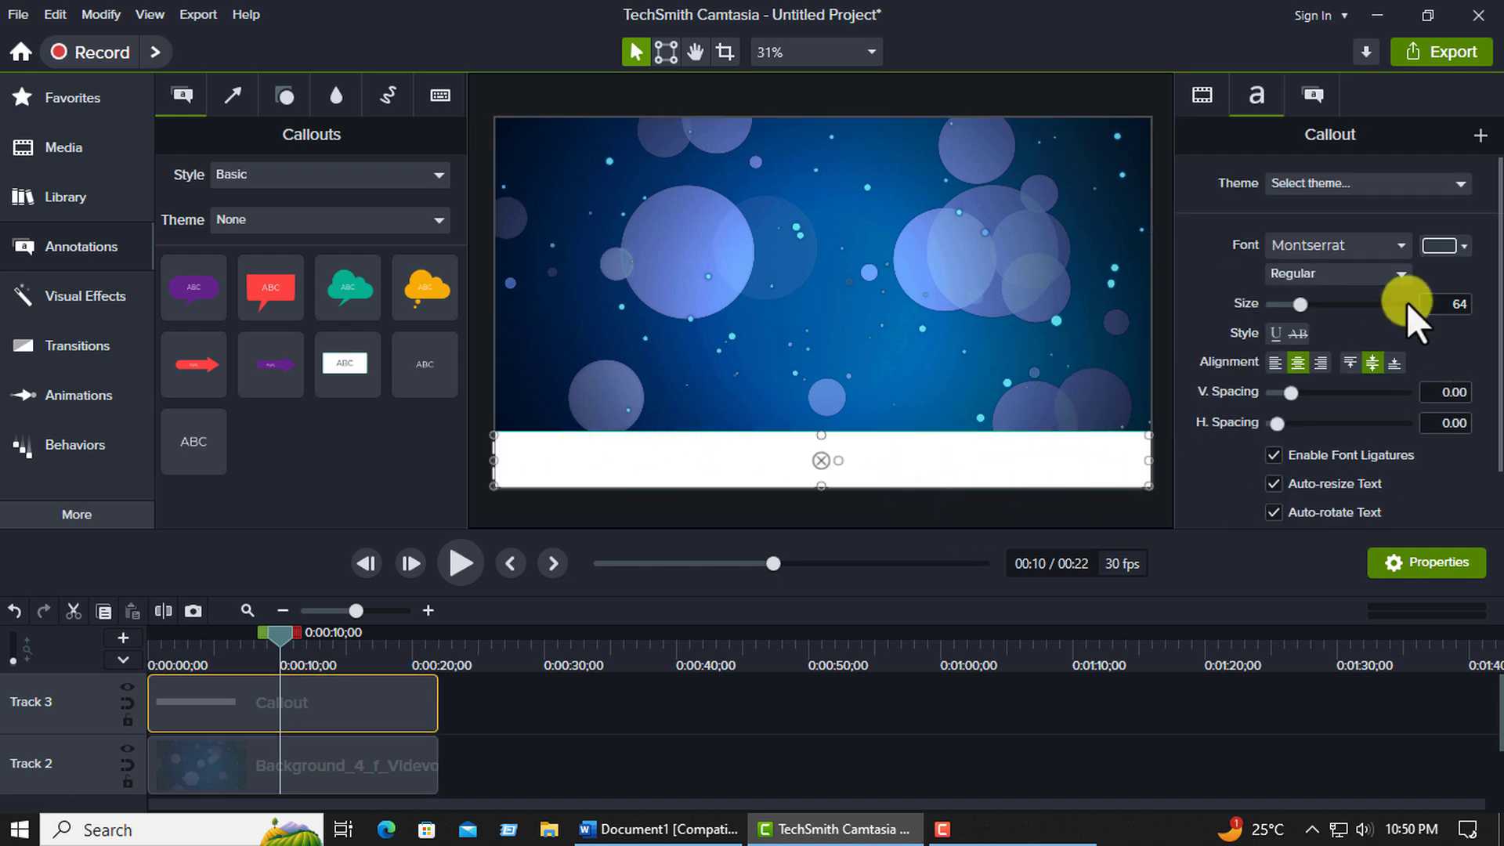
click(1296, 101)
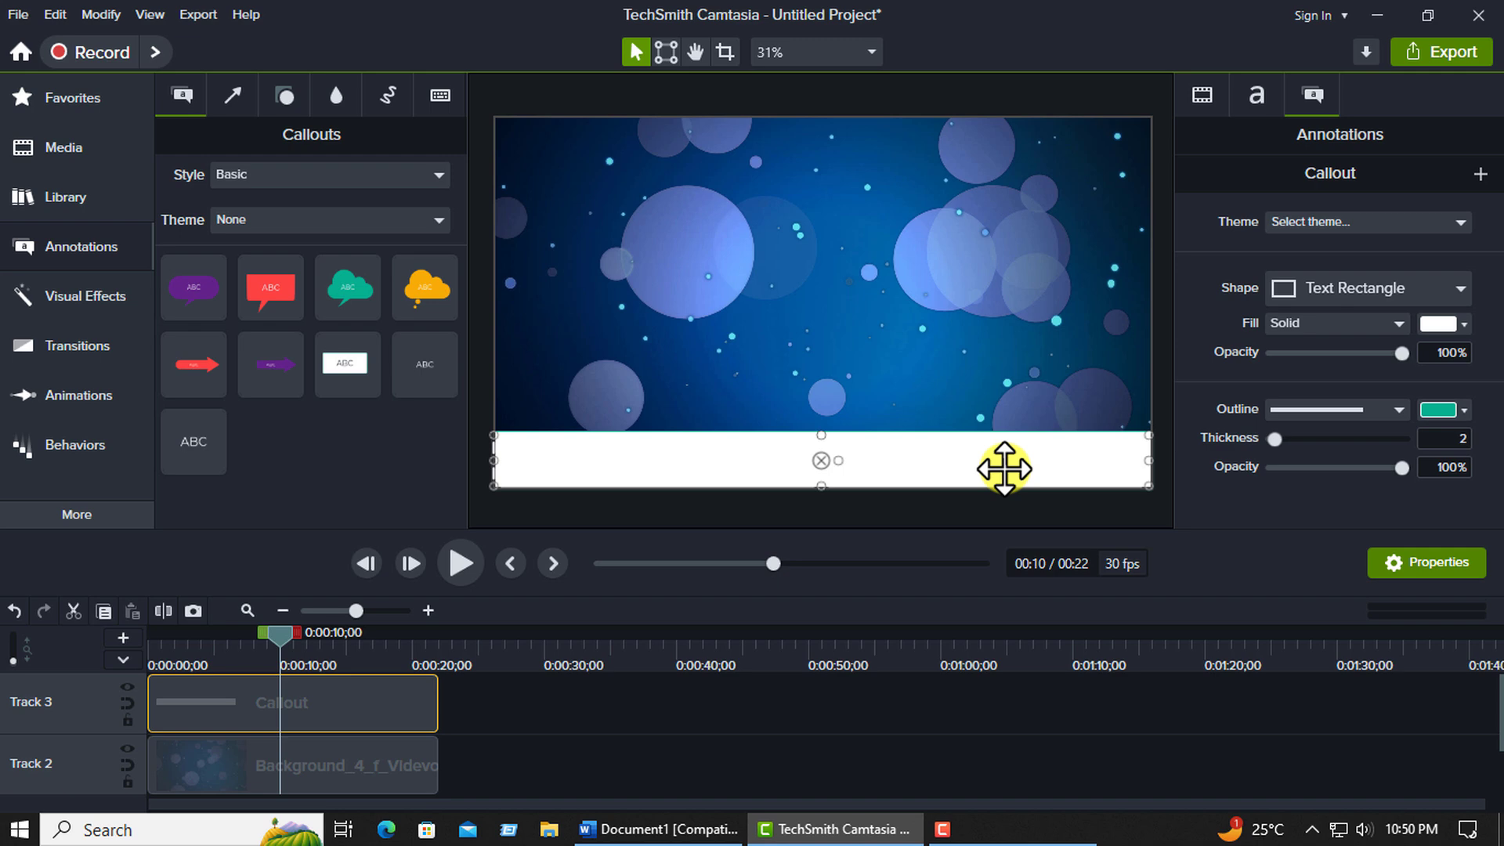
click(1463, 326)
drag(1399, 471, 1423, 426)
click(799, 373)
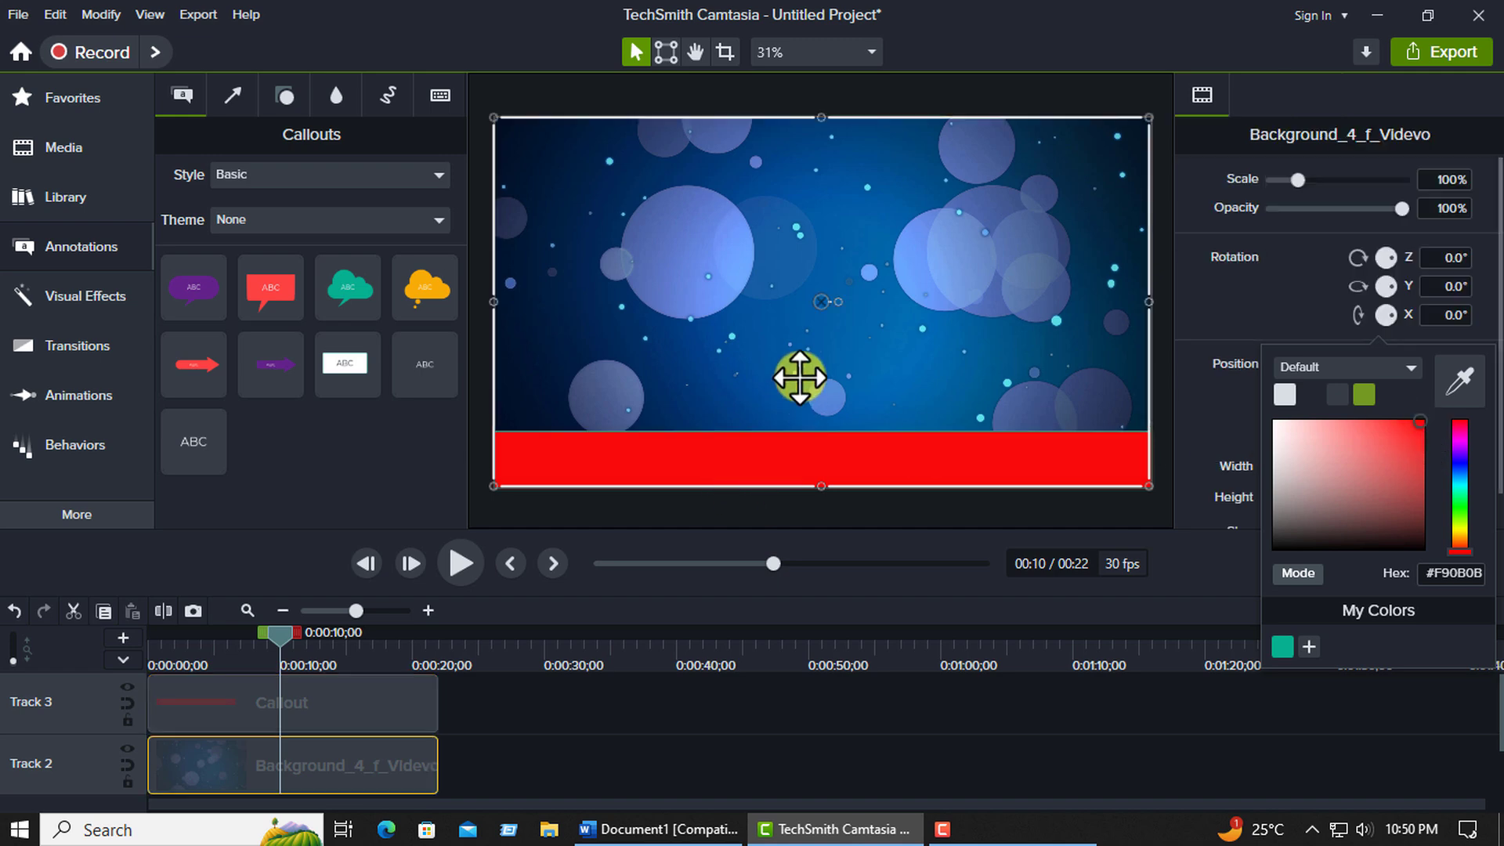
Change the bar's outline colour to a red that matches its fill.
click(886, 460)
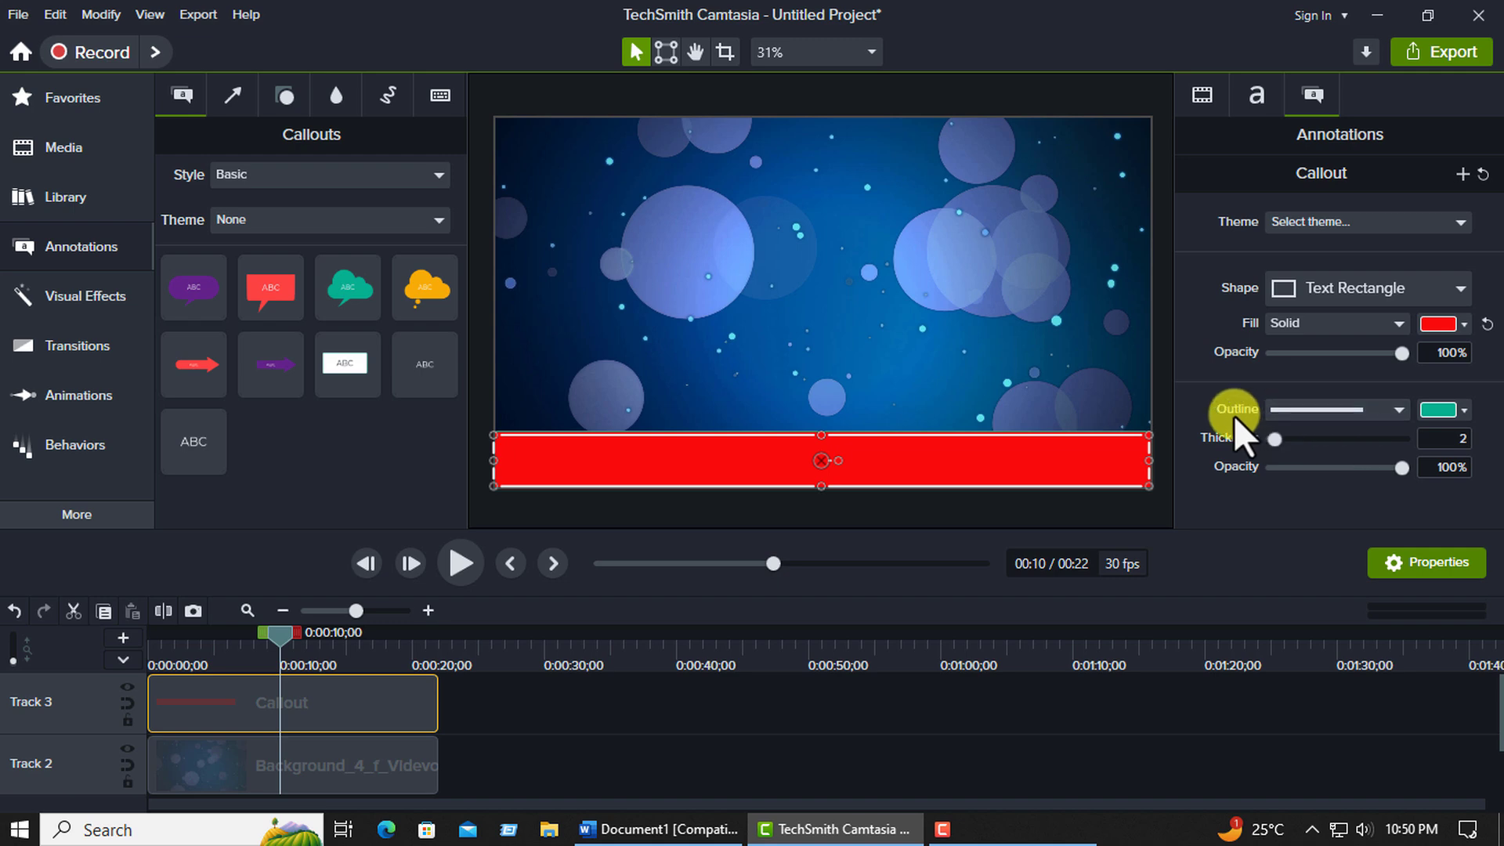
click(1463, 410)
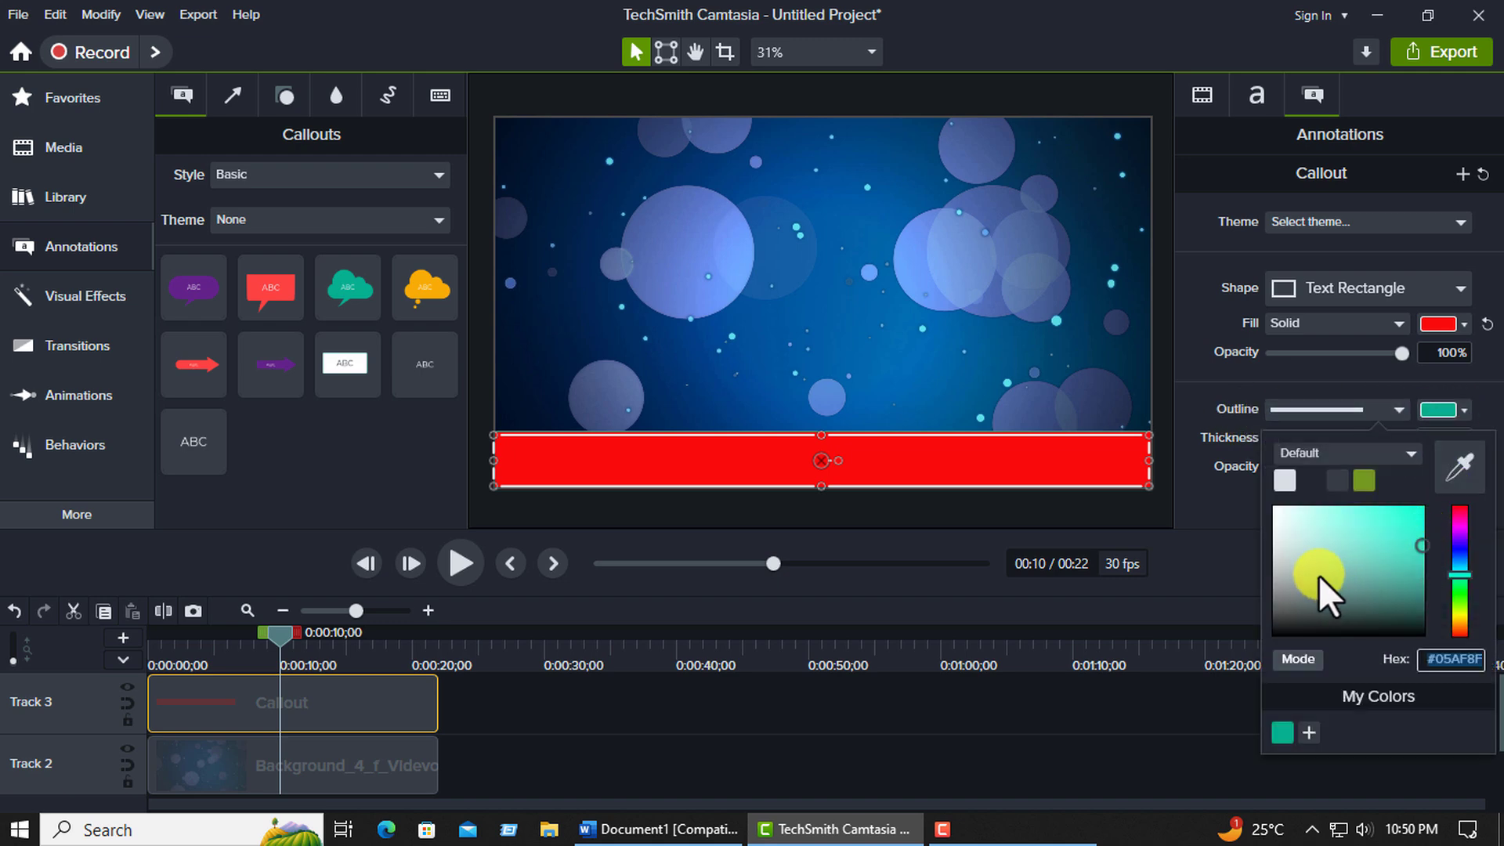
drag(1454, 575, 1459, 632)
click(1407, 524)
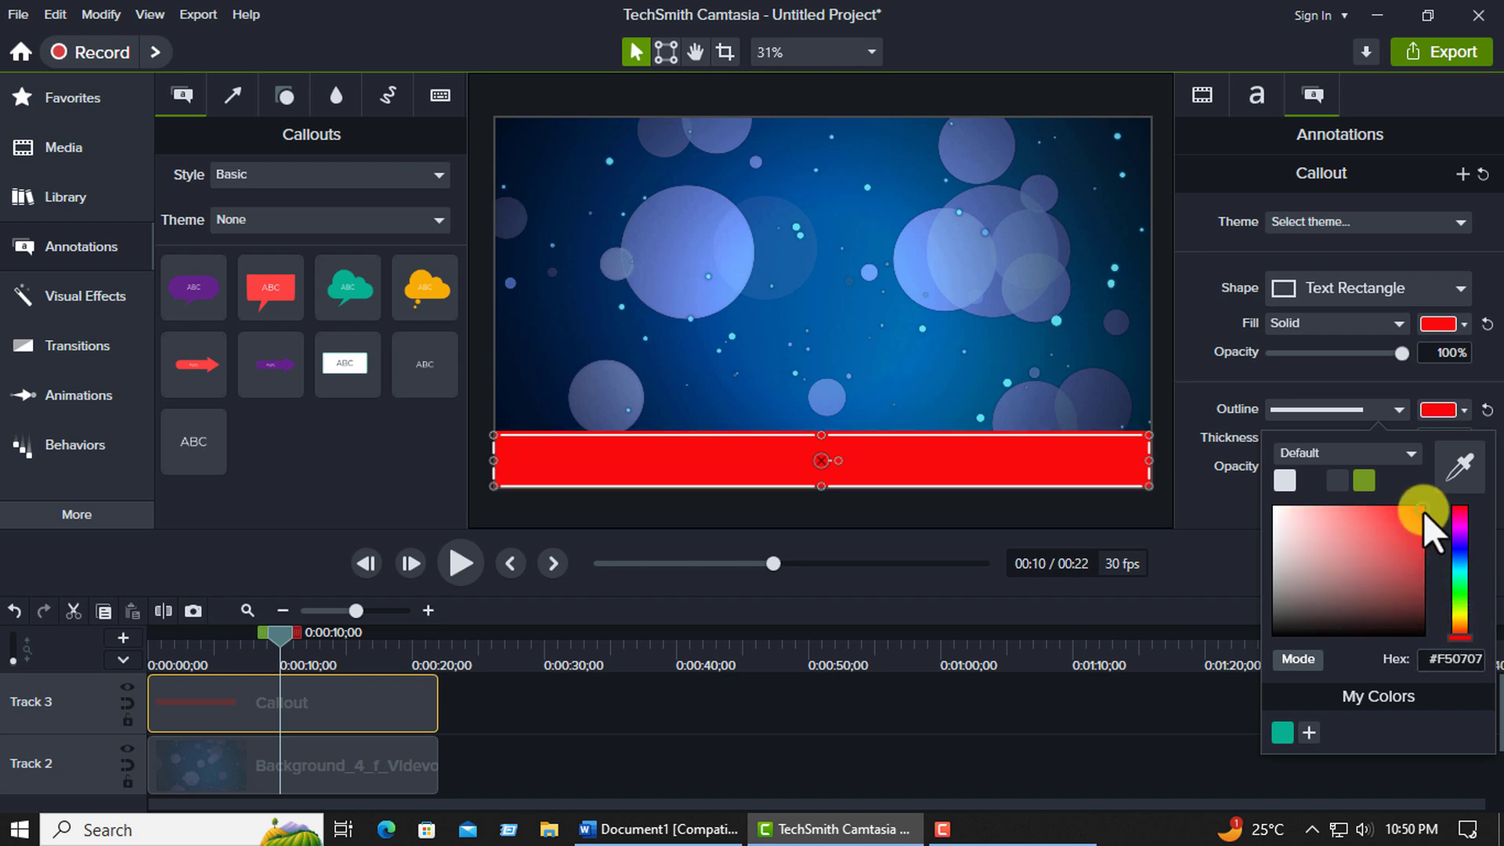
click(1081, 391)
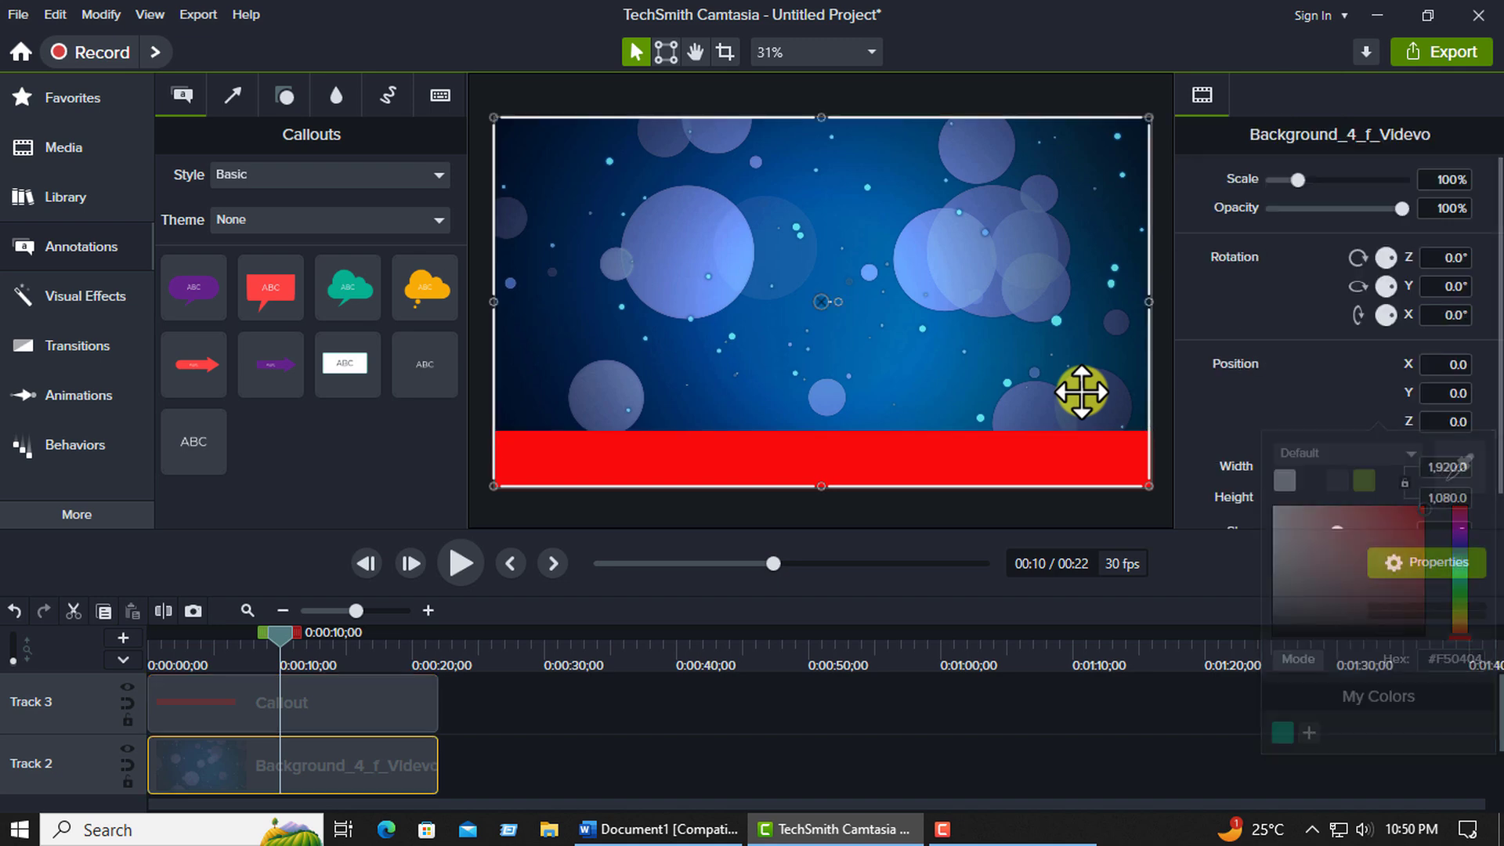
Reduce the red bar's height from its upper edge, keeping it along the canvas's lower edge.
click(807, 449)
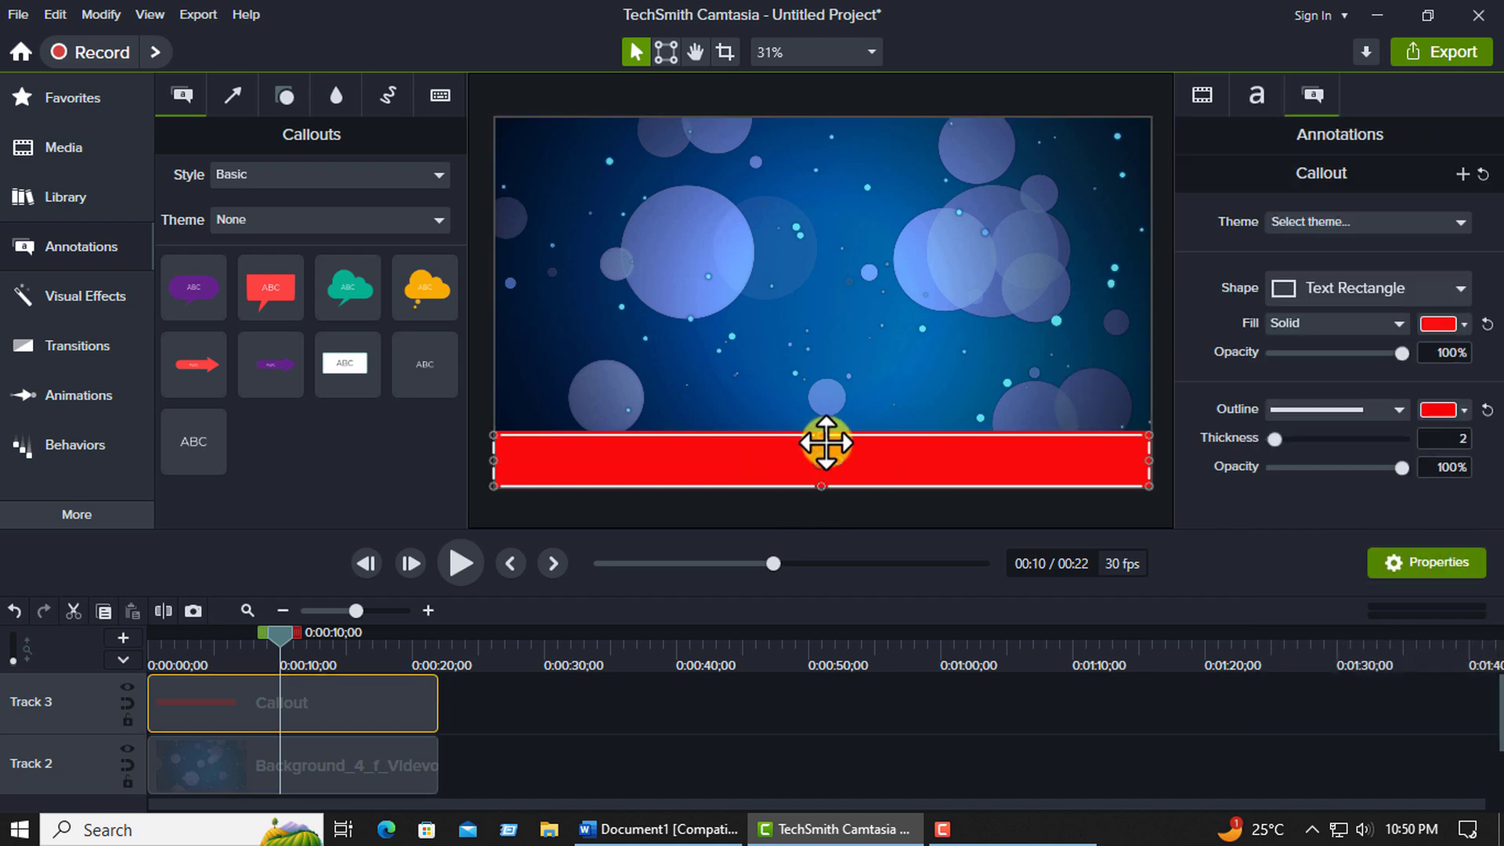
mouse_move(819, 433)
mouse_down()
mouse_move(812, 477)
mouse_move(809, 460)
mouse_up()
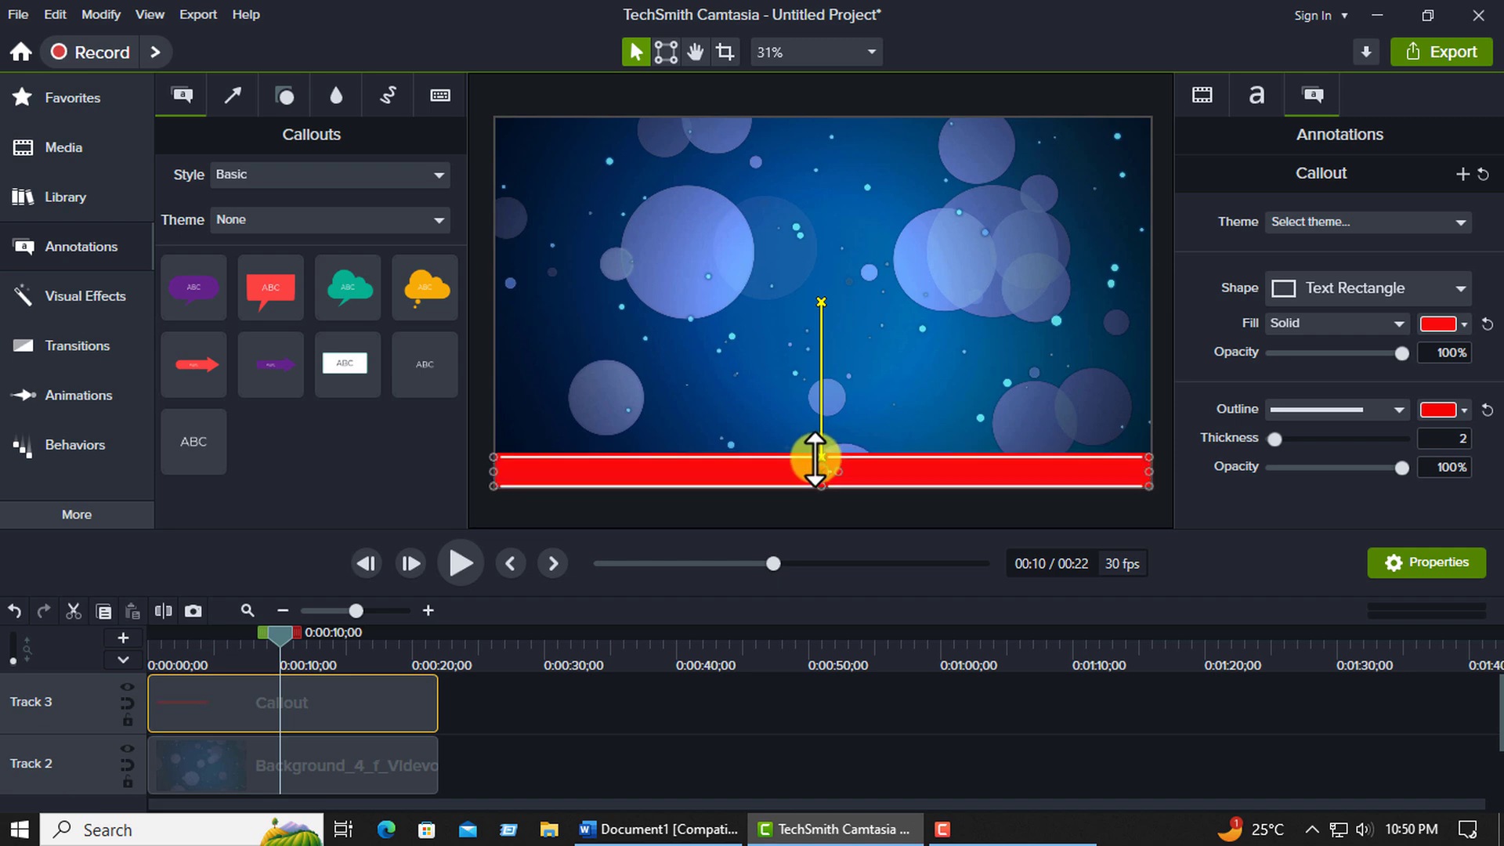
click(658, 420)
click(745, 467)
click(974, 329)
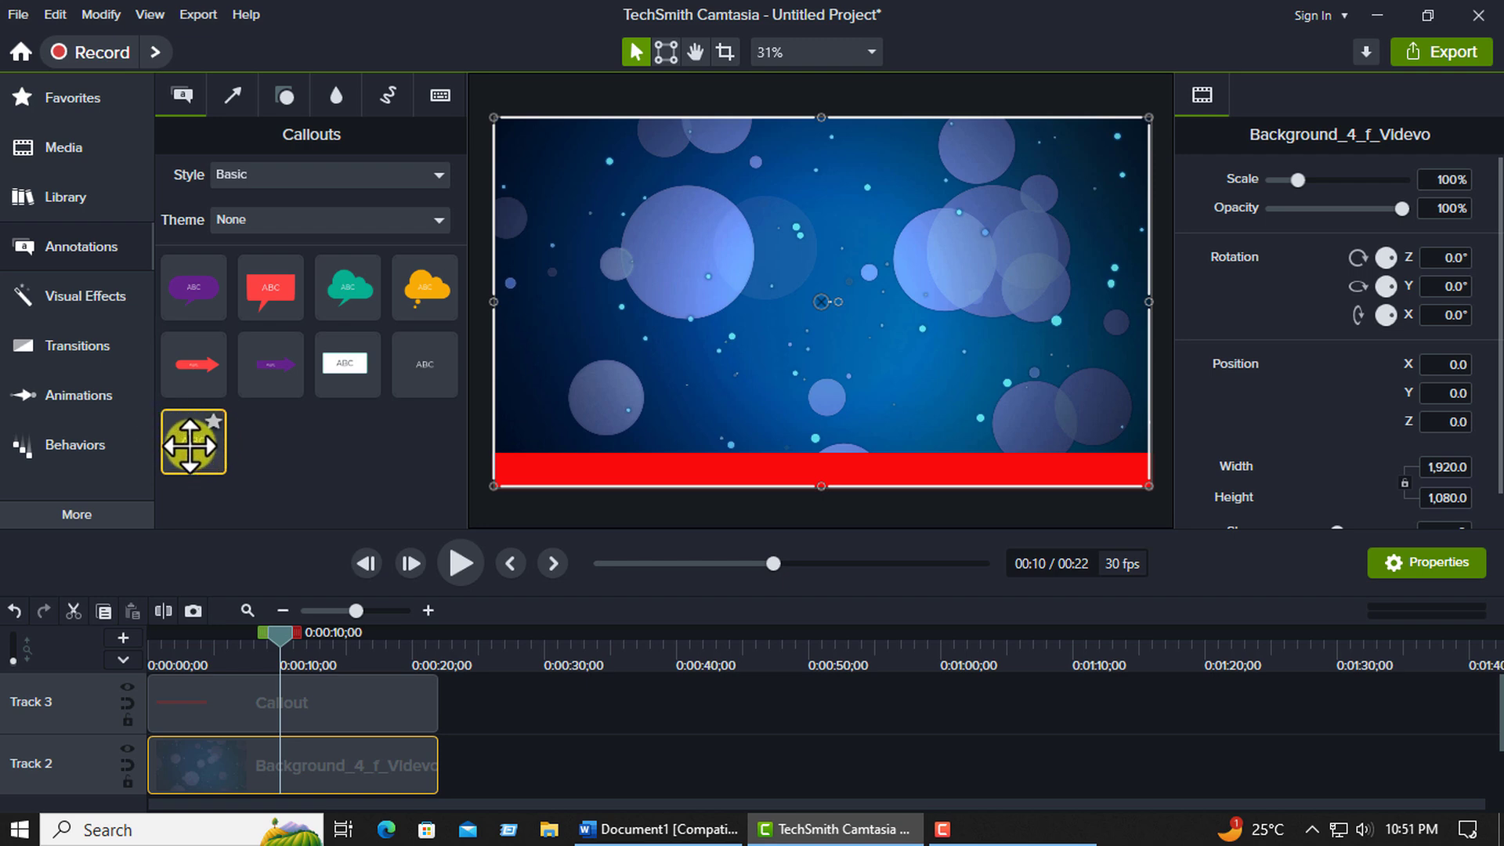
Add a plain text callout on Track 4, extend it over the red bar's full duration, and set the playhead to about 7 seconds.
drag(189, 444, 226, 583)
drag(298, 685, 302, 698)
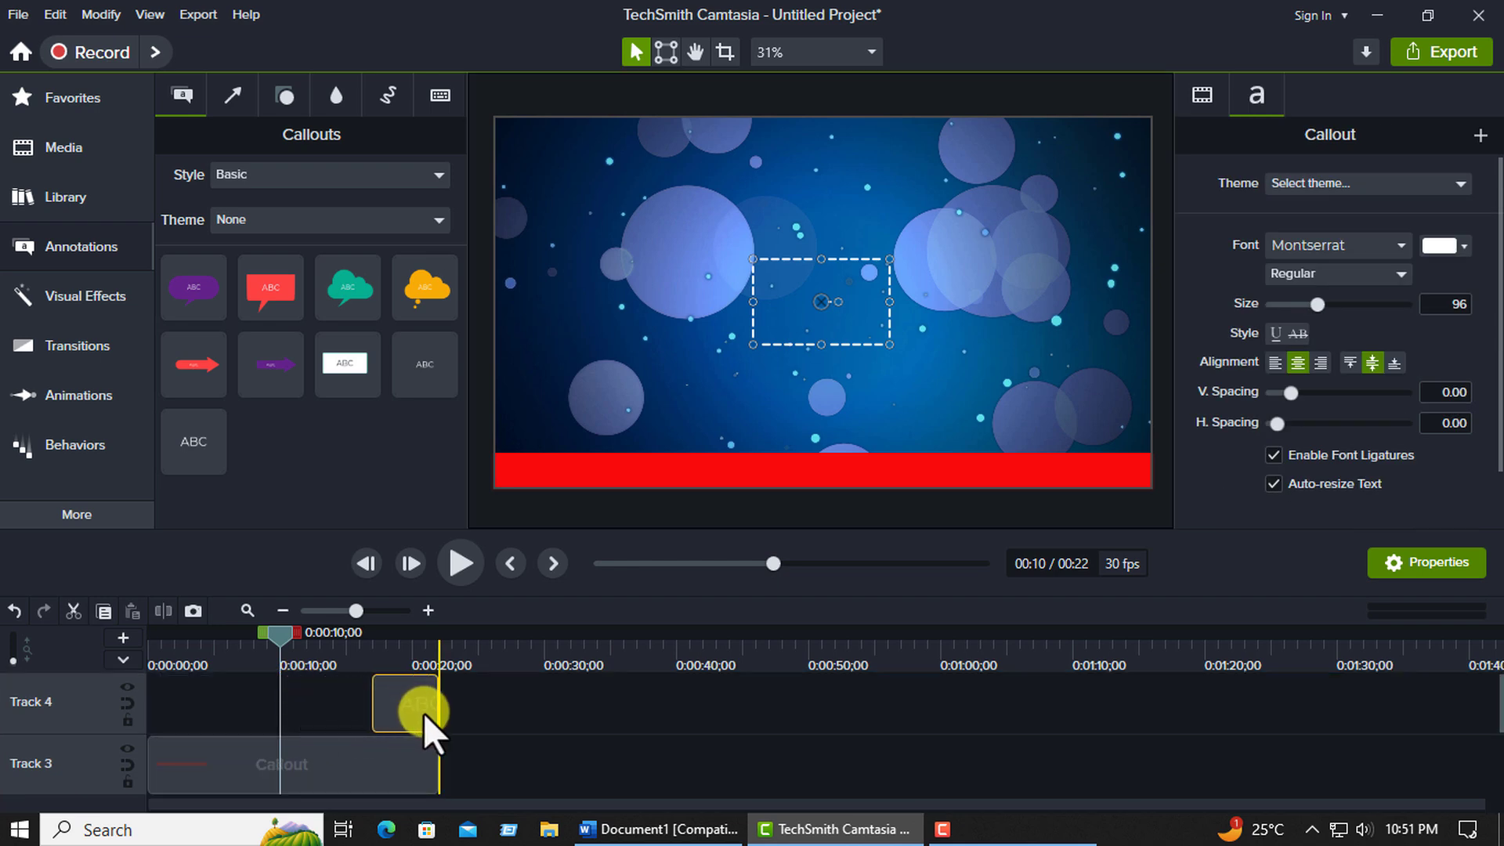
click(365, 754)
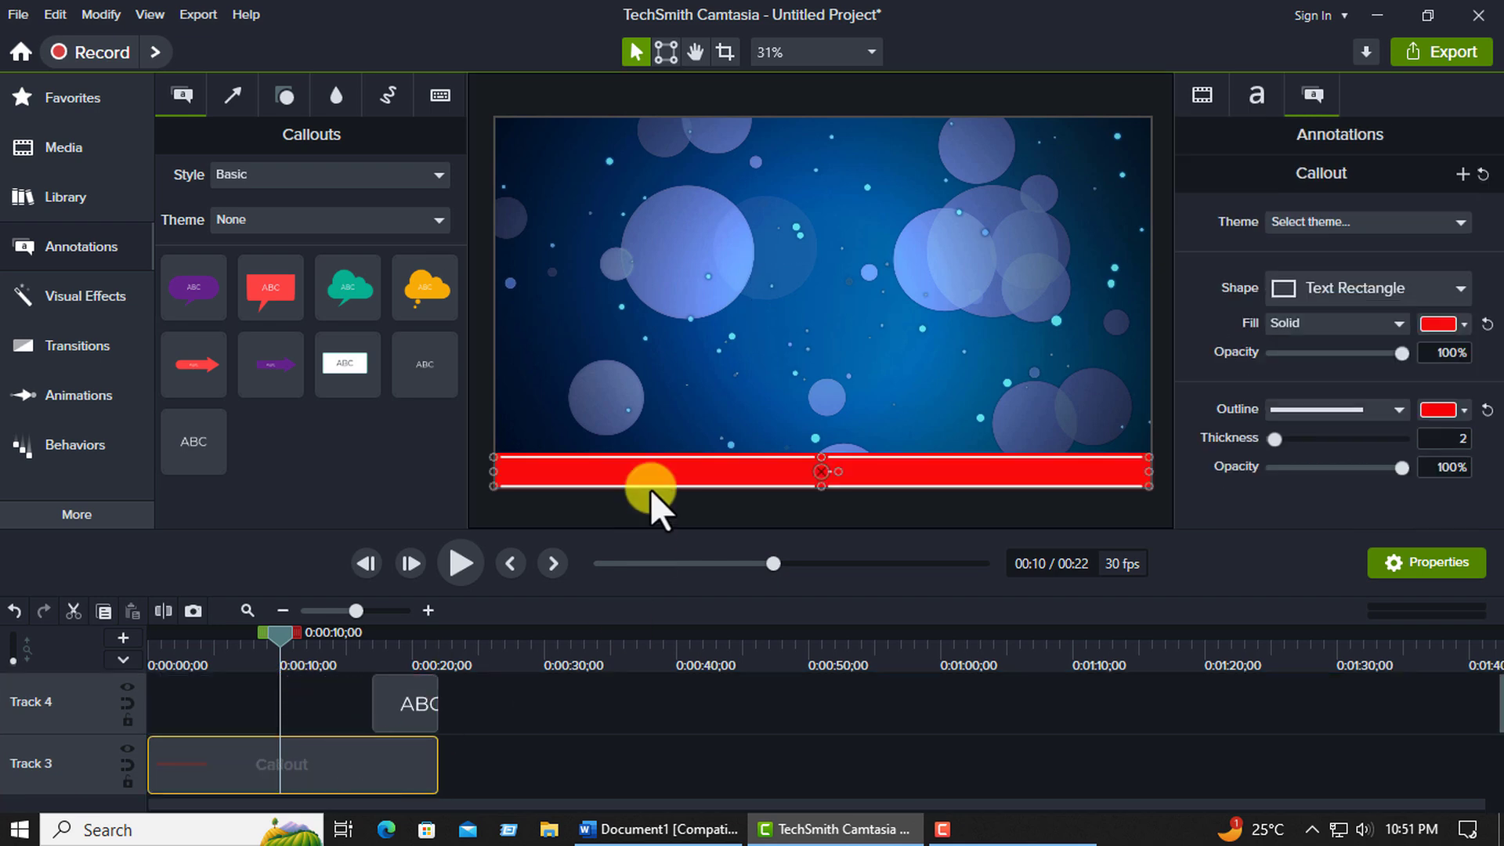
click(387, 717)
drag(375, 705, 135, 705)
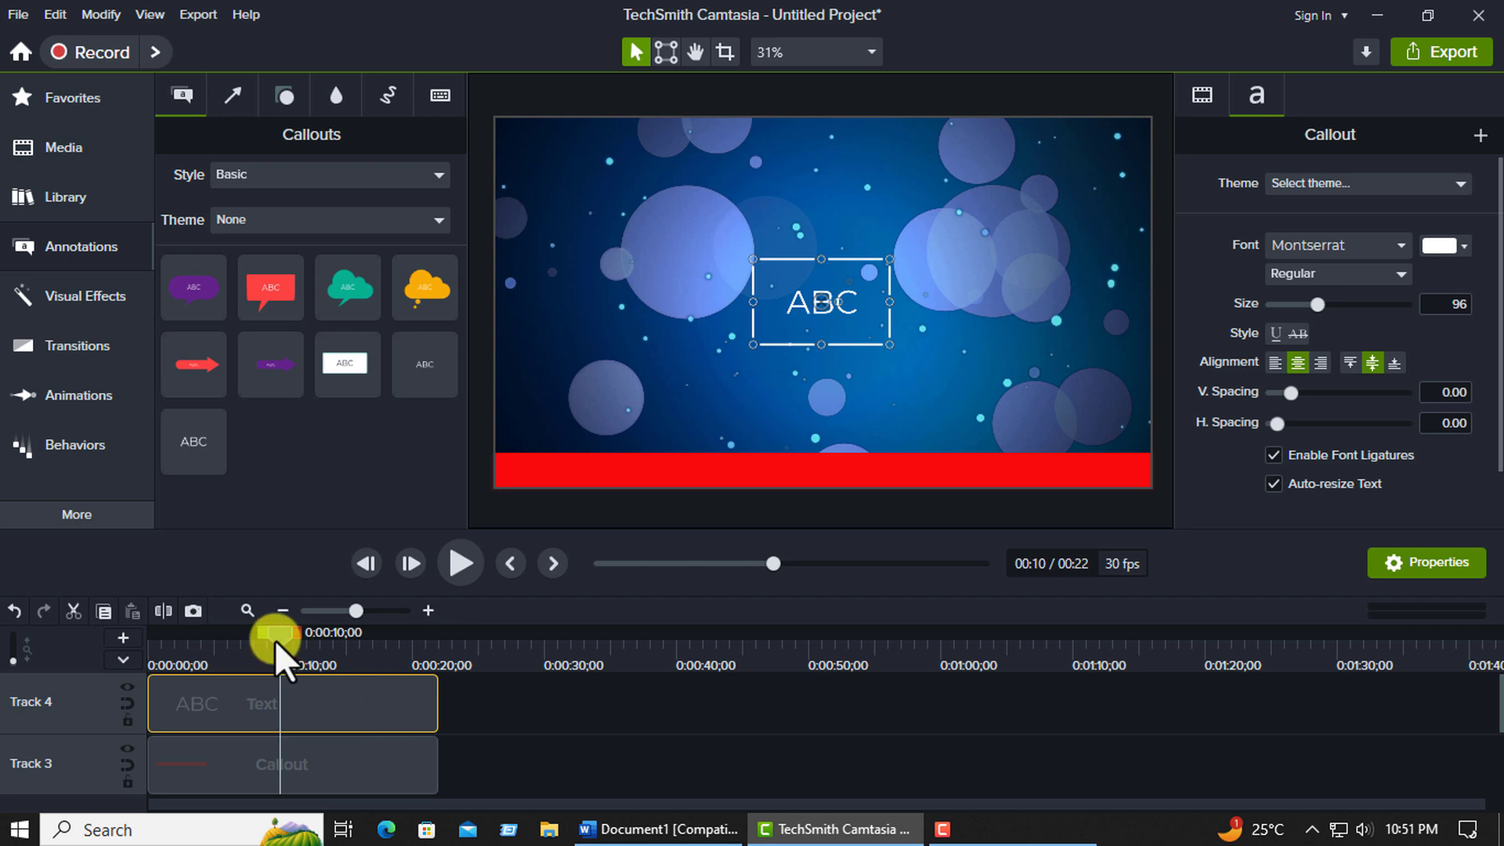
mouse_move(275, 641)
mouse_down()
mouse_move(163, 638)
mouse_move(251, 637)
mouse_up()
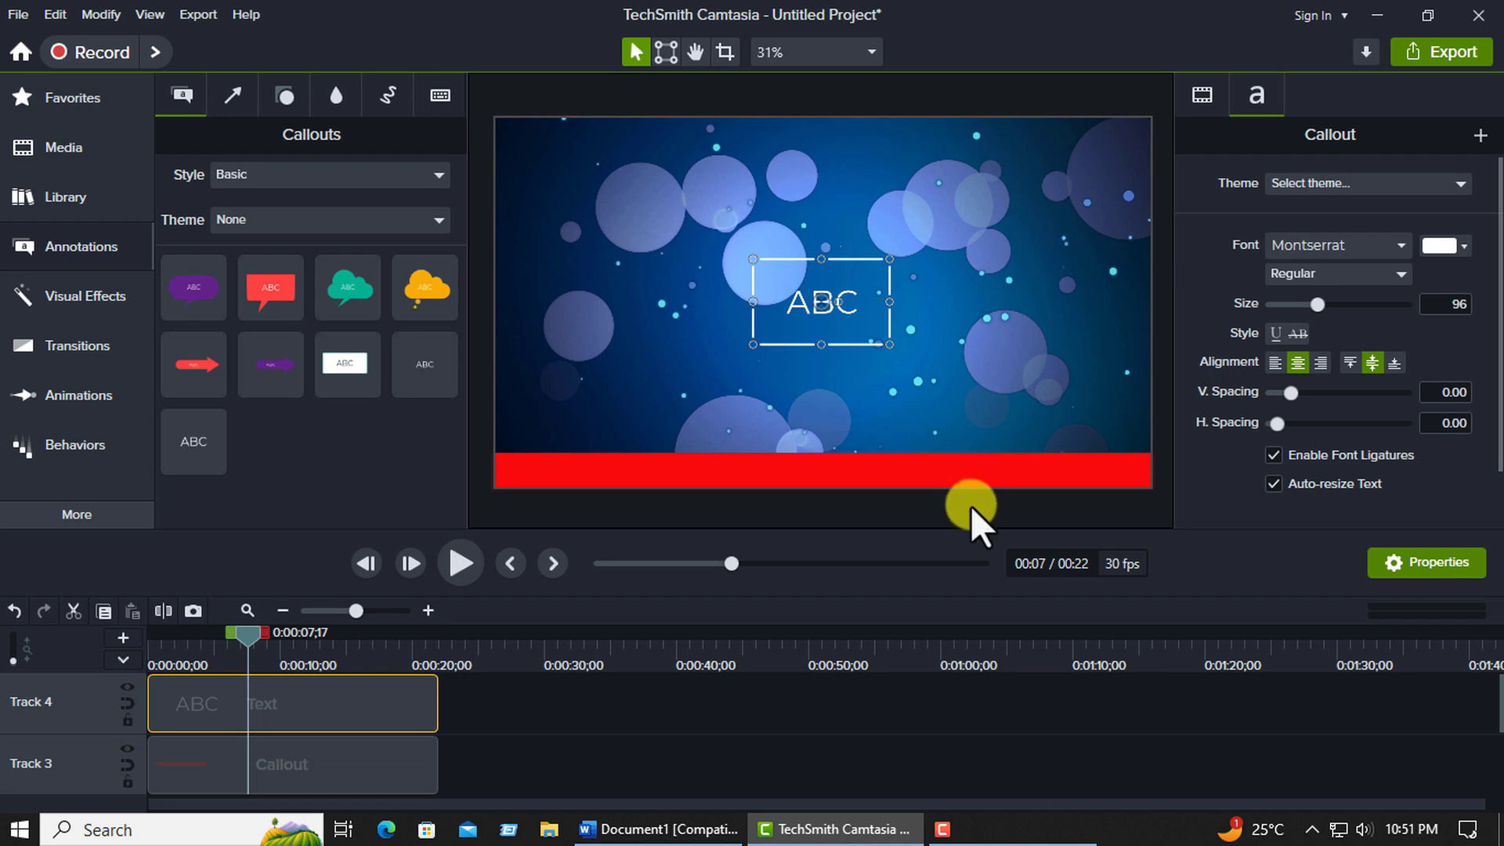
Switch to the Word document and examine the two Bengali paragraphs available for the banner text.
click(662, 829)
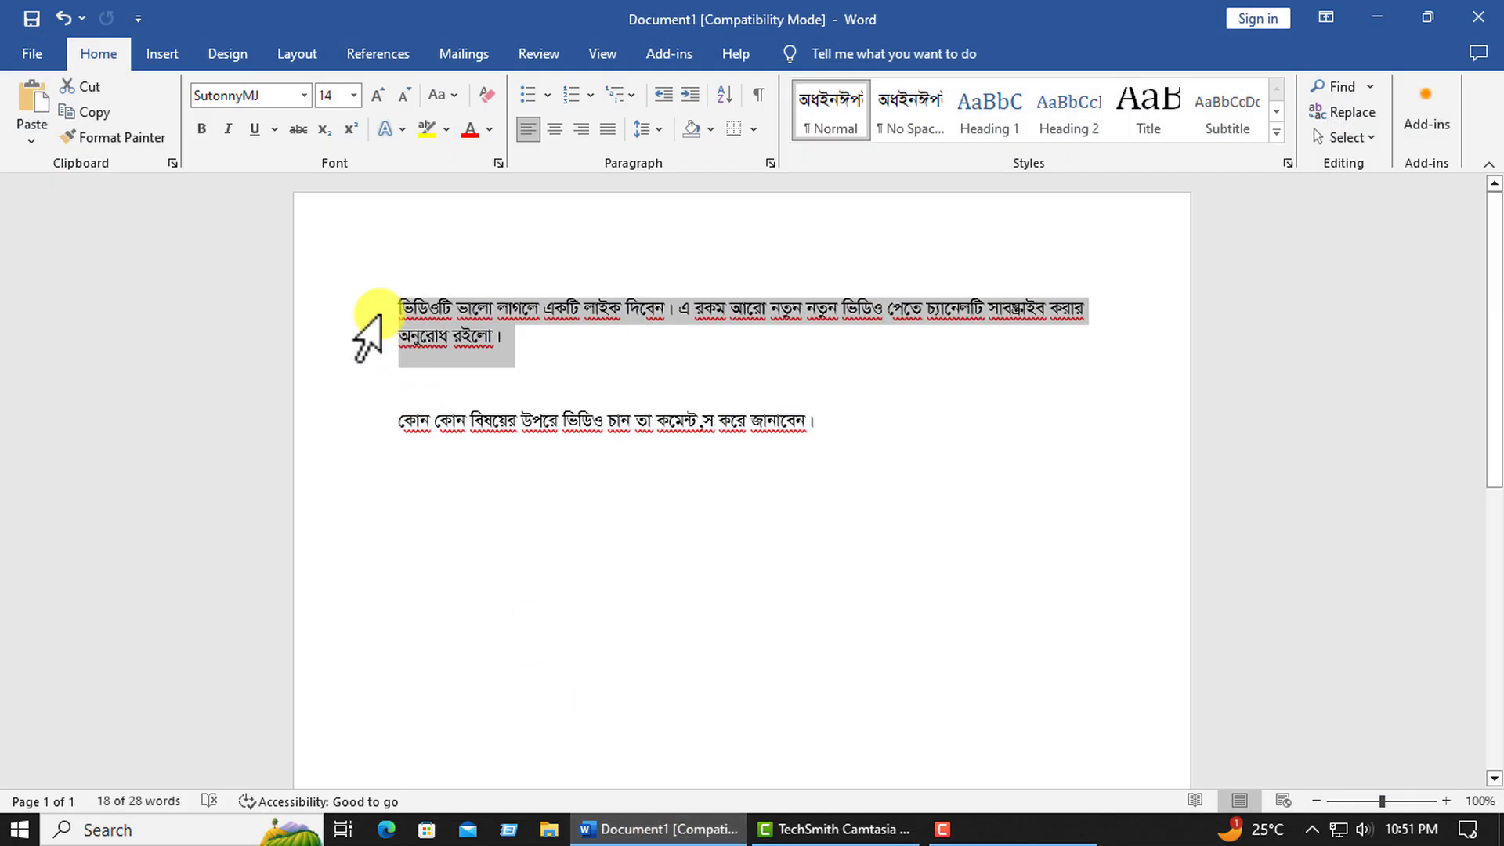
click(598, 362)
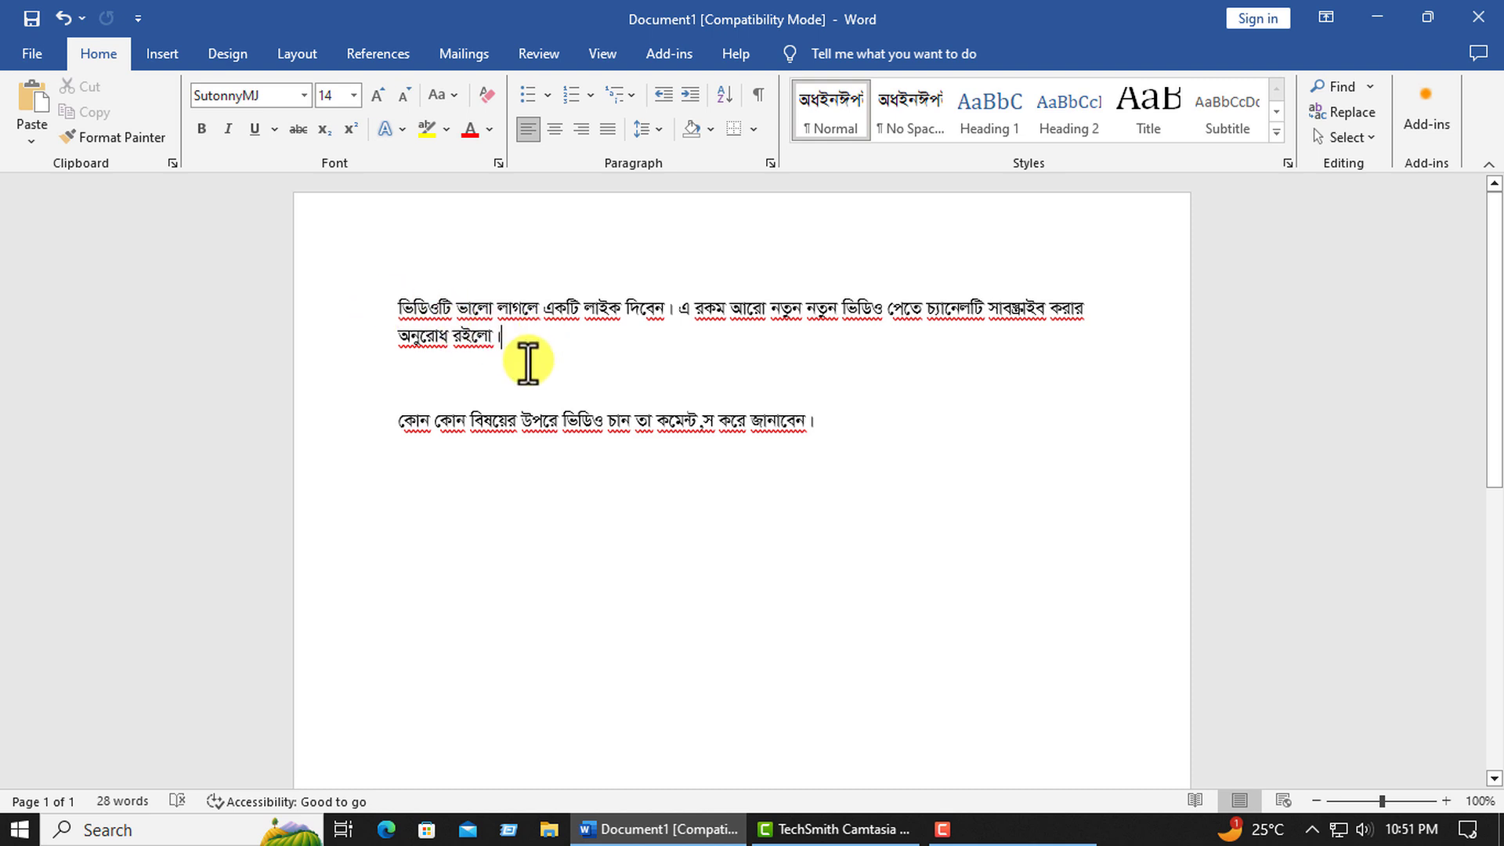
drag(388, 305, 531, 358)
drag(400, 429, 856, 454)
click(866, 460)
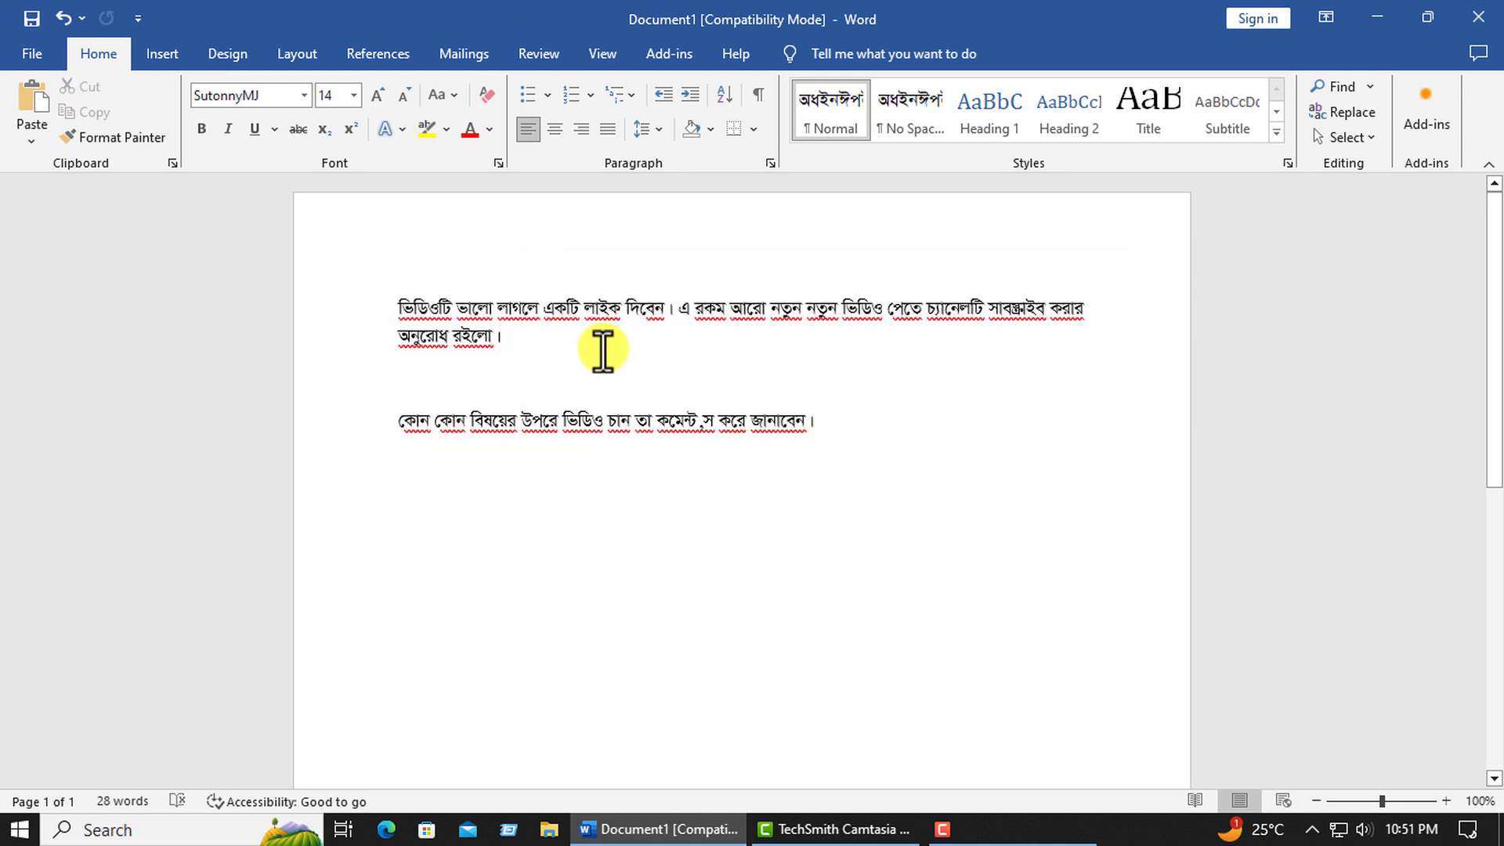
click(603, 349)
drag(420, 318, 517, 339)
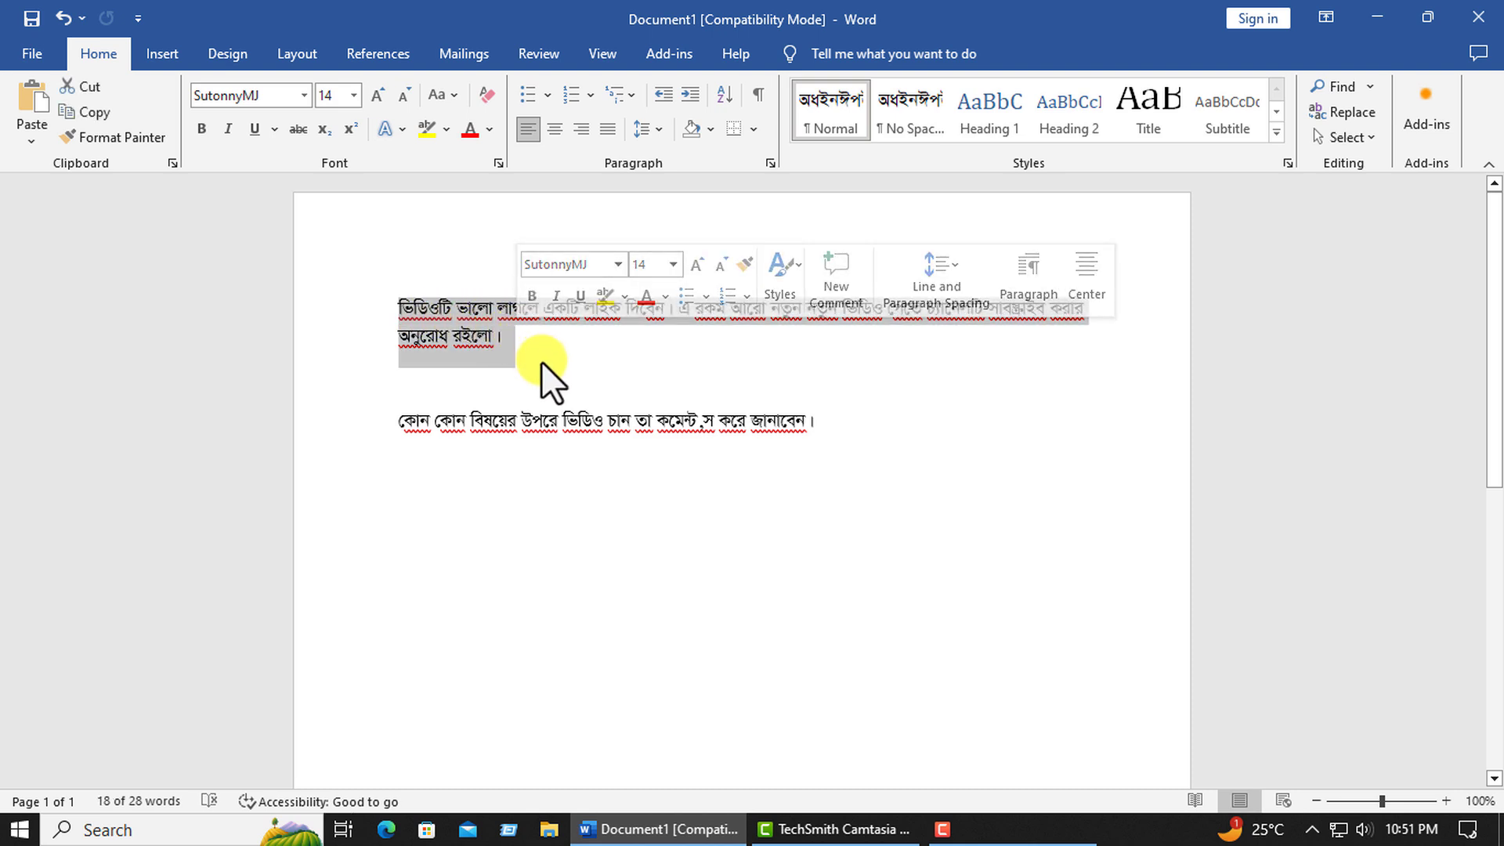
click(539, 360)
drag(539, 361, 414, 310)
click(519, 385)
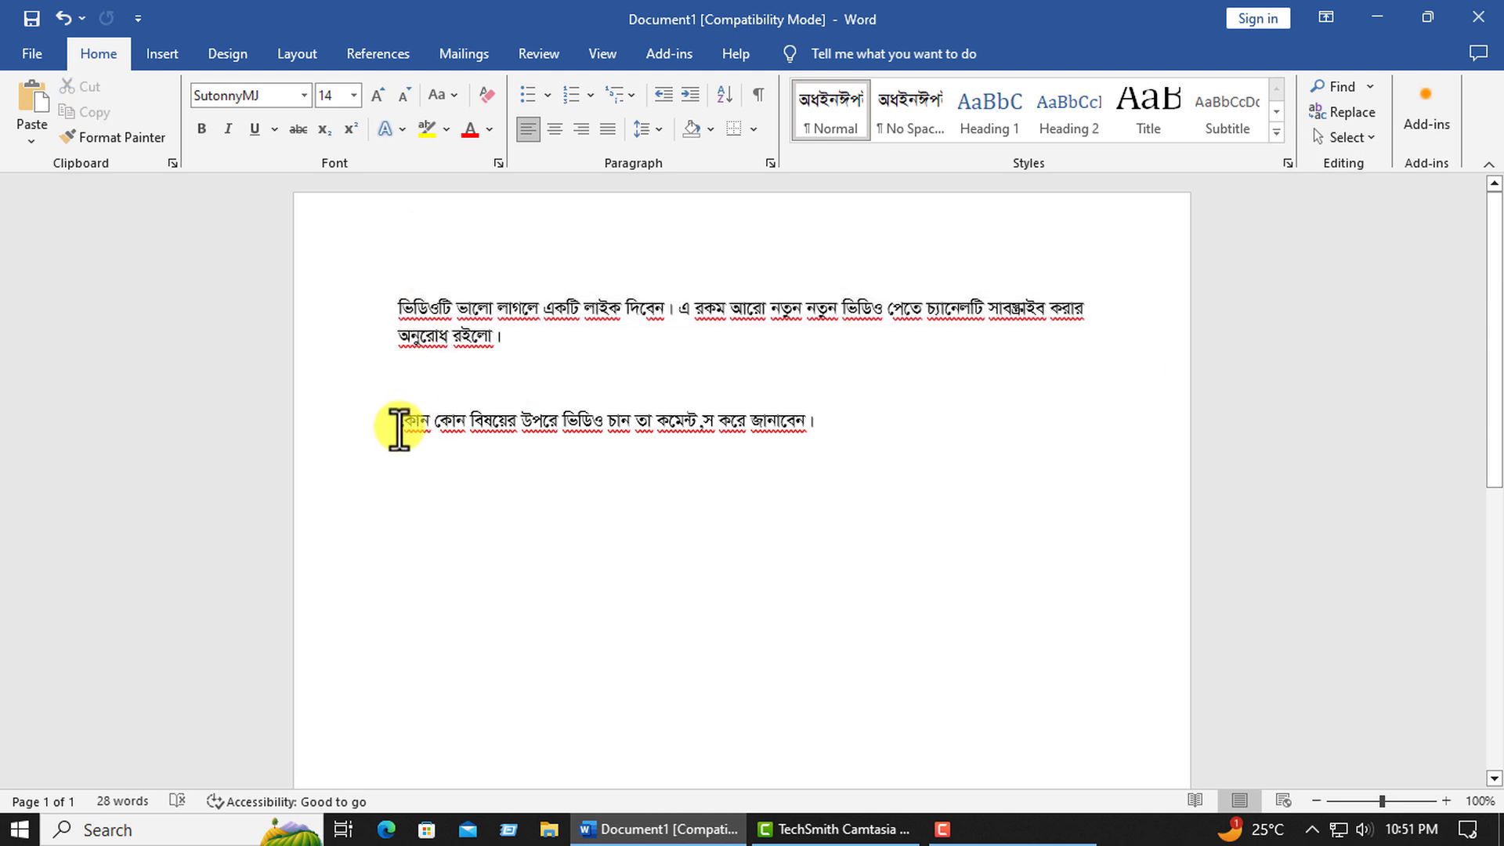
drag(399, 429, 798, 435)
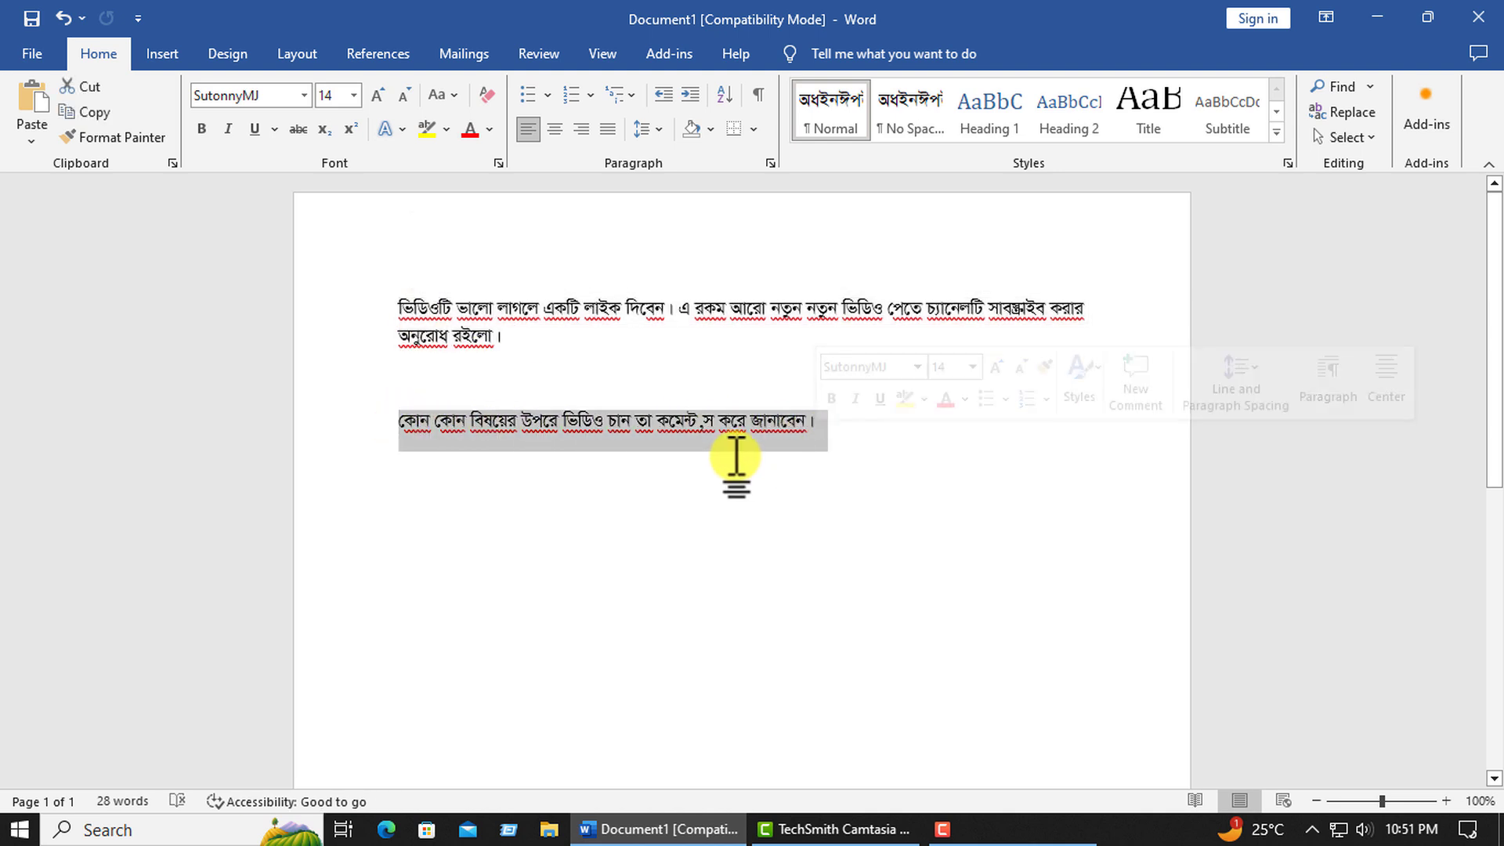
click(723, 445)
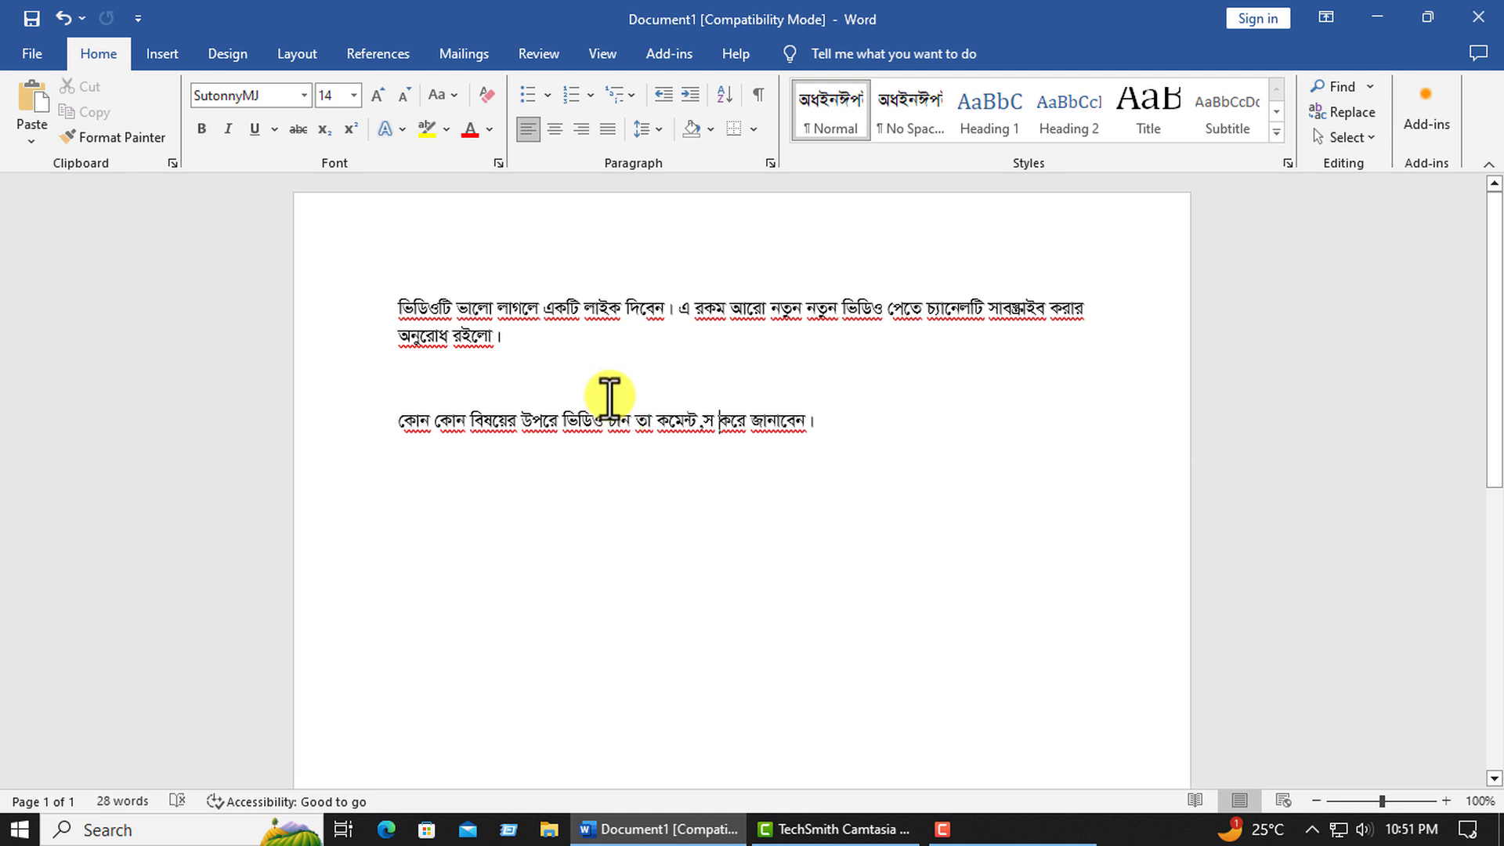
click(550, 346)
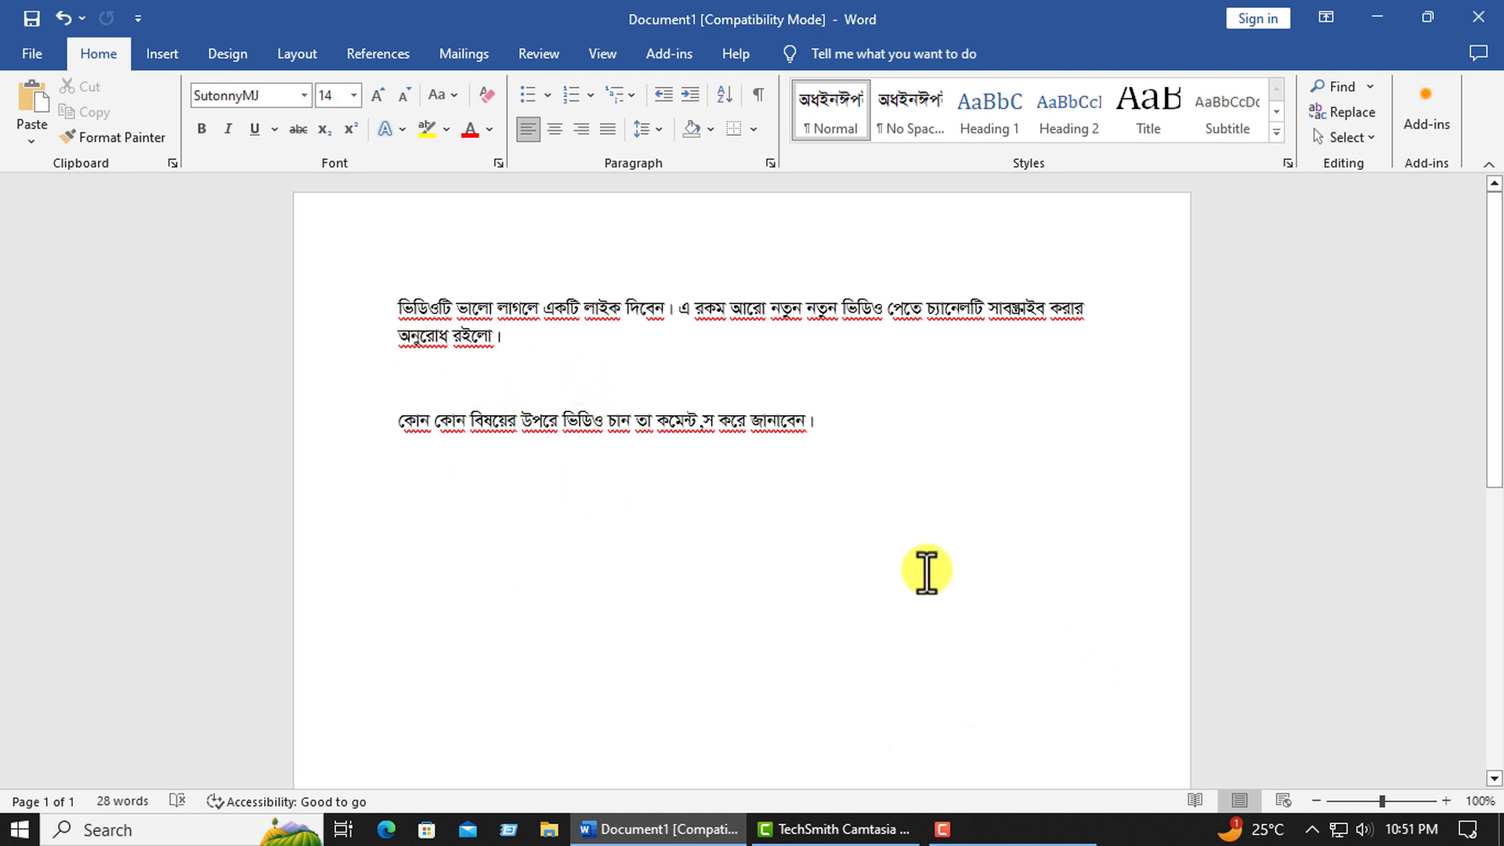
drag(850, 458, 407, 272)
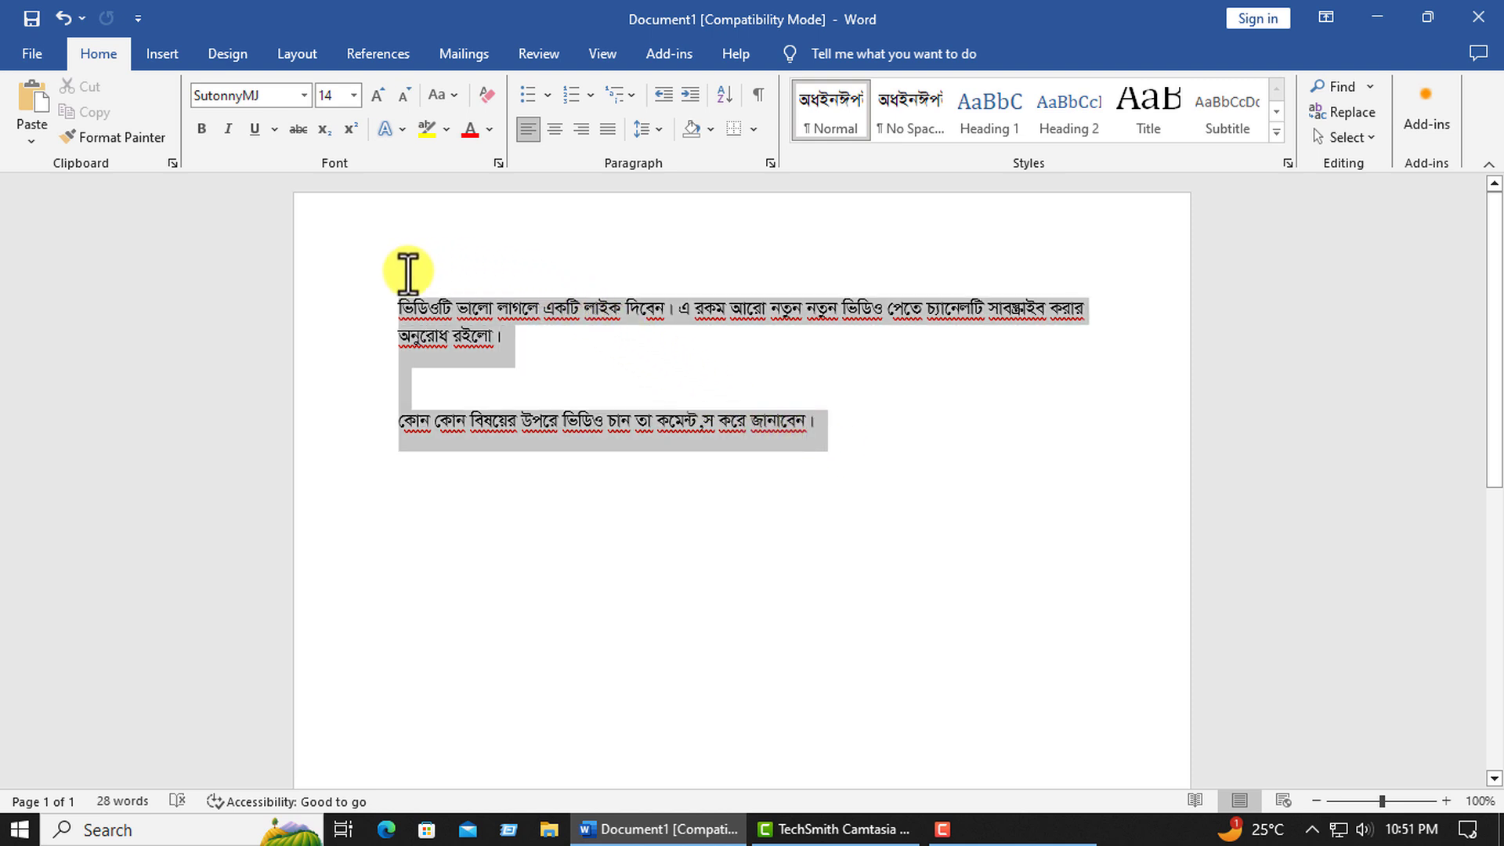
Copy the first Bengali paragraph, starting "ভিডিওটি ভালো লাগলে", and return to Camtasia.
click(542, 388)
drag(388, 303, 517, 365)
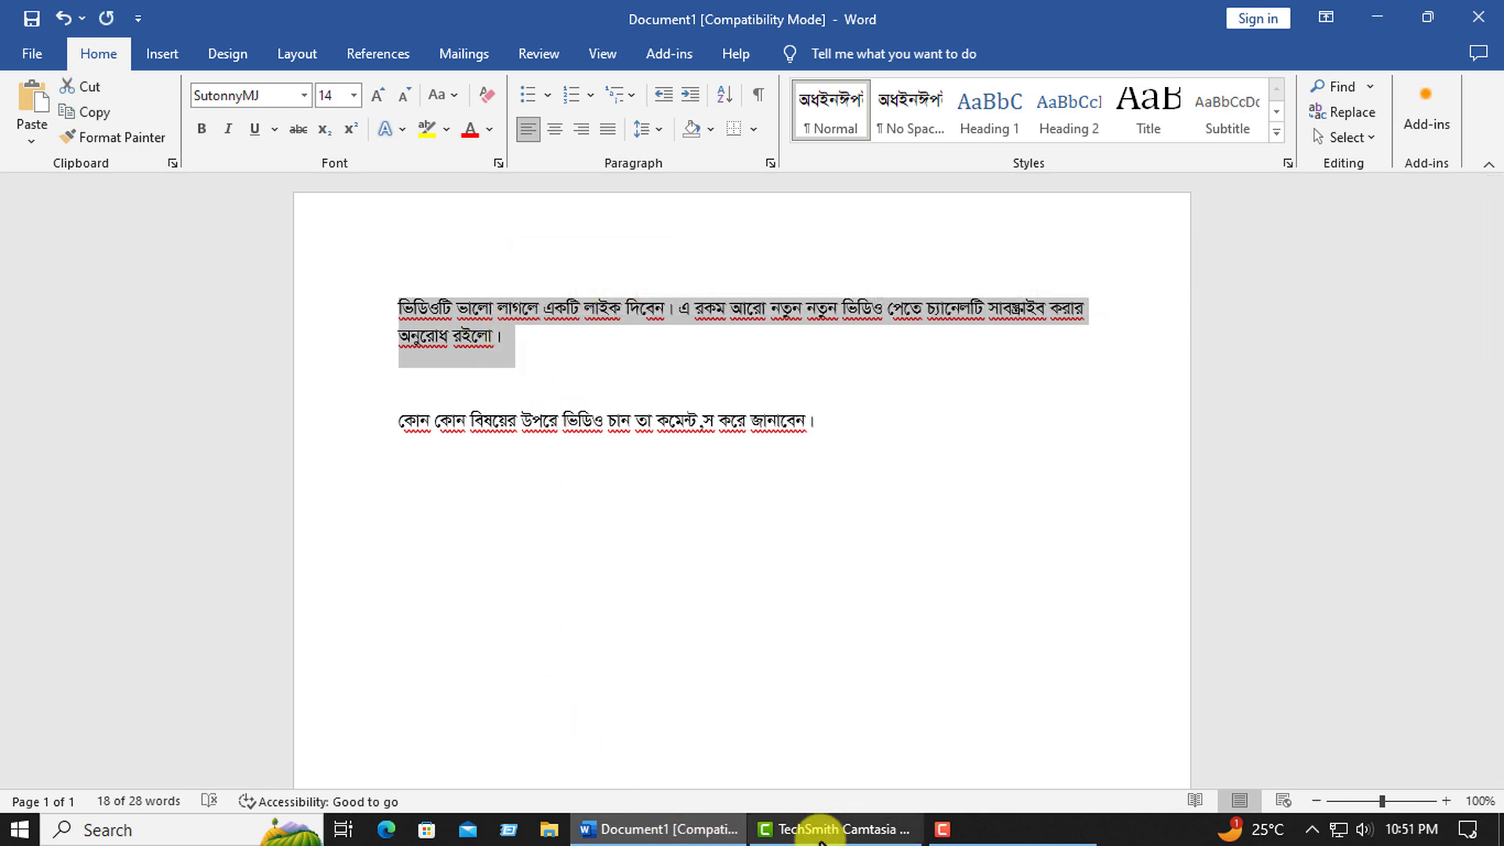
click(827, 834)
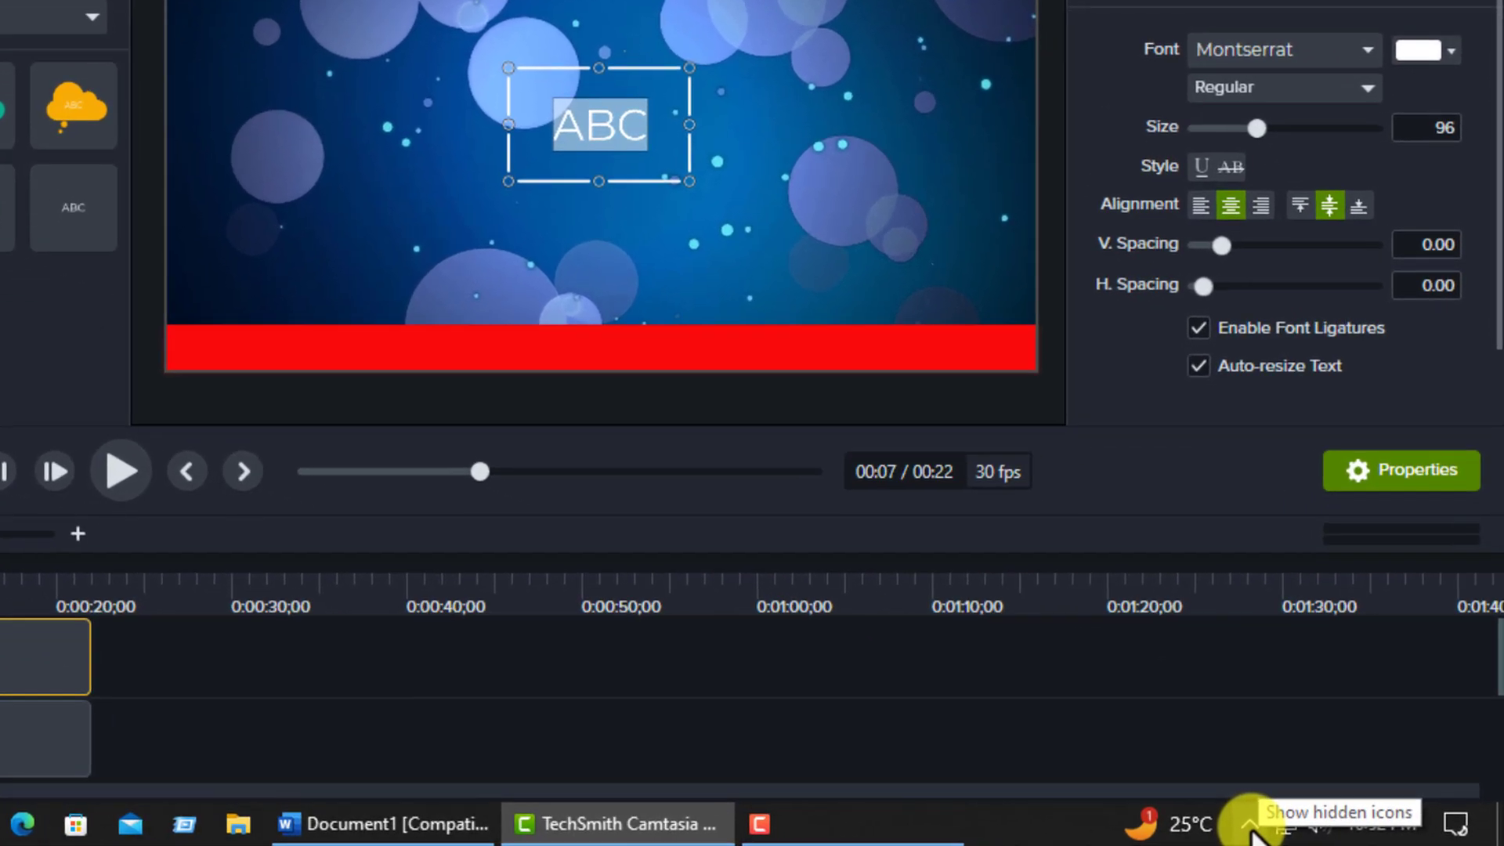
Set the Bijoy Bayanno keyboard to English and replace the callout's ABC placeholder with the copied Bengali paragraph.
click(1314, 830)
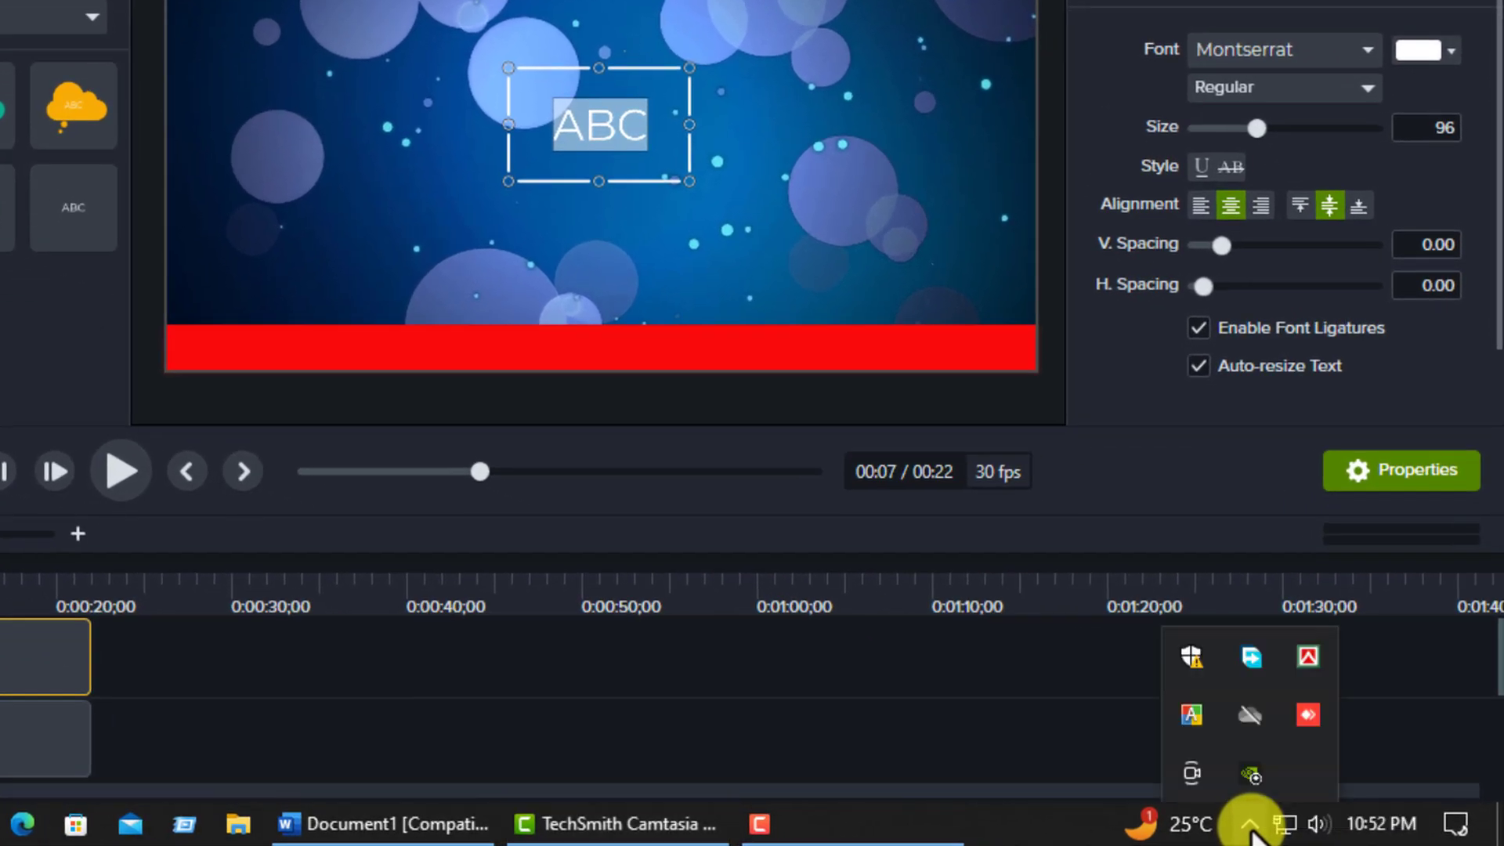
right_click(1307, 660)
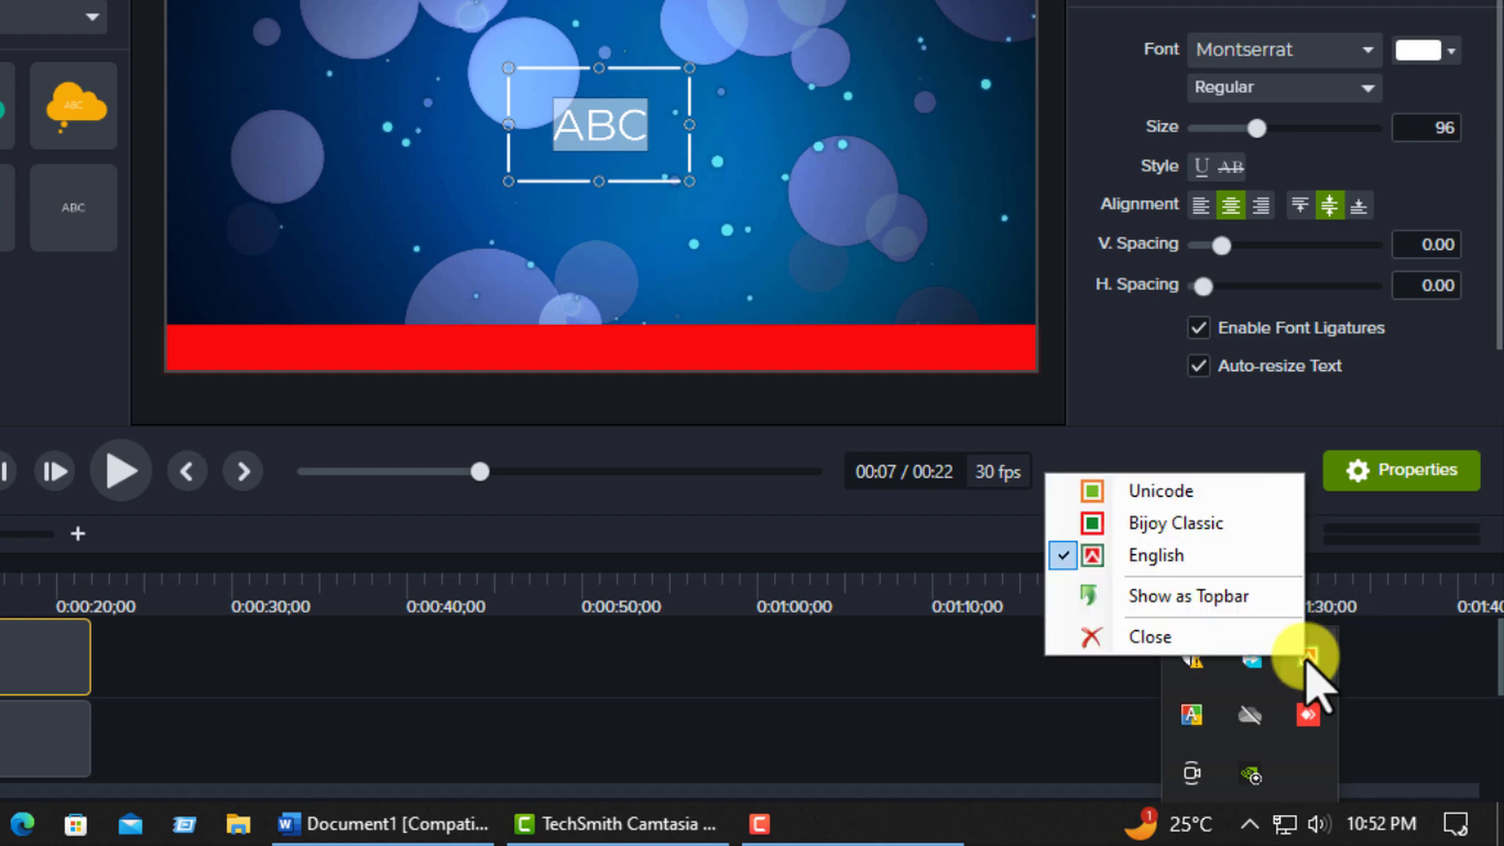
click(1156, 555)
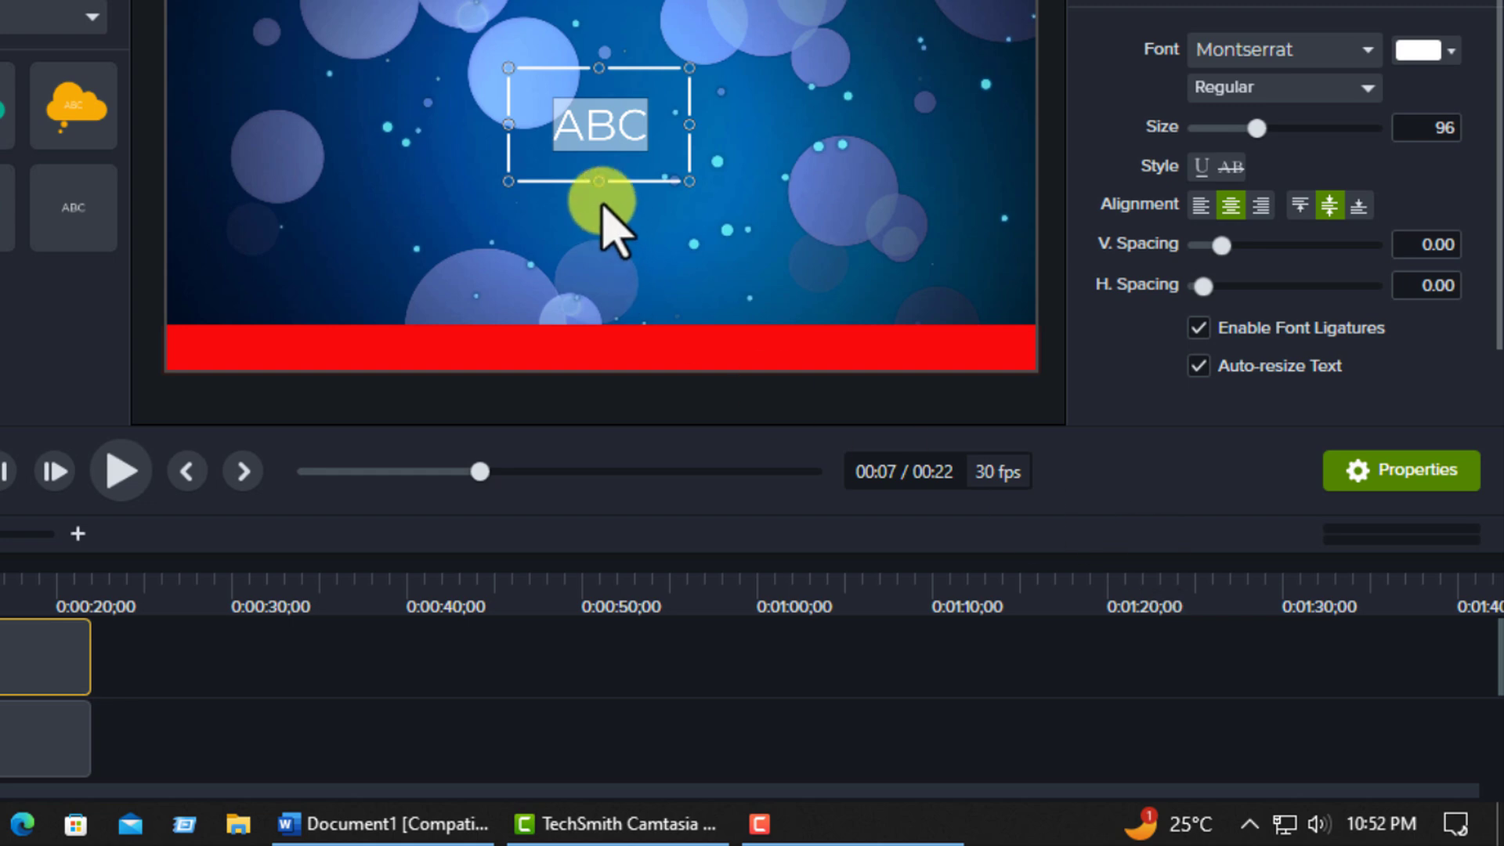
click(609, 137)
key(ctrl+v)
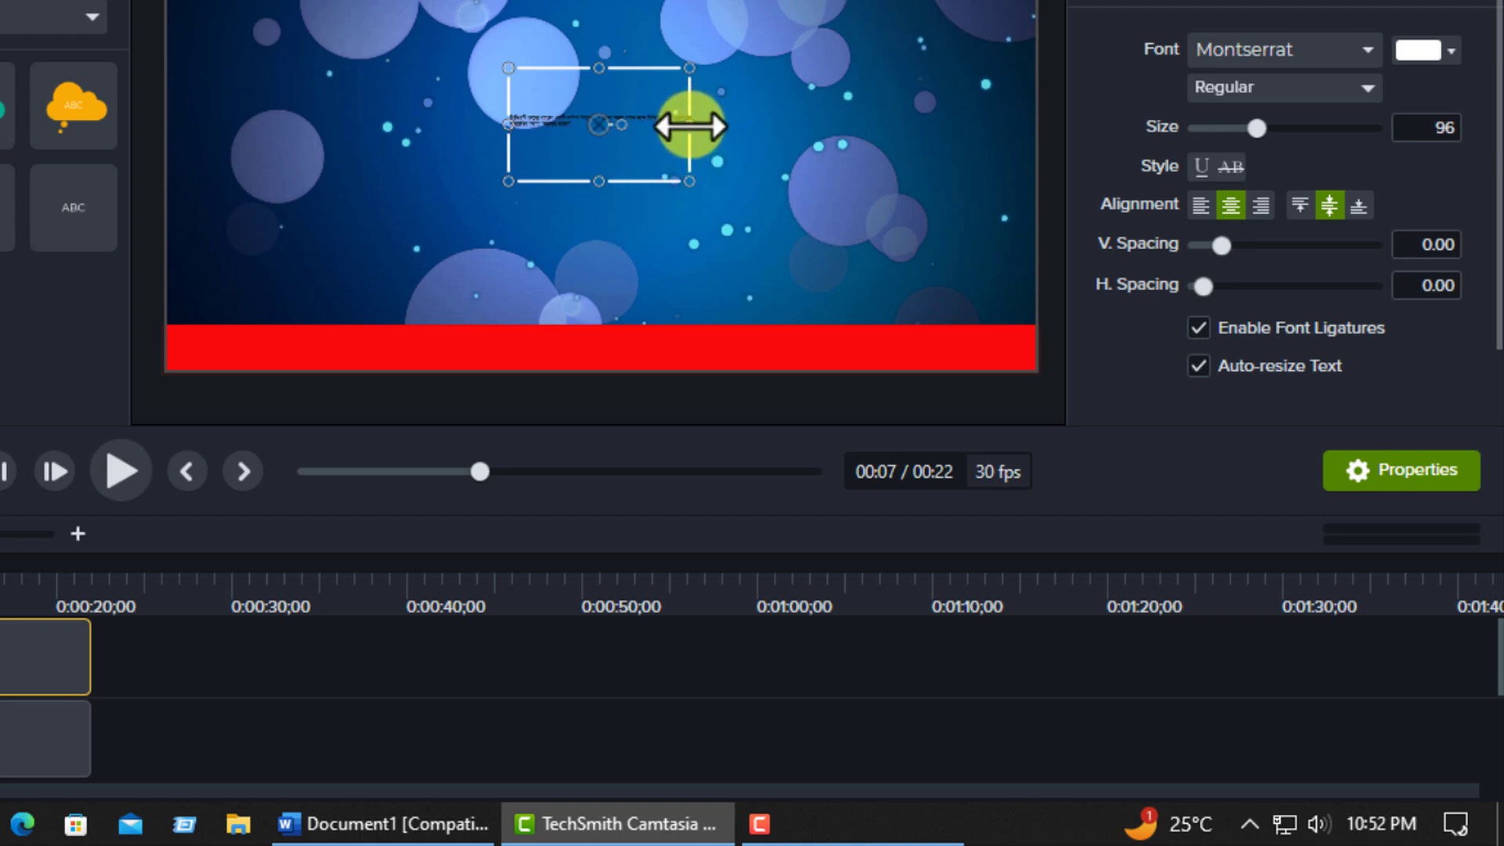
Widen the text callout to the full canvas width and set its text size to 50.
drag(689, 125, 1011, 127)
drag(510, 122, 160, 123)
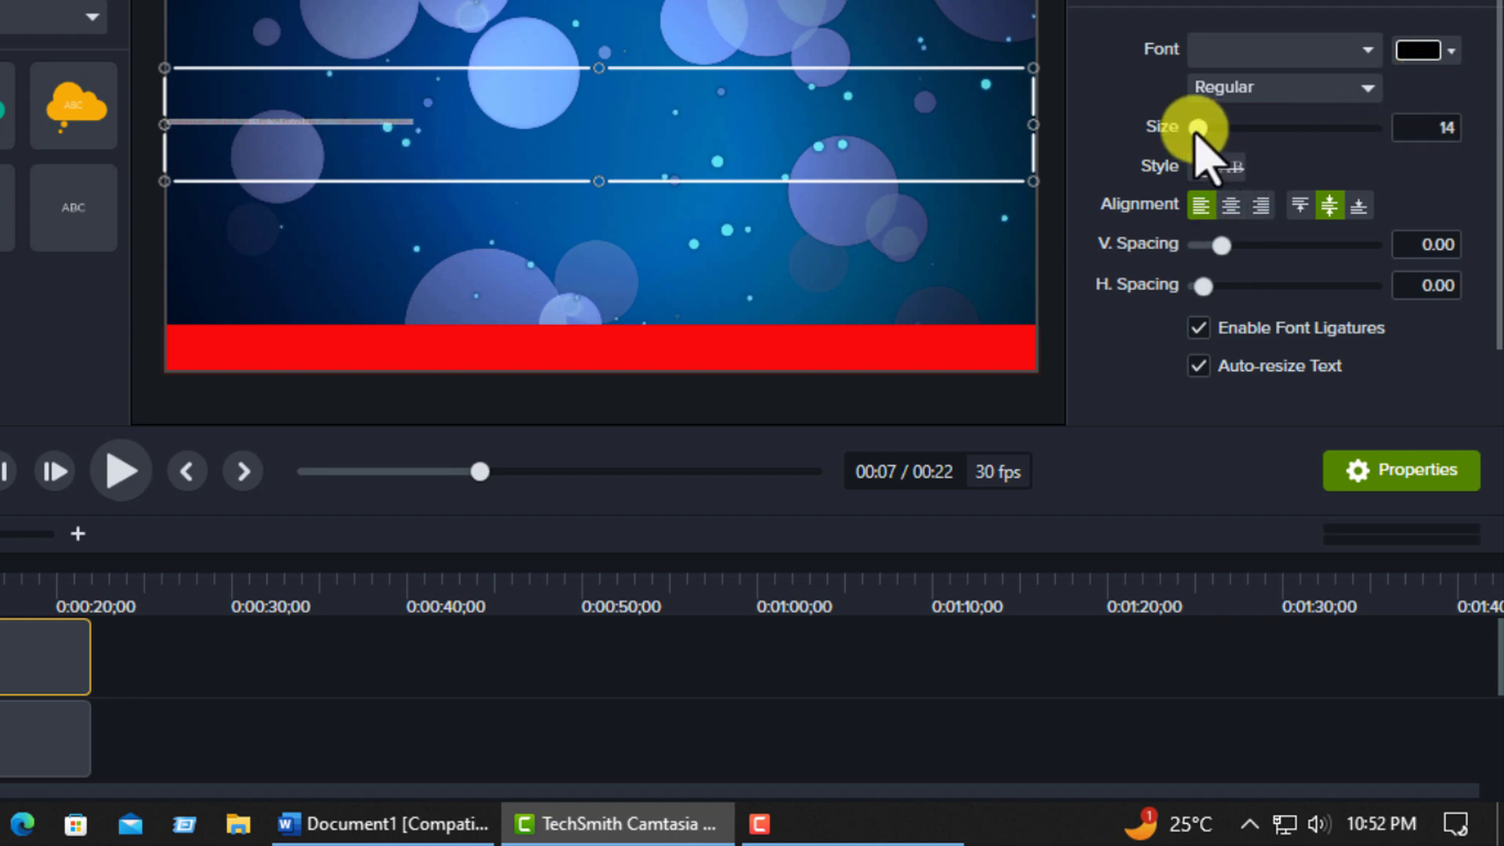
double_click(1400, 128)
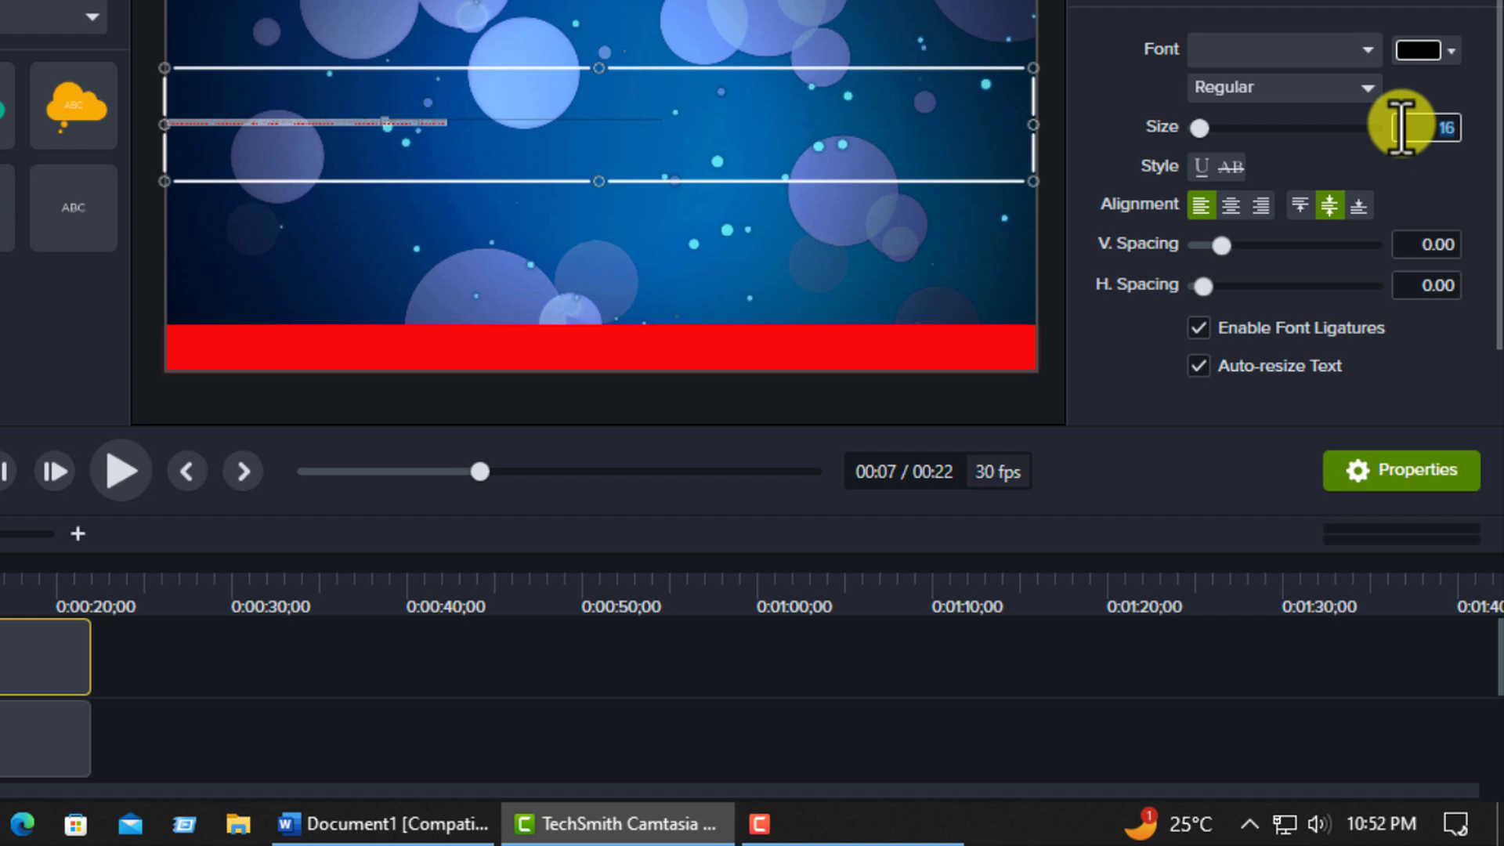
key(Return)
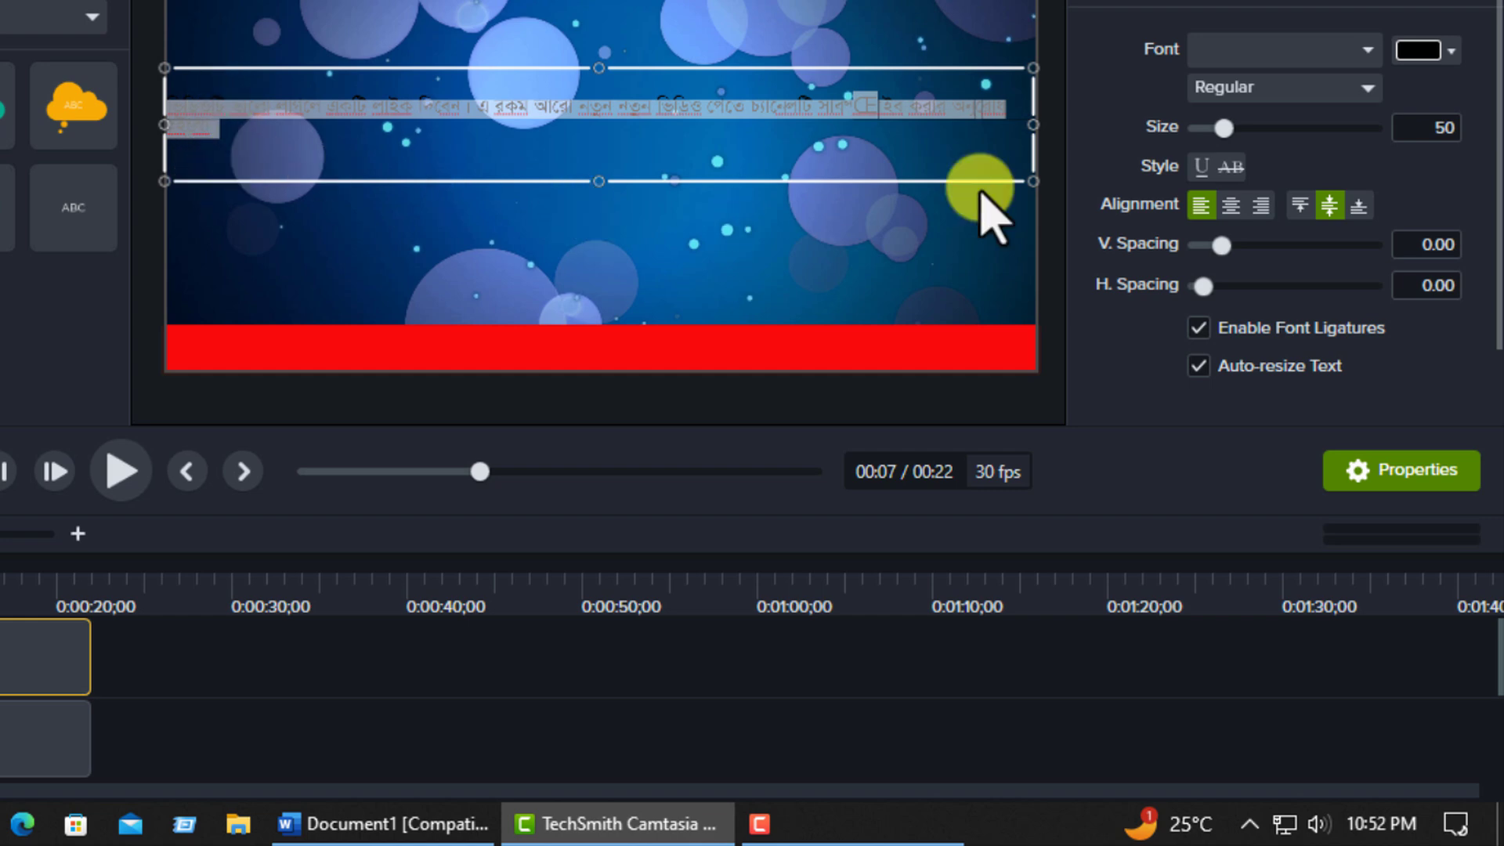
Extend the text callout past the canvas's right edge so the text fits on one line, and reduce its height.
drag(1033, 127, 1091, 124)
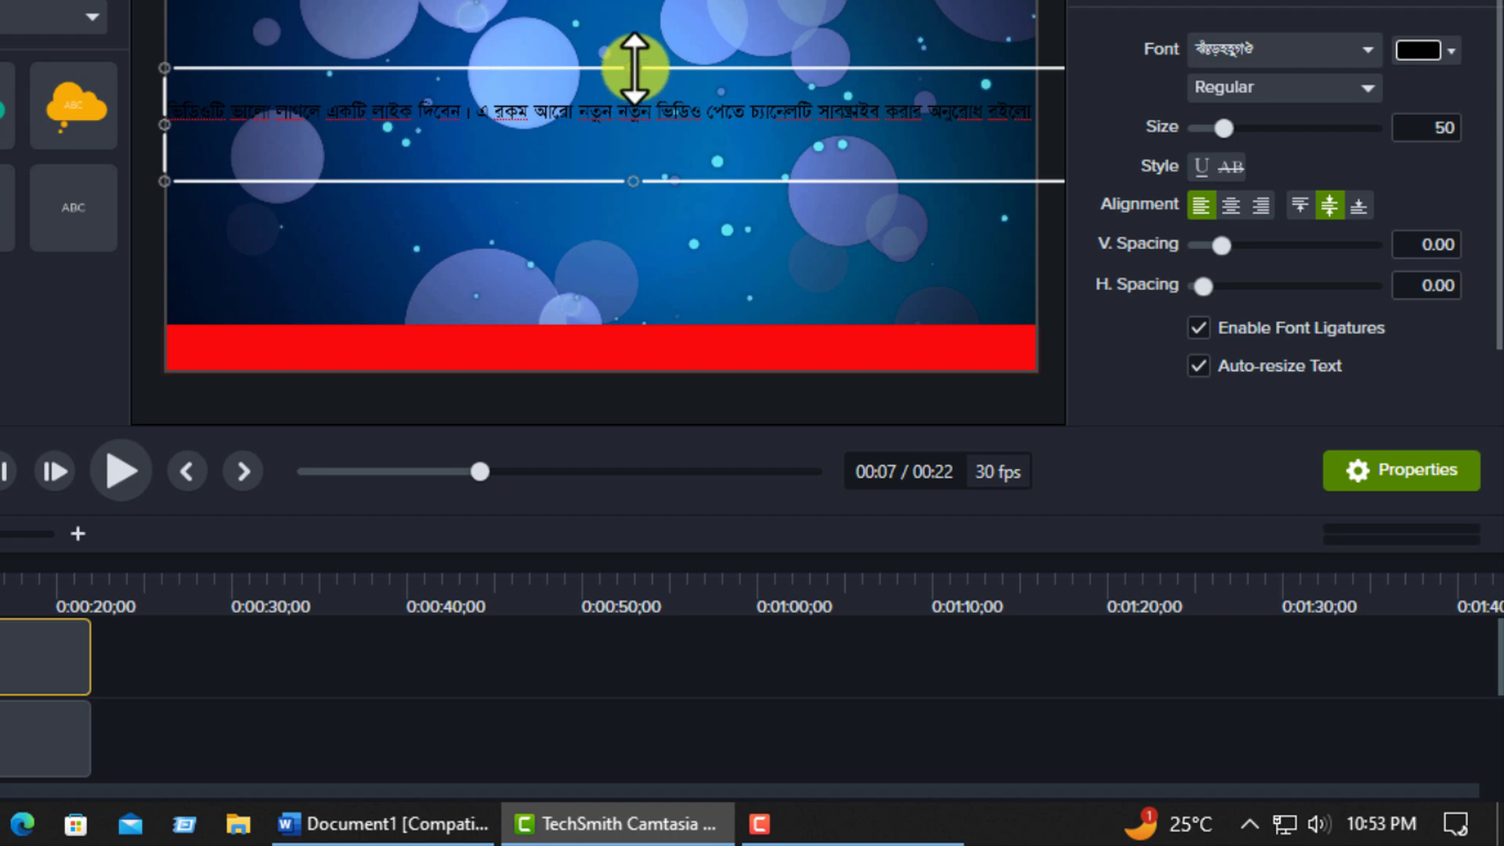
drag(637, 68, 634, 87)
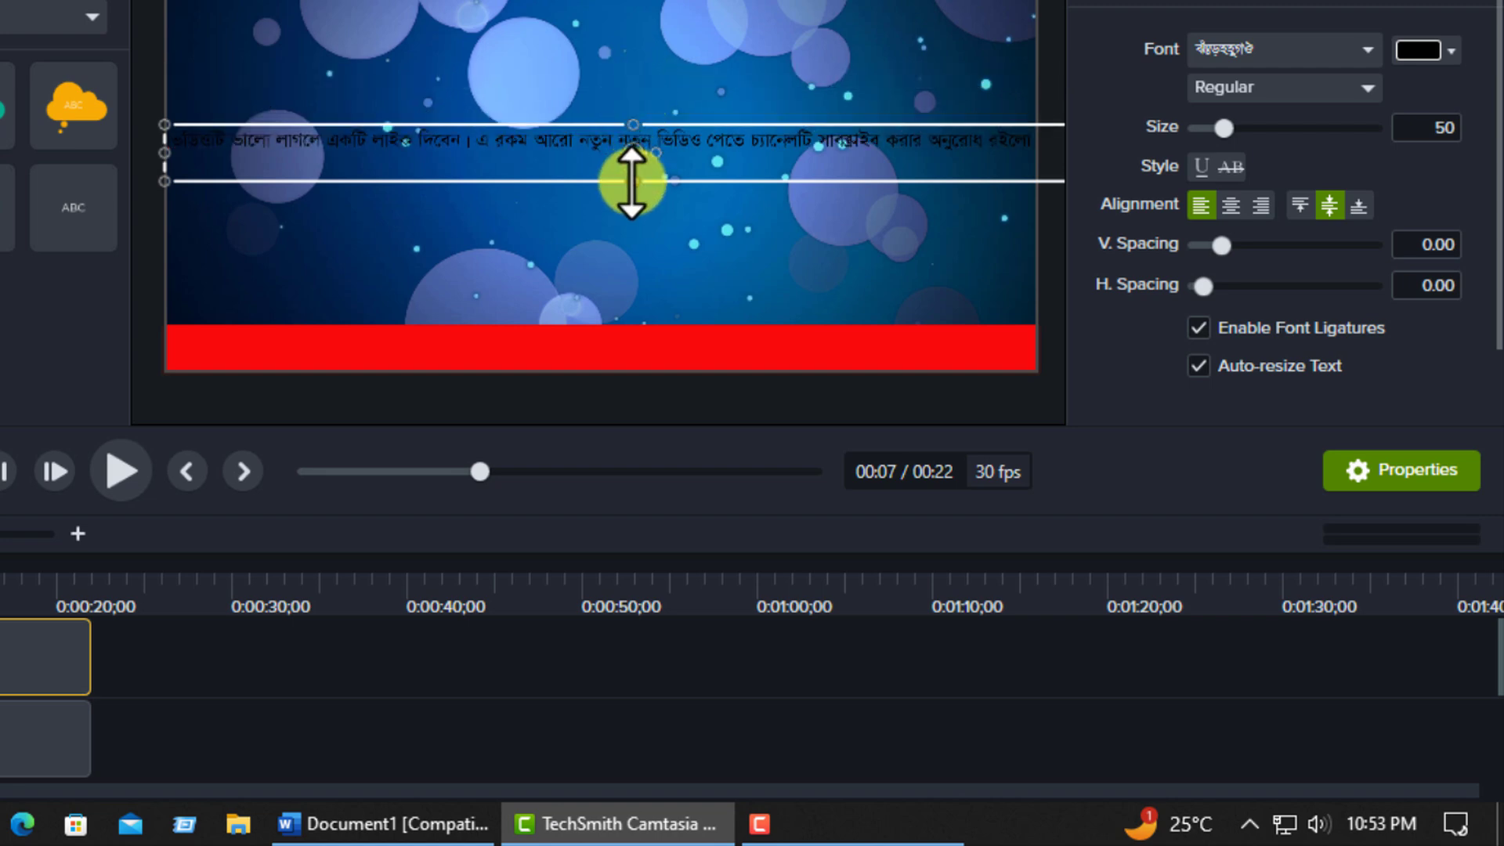
drag(632, 168, 631, 176)
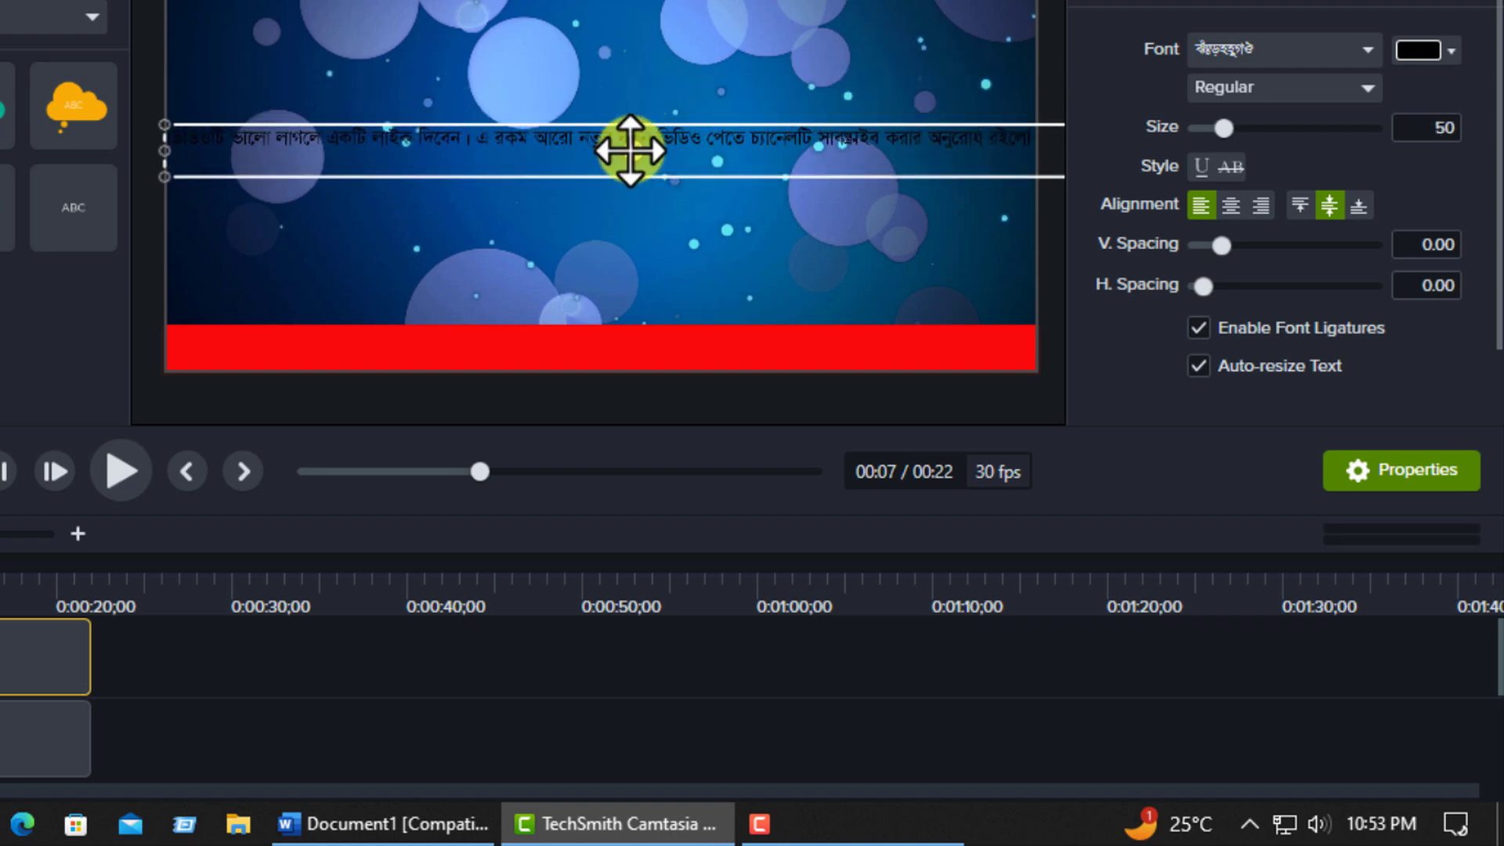
drag(631, 122, 631, 86)
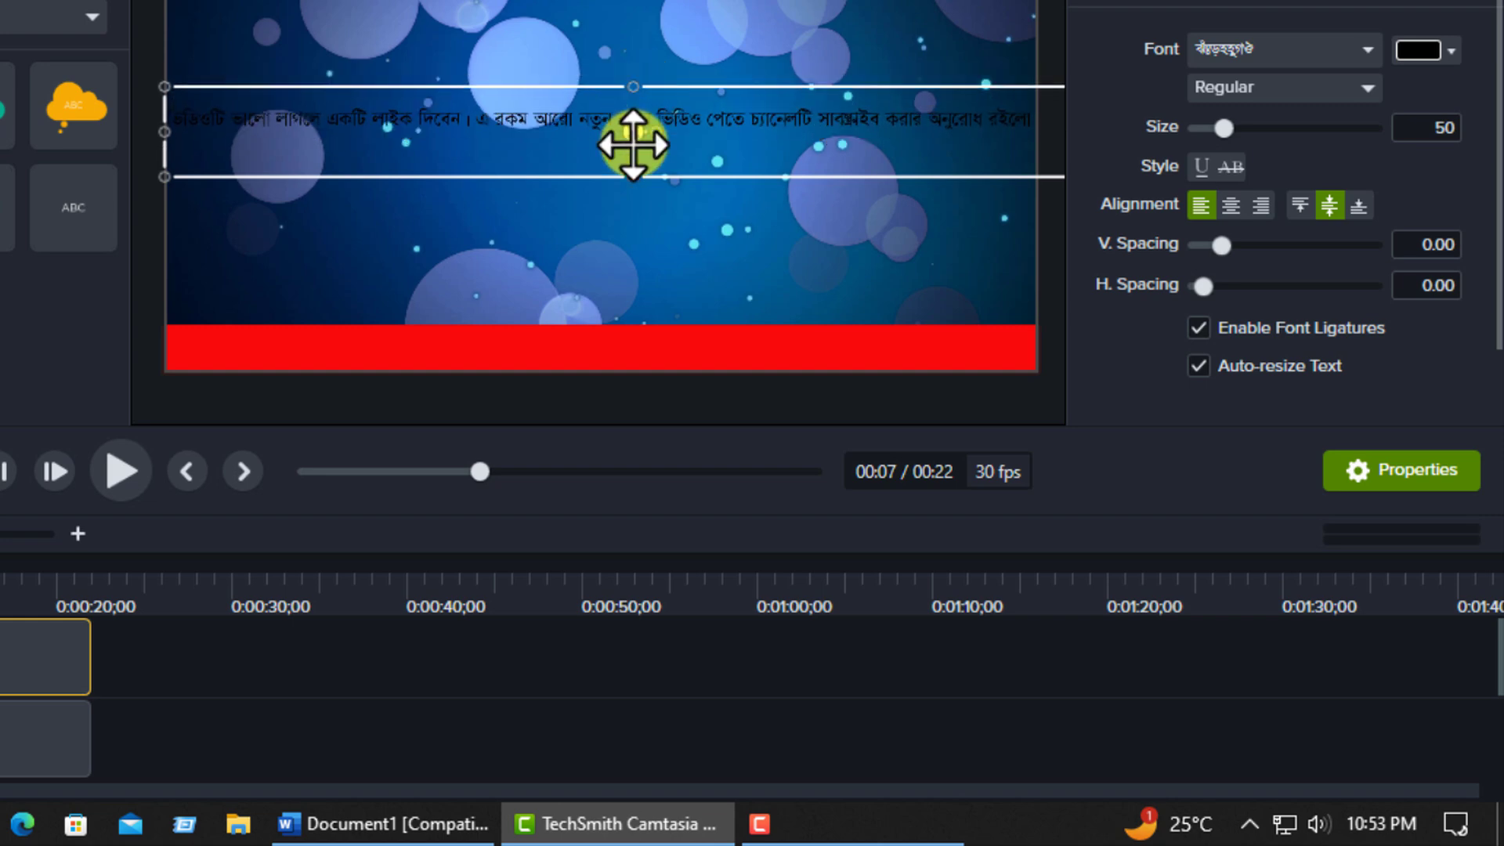
mouse_move(632, 176)
mouse_down()
mouse_move(631, 149)
mouse_move(635, 162)
mouse_up()
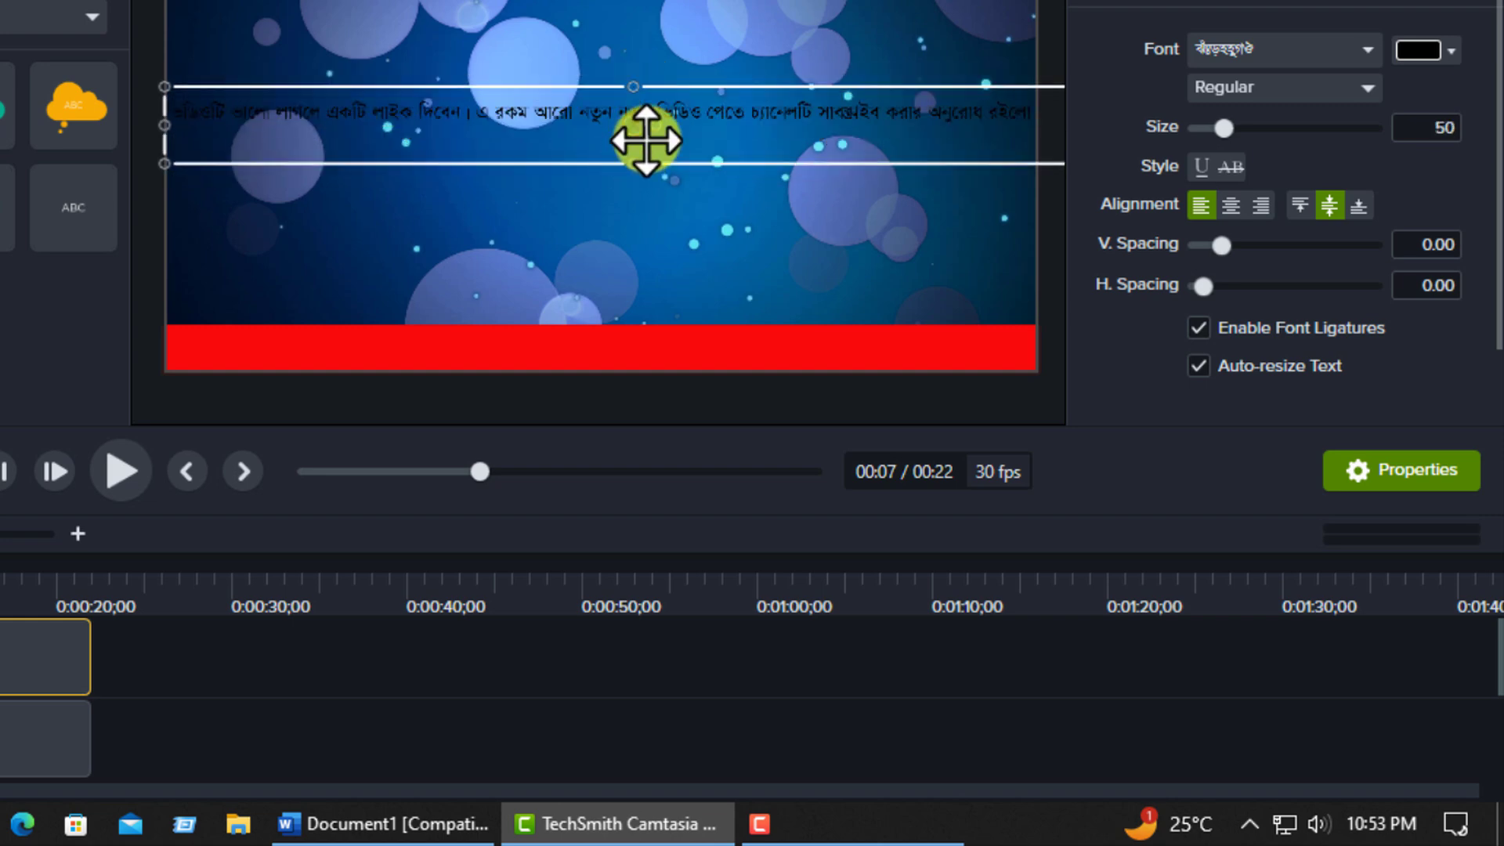
Move the text callout onto the red bar, centring the line vertically and starting it at the canvas's left edge.
drag(424, 146, 459, 383)
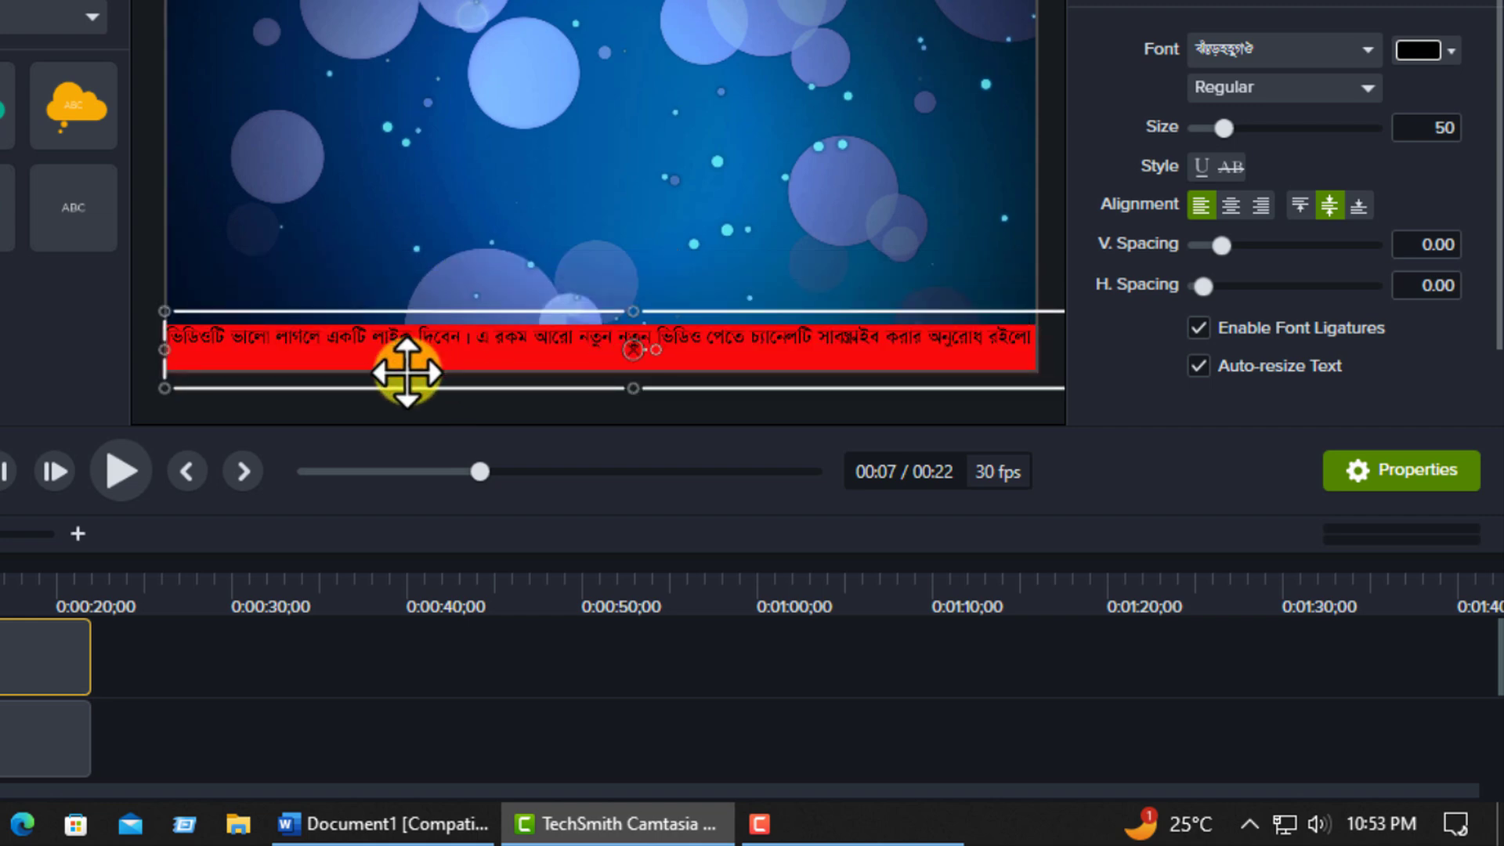
key(Down)
key(Down)
key(Down)
key(Down)
key(Down)
key(Down)
key(Down)
key(Down)
key(Down)
key(Down)
key(Down)
key(Down)
key(Down)
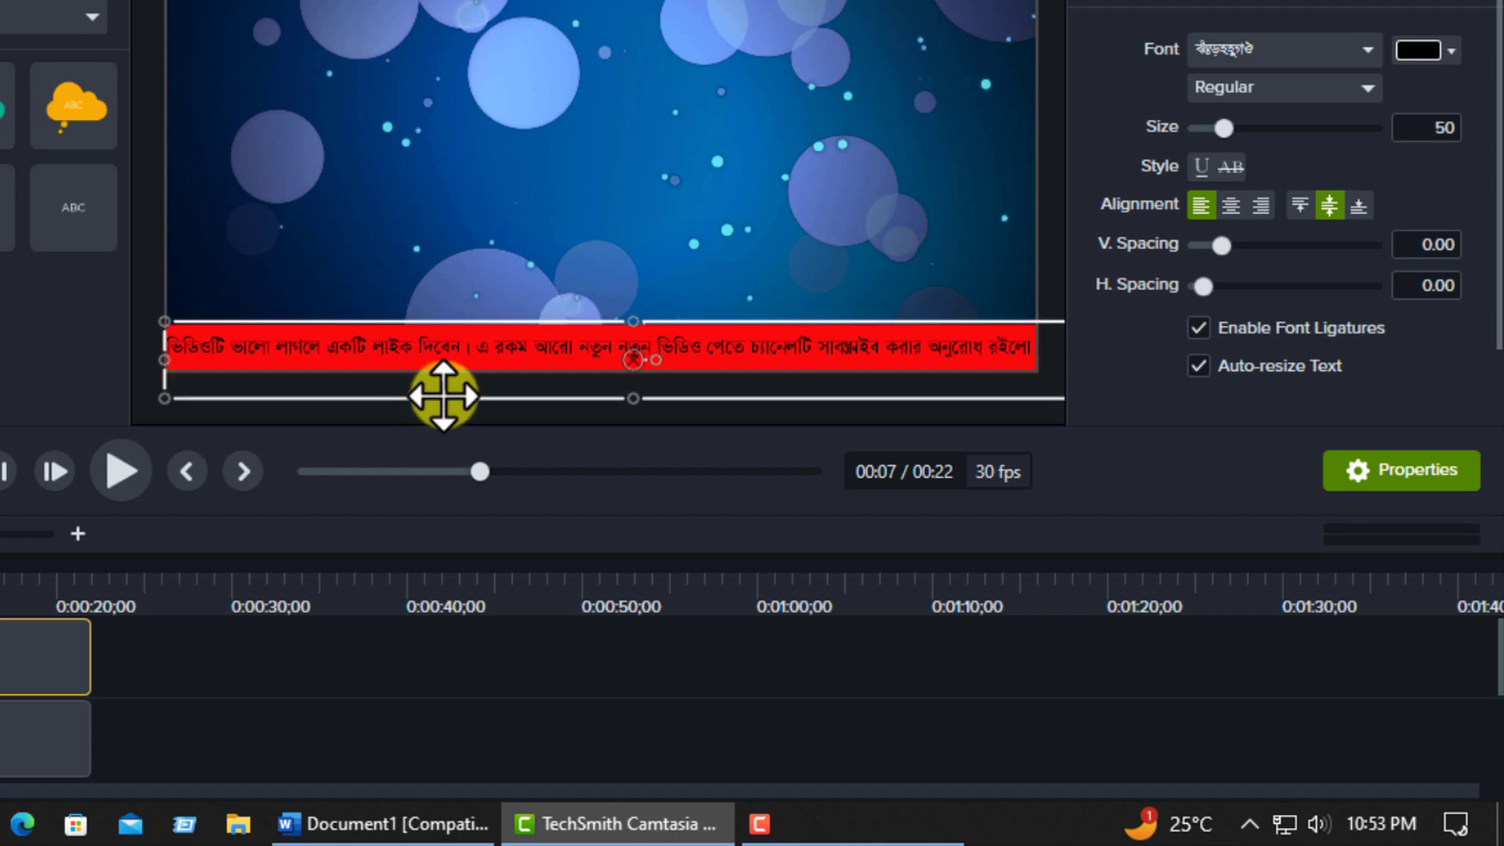
key(Right)
key(Right)
key(Right)
key(Right)
key(Right)
key(Right)
key(Right)
key(Right)
key(Right)
key(Right)
key(Right)
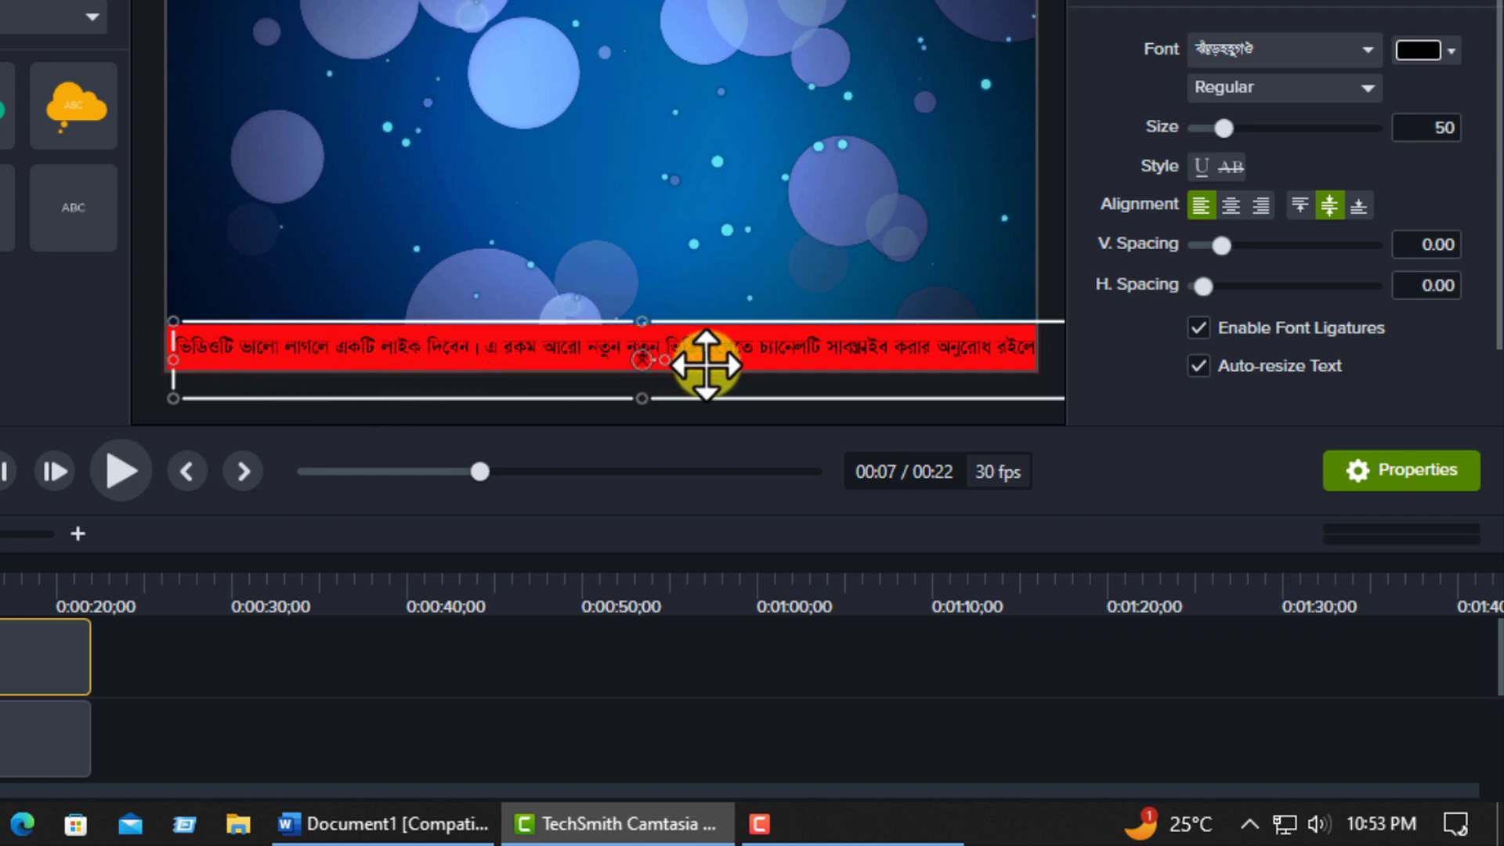
drag(856, 350, 745, 387)
key(Down)
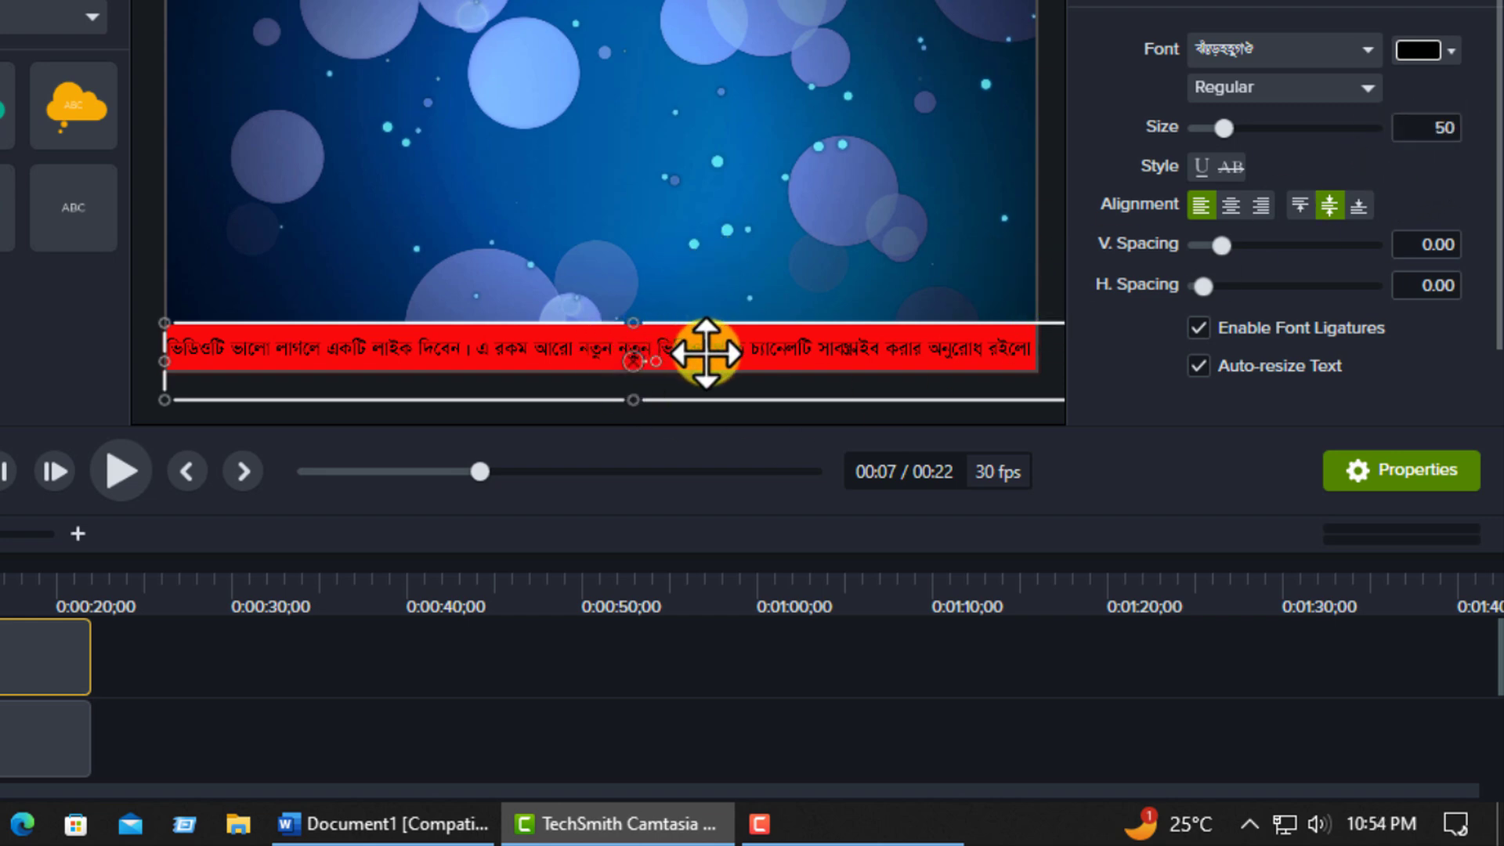
Change the colour of all the callout text to near-white, #F7F7F7.
key(ctrl+a)
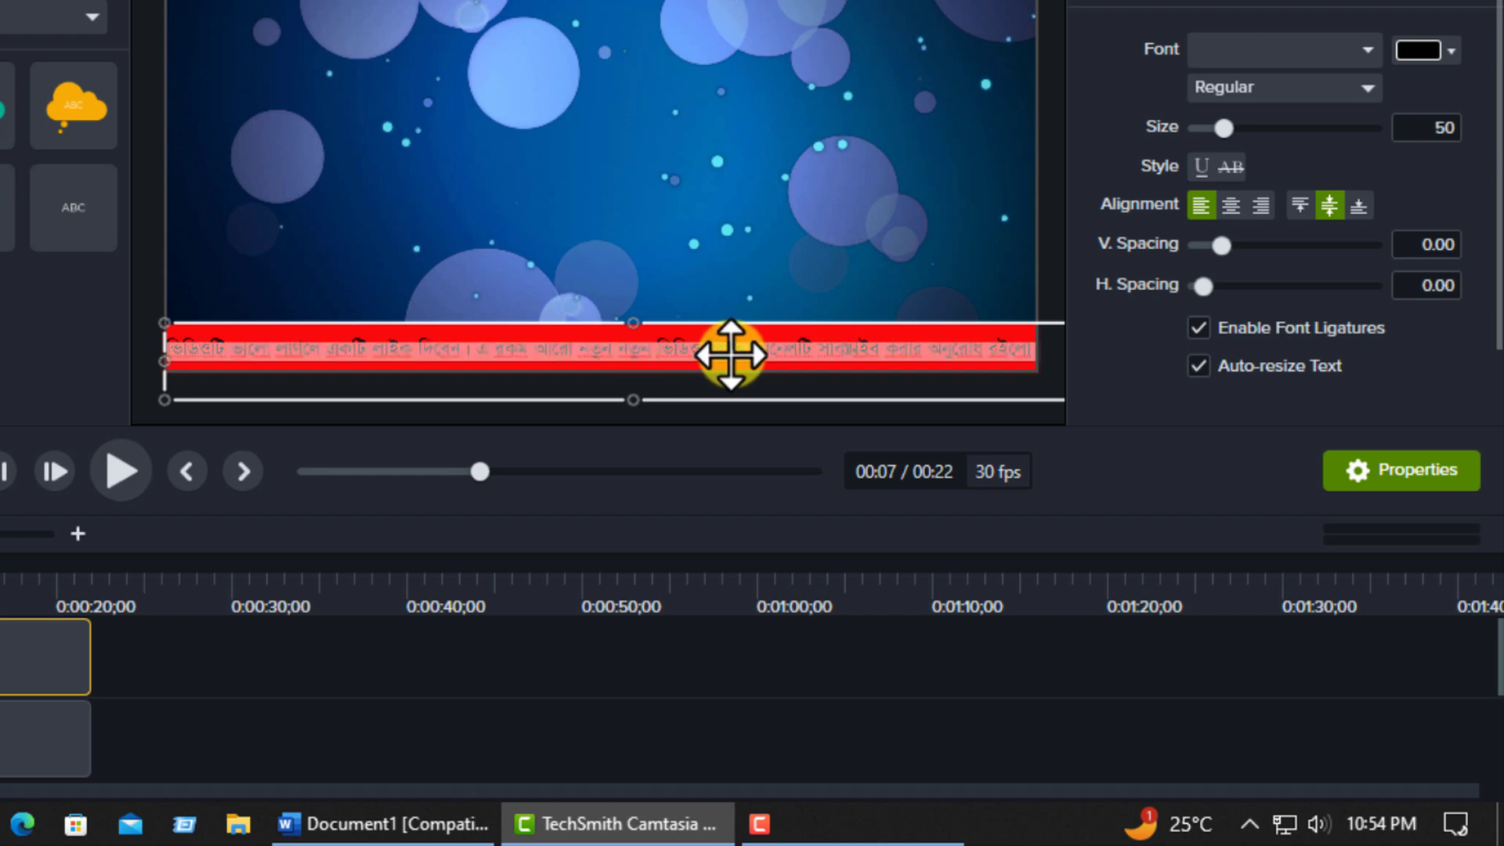
click(1450, 51)
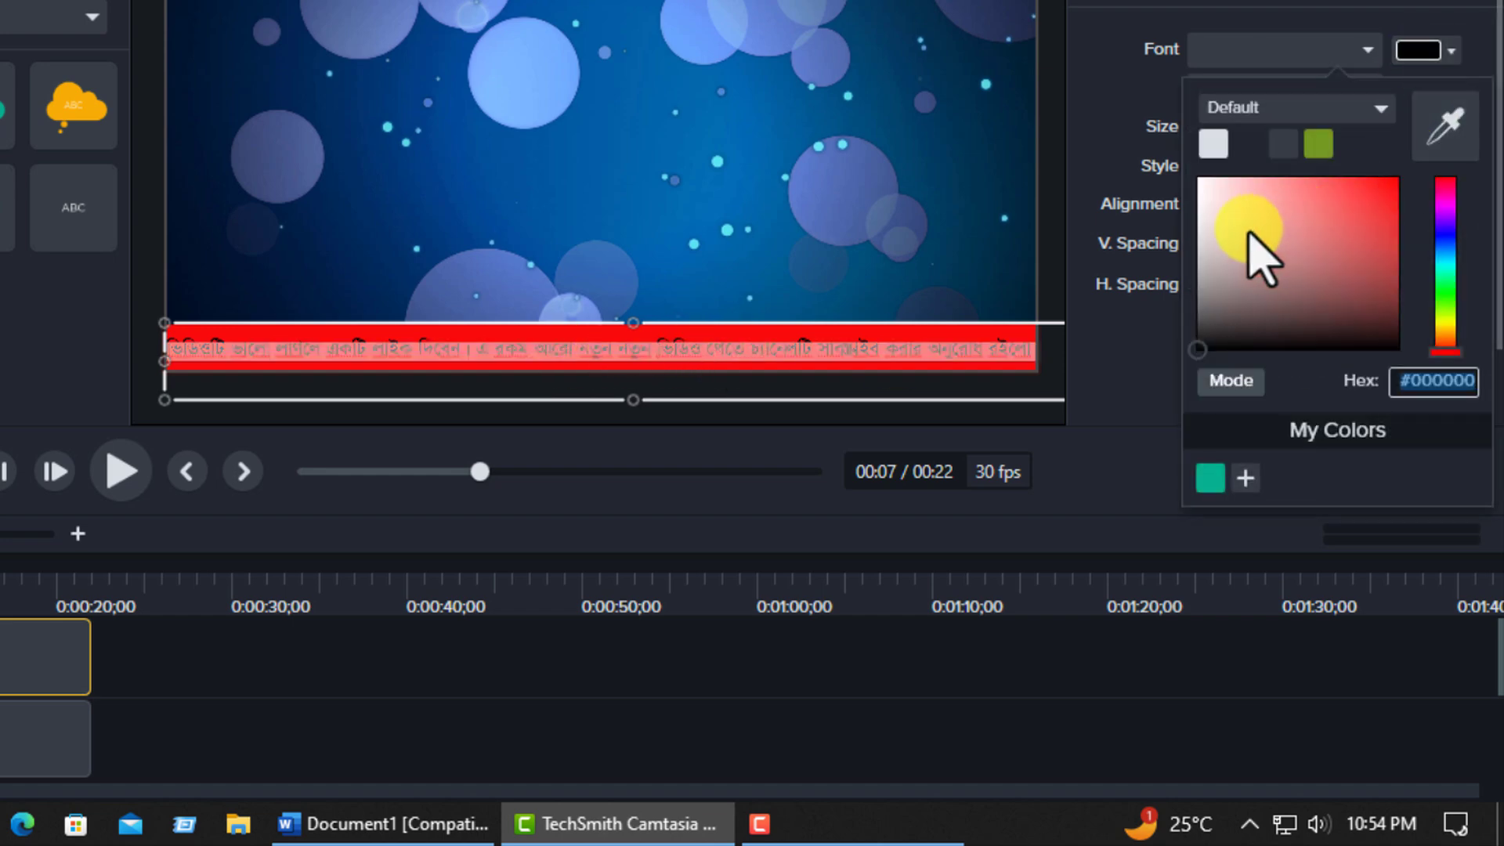
click(1198, 177)
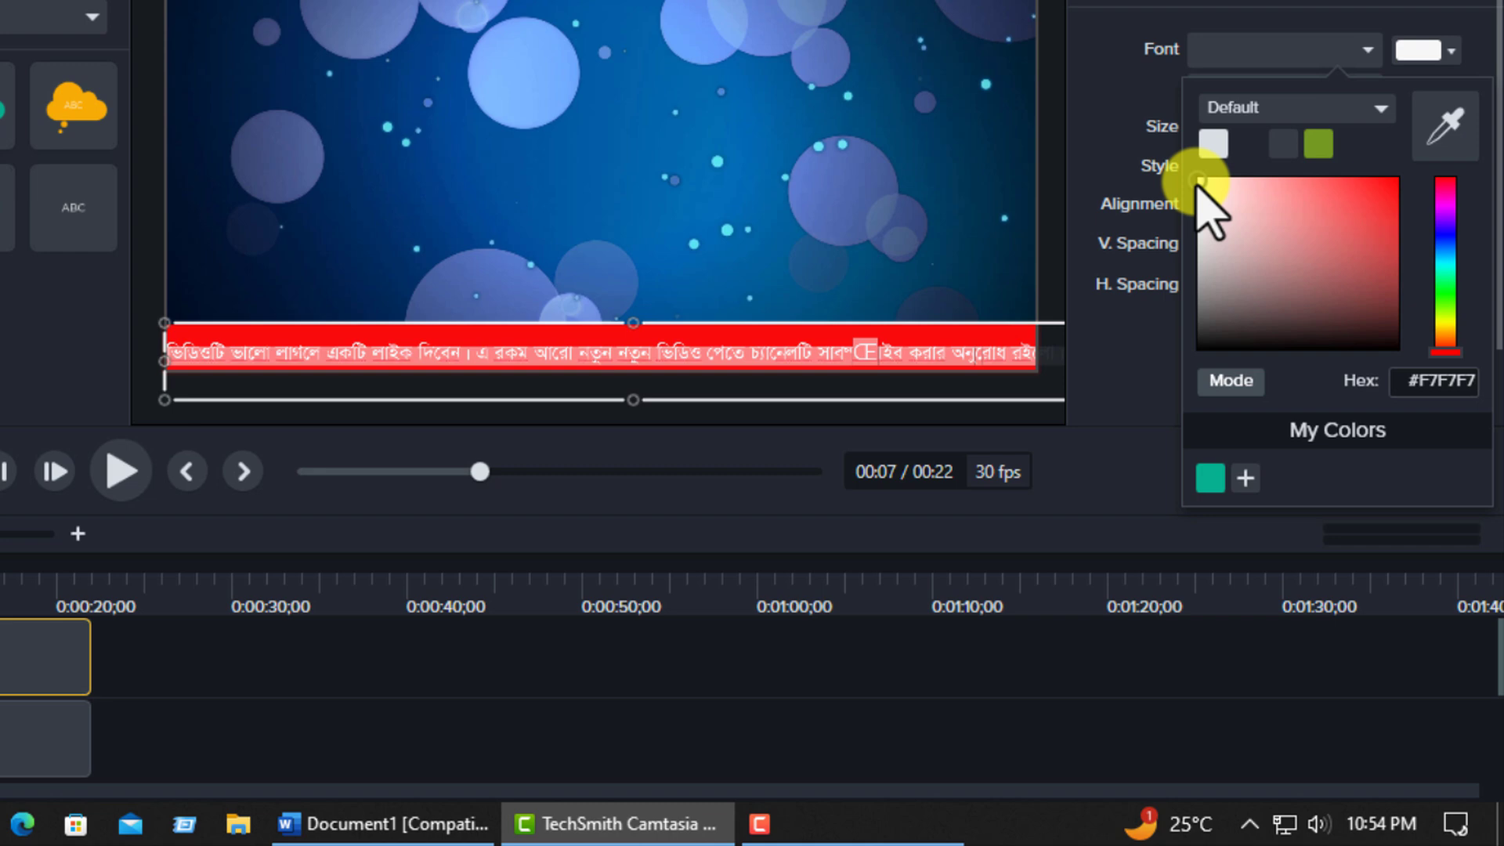
click(403, 279)
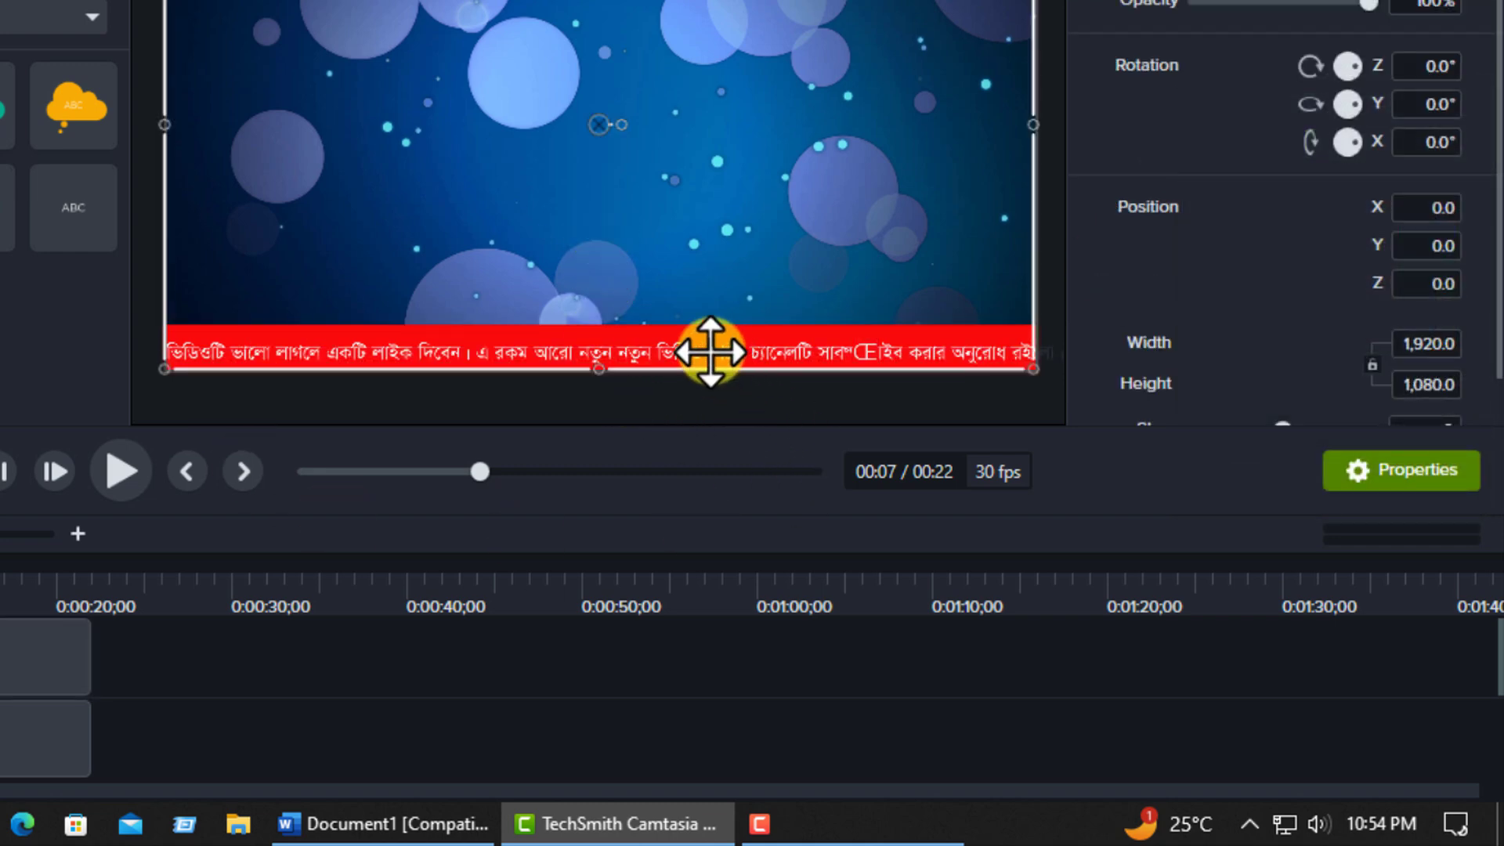
Open the text callout for editing and select its entire Bengali line.
click(709, 352)
double_click(675, 350)
click(828, 353)
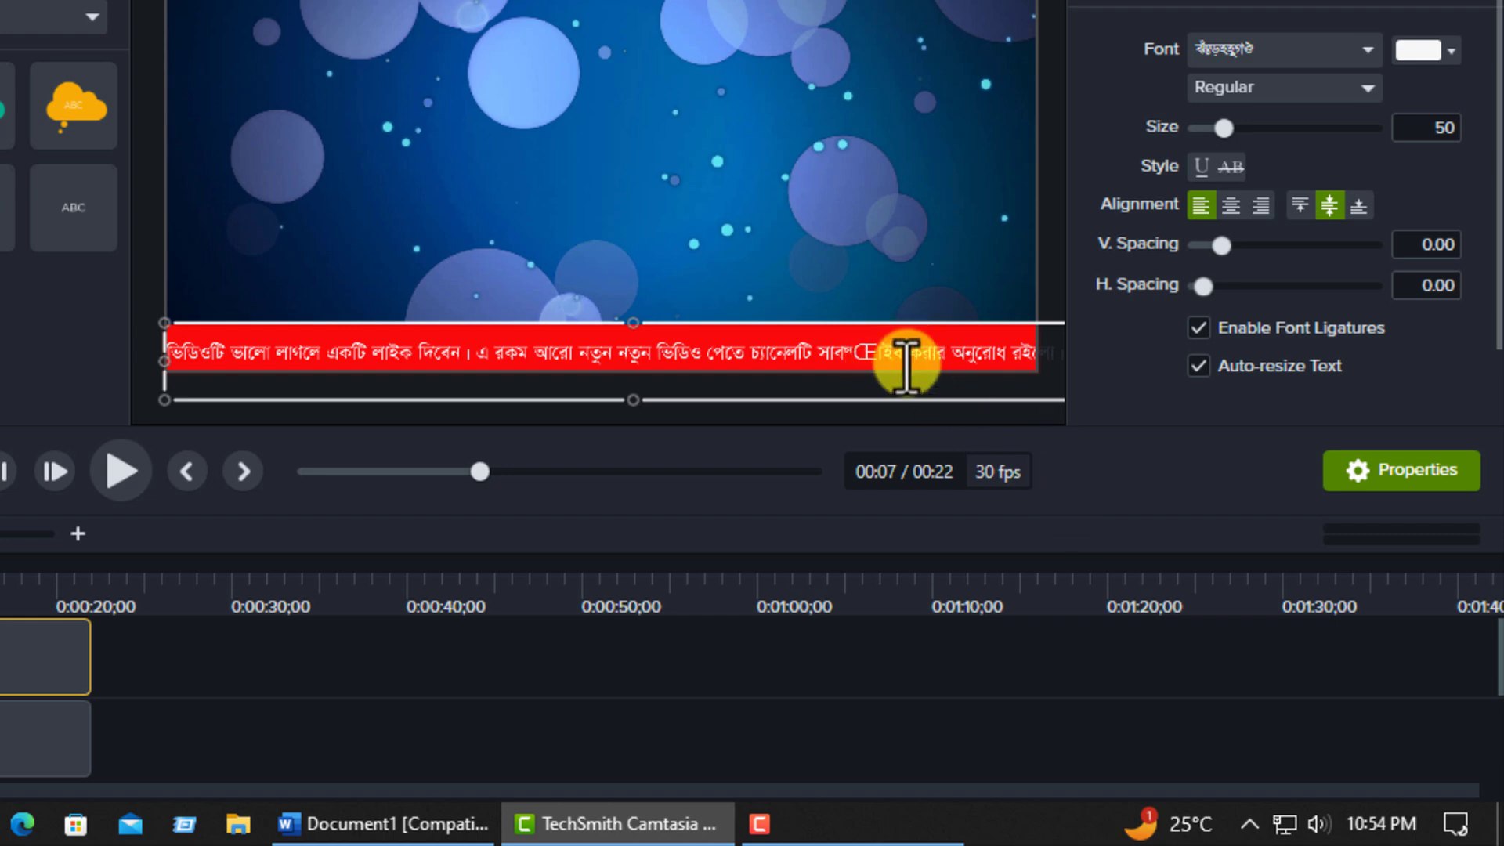
click(838, 352)
key(ctrl+a)
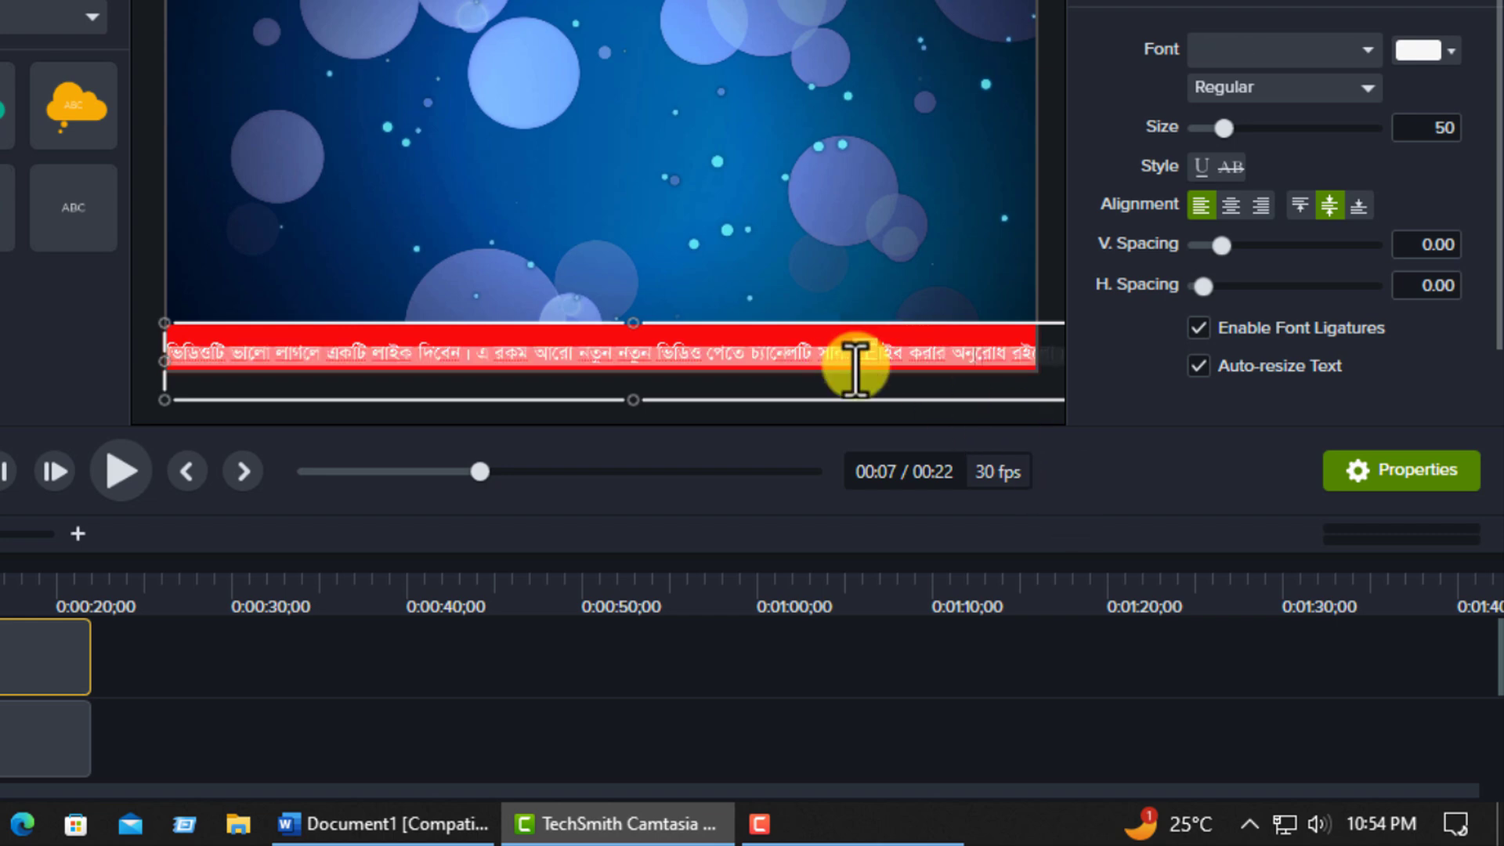
Switch the Bijoy keyboard's input mode to Bijoy Classic and back to English.
click(1252, 824)
click(1307, 658)
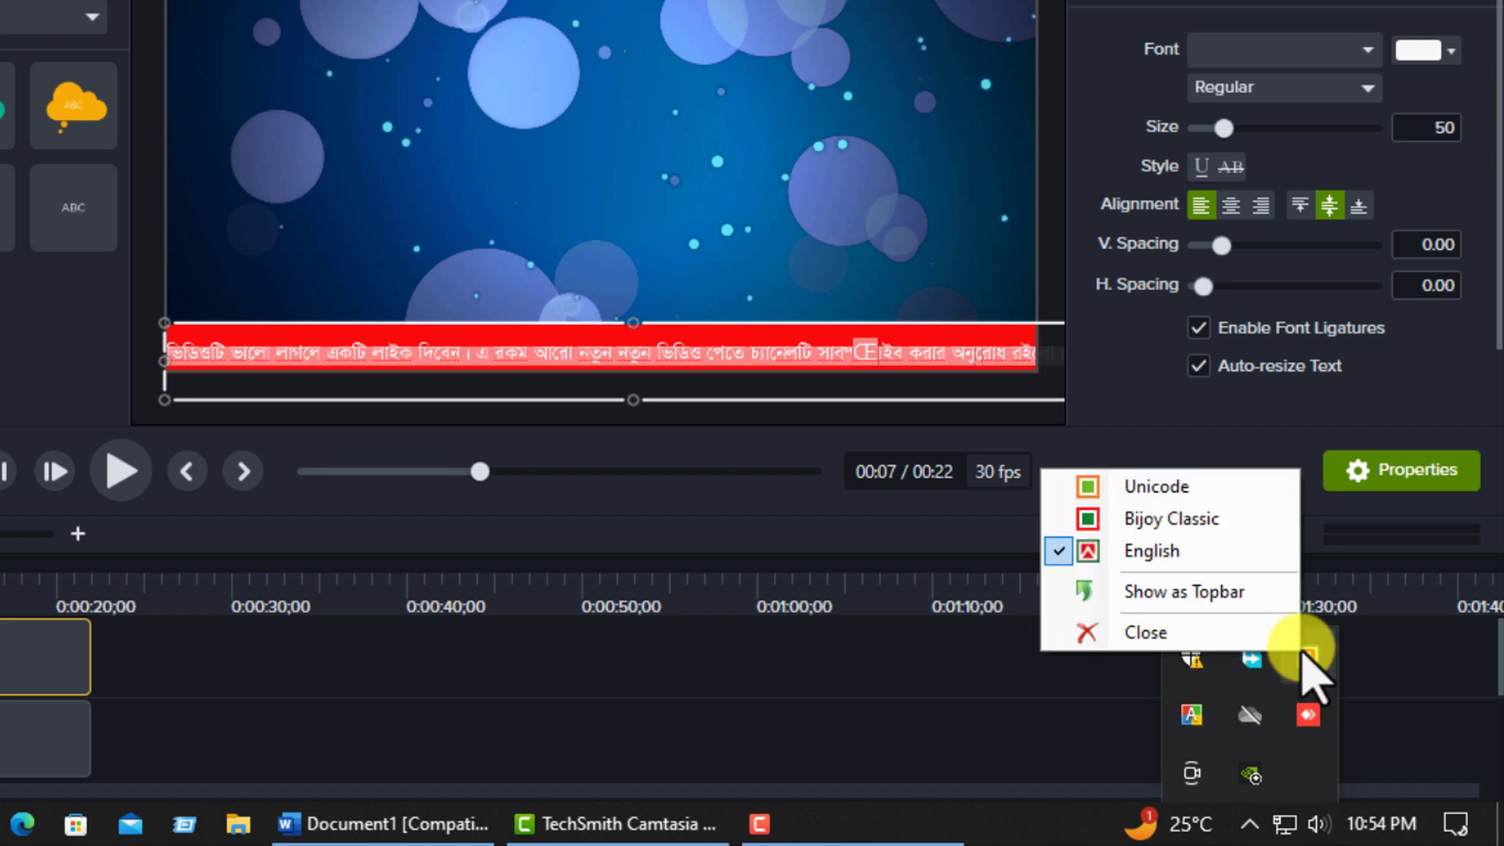
click(1136, 552)
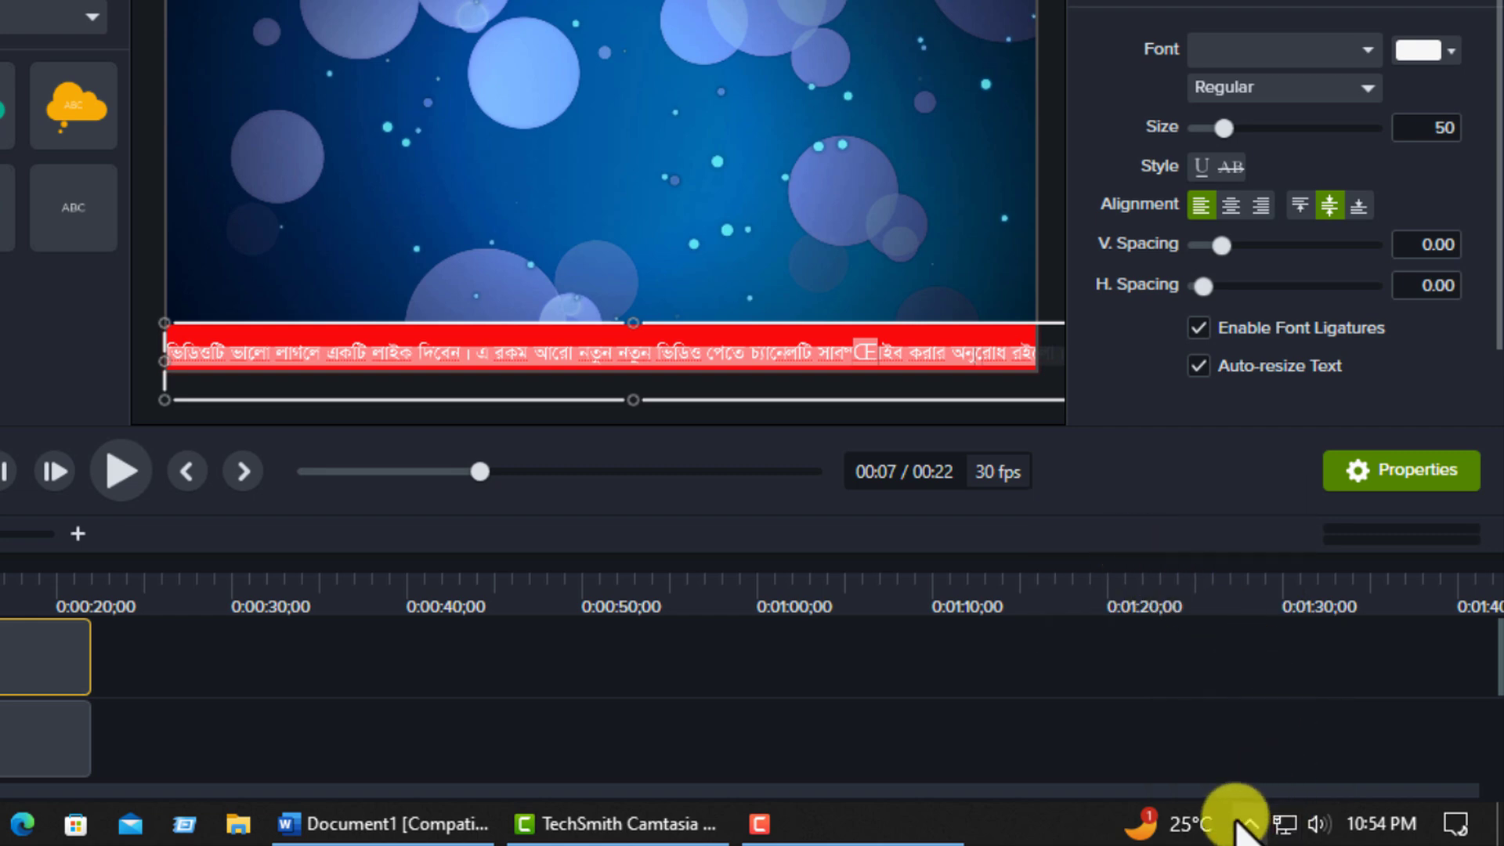
click(1250, 822)
click(1307, 659)
click(1166, 513)
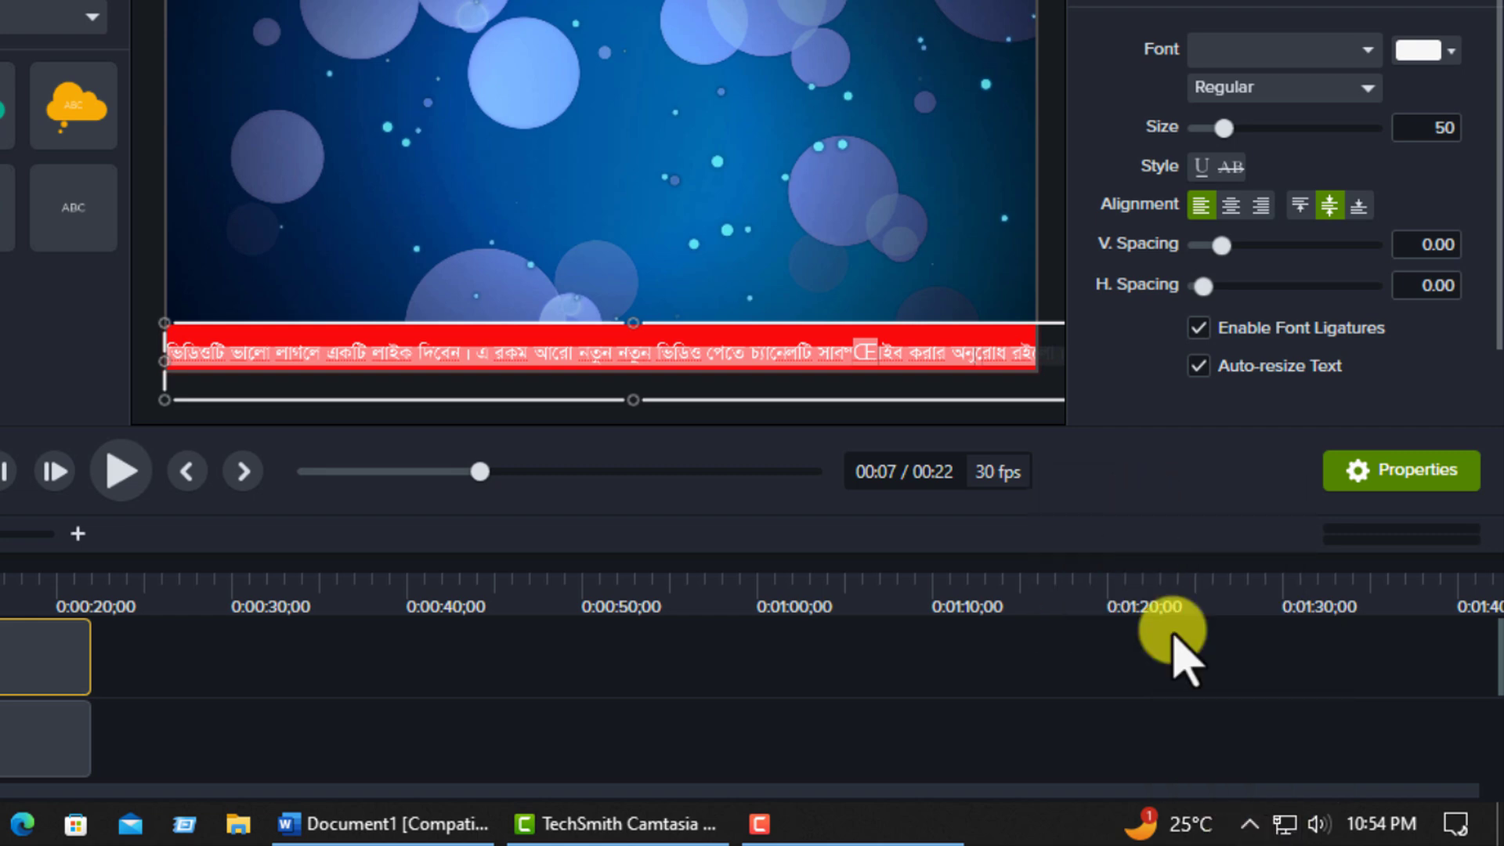
click(1250, 824)
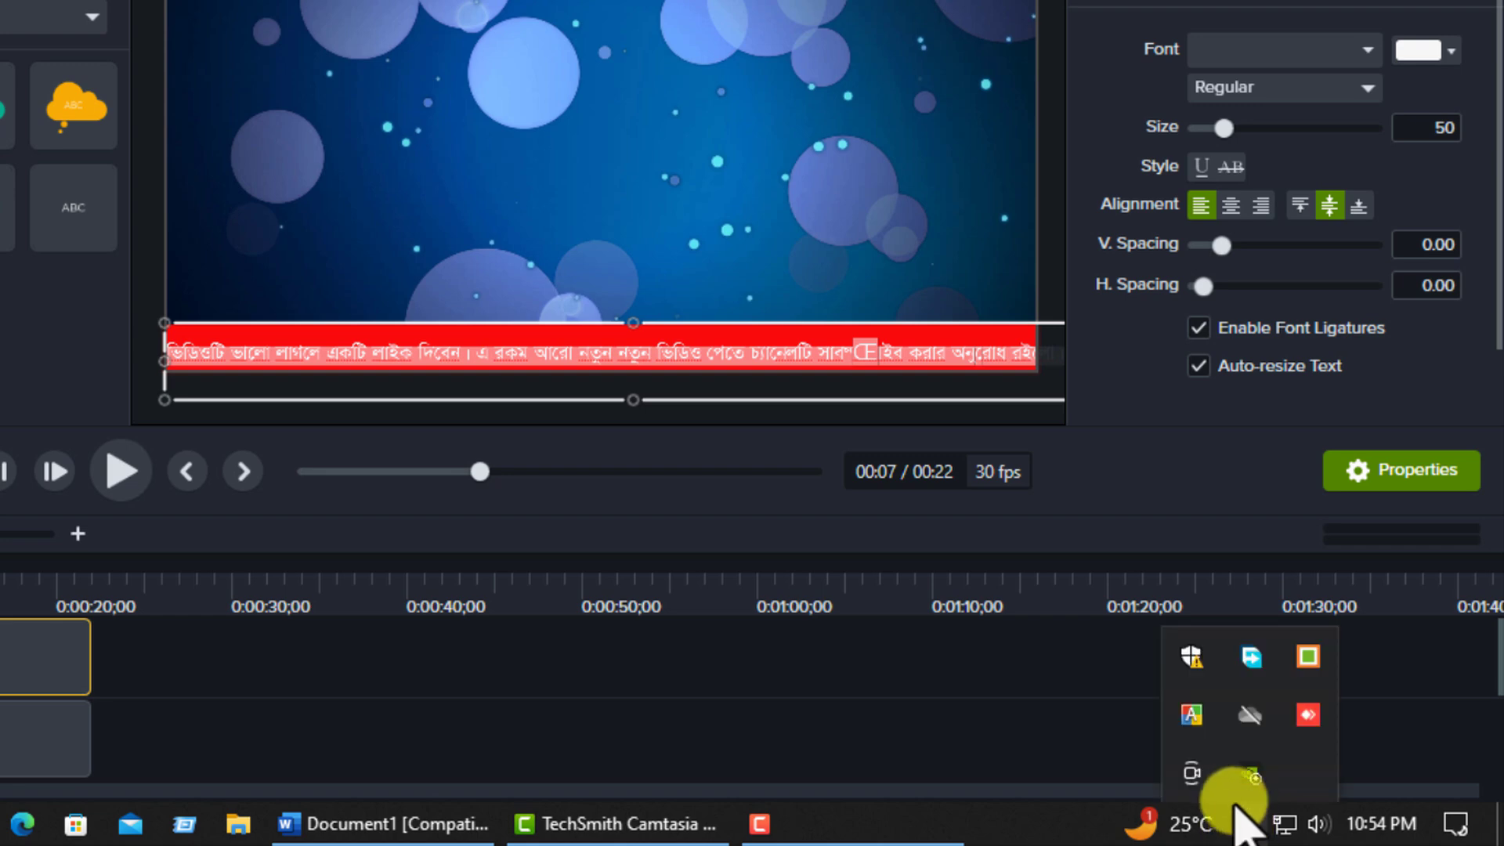
click(1307, 658)
click(1183, 557)
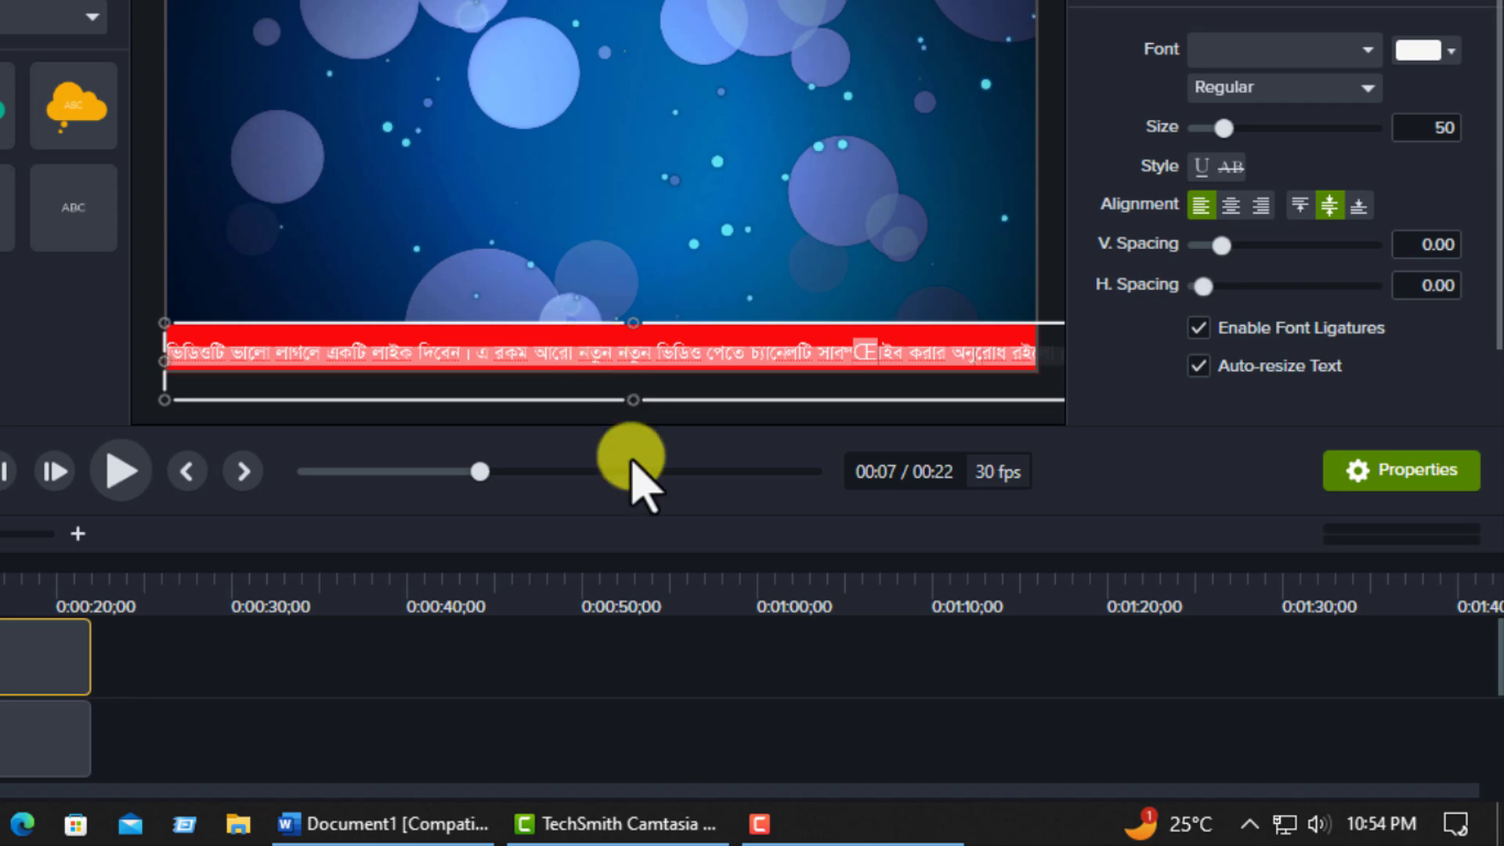
Replace the selected callout text with the Bengali line copied from the Word document and set its size to 50.
click(446, 823)
key(alt+Tab)
key(ctrl+v)
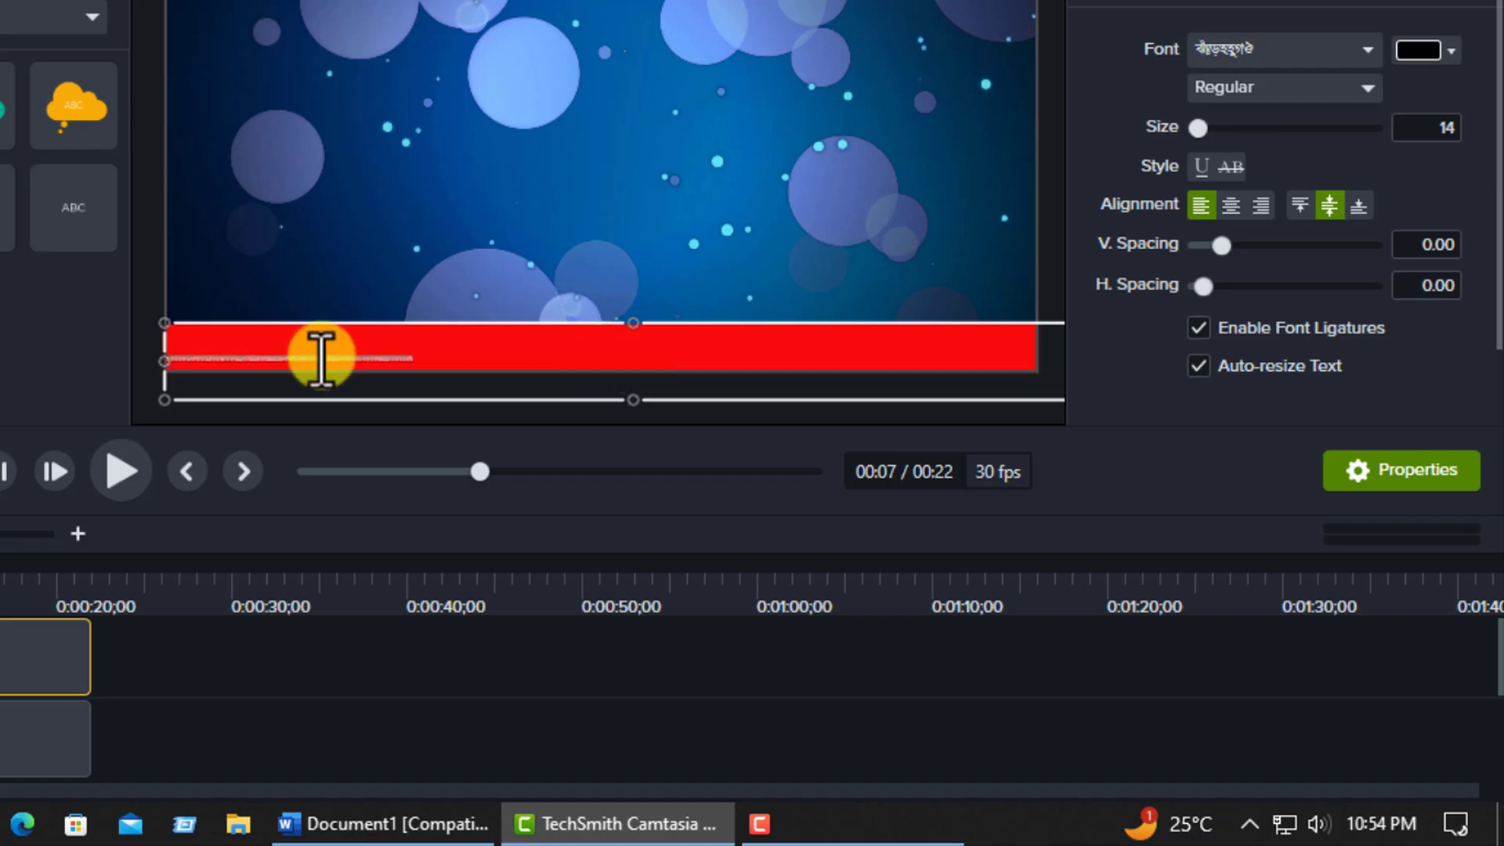
double_click(1406, 127)
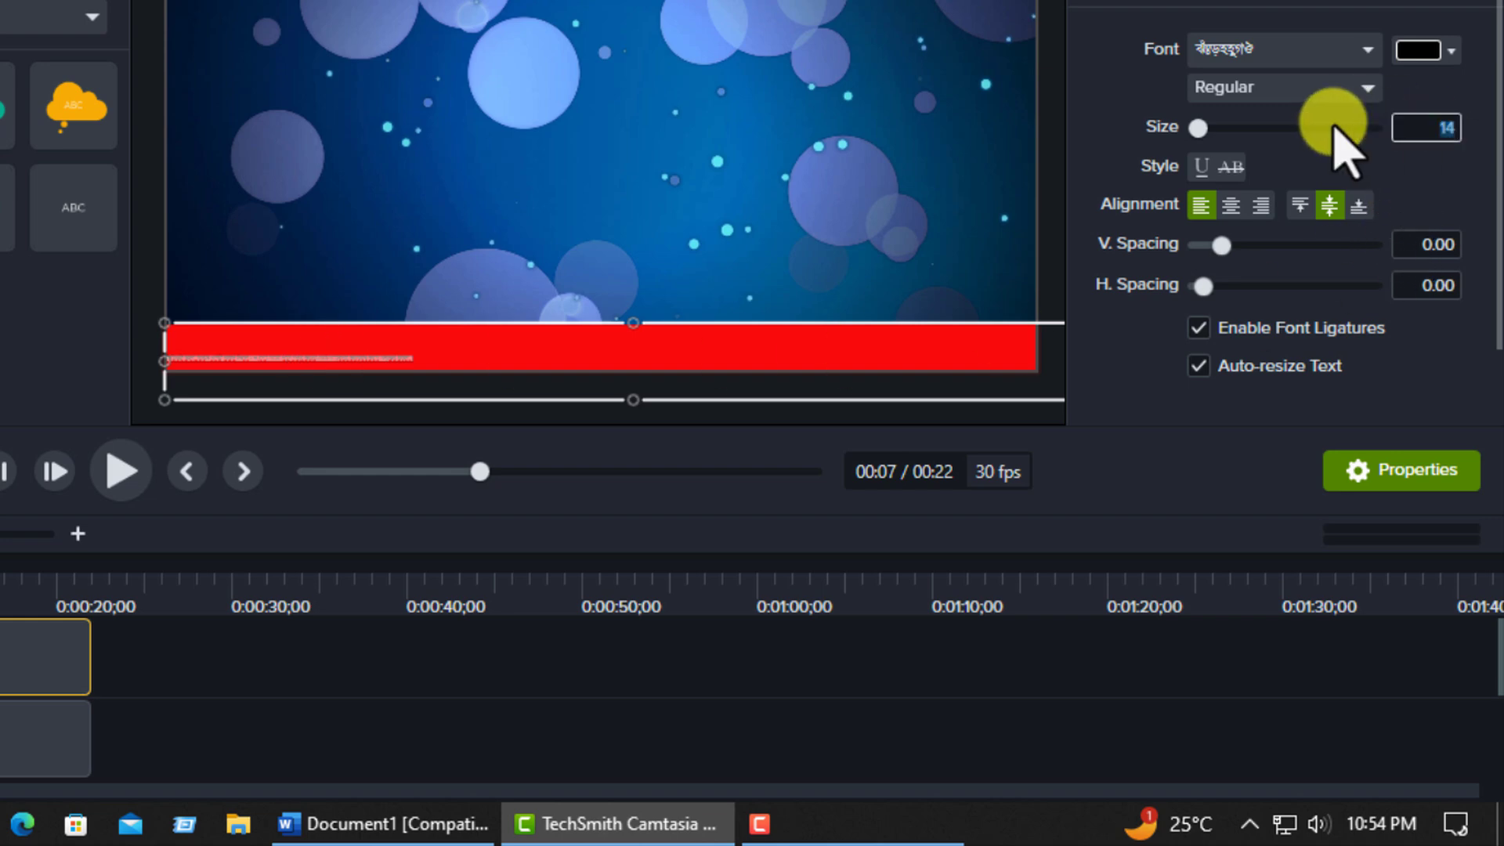
text(50)
key(Return)
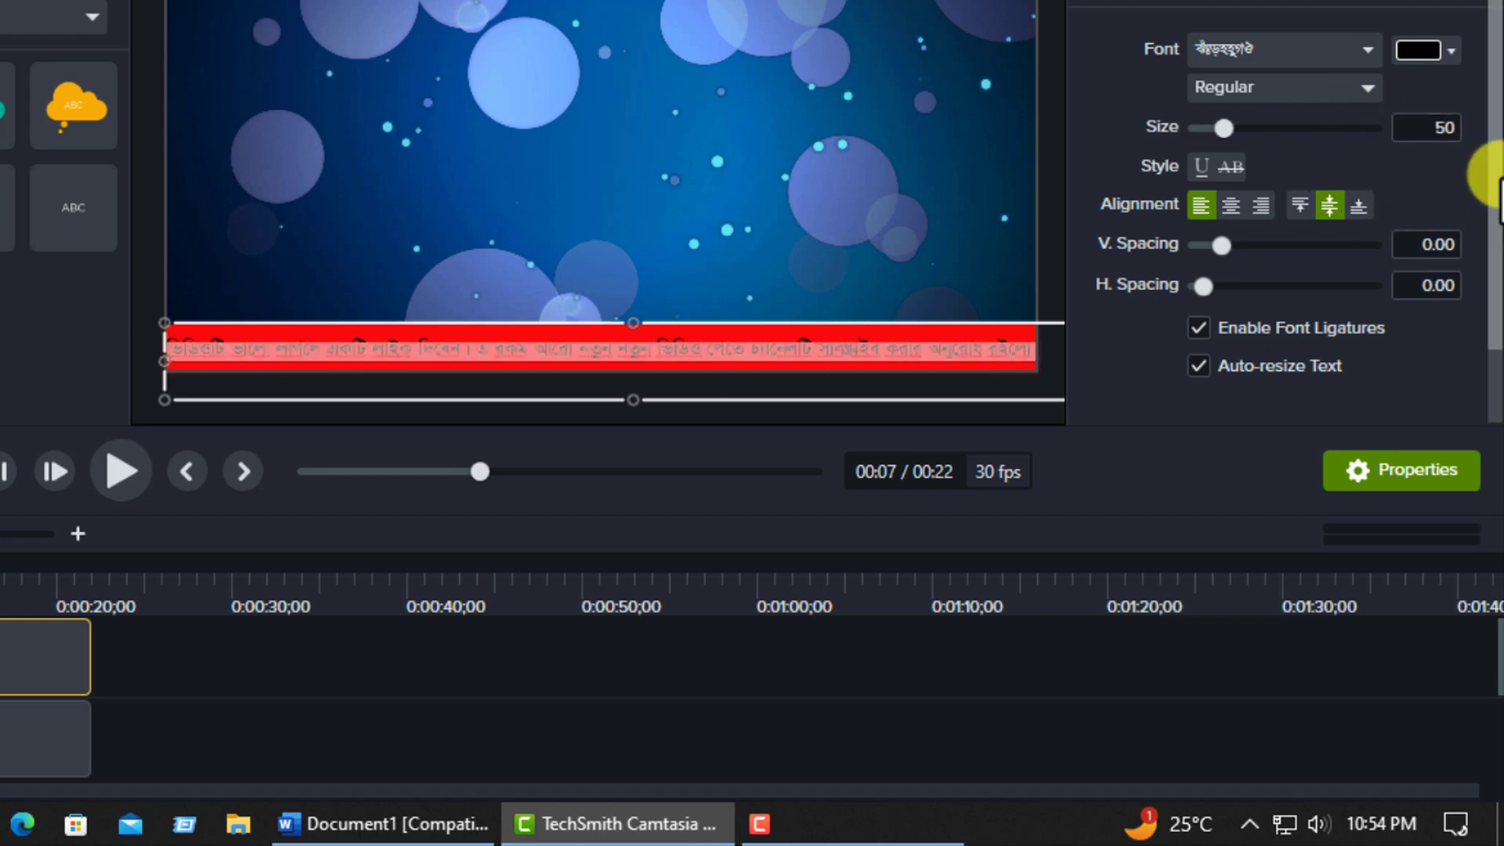
Change the colour of all the callout text to the near-white swatch of the Default palette.
double_click(827, 349)
click(1434, 50)
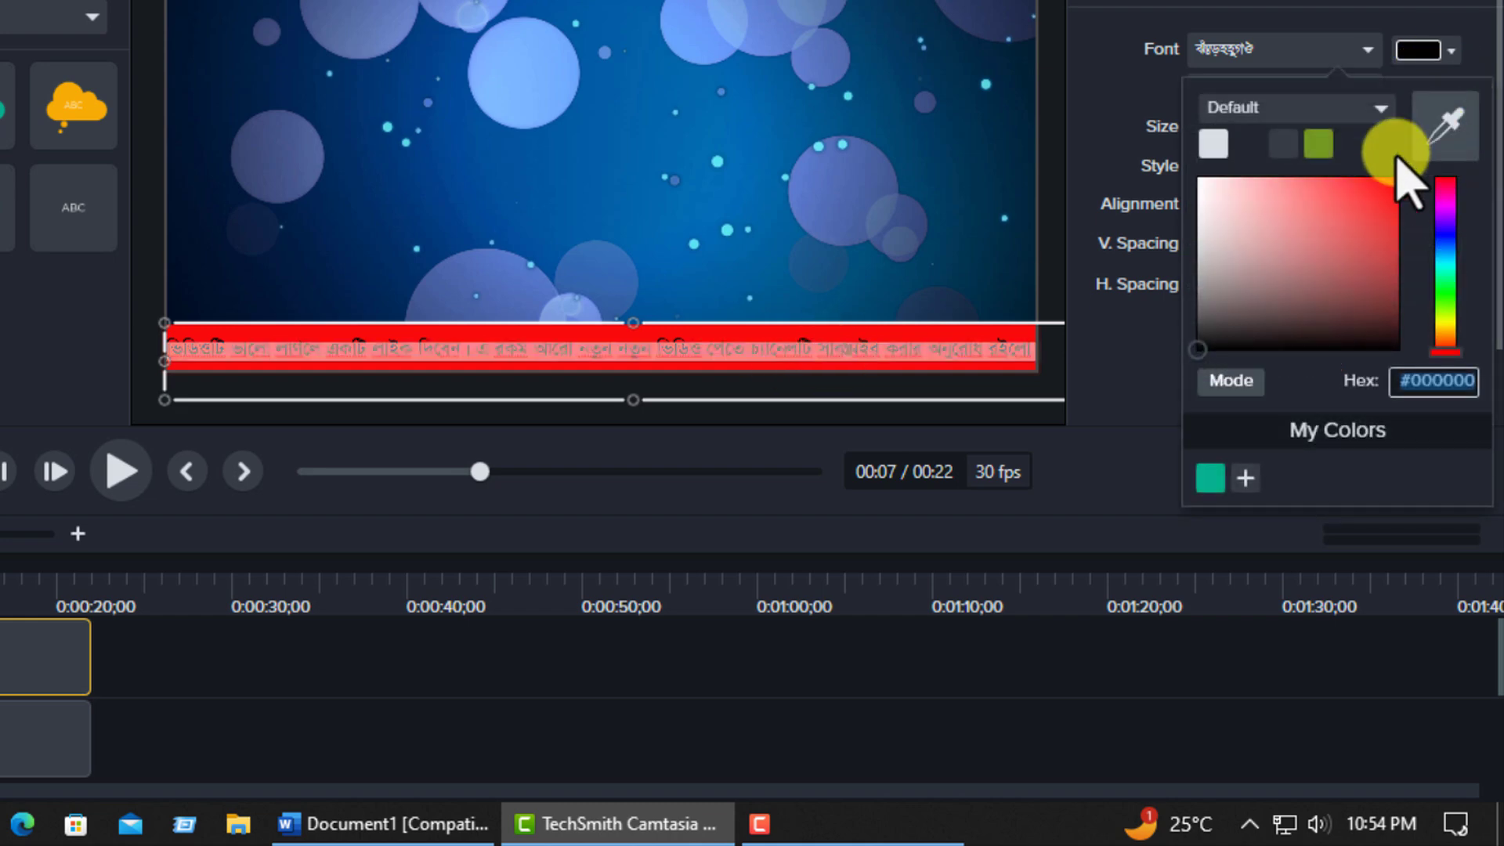
click(1213, 147)
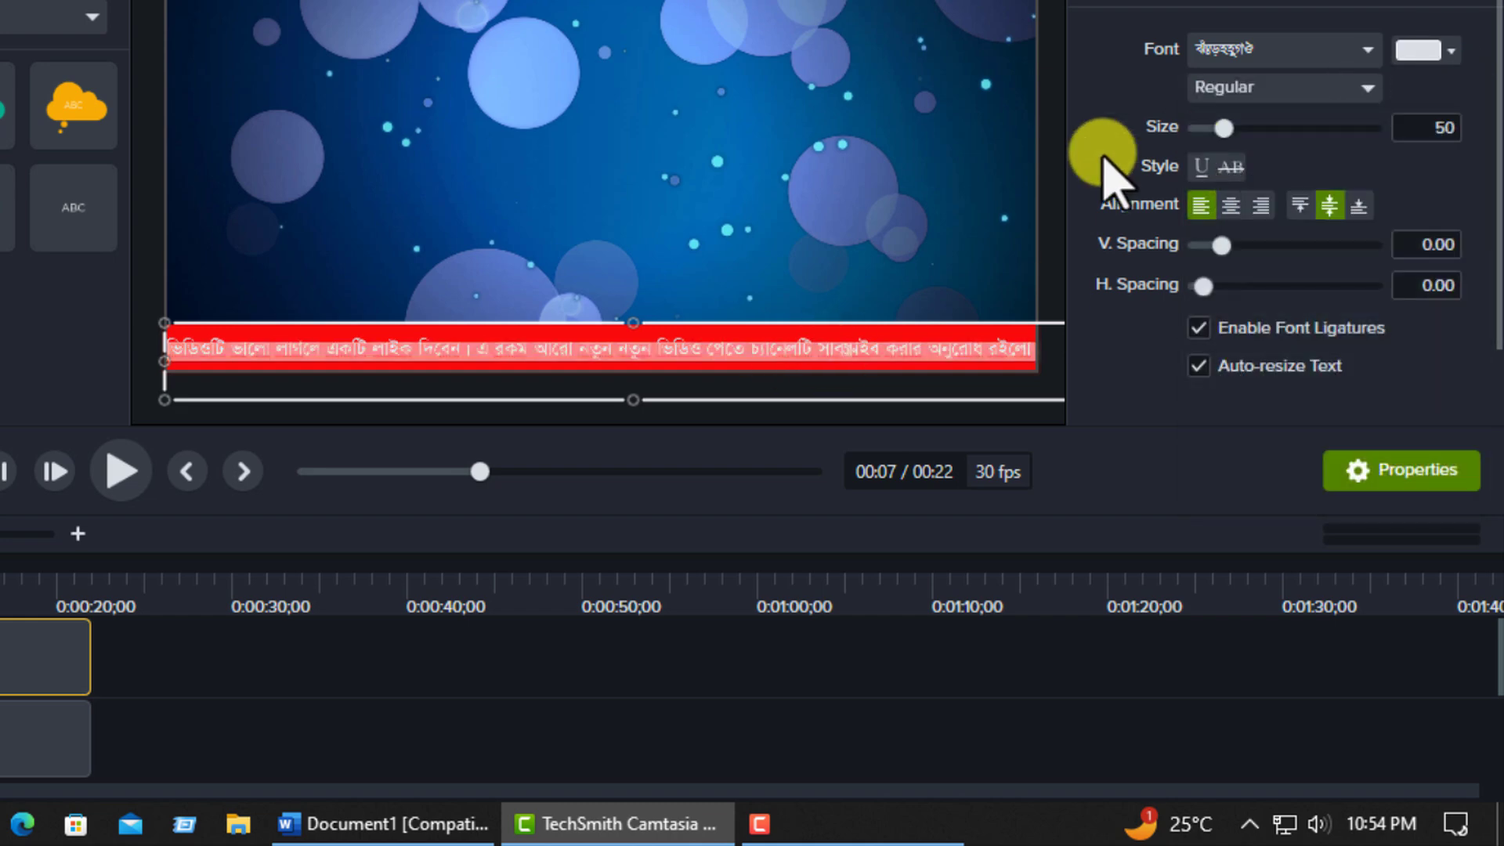
click(764, 205)
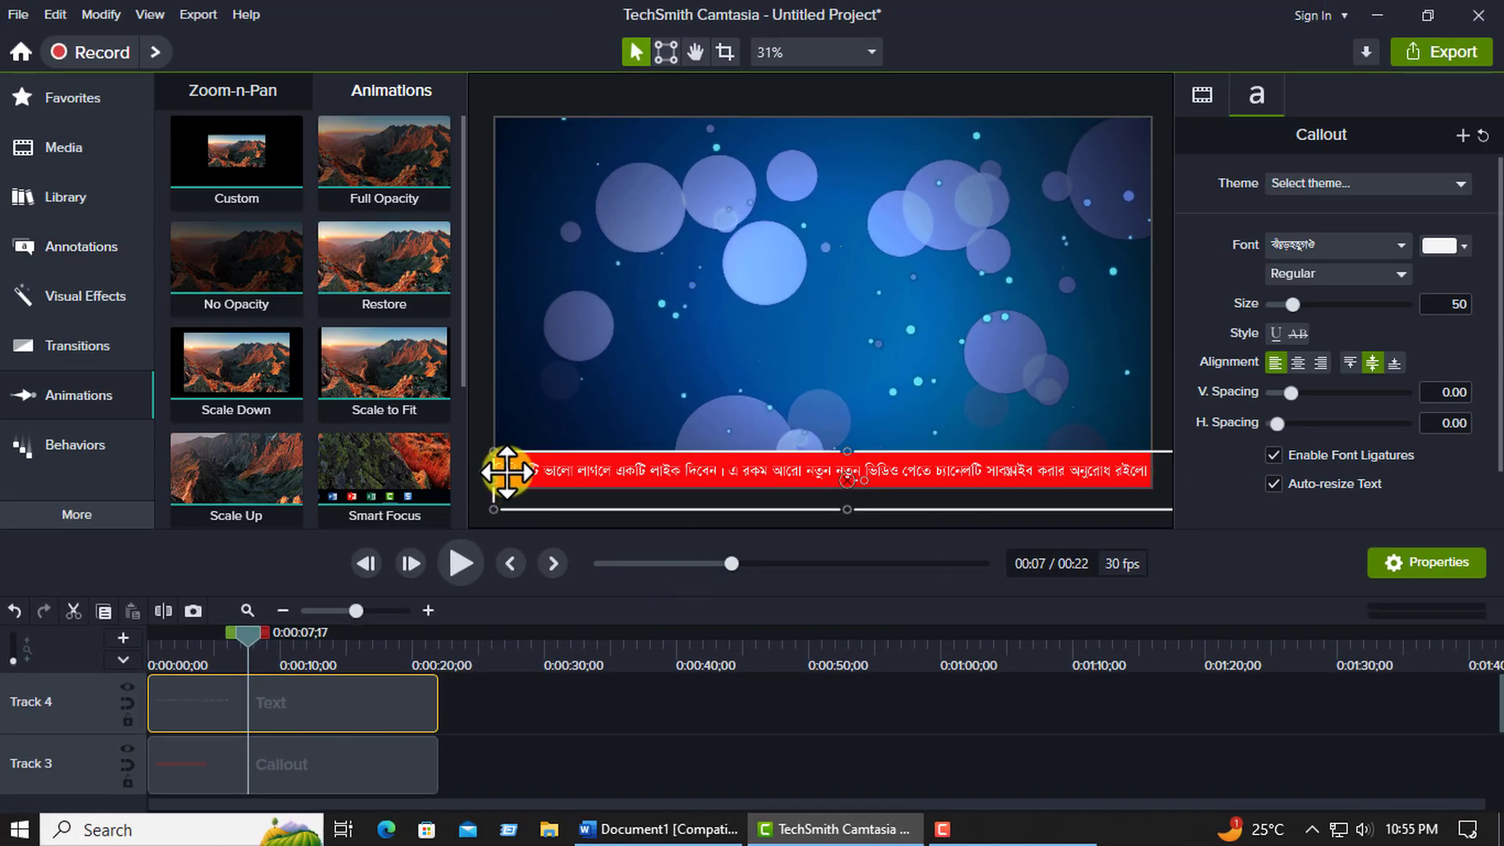
Move the text callout horizontally along the red bar until it sits just outside the canvas's right edge.
drag(506, 470, 1149, 474)
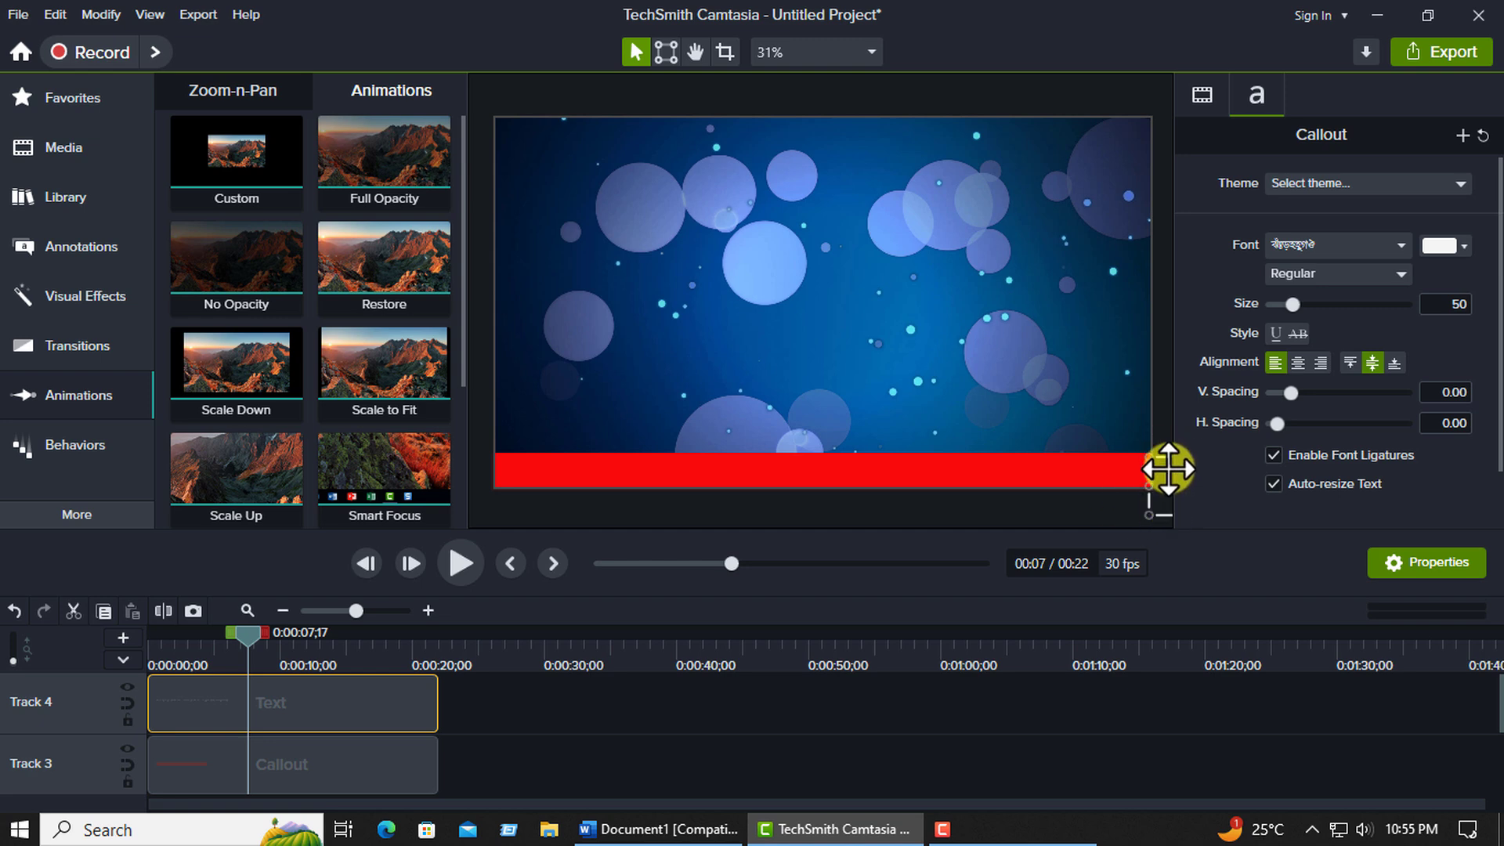
click(996, 430)
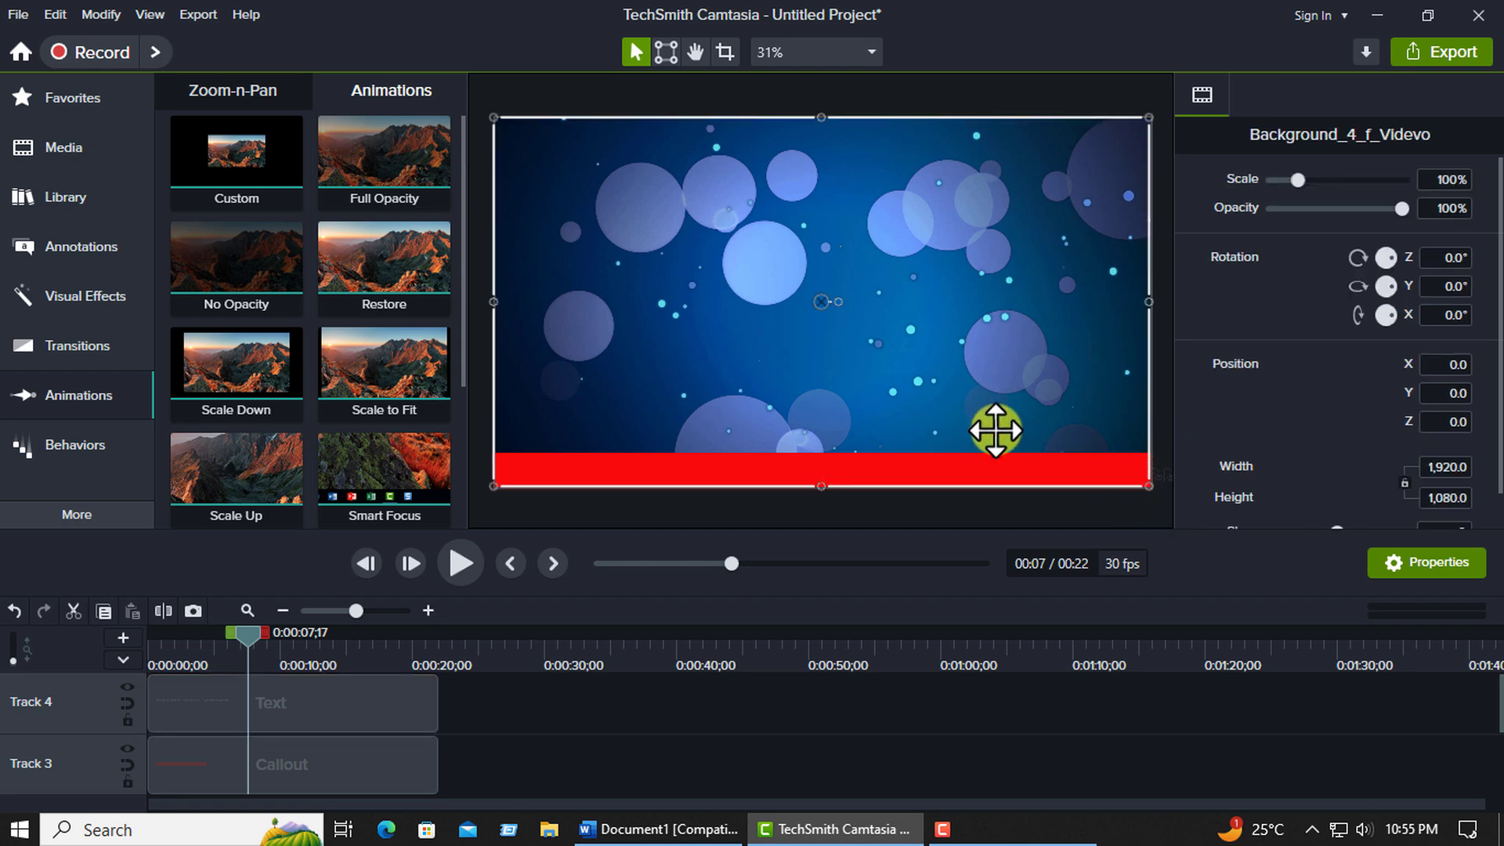
click(1154, 482)
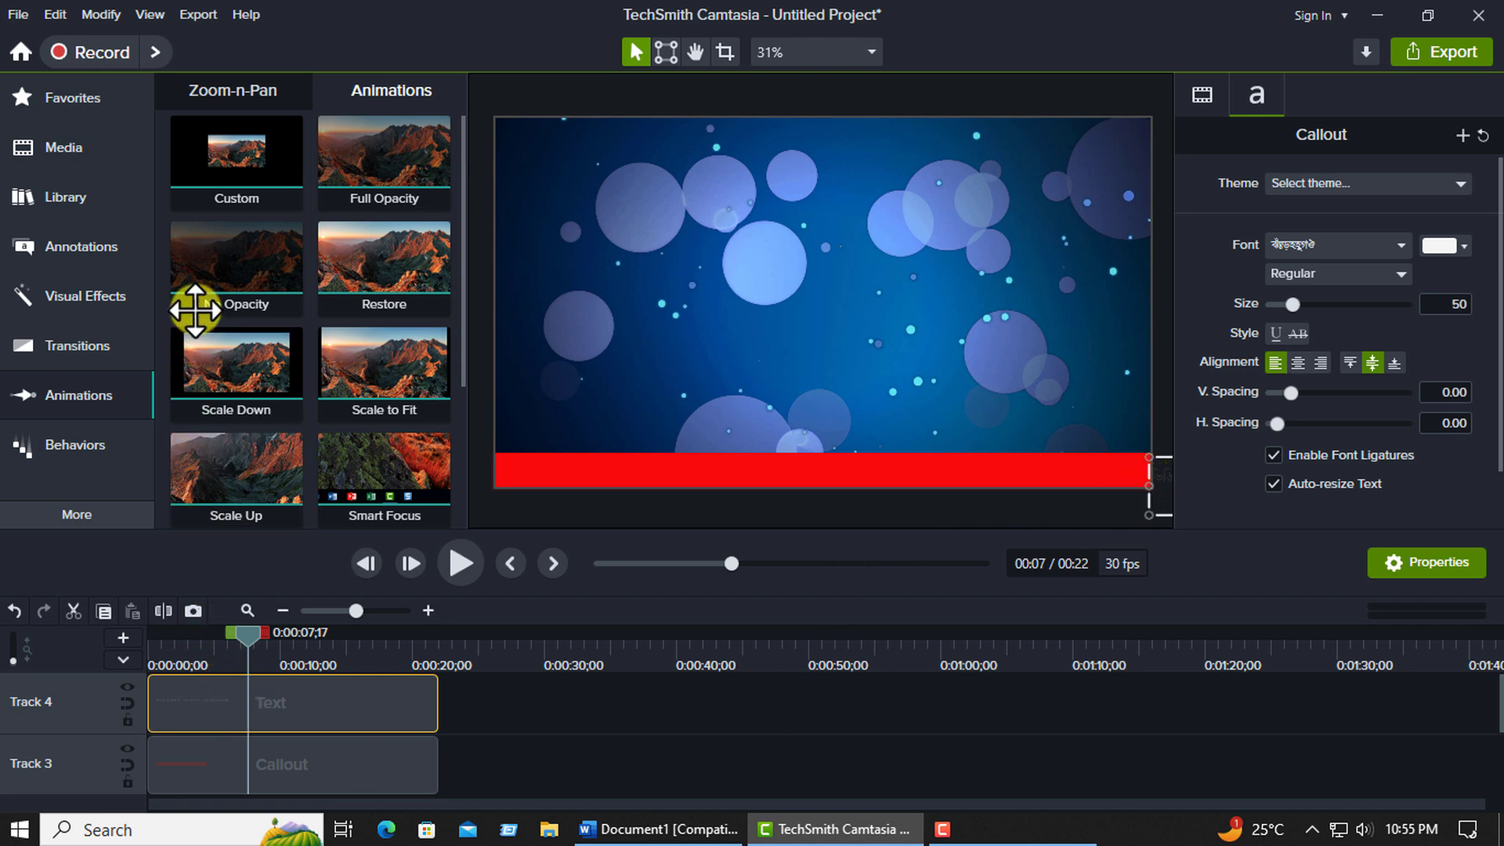
Add a Custom animation to the start of the text clip on Track 4.
click(58, 396)
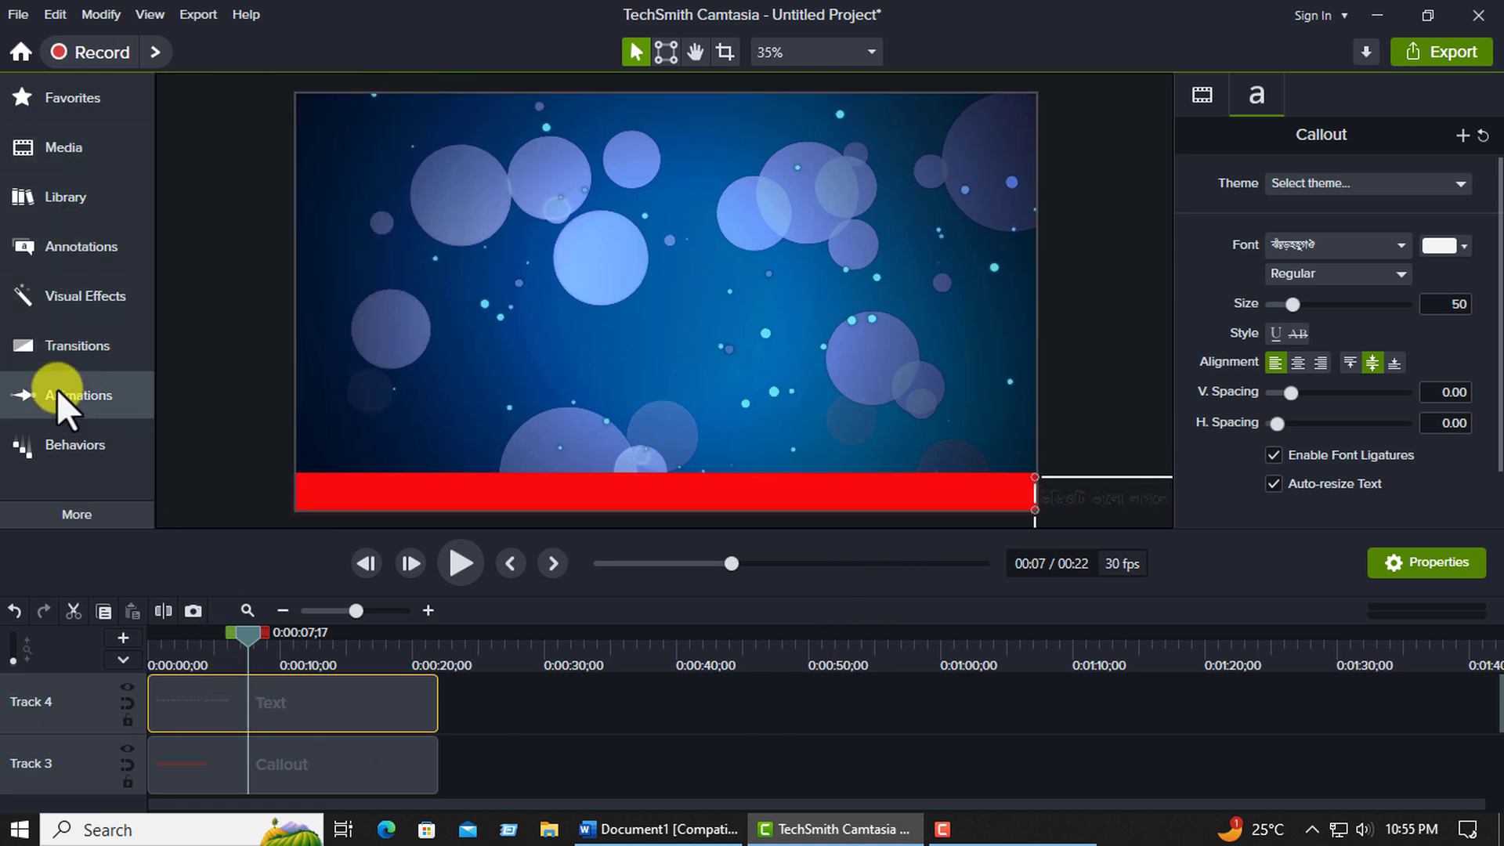
click(208, 98)
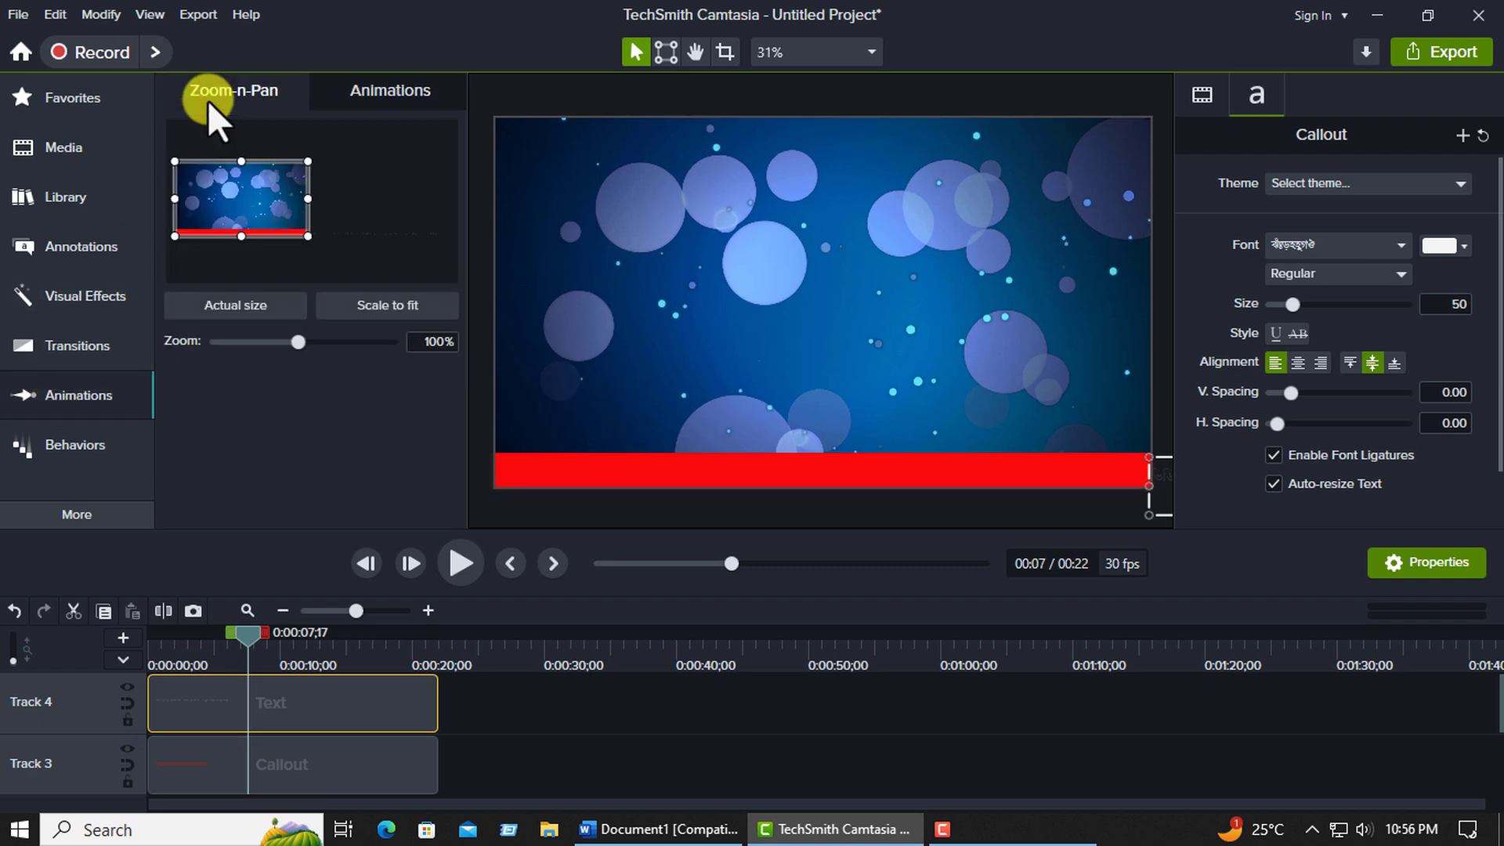
click(401, 89)
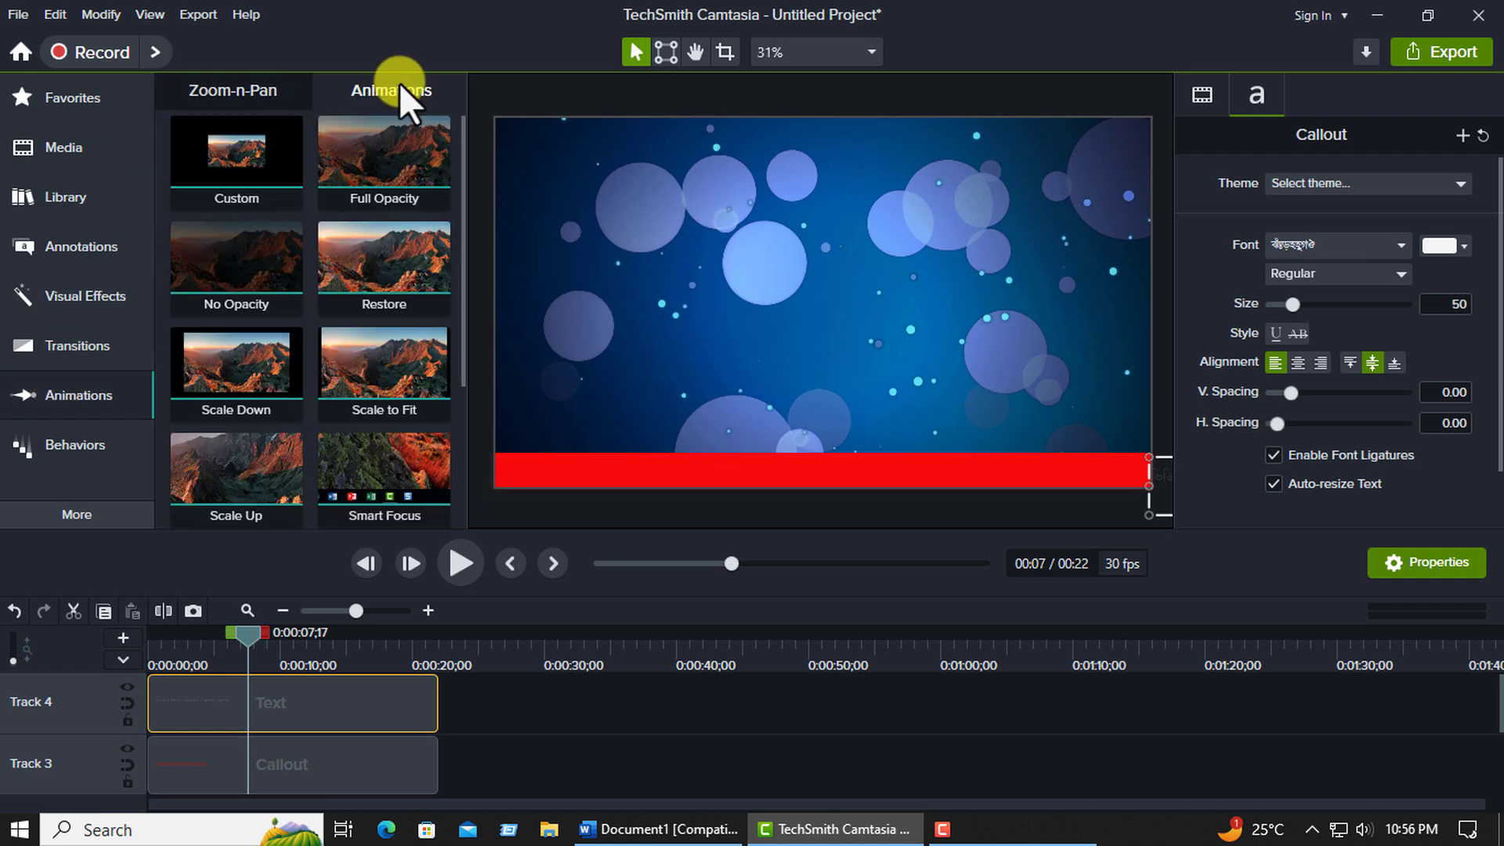
drag(230, 159, 158, 706)
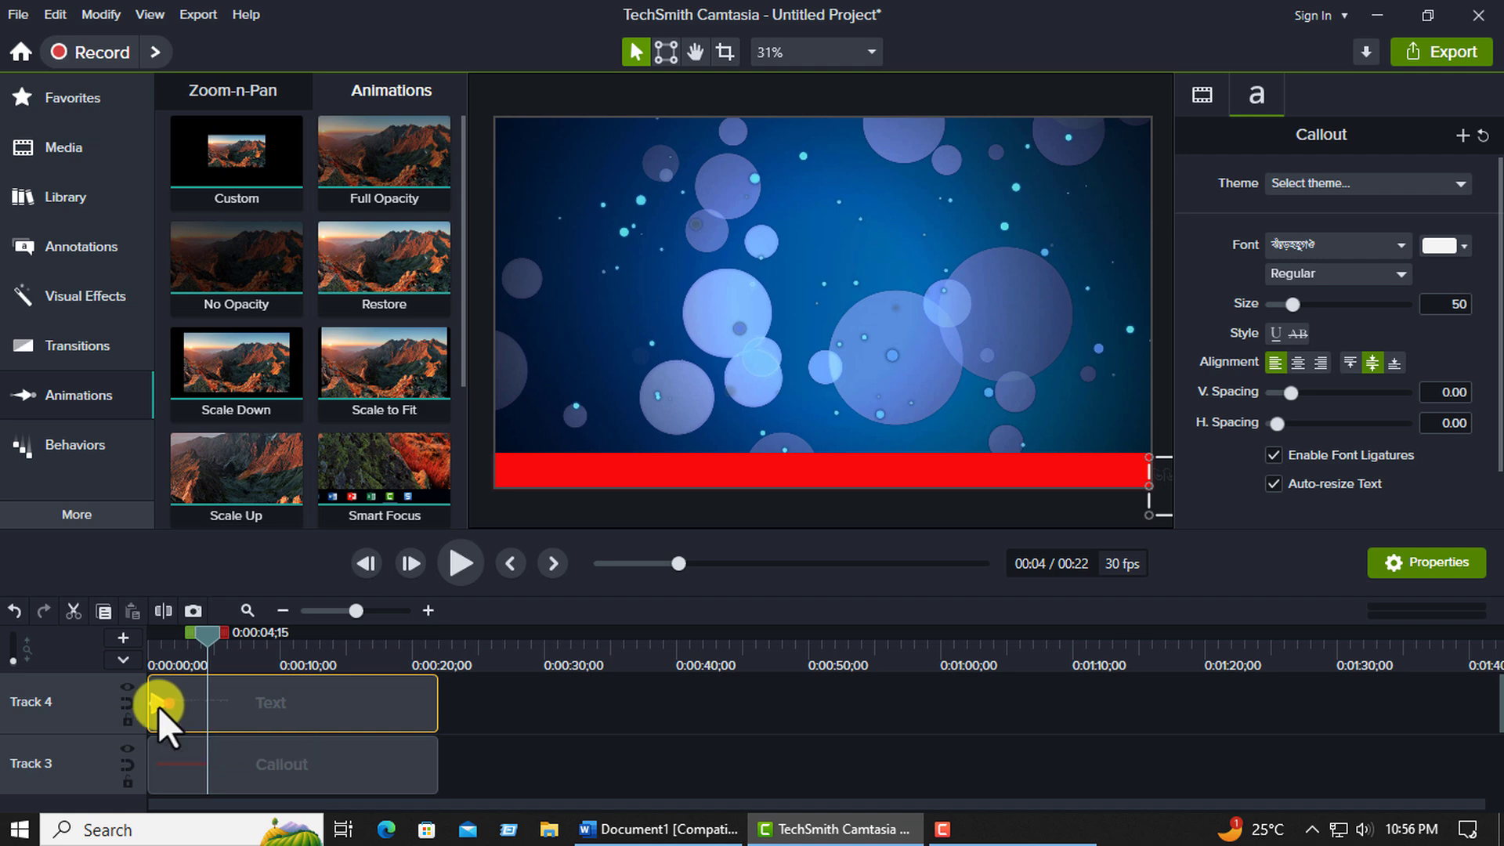
At the animation's end, about 0:00:01;18, move the text callout leftward until all its text is outside the canvas's left edge.
drag(205, 645, 168, 642)
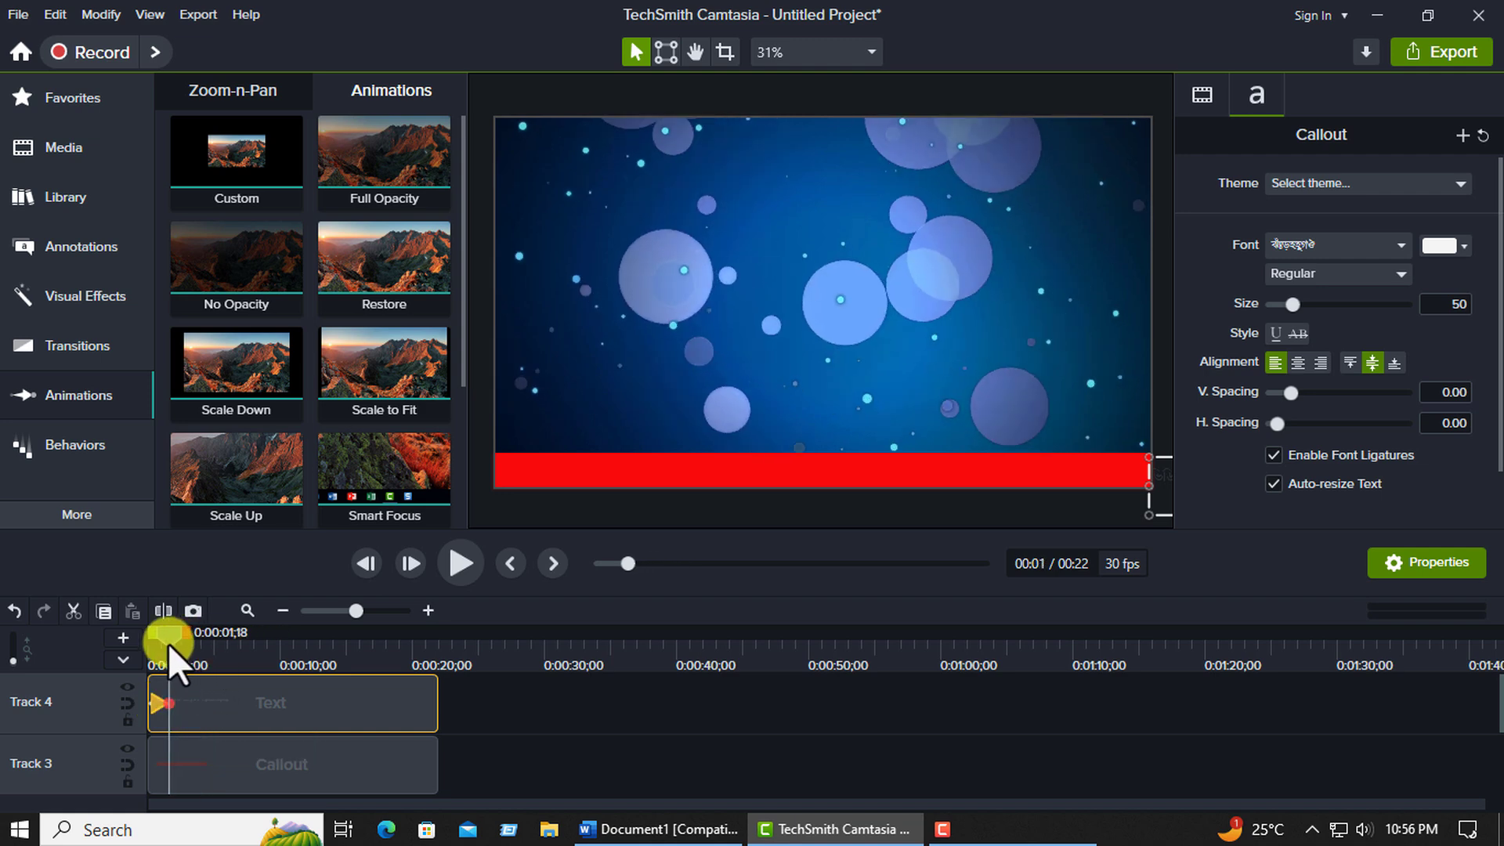
click(284, 713)
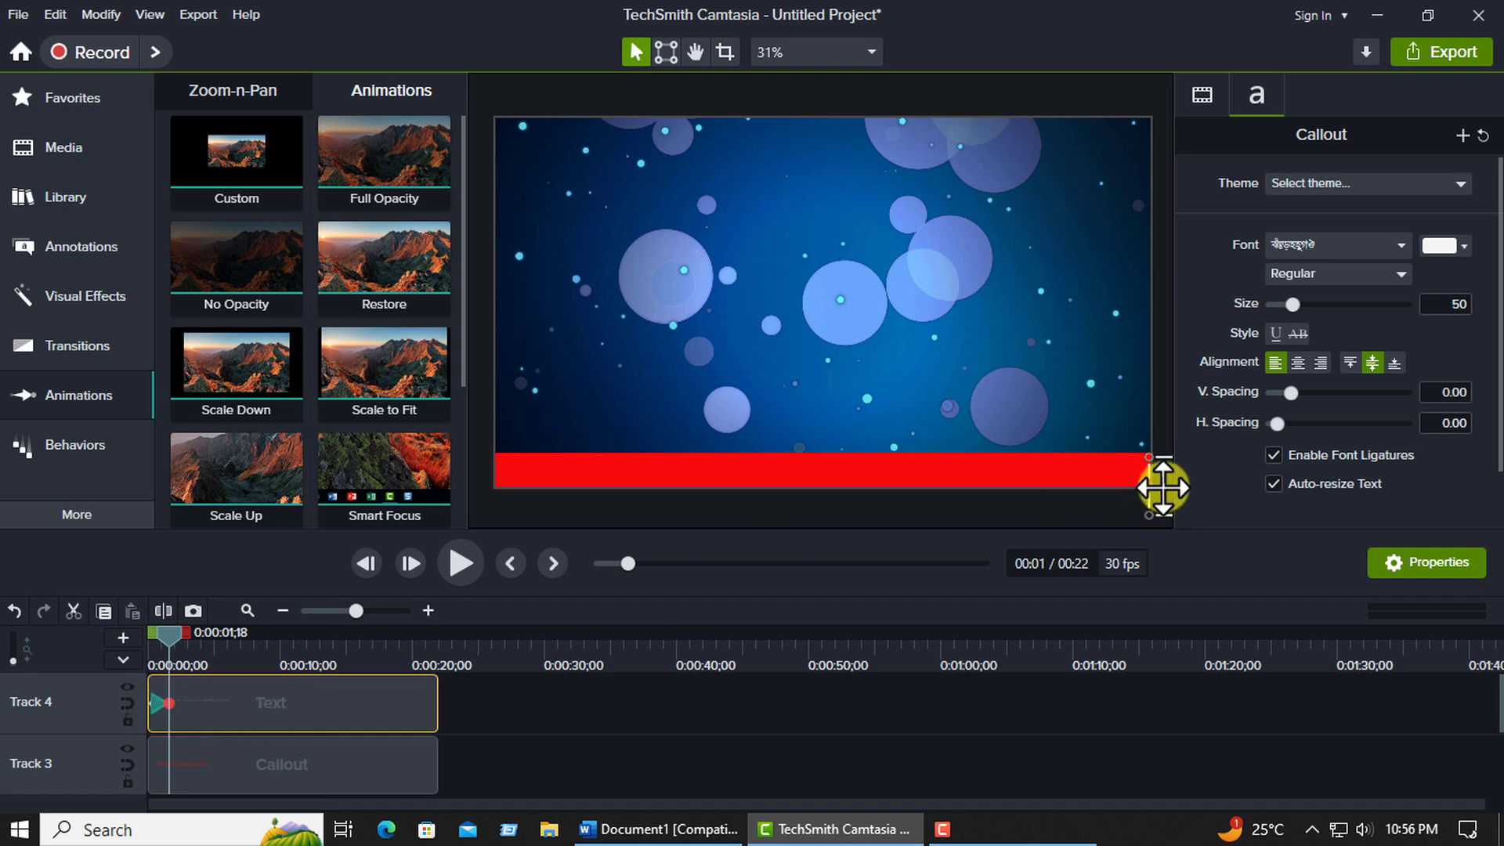
drag(1153, 488, 117, 482)
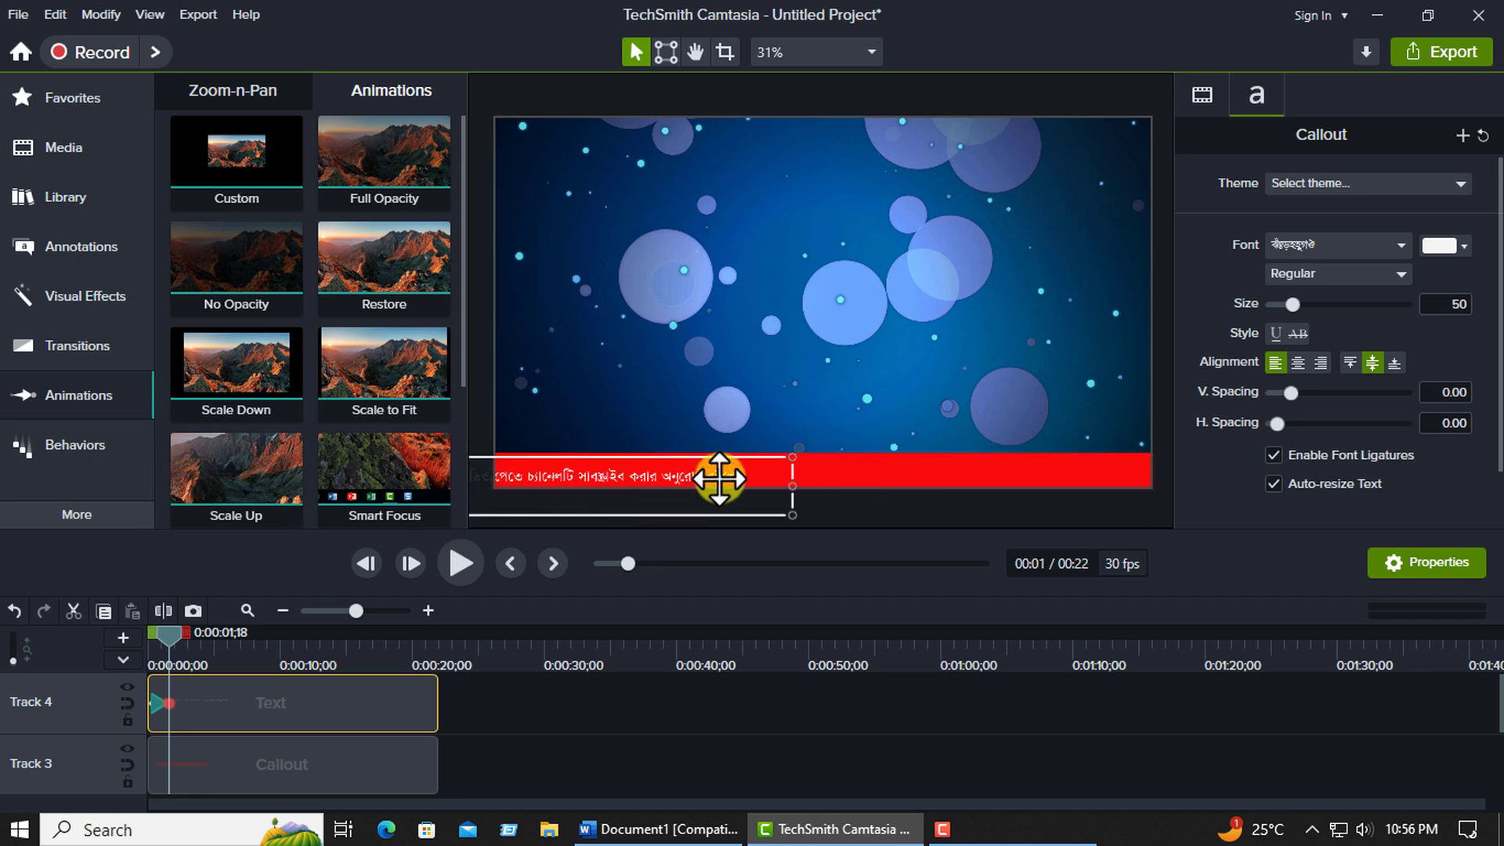
drag(715, 476, 464, 476)
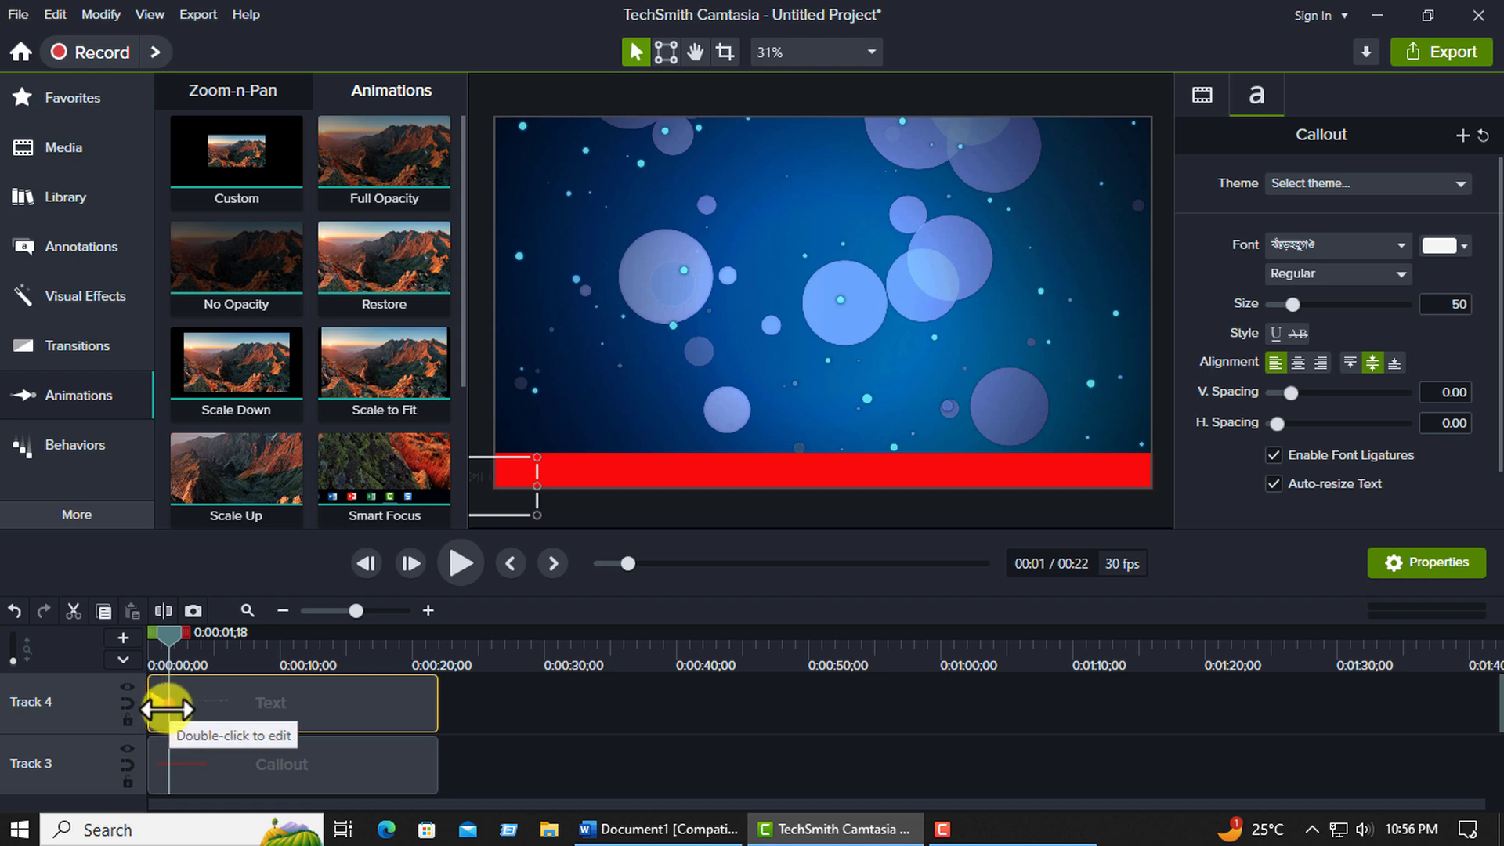
Stretch the text's animation to about 21 seconds, near the clip's end, and play the scrolling banner from the start.
drag(169, 705, 427, 710)
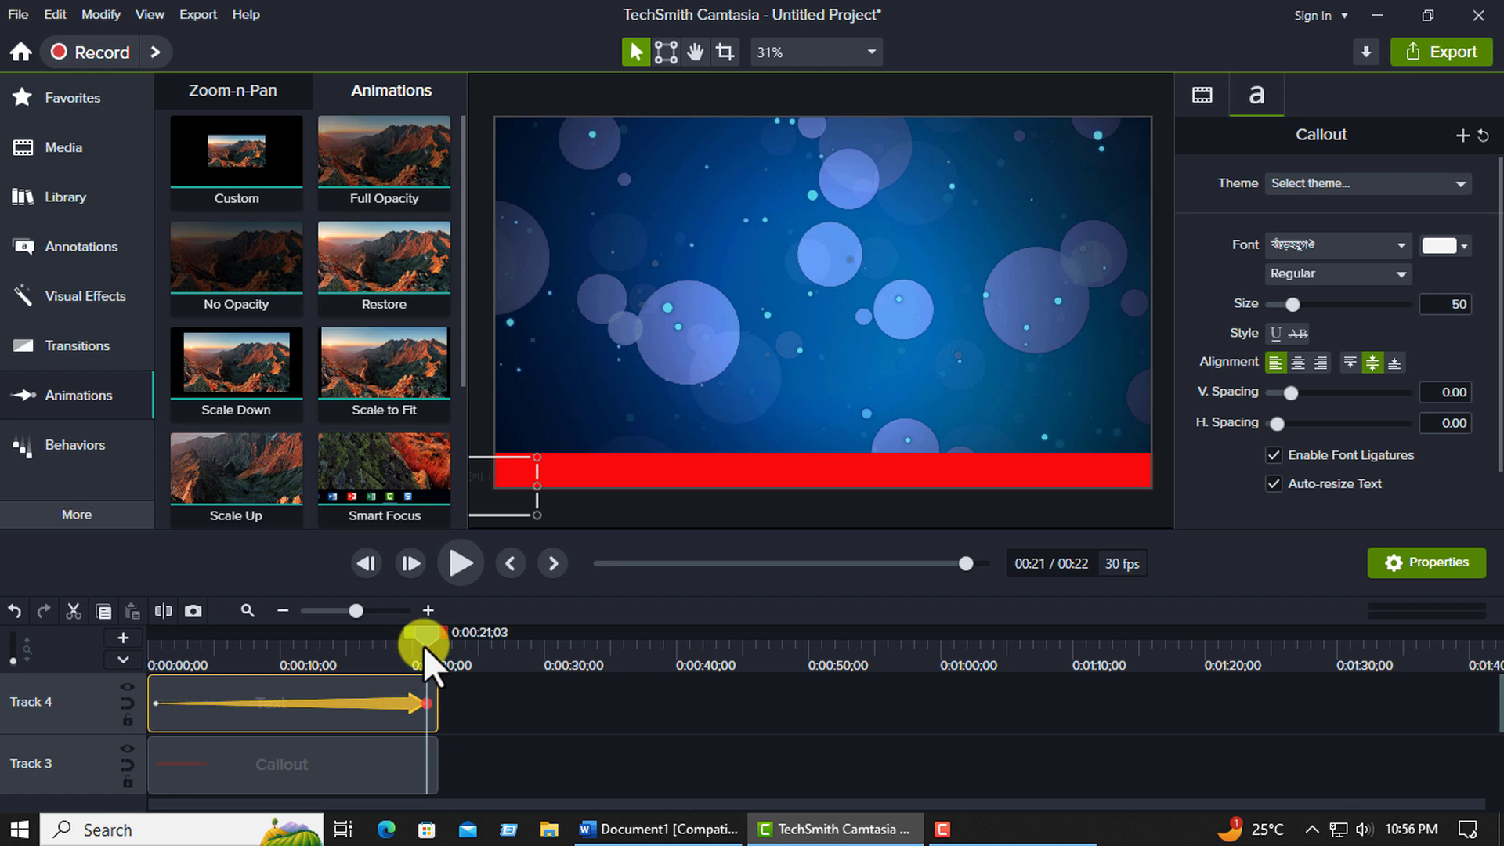
drag(423, 646, 102, 647)
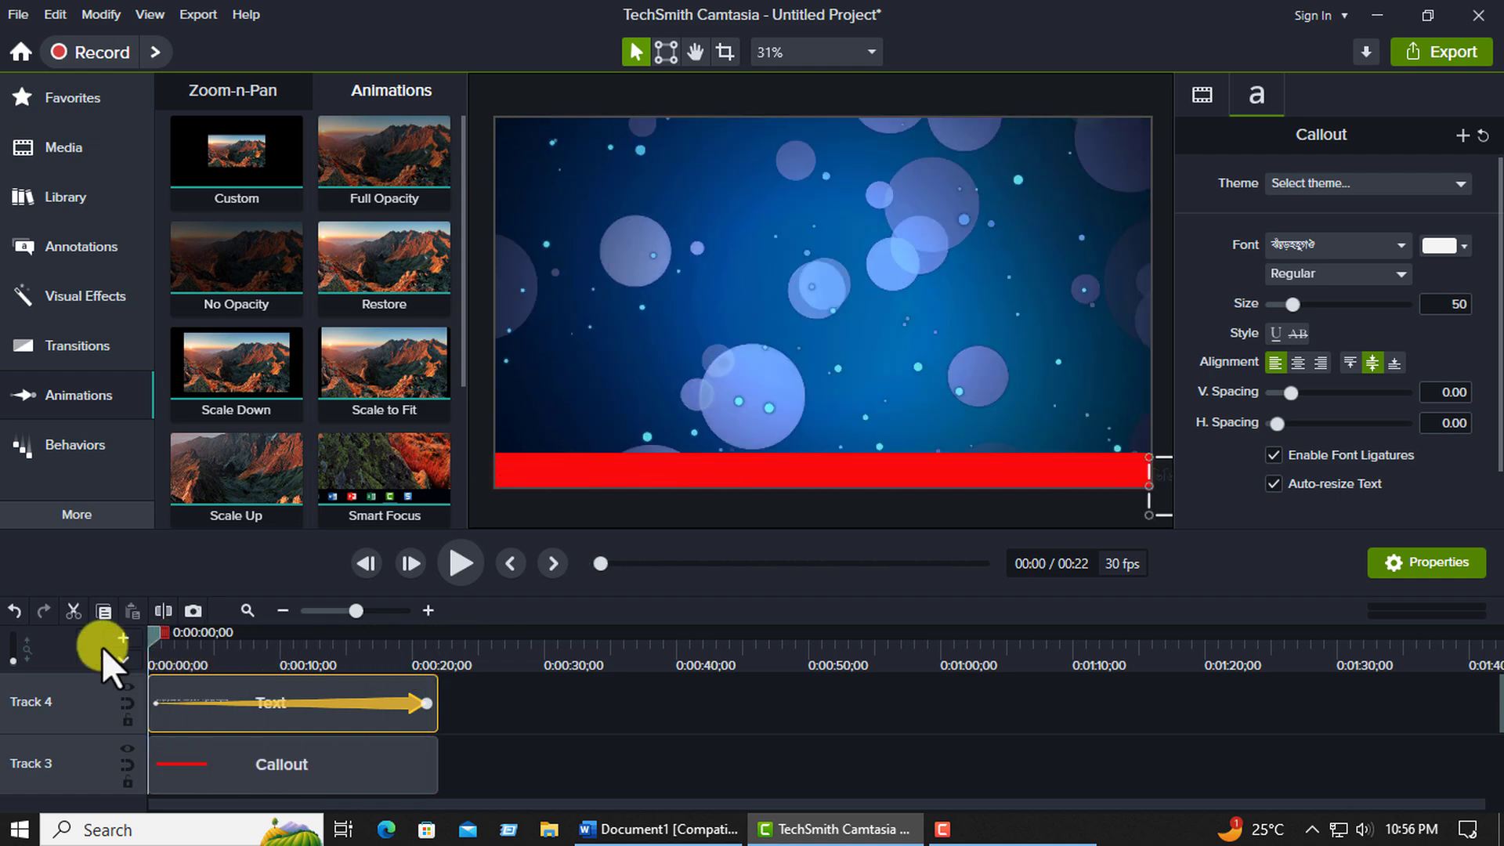
click(451, 564)
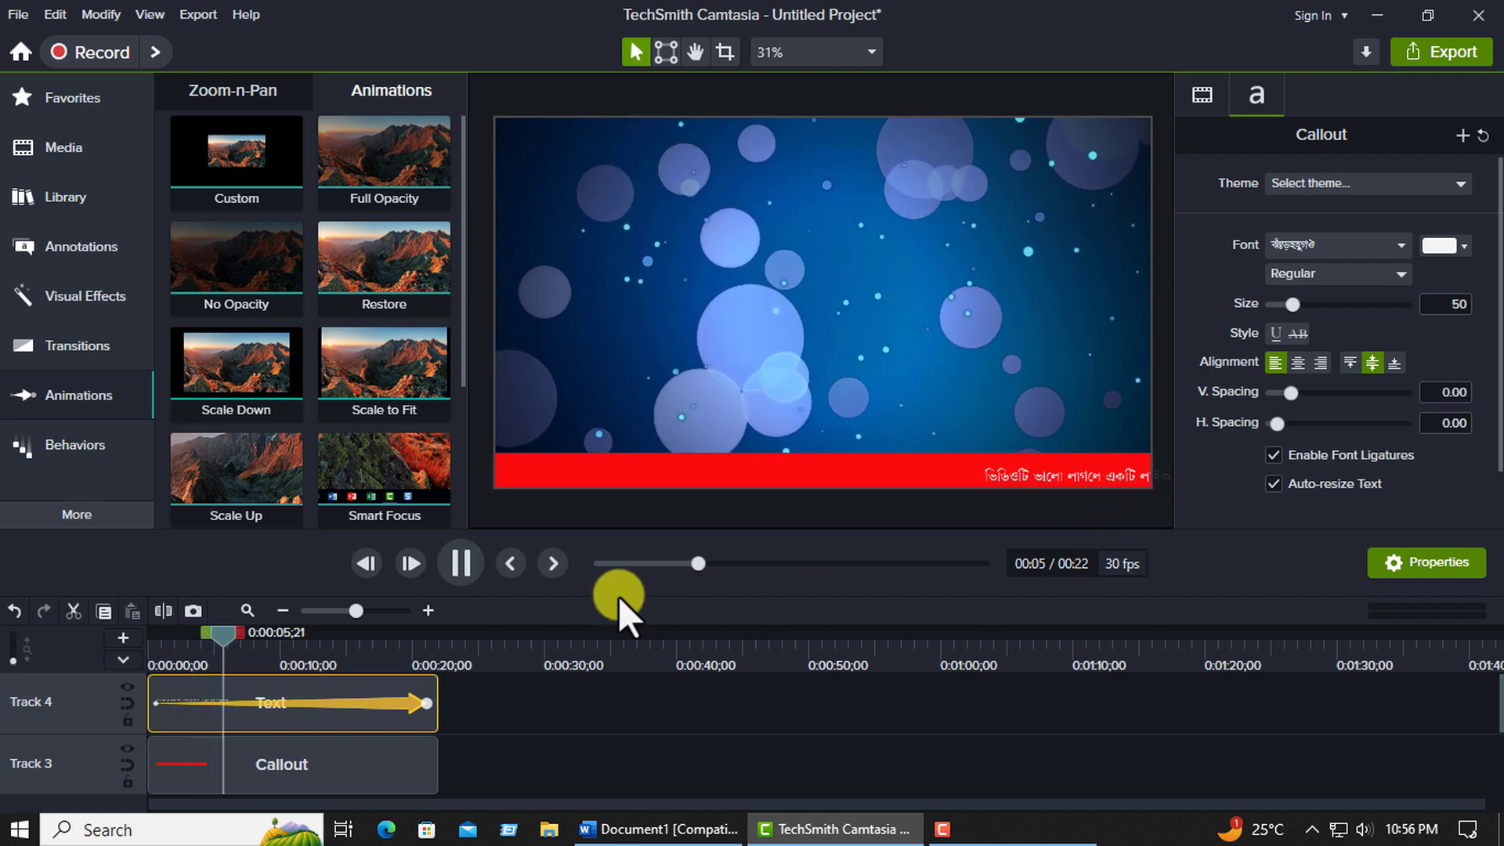
click(456, 565)
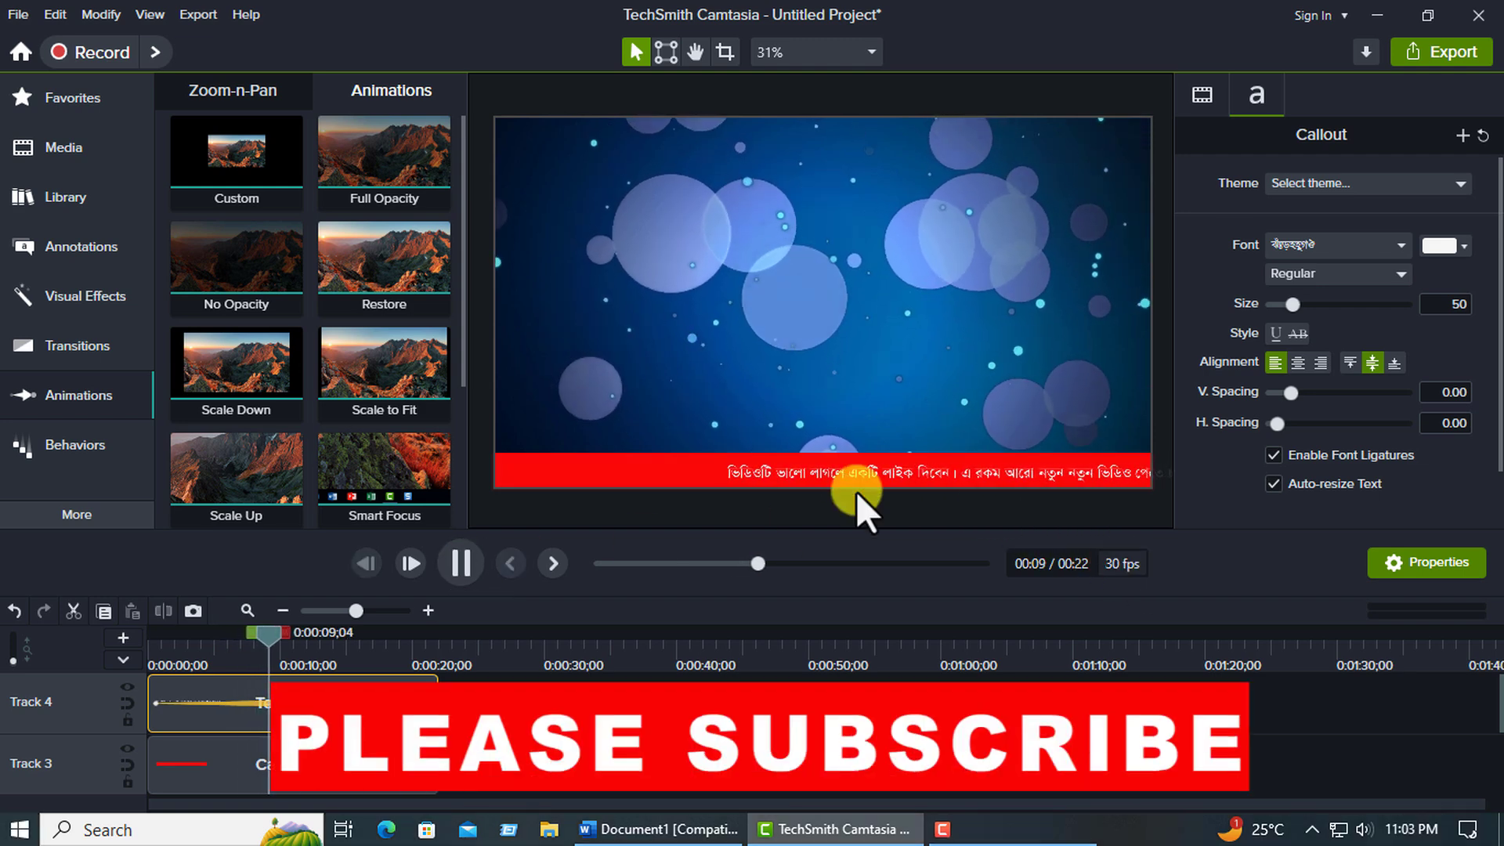
click(458, 560)
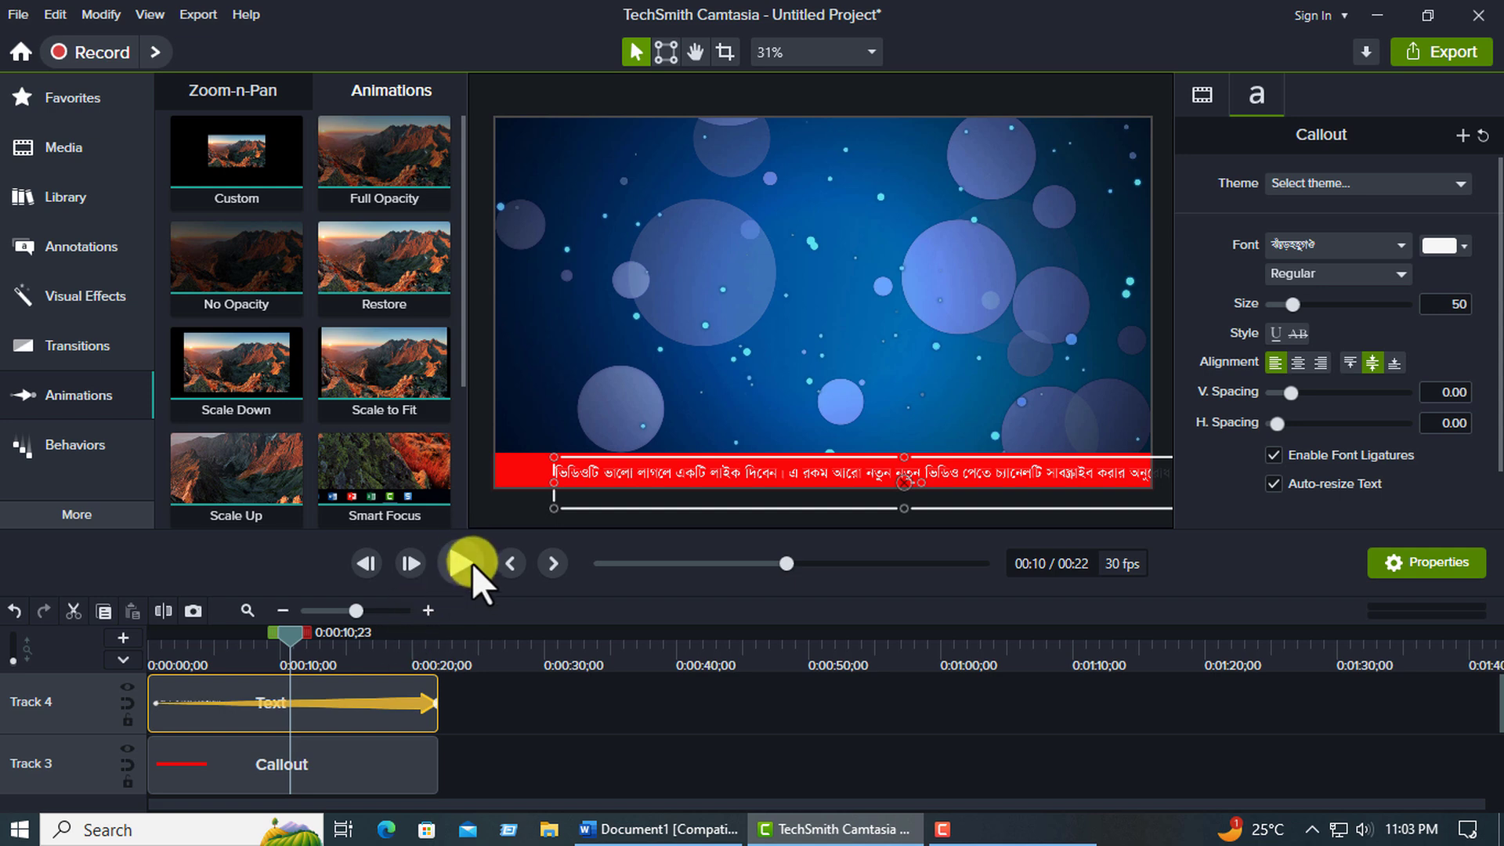
click(453, 561)
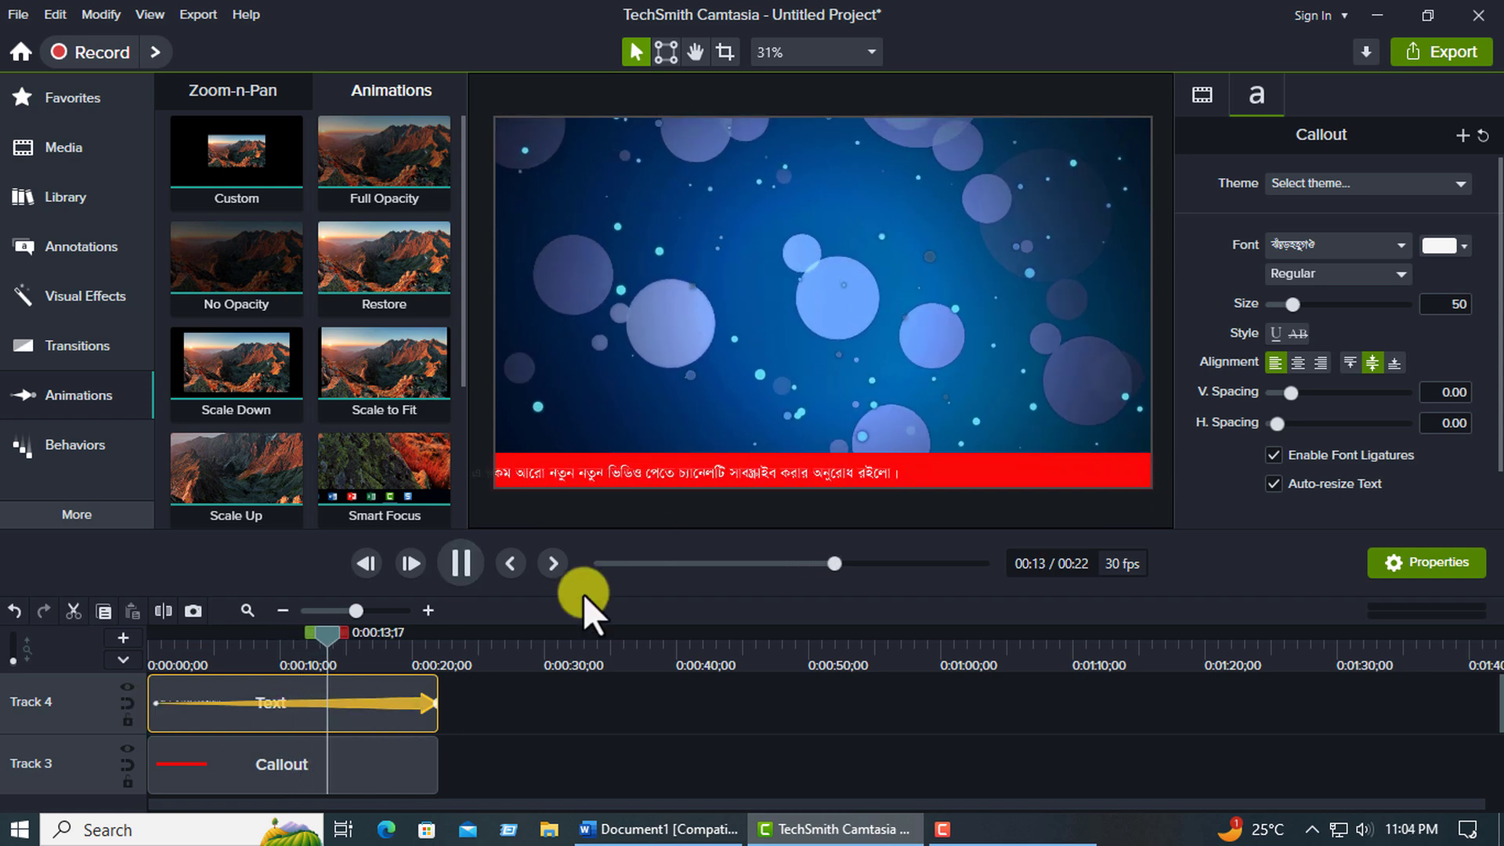
click(463, 562)
Extend the text clip on Track 4 to about 32 seconds and stretch its animation to about 31 seconds.
click(420, 728)
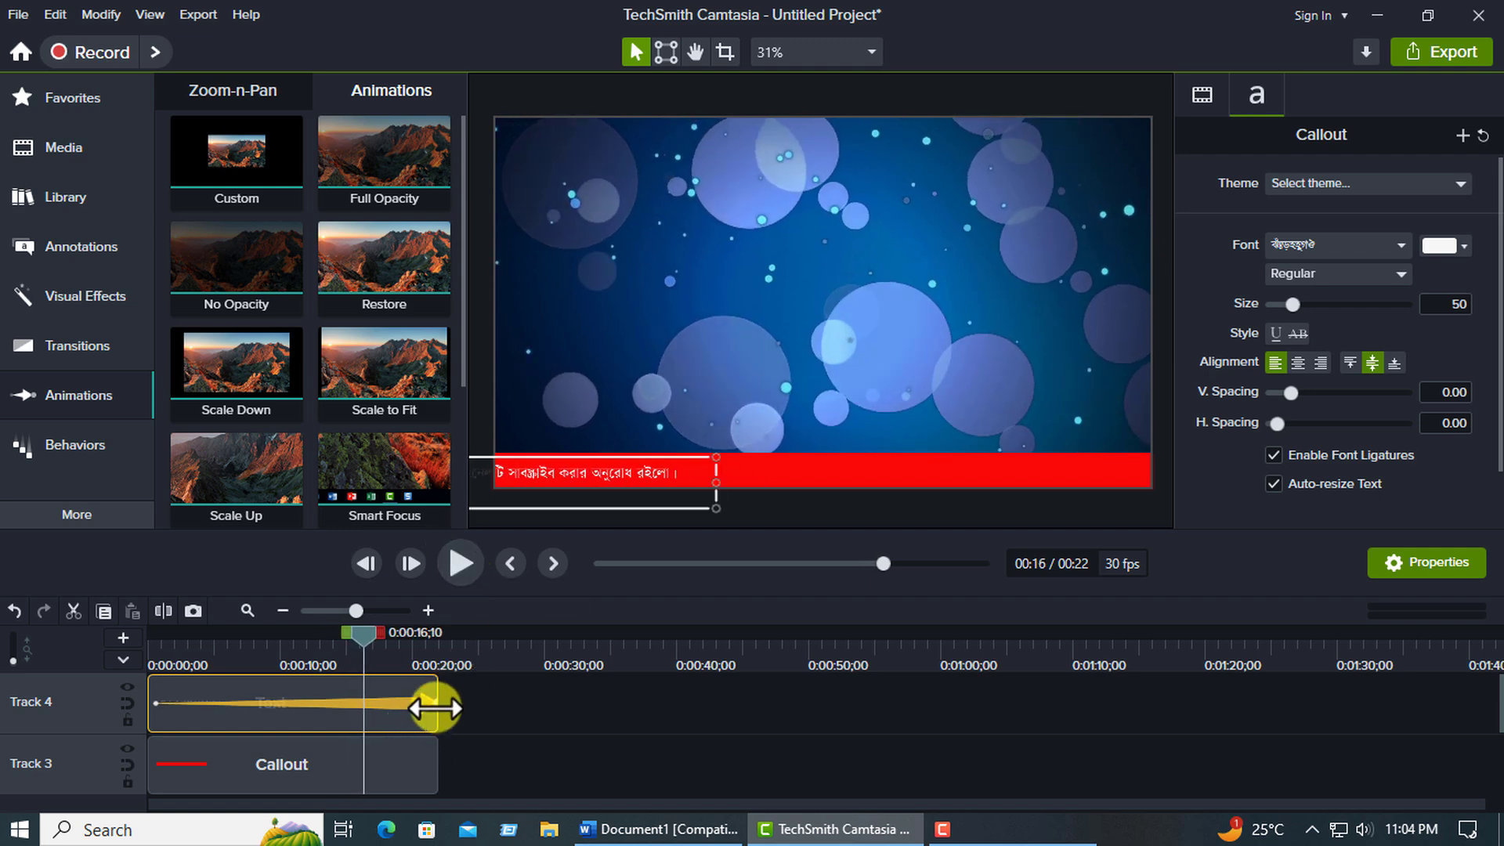
drag(436, 707, 515, 704)
drag(438, 632, 370, 653)
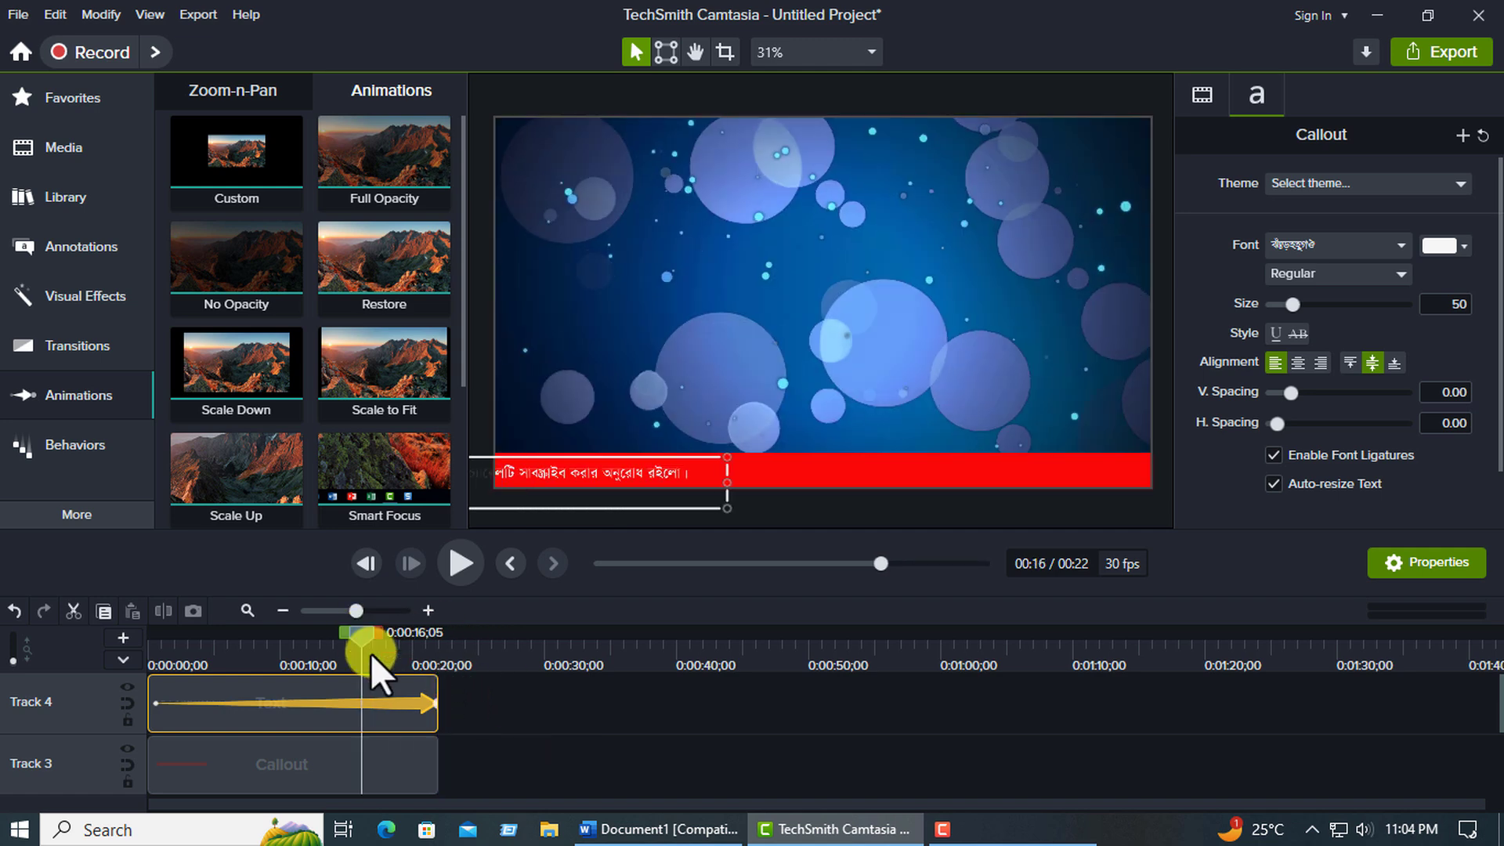
drag(435, 722, 571, 713)
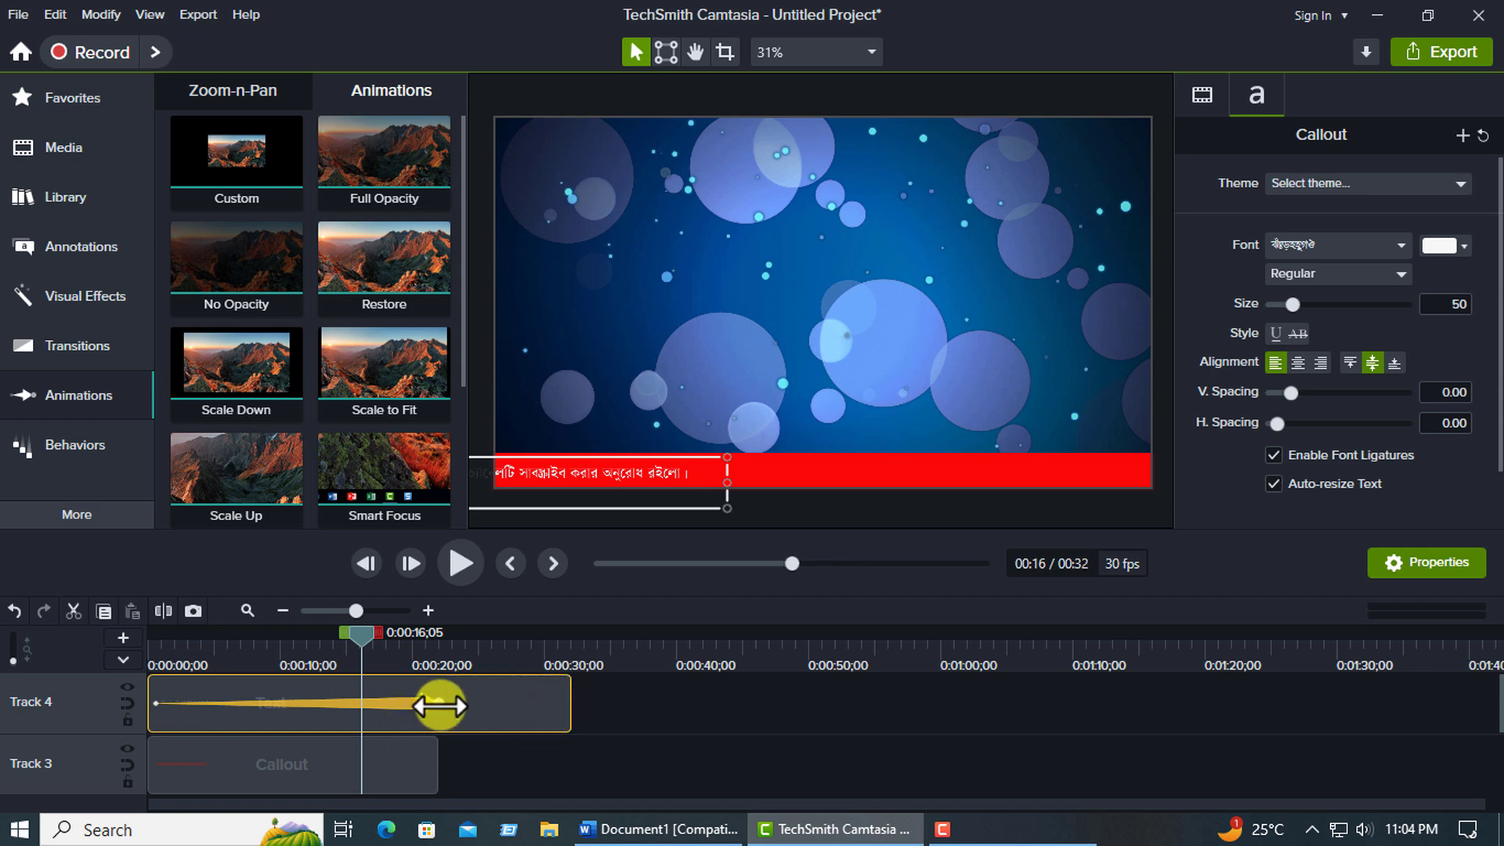
drag(437, 704, 562, 704)
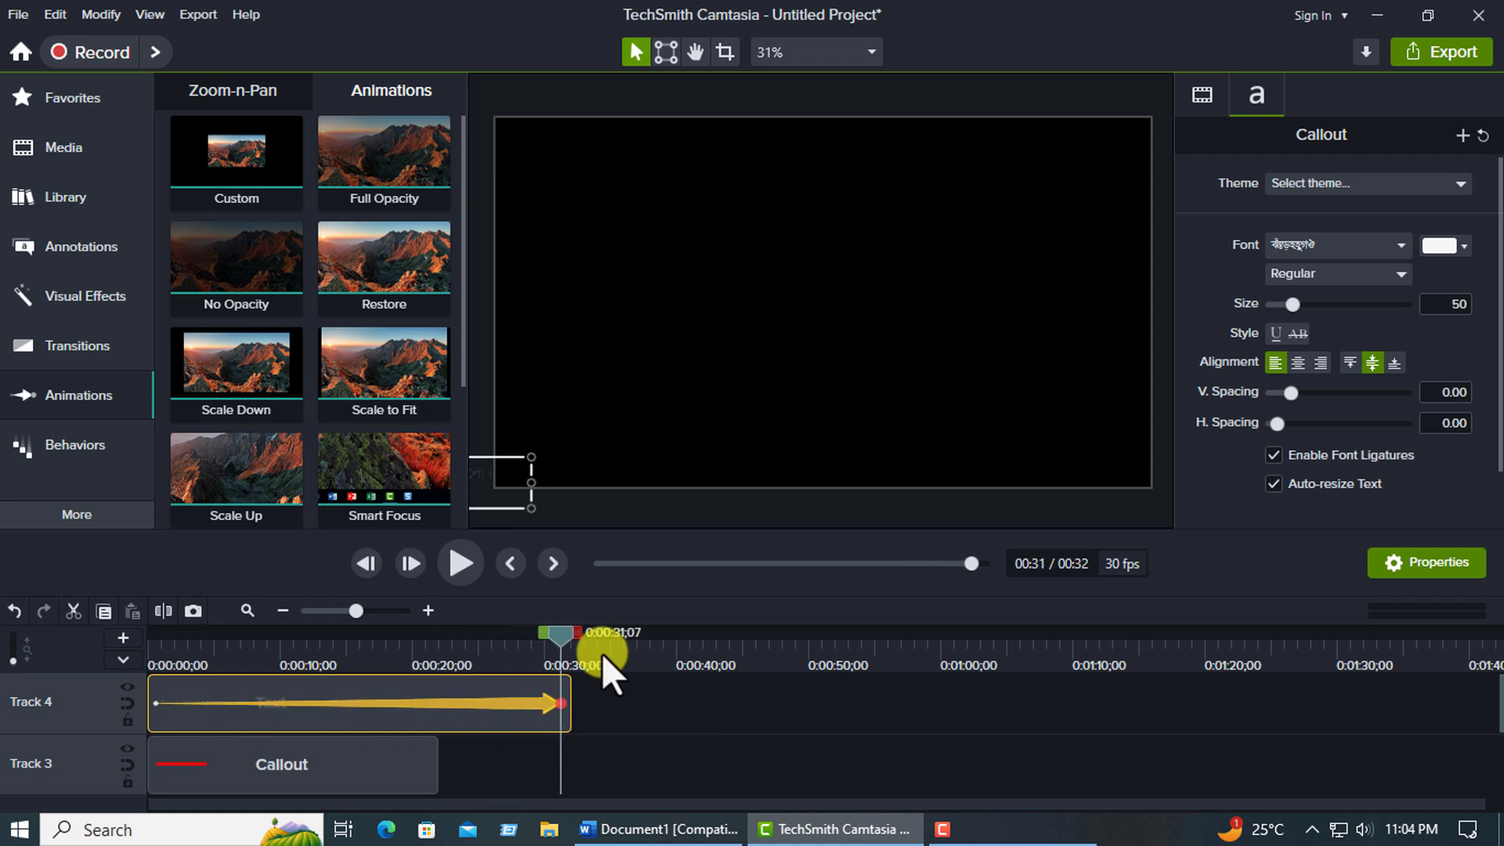
Play the scrolling text from about 22 seconds, where the red bar clip ends.
drag(561, 637, 453, 647)
click(460, 572)
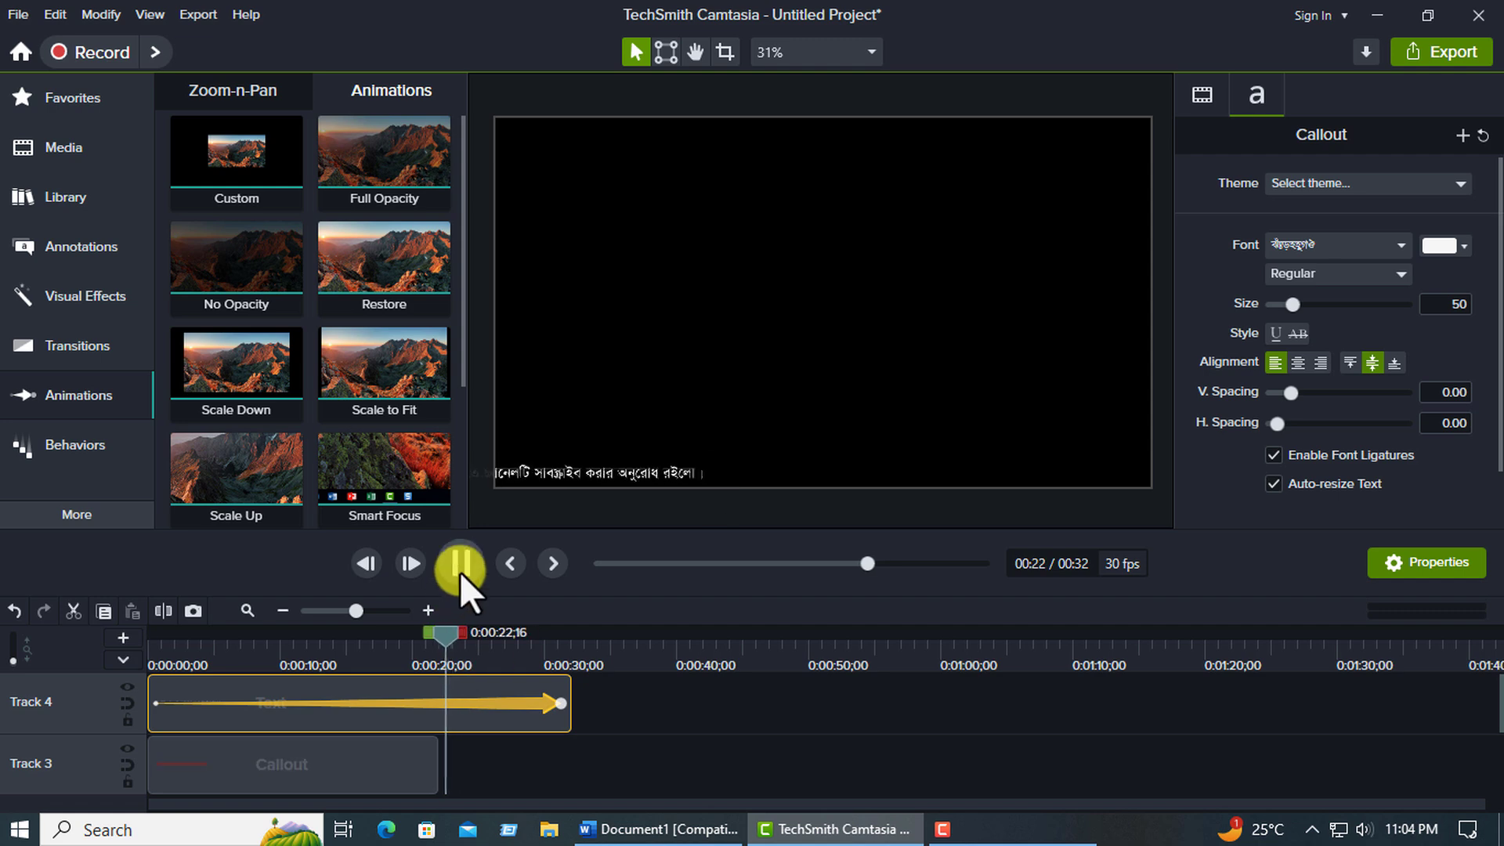
click(459, 571)
click(477, 640)
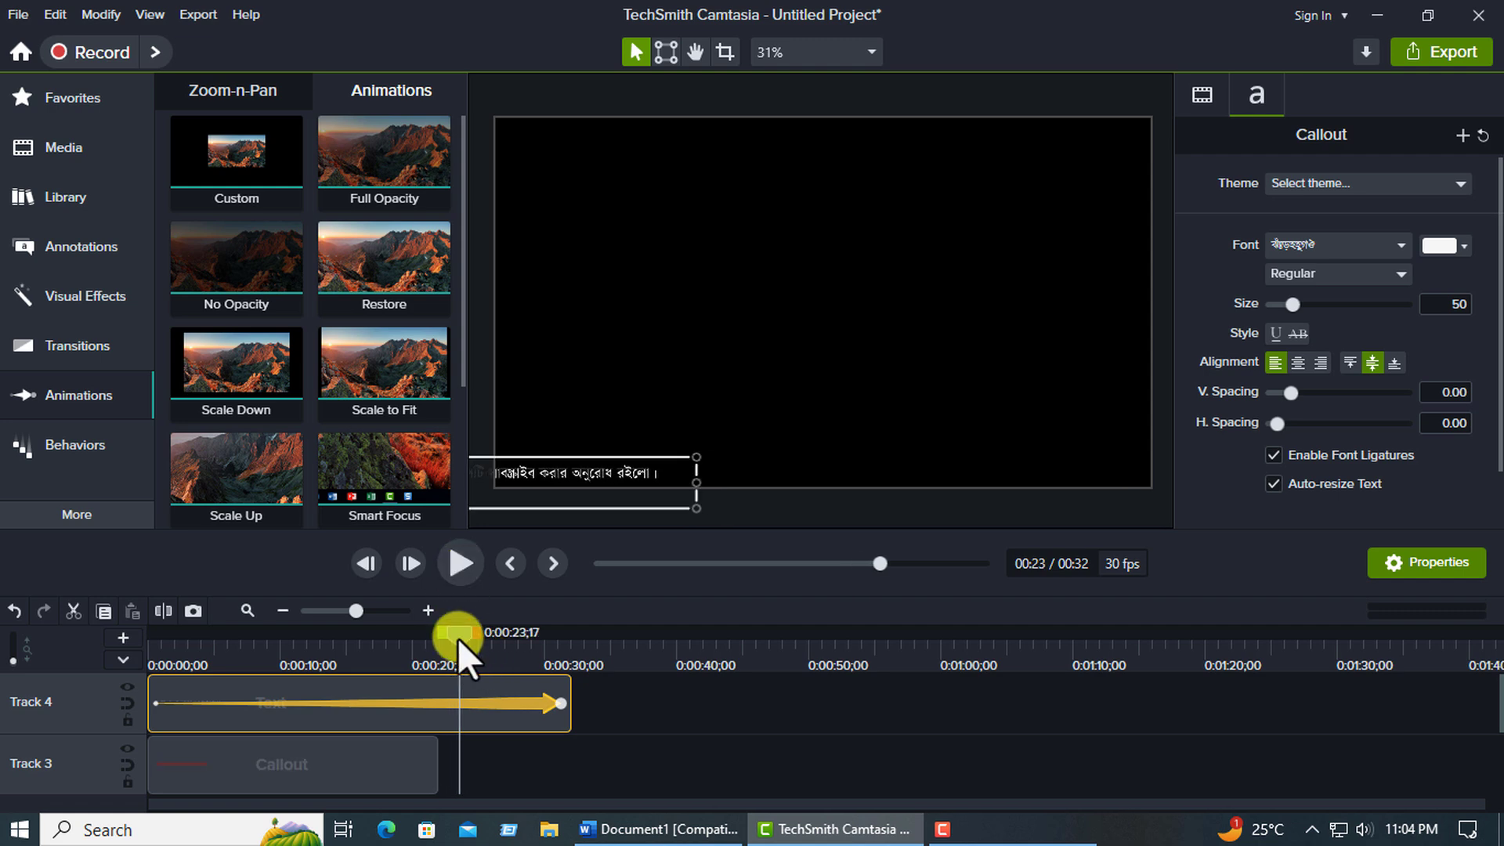
drag(458, 638, 336, 631)
Try to trim the text clip on Track 4 to 22 seconds, preview the scroll, and undo the trimming.
drag(569, 709, 437, 717)
click(456, 567)
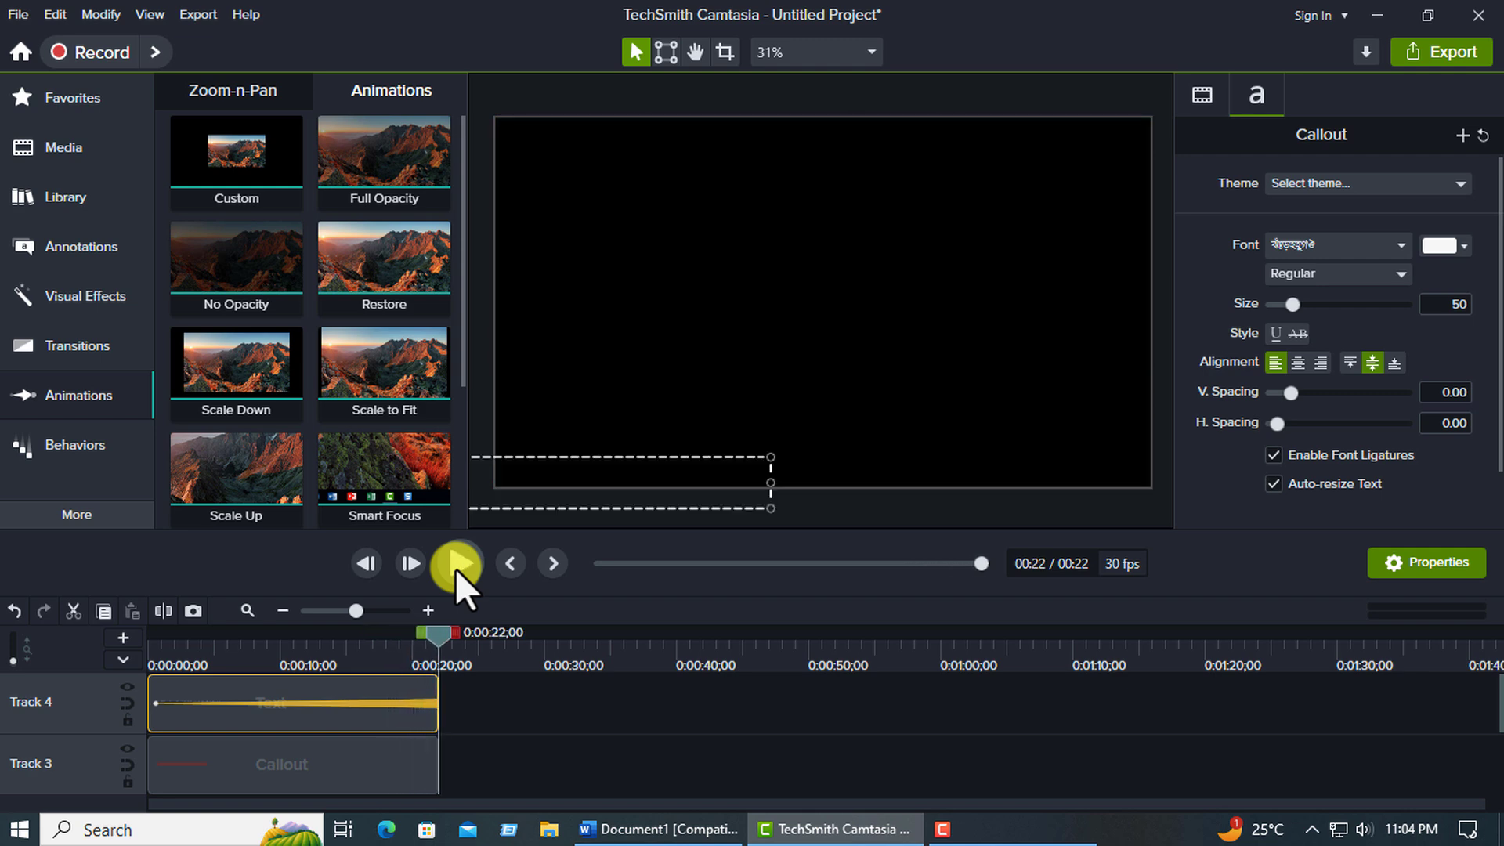
click(456, 565)
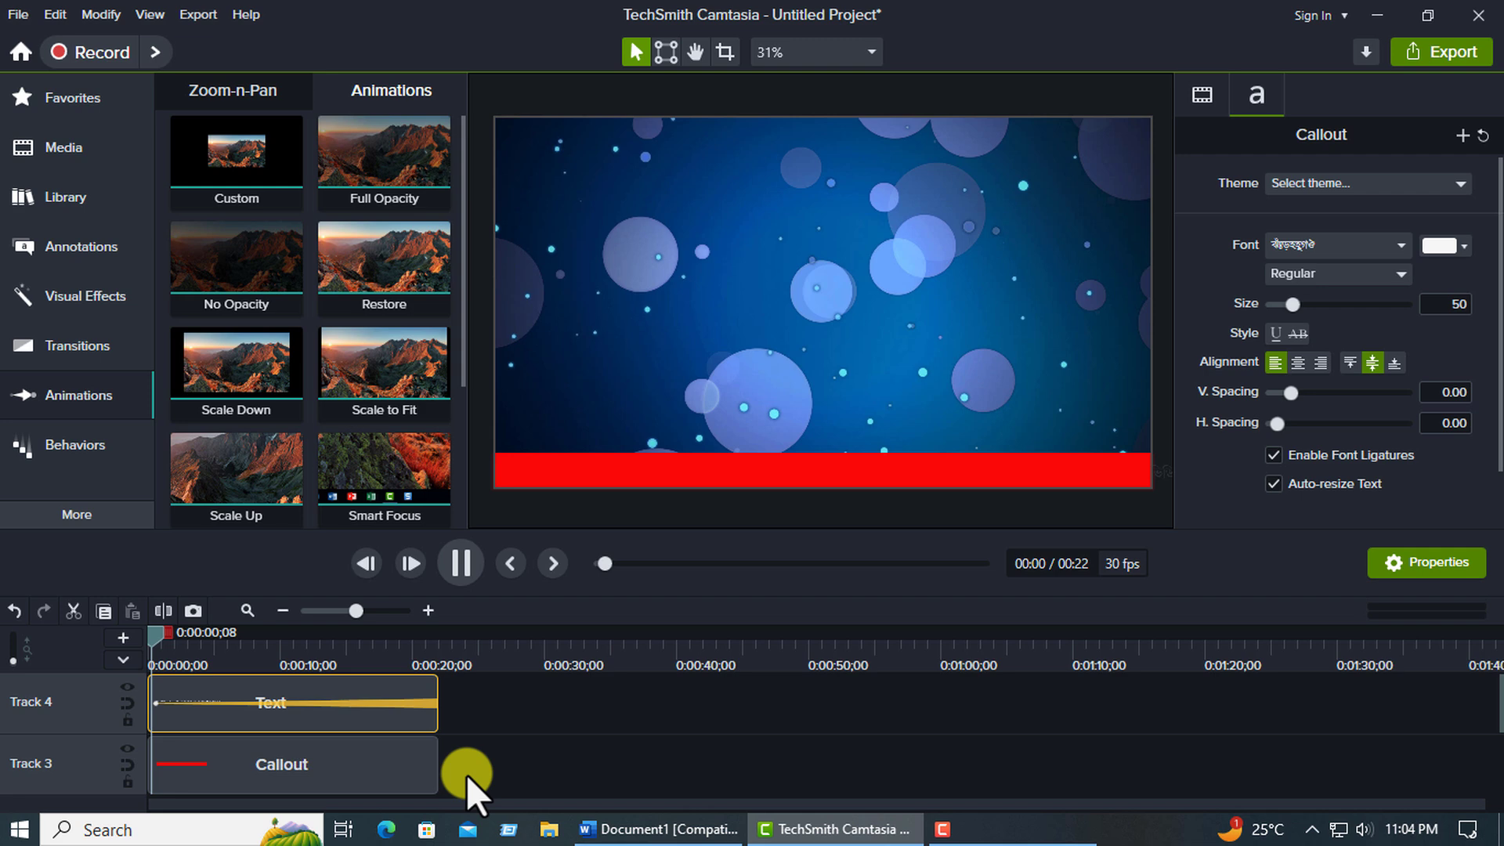
click(465, 570)
click(429, 700)
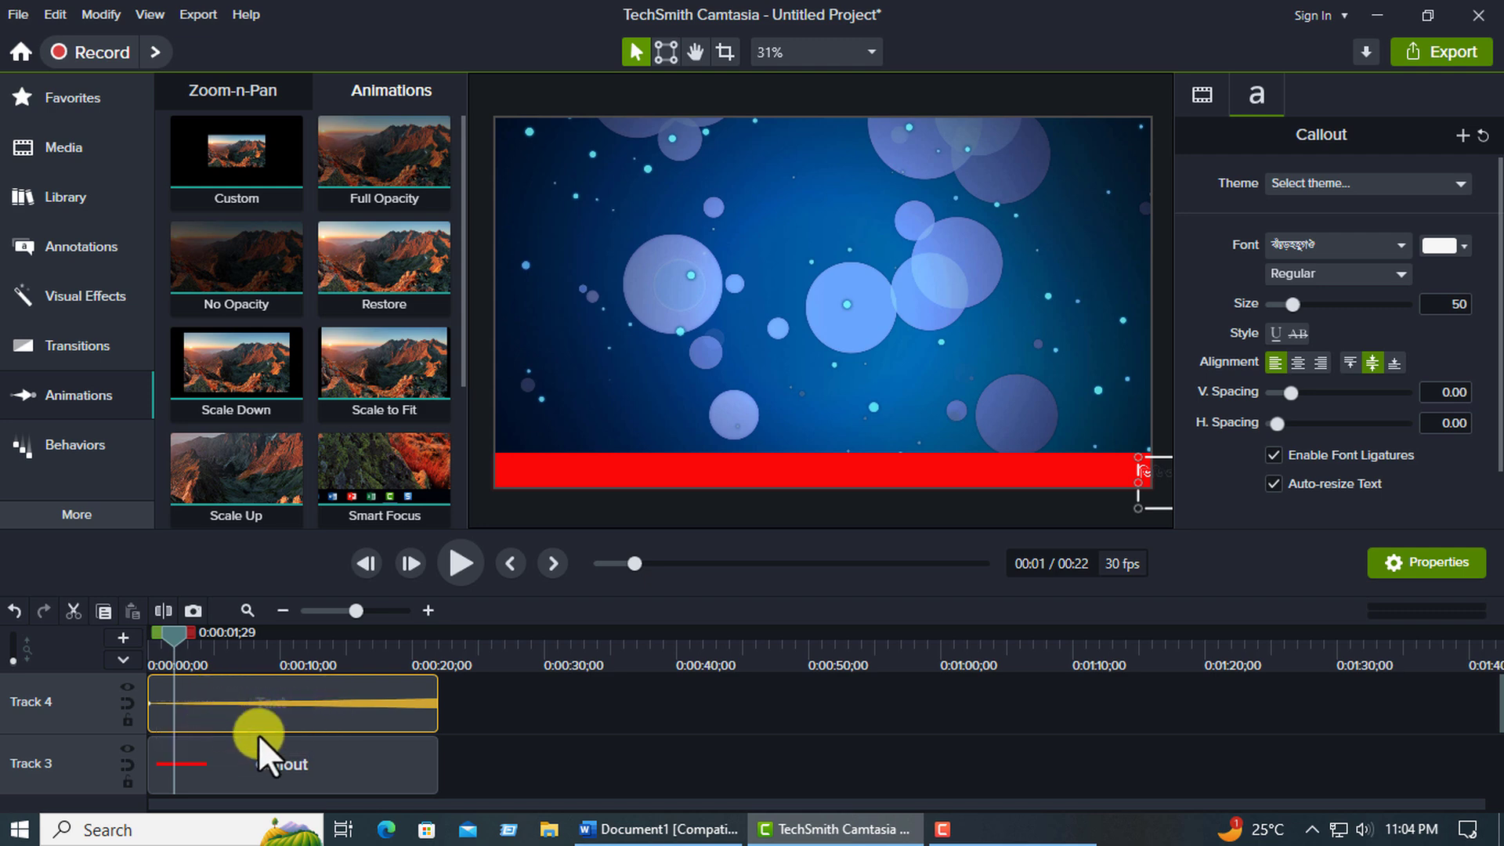
key(ctrl+z)
key(ctrl+z)
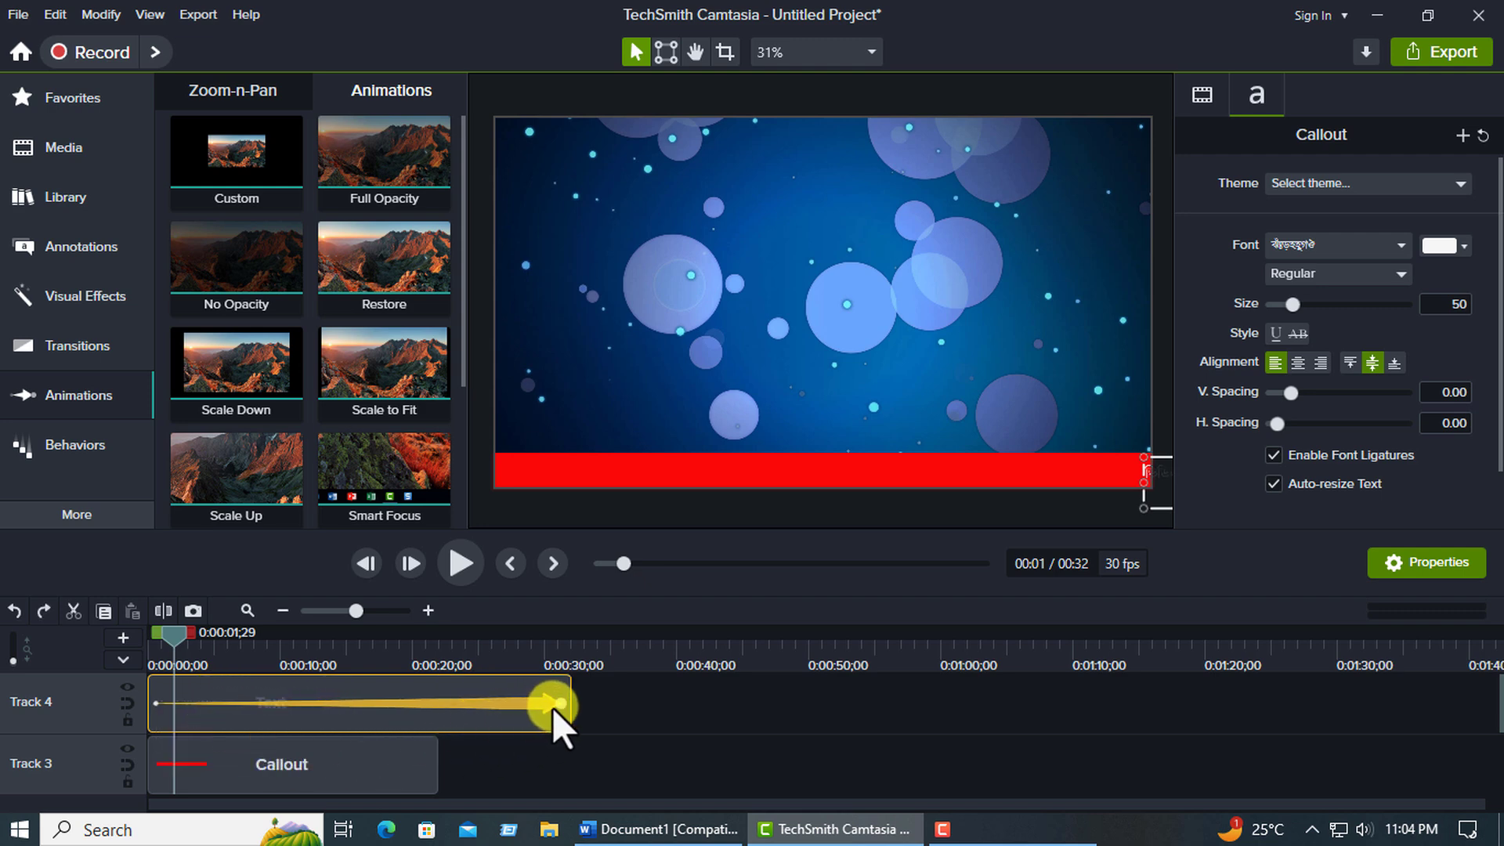
Cut away the first 2 seconds of the text clip on Track 4 and move the remainder to the timeline start.
click(556, 714)
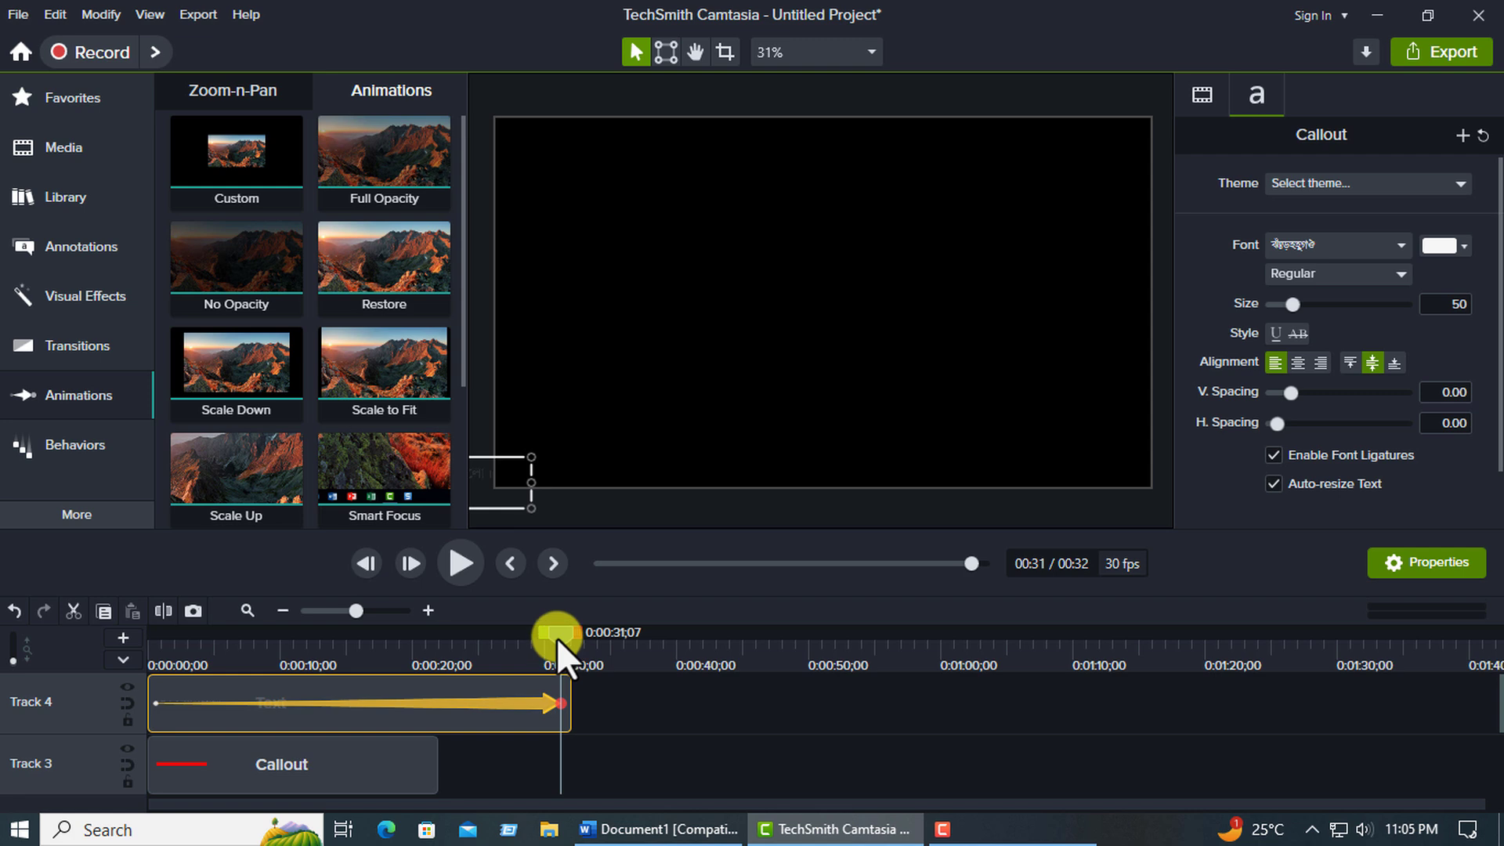
drag(556, 637, 434, 643)
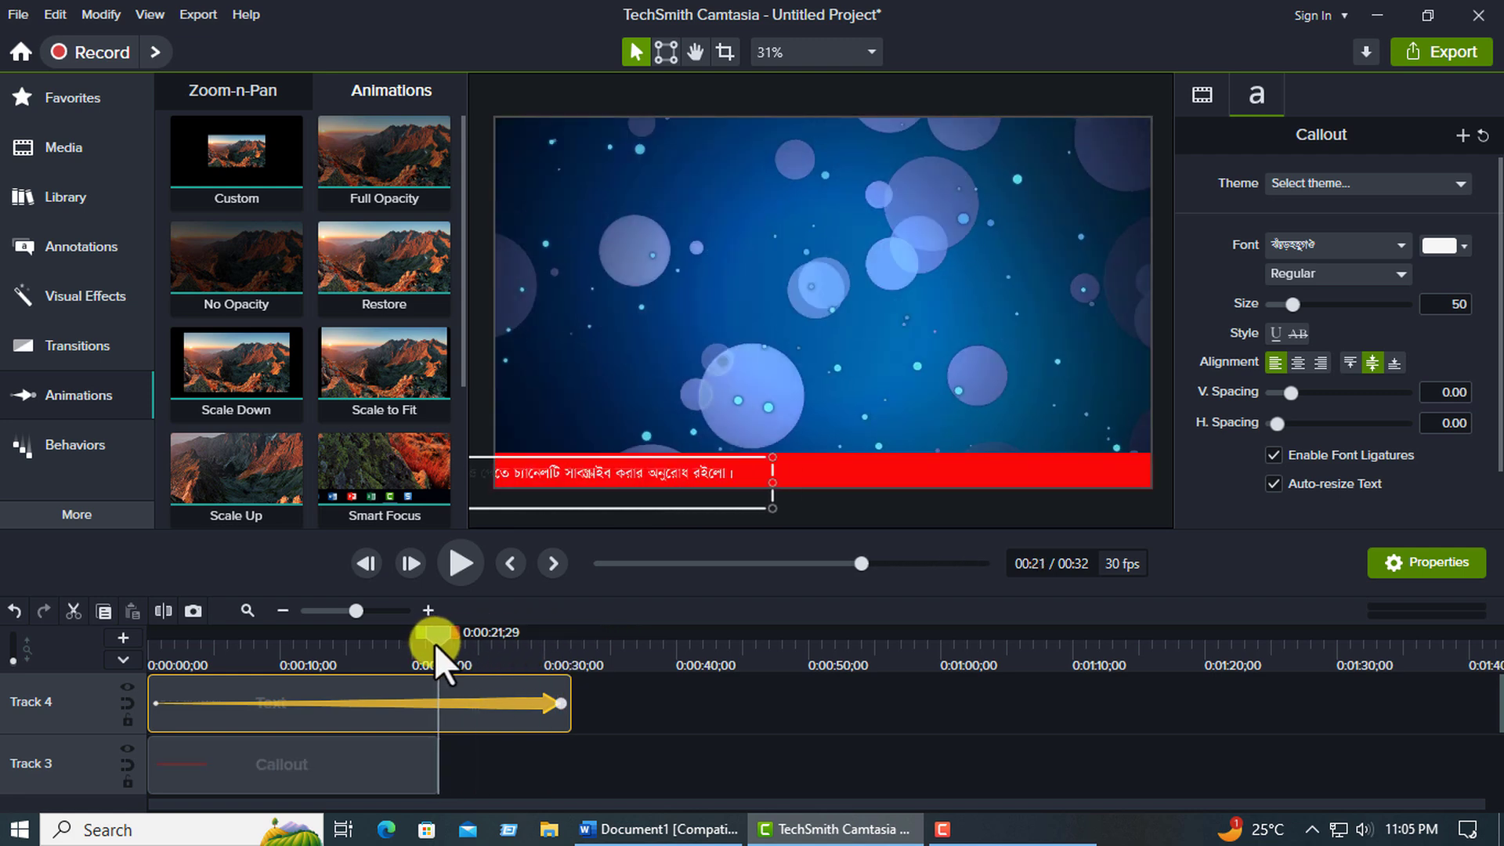
click(456, 730)
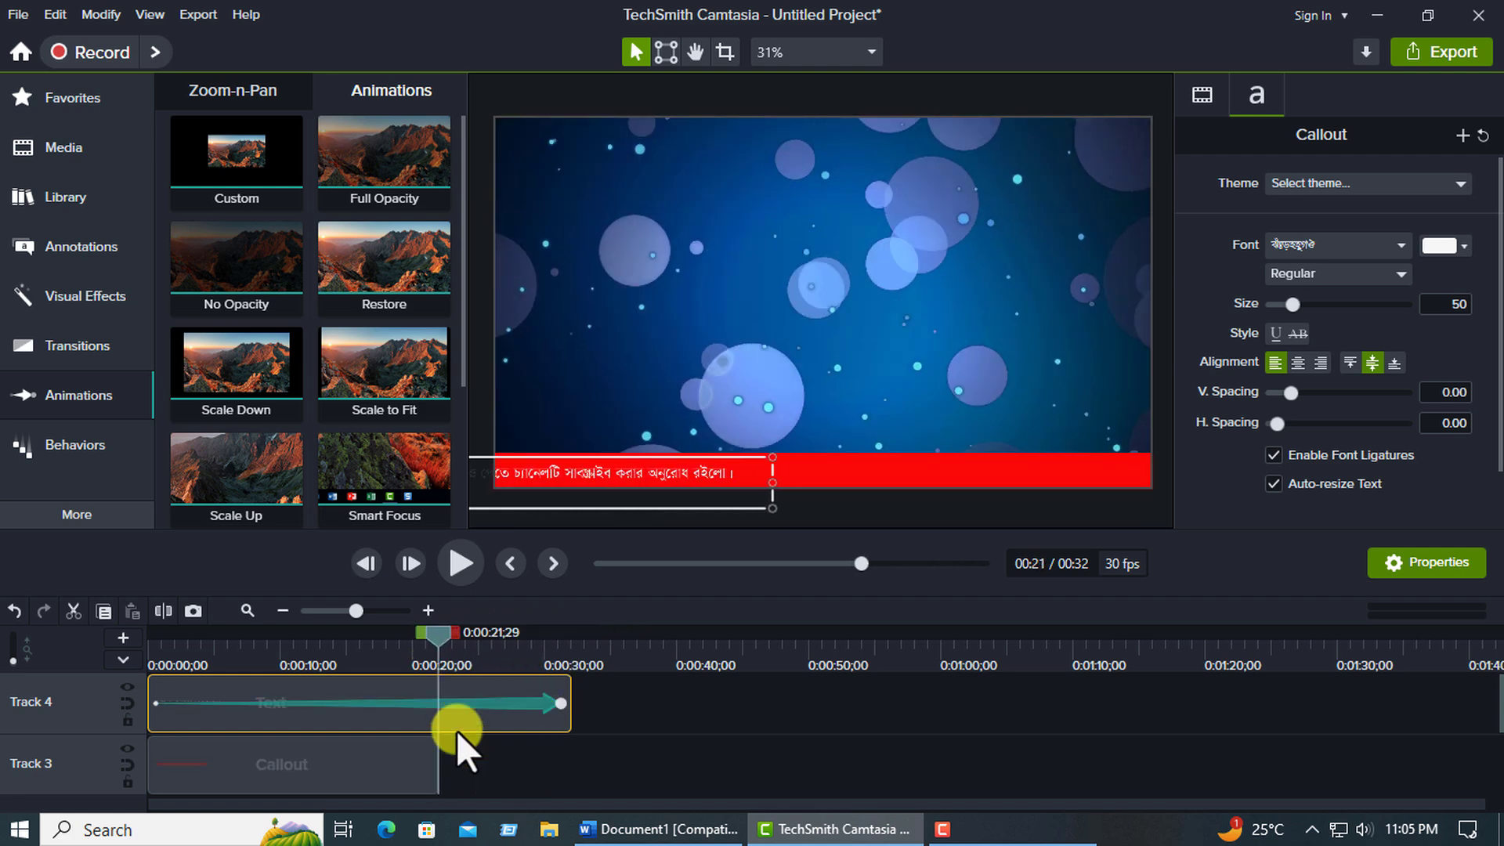
click(243, 702)
click(173, 646)
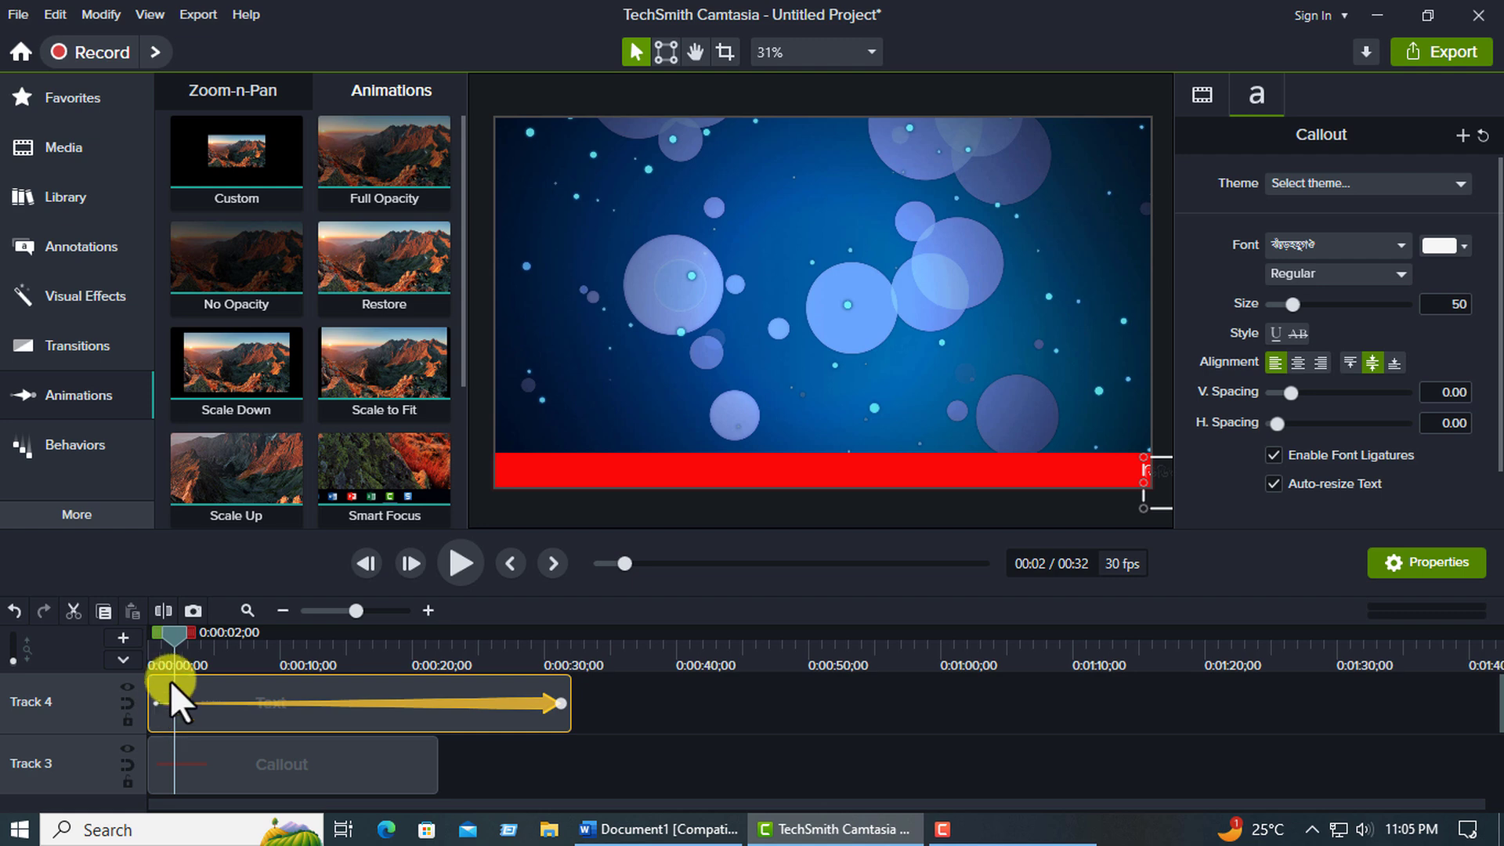
click(165, 610)
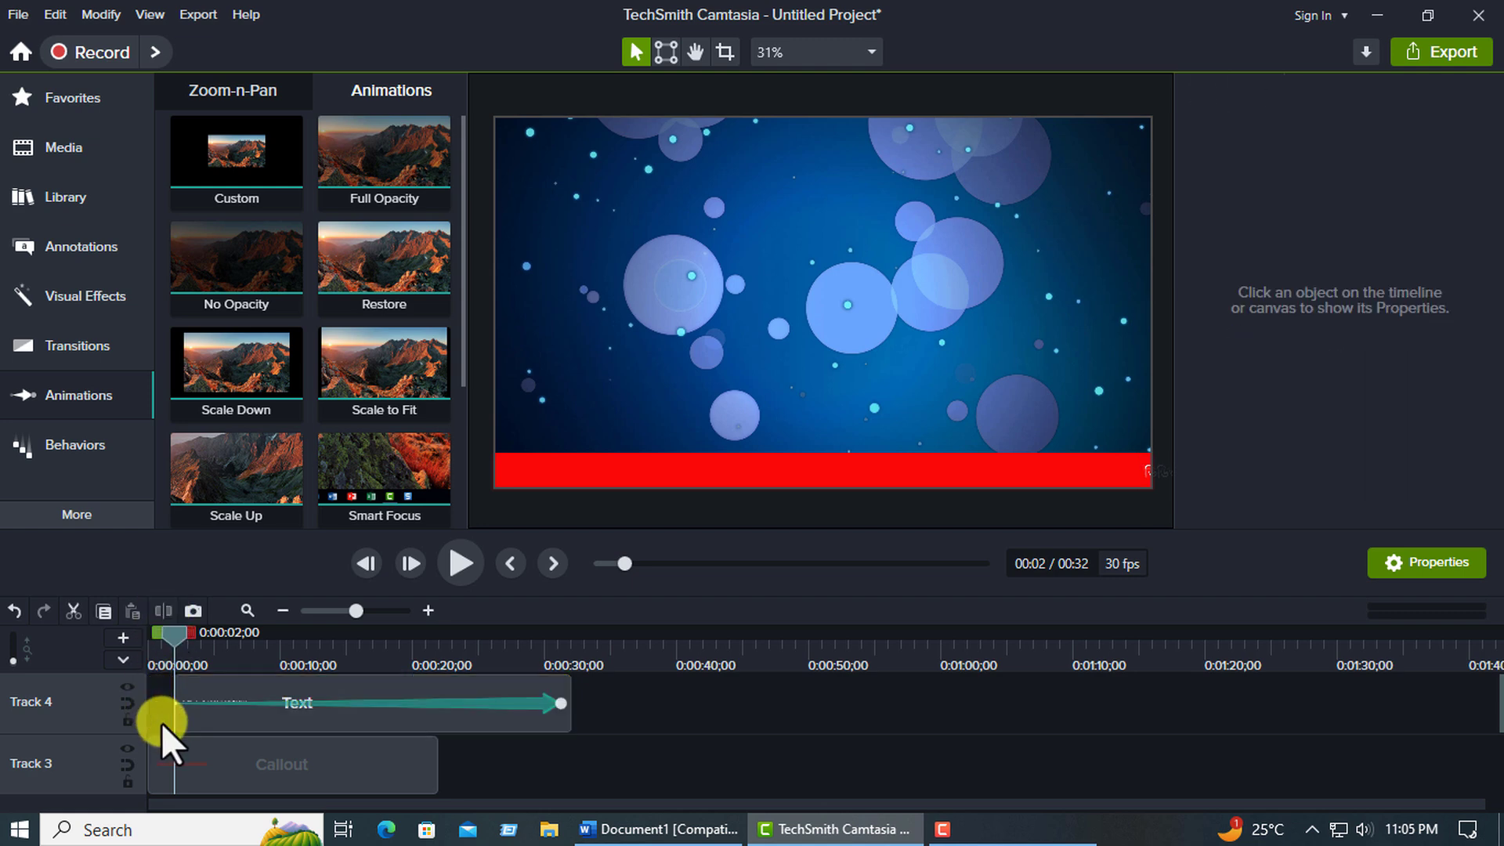
drag(202, 716, 69, 712)
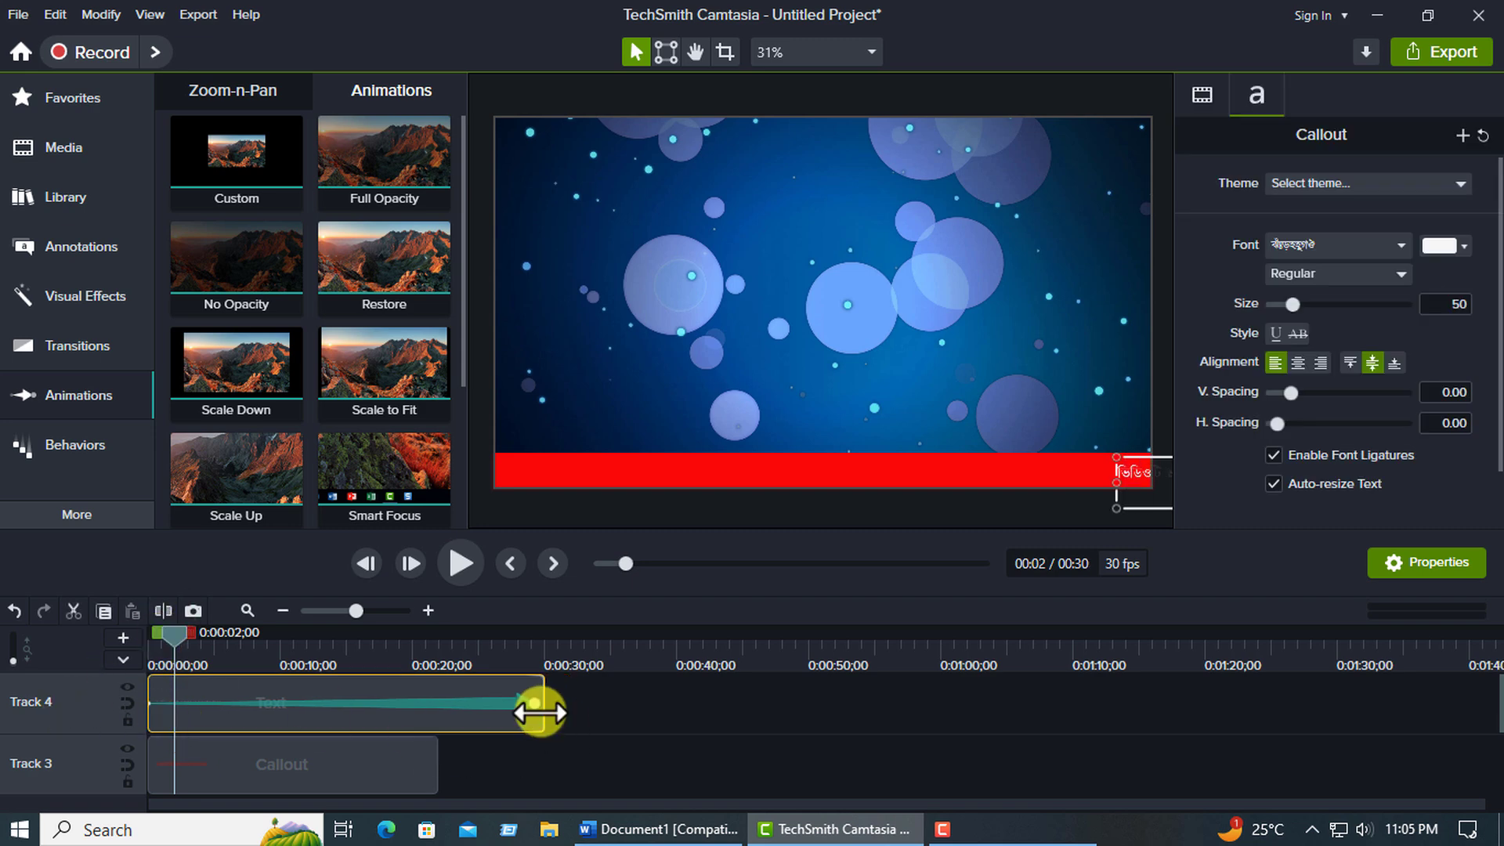
click(470, 578)
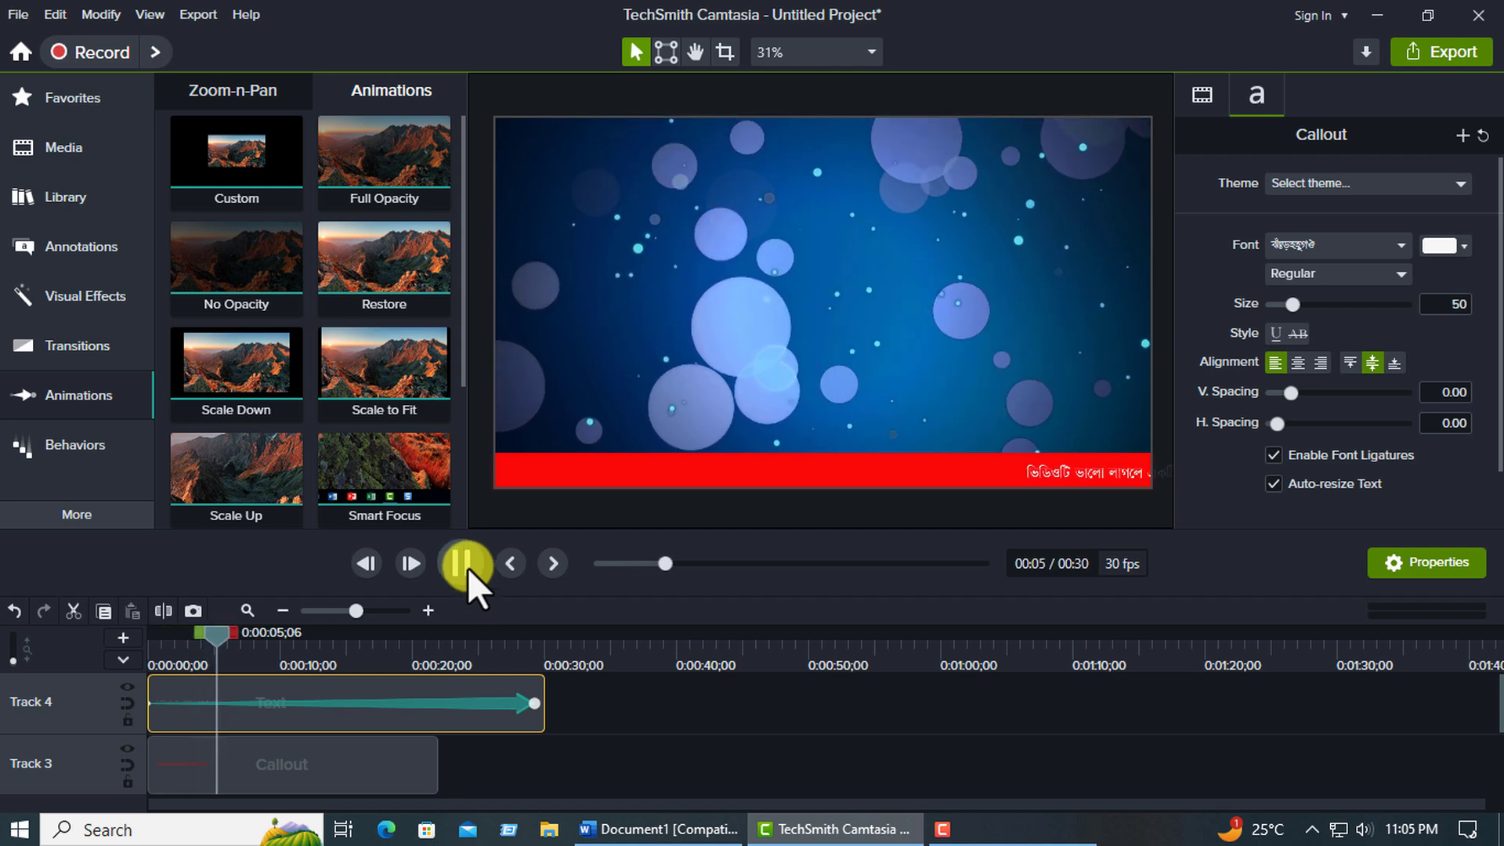
click(464, 556)
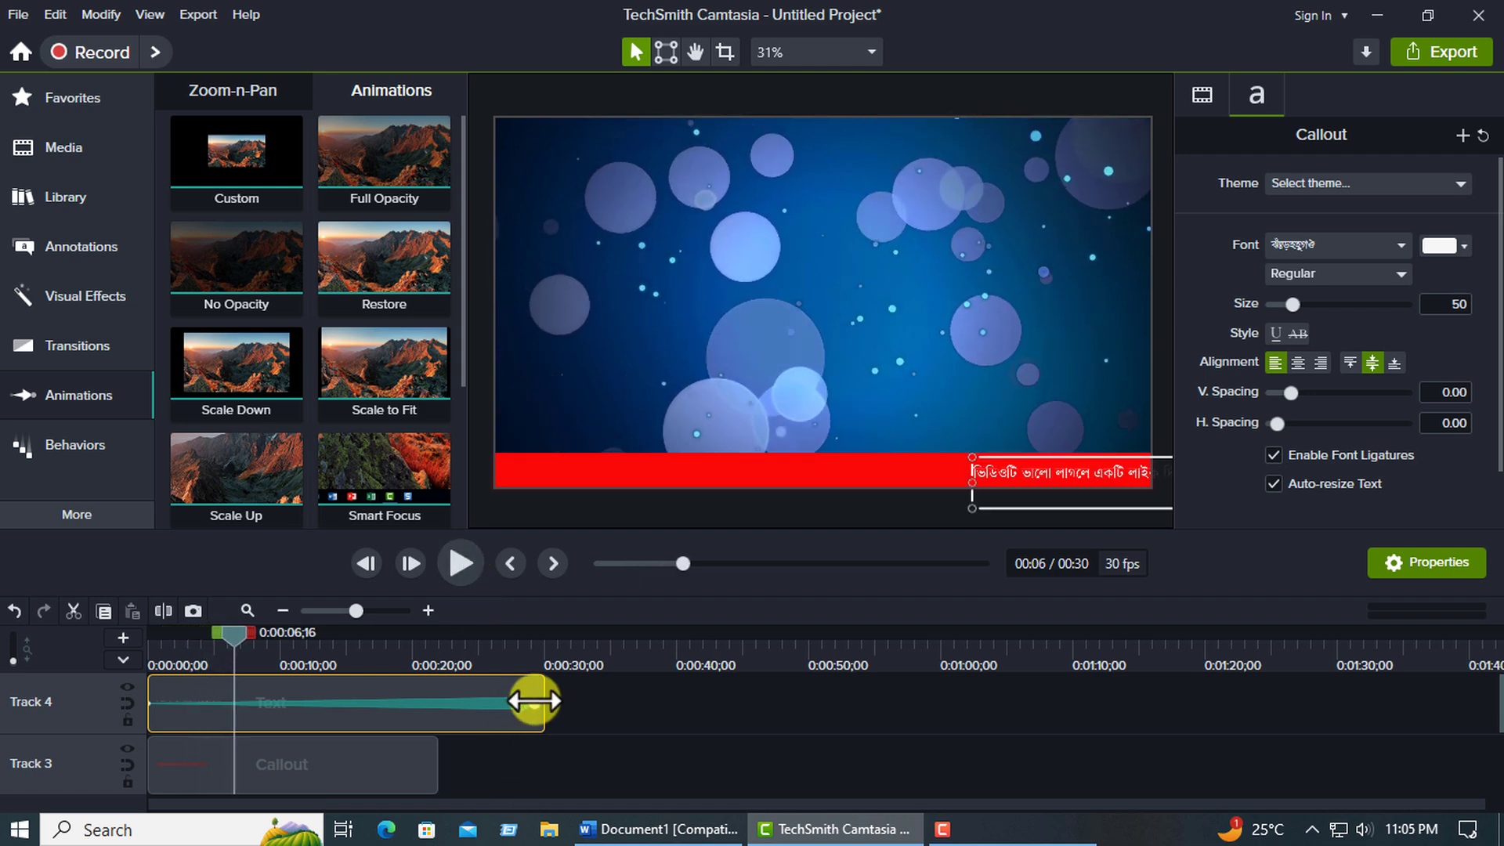
Extend the red bar callout on Track 3 to the text clip's end at about 30 seconds.
click(393, 770)
scroll(397, 769, down, 1)
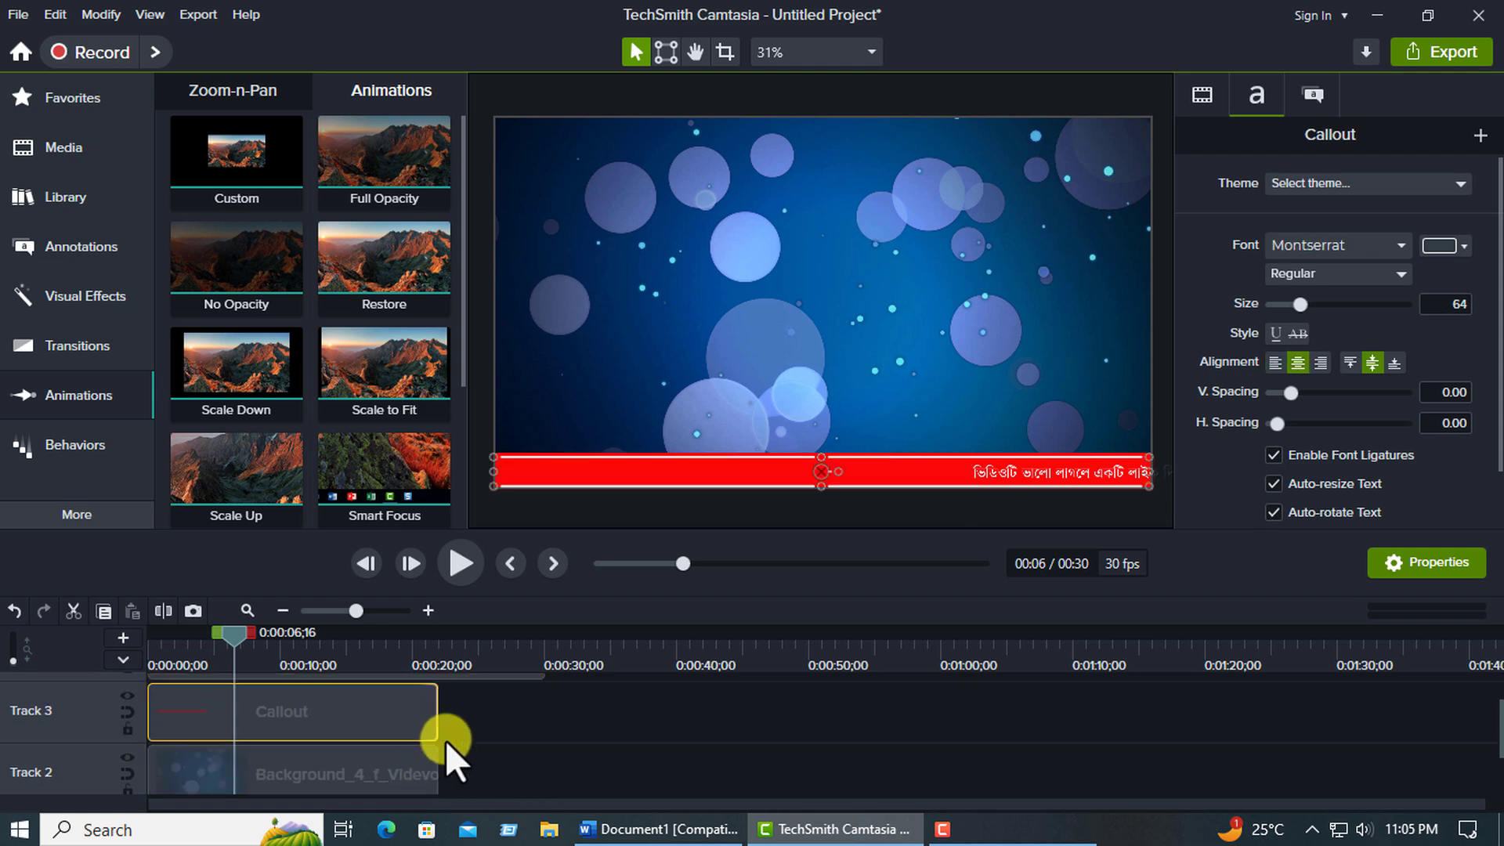
drag(439, 726, 547, 716)
scroll(618, 745, up, 1)
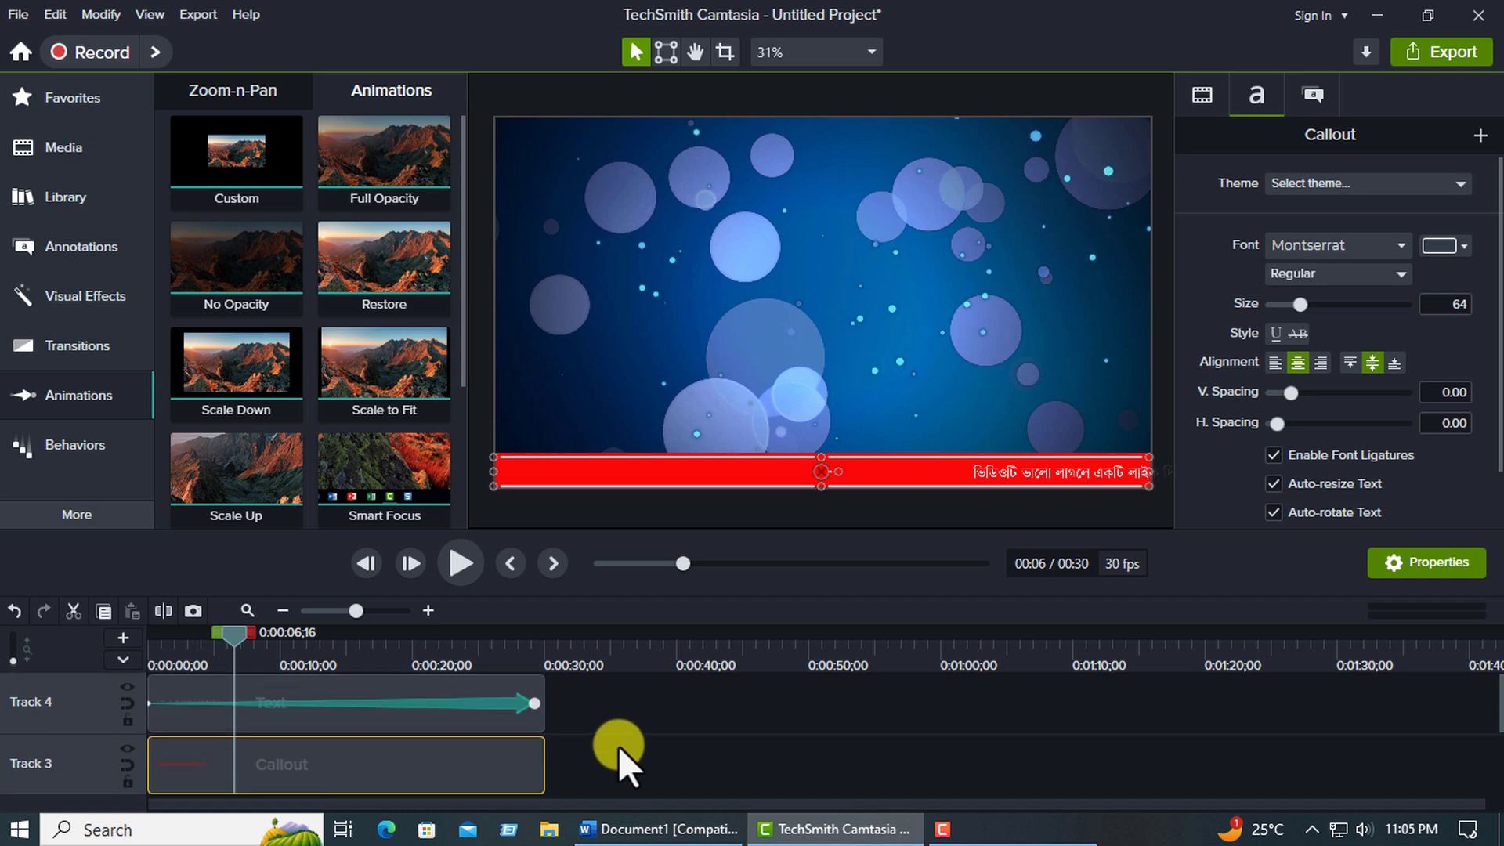
Copy the background video clip on Track 2 and paste the copy directly after it, starting at 22 seconds.
scroll(595, 750, down, 1)
click(392, 779)
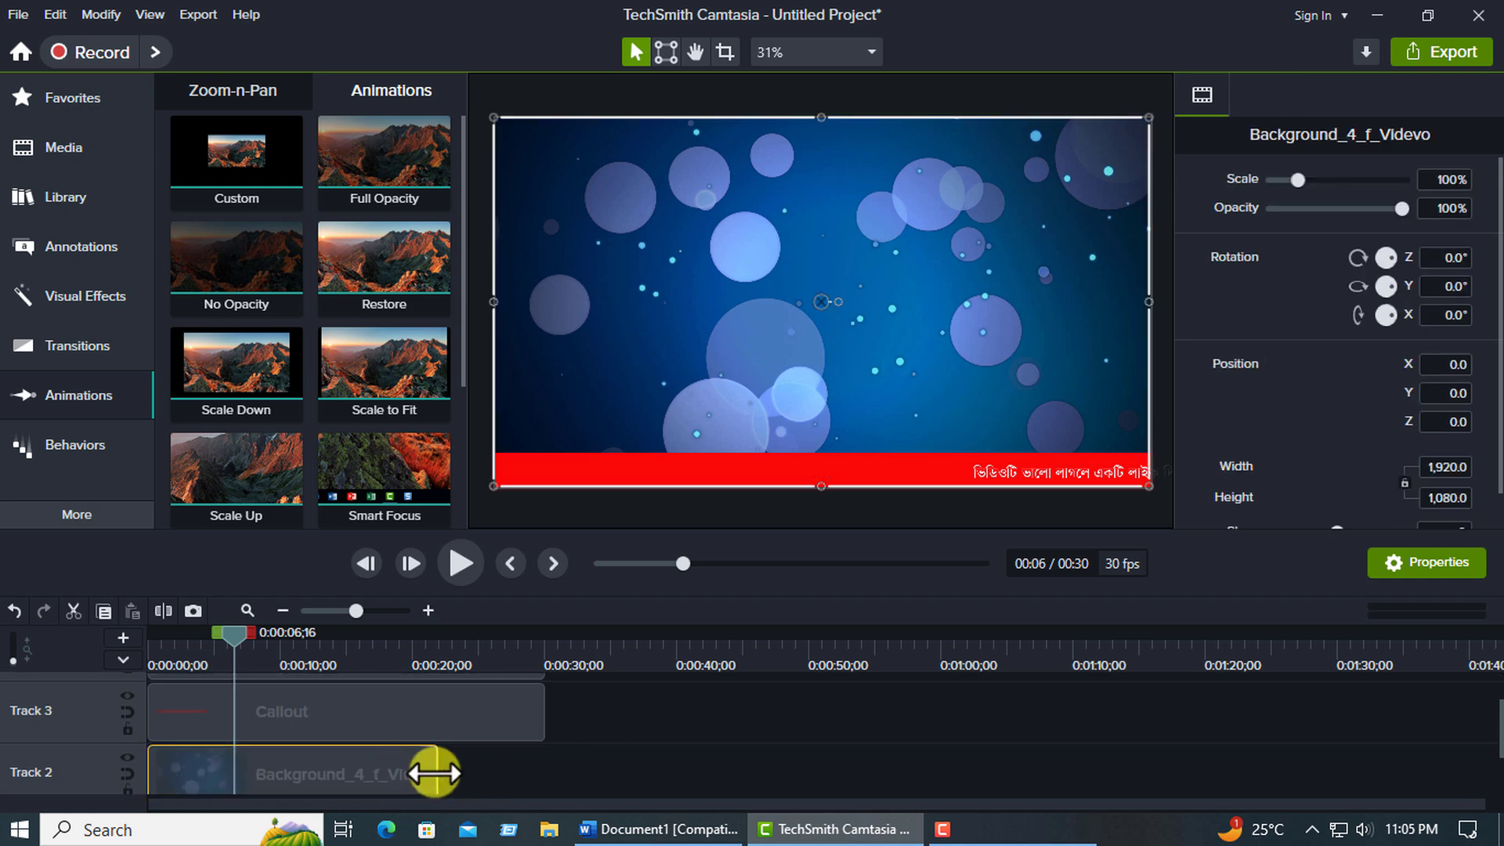
scroll(433, 773, down, 1)
right_click(360, 740)
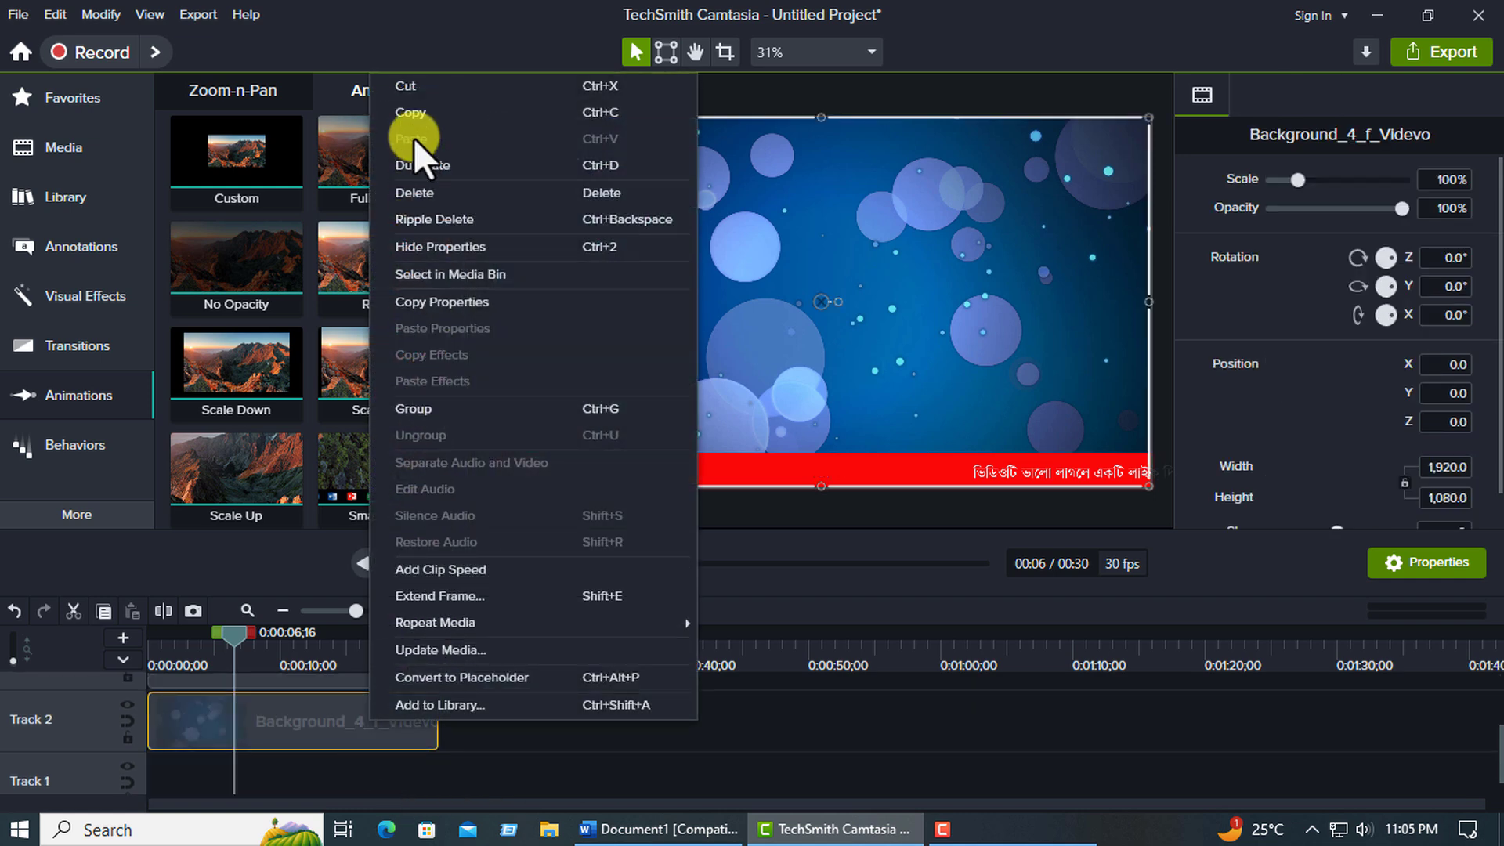
click(411, 112)
right_click(460, 722)
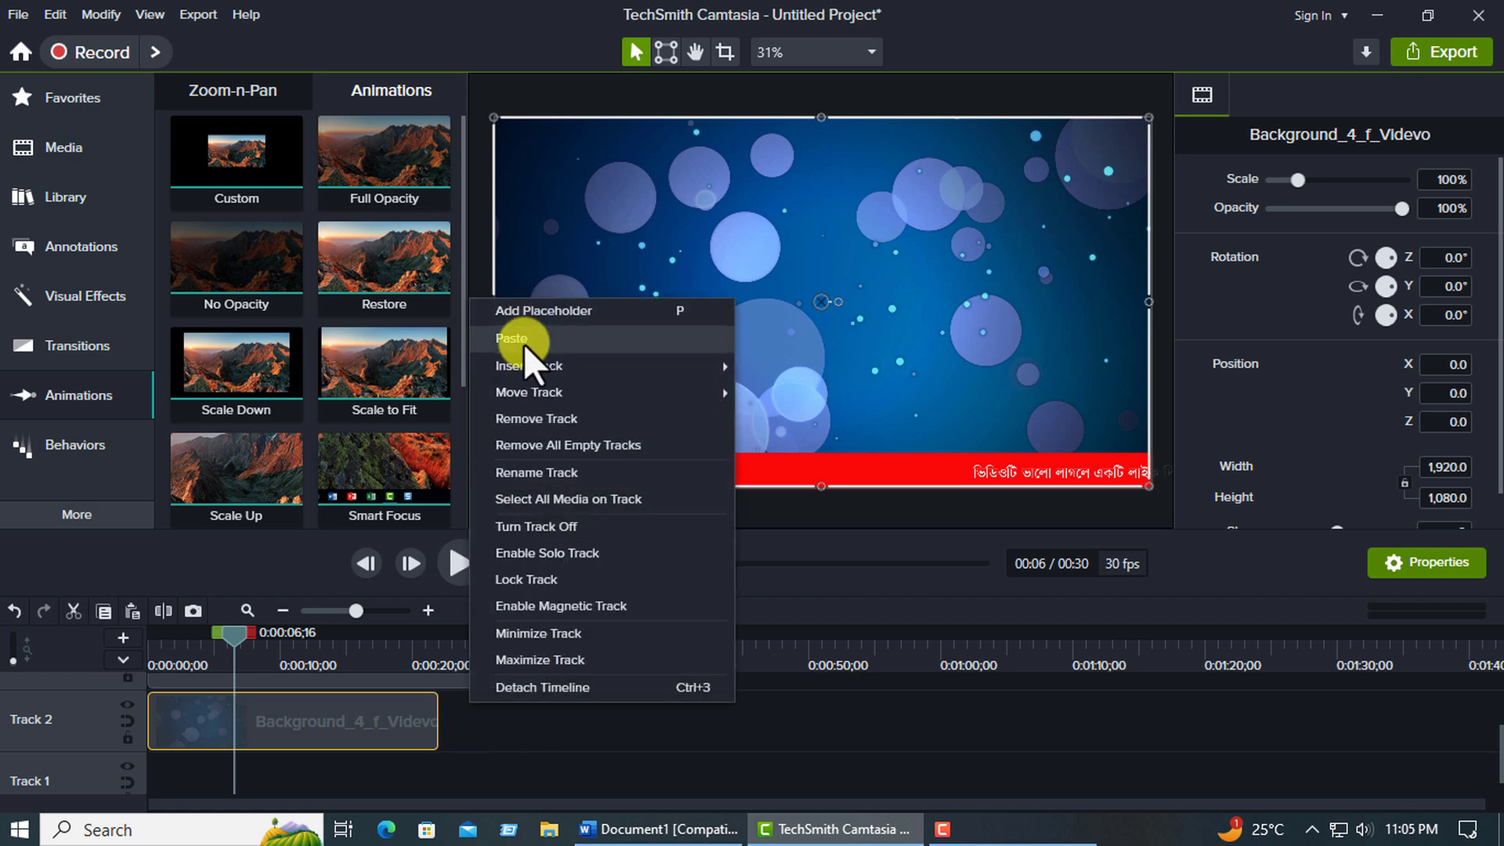
click(517, 337)
drag(610, 740, 578, 738)
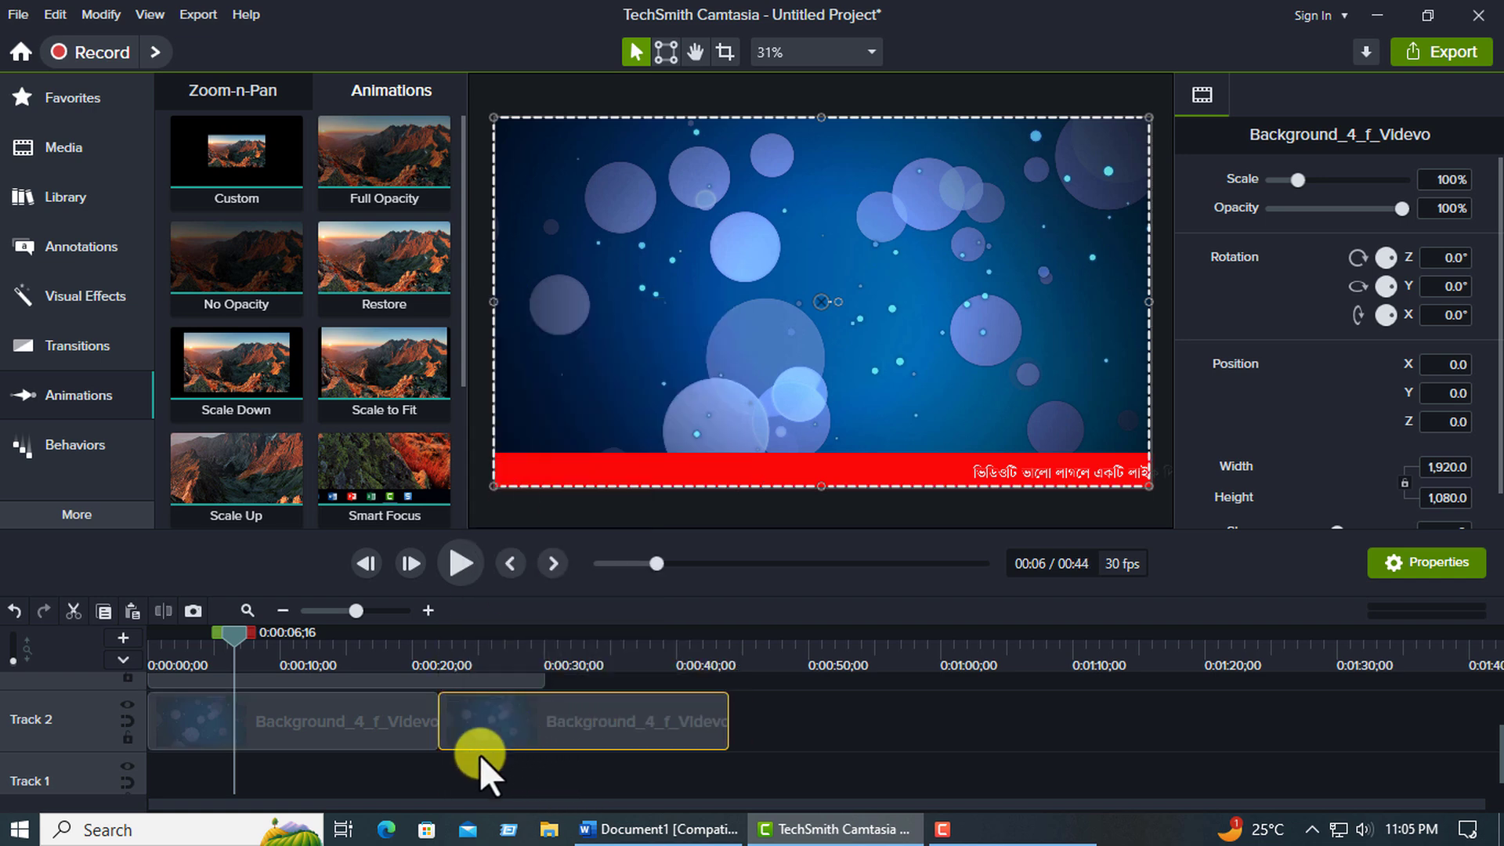
Split the second background clip on Track 2 at 0:00:30;01 and delete the part after the split.
scroll(479, 755, up, 1)
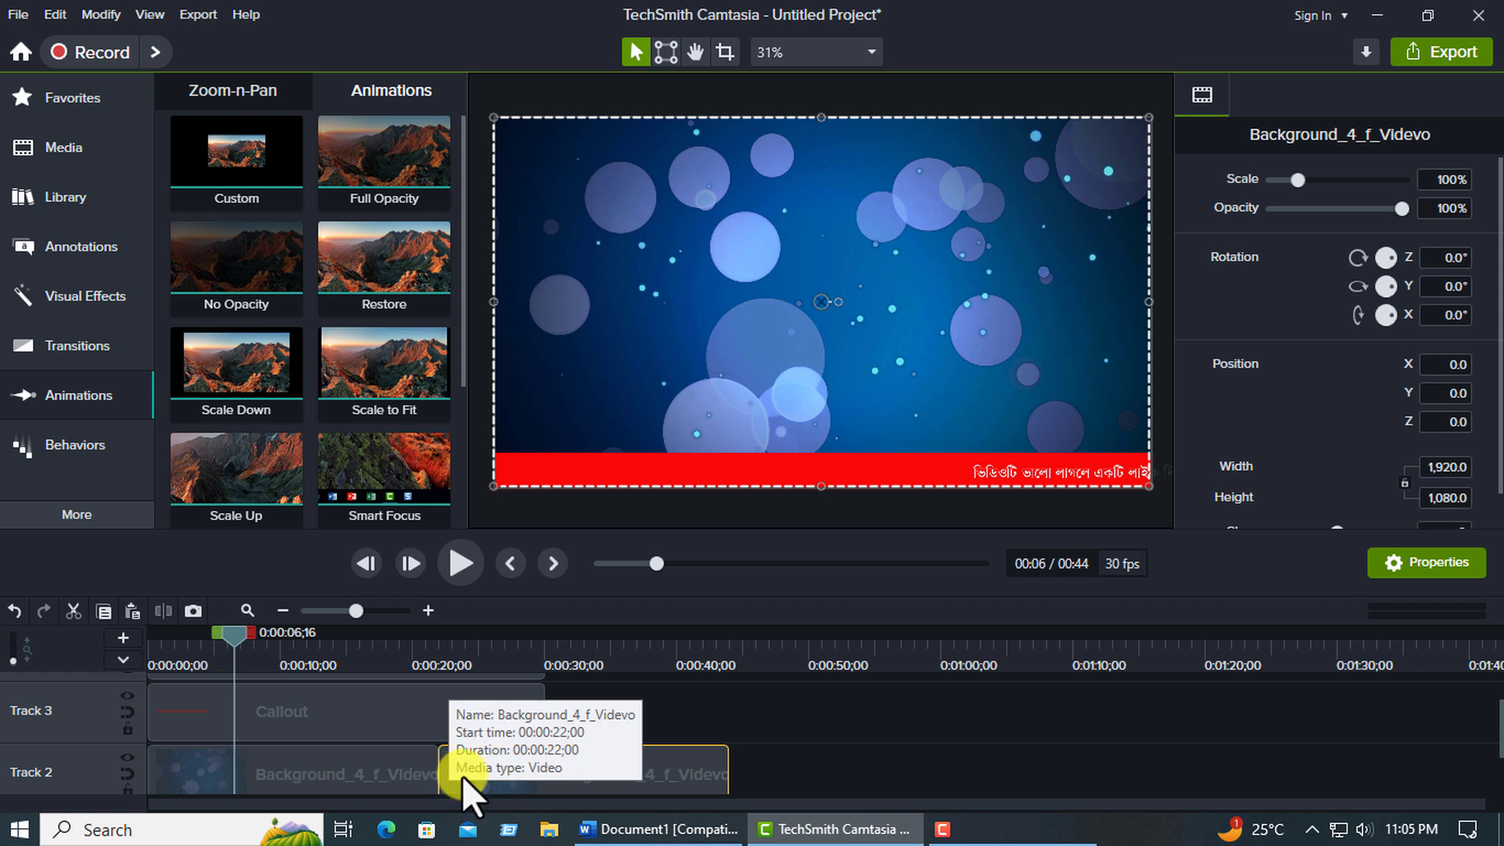
scroll(610, 783, down, 1)
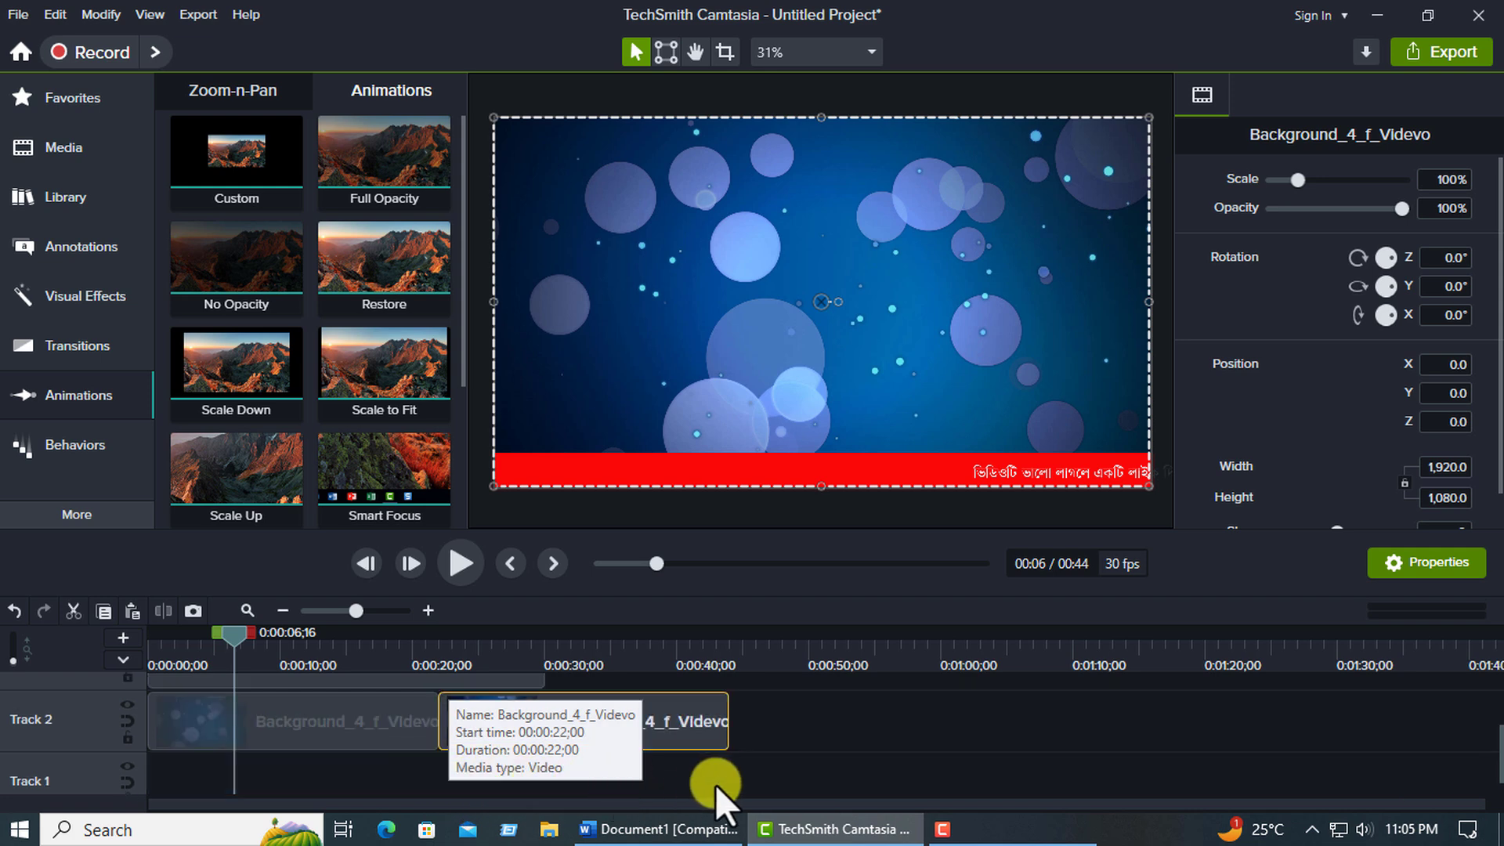
click(544, 645)
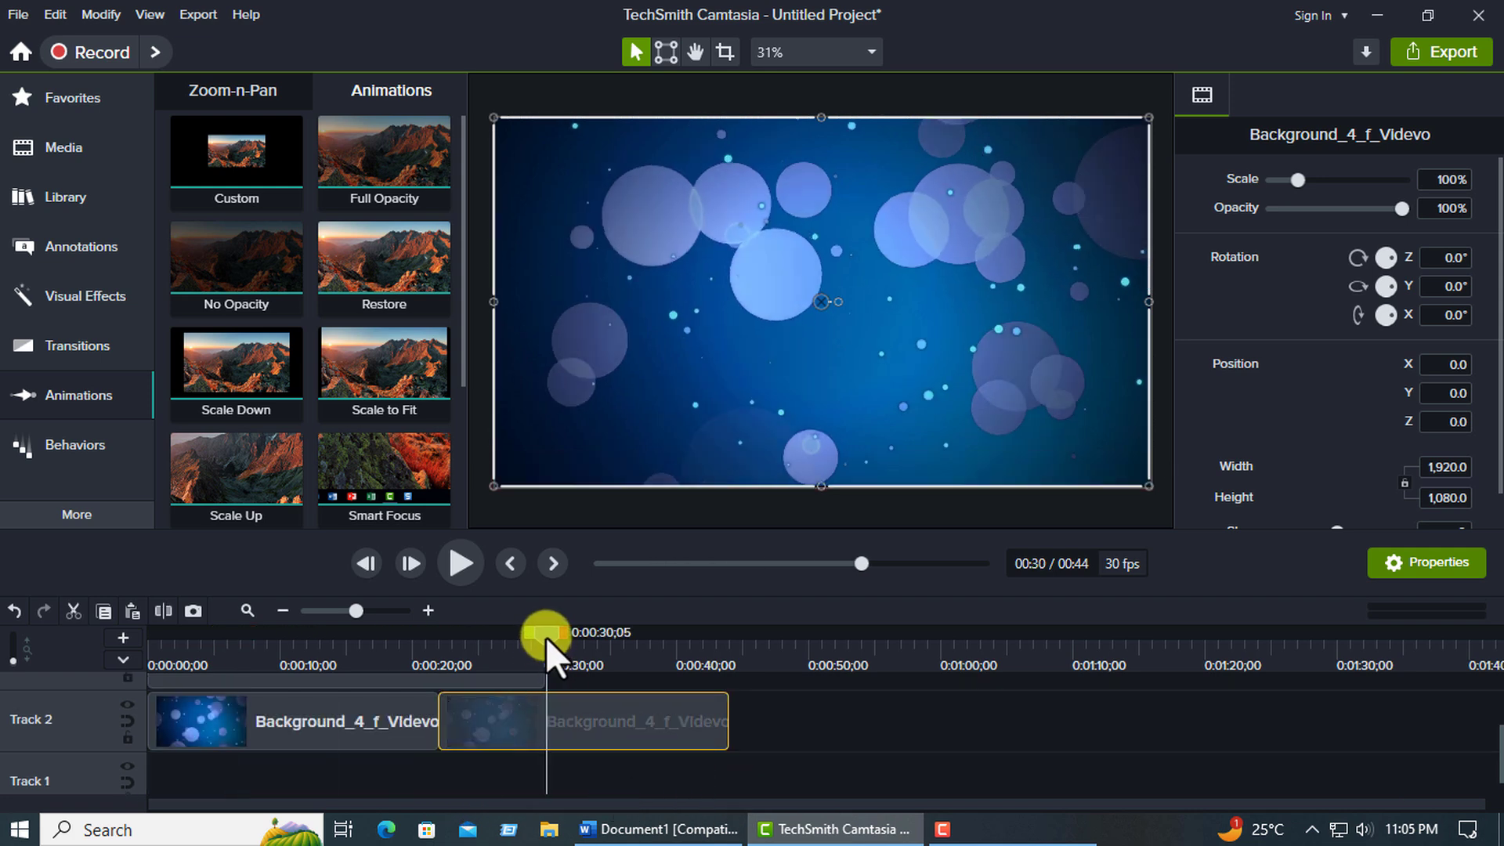
drag(545, 636, 543, 636)
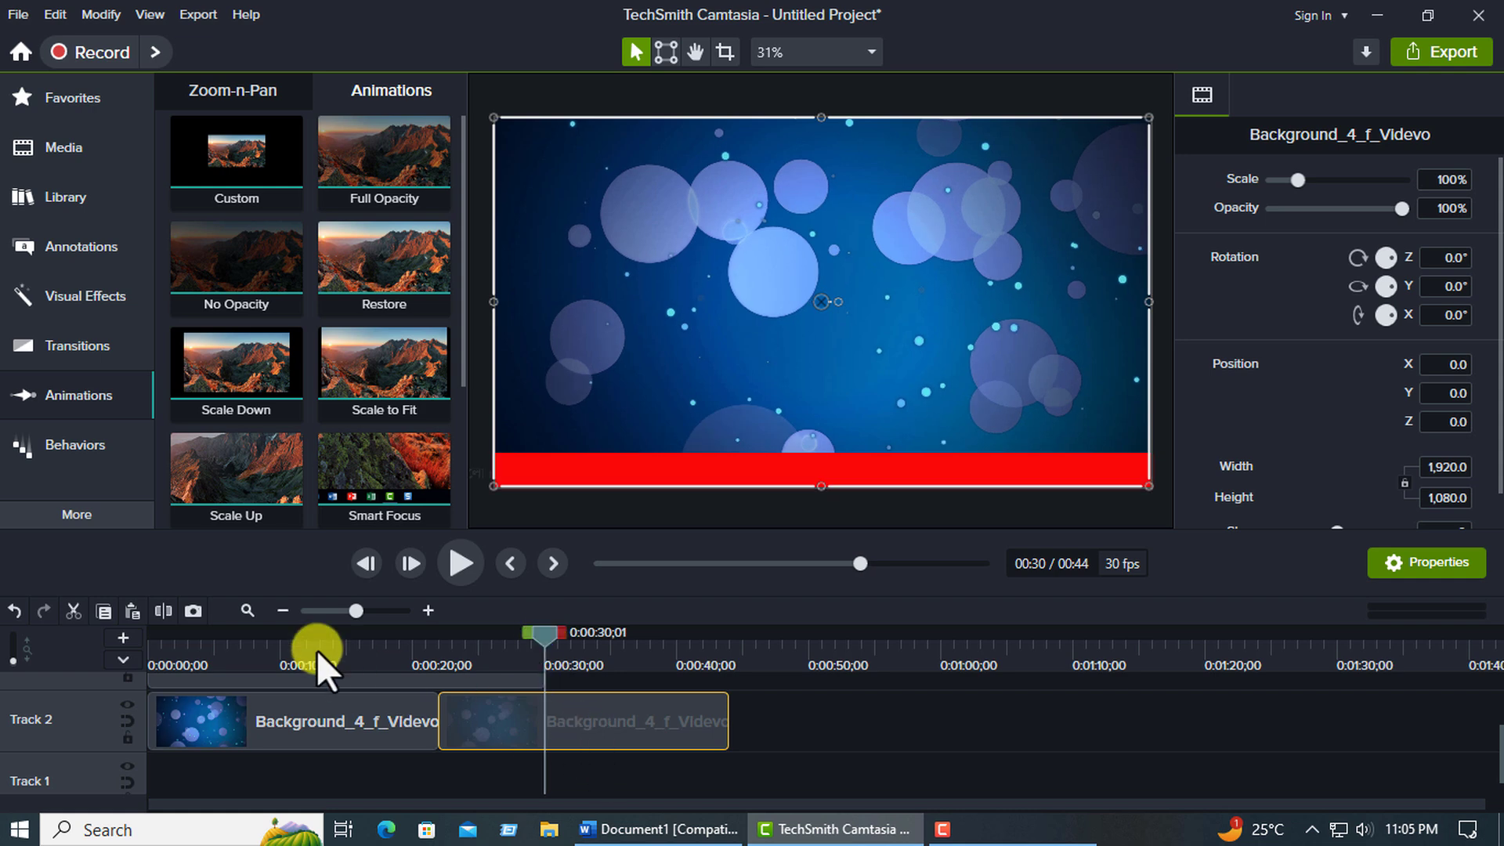
click(585, 722)
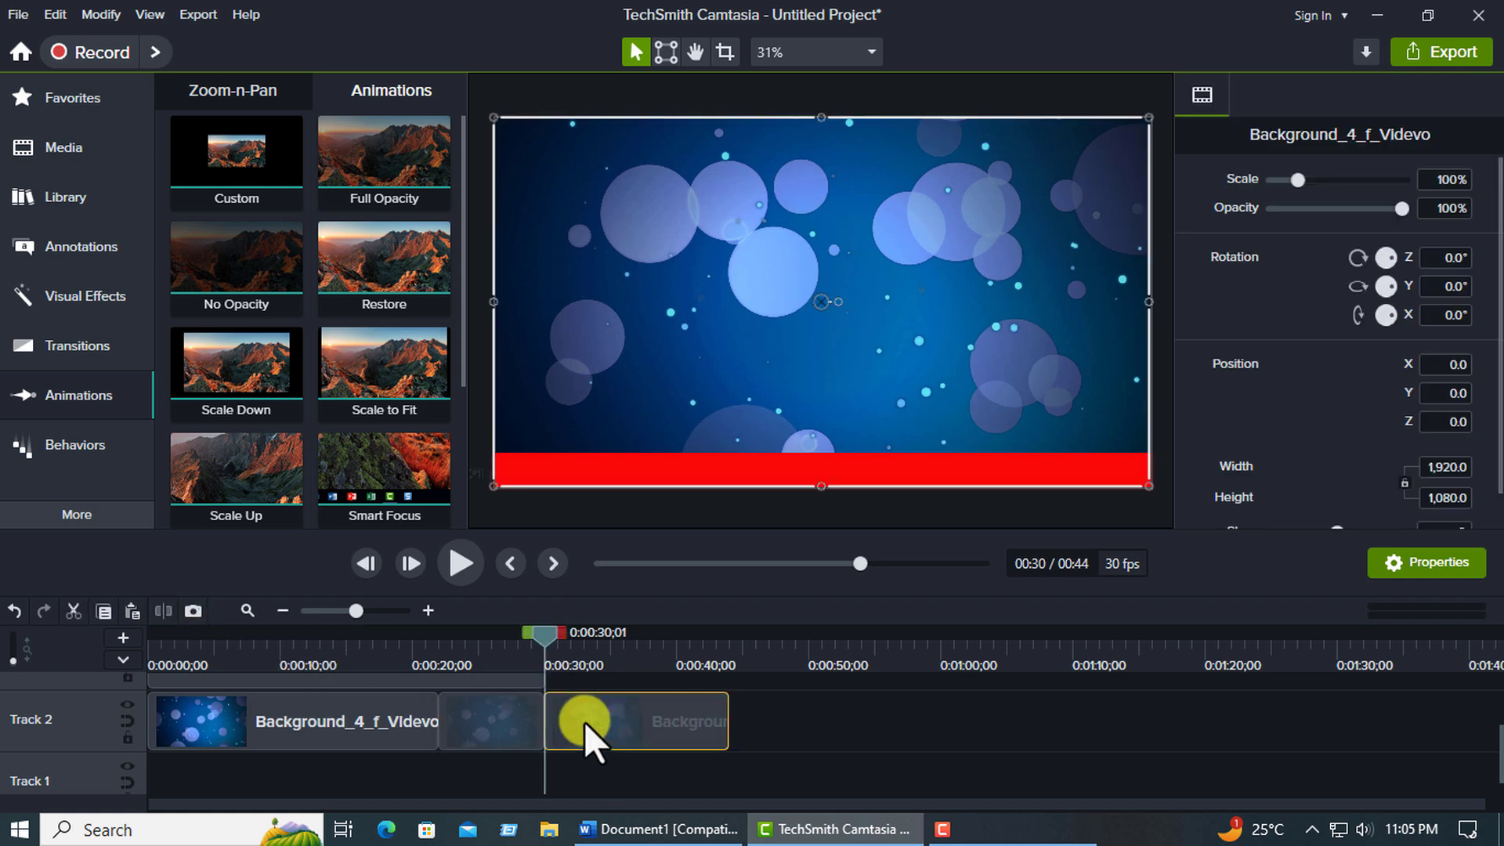
key(Delete)
scroll(619, 740, up, 3)
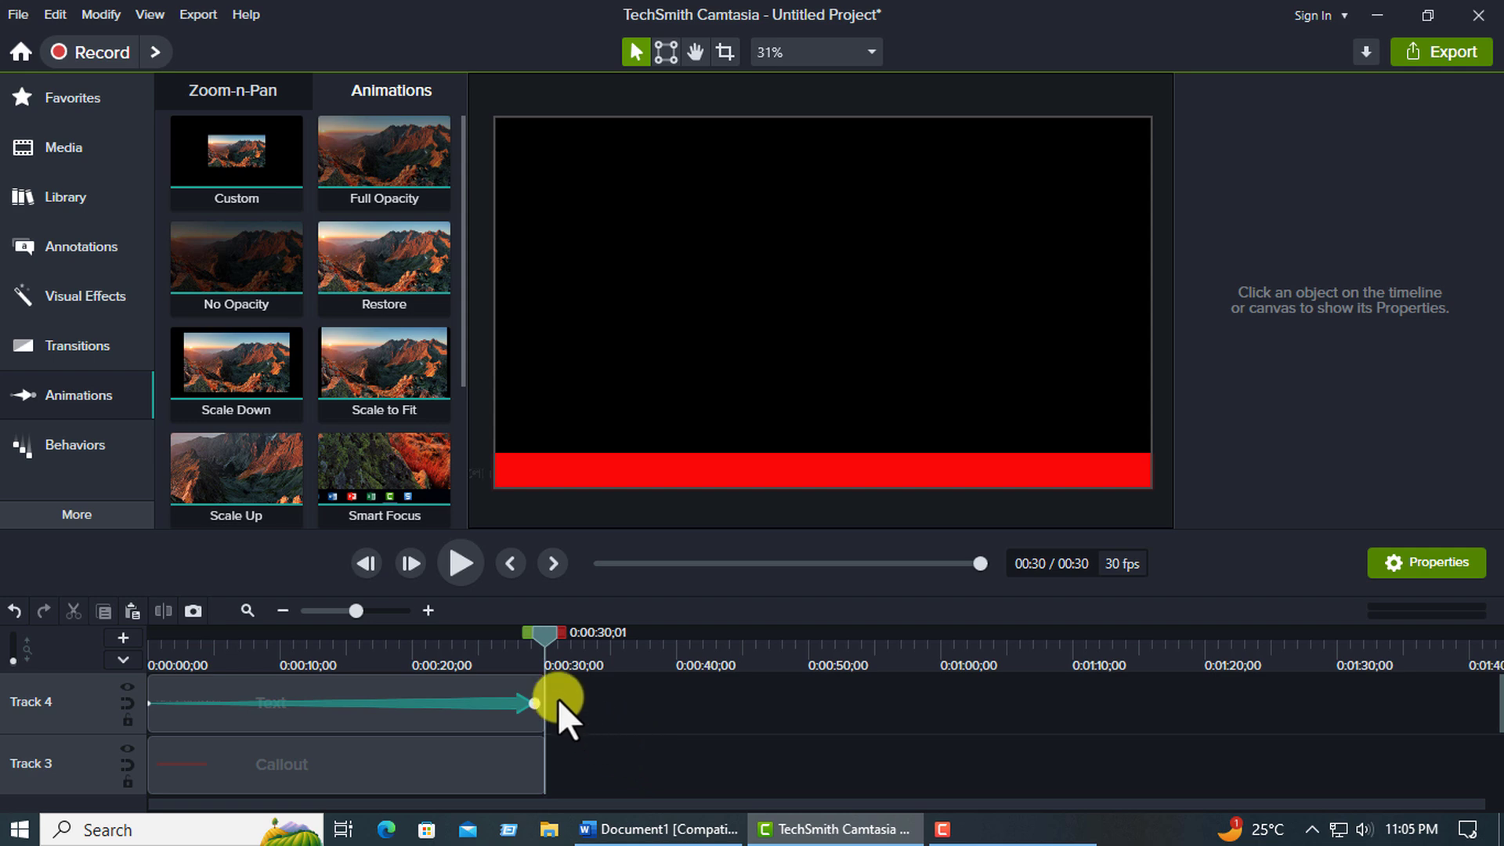
Play the last few seconds of the ticker, up to about 28 seconds.
drag(553, 628, 486, 639)
click(456, 576)
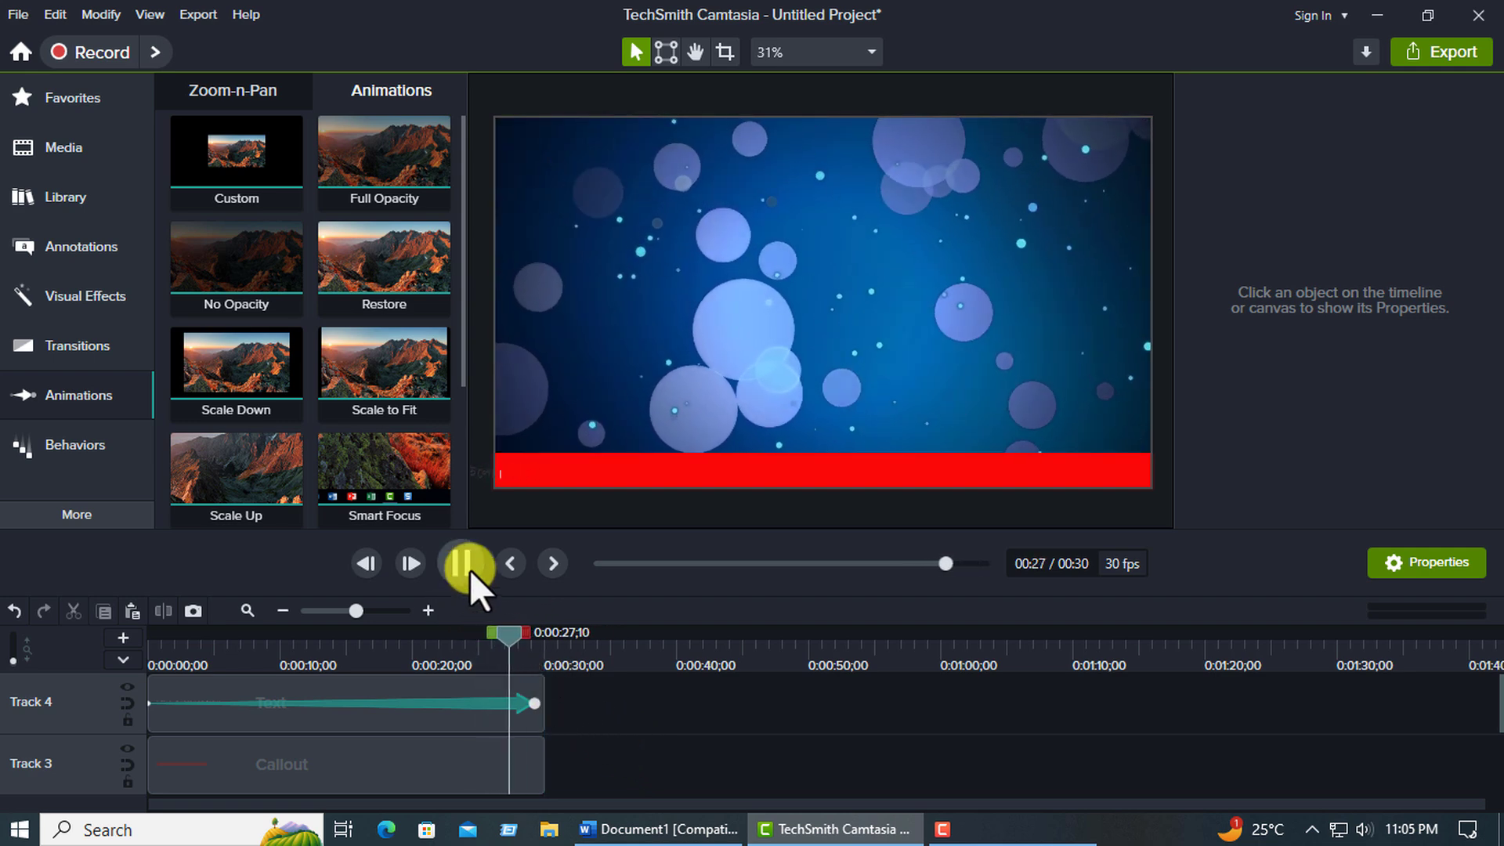
click(468, 570)
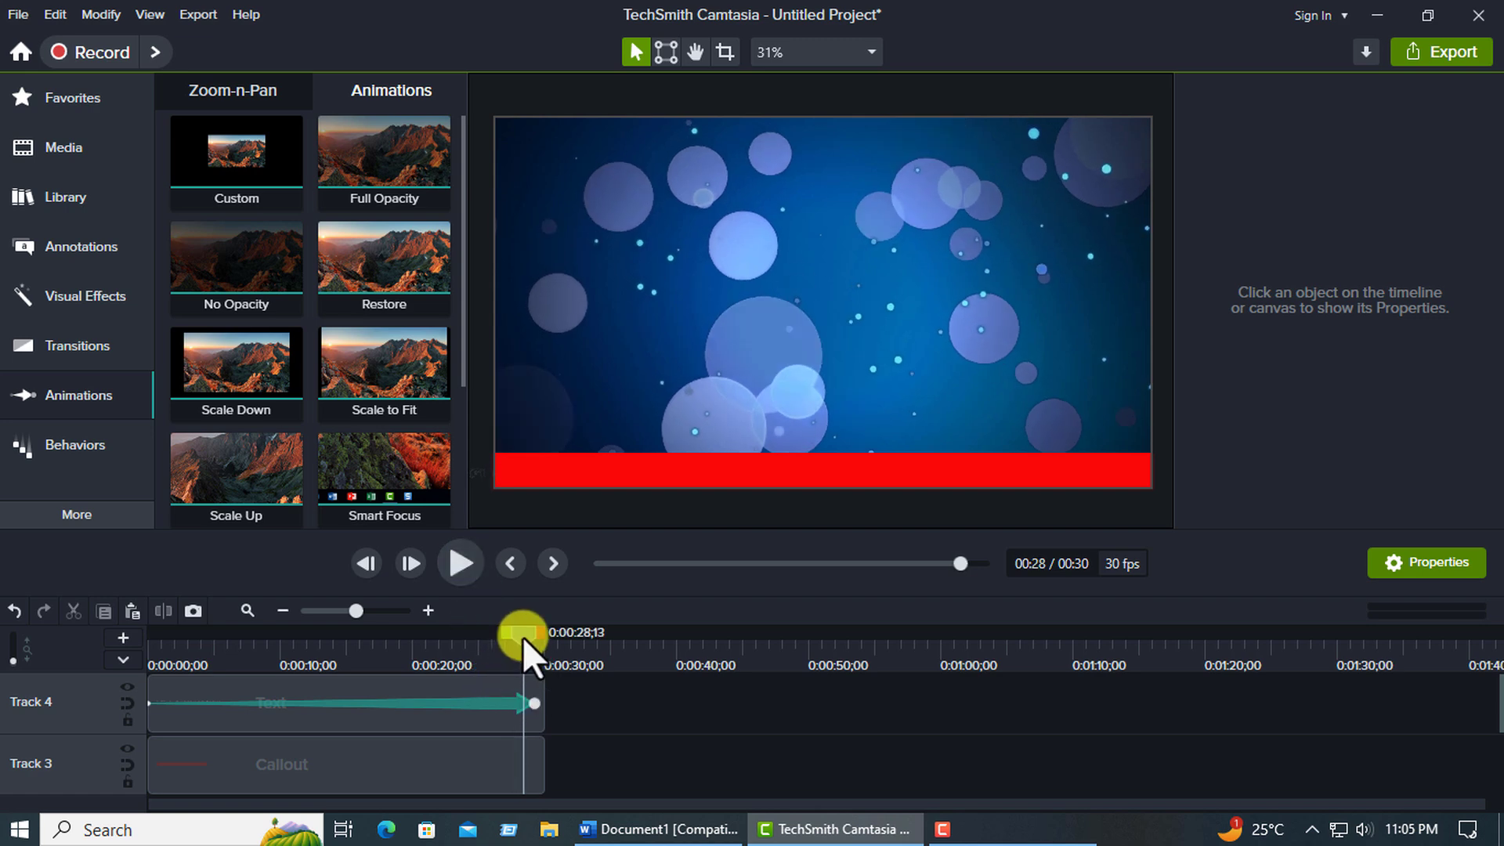
At about 0:00:06;03, place a white rectangle callout over the red bar's left end, with the text "Faruk Technical Tips" at size 40.
drag(523, 637, 227, 681)
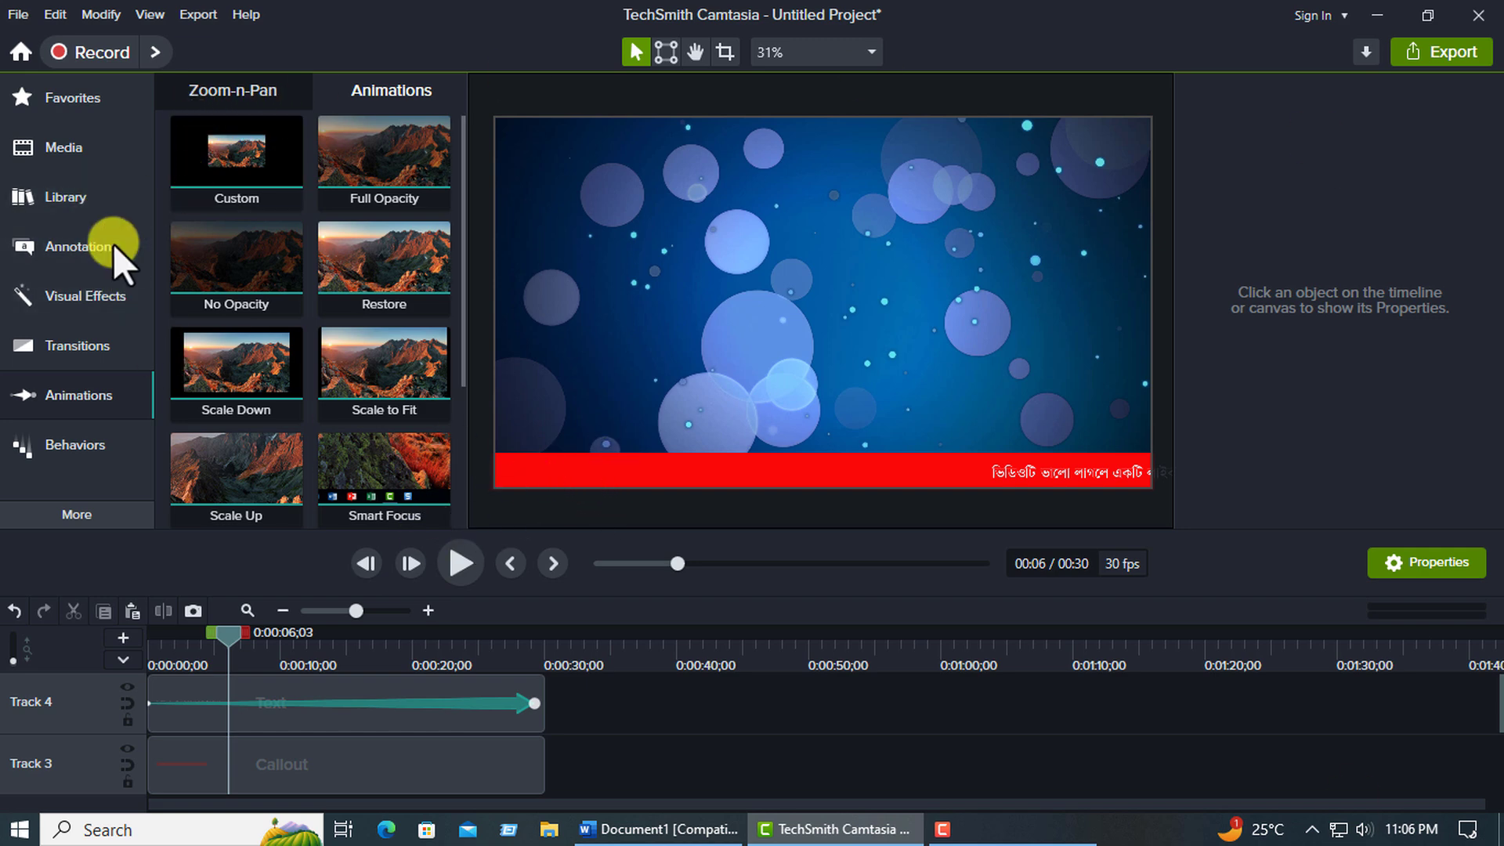
click(78, 247)
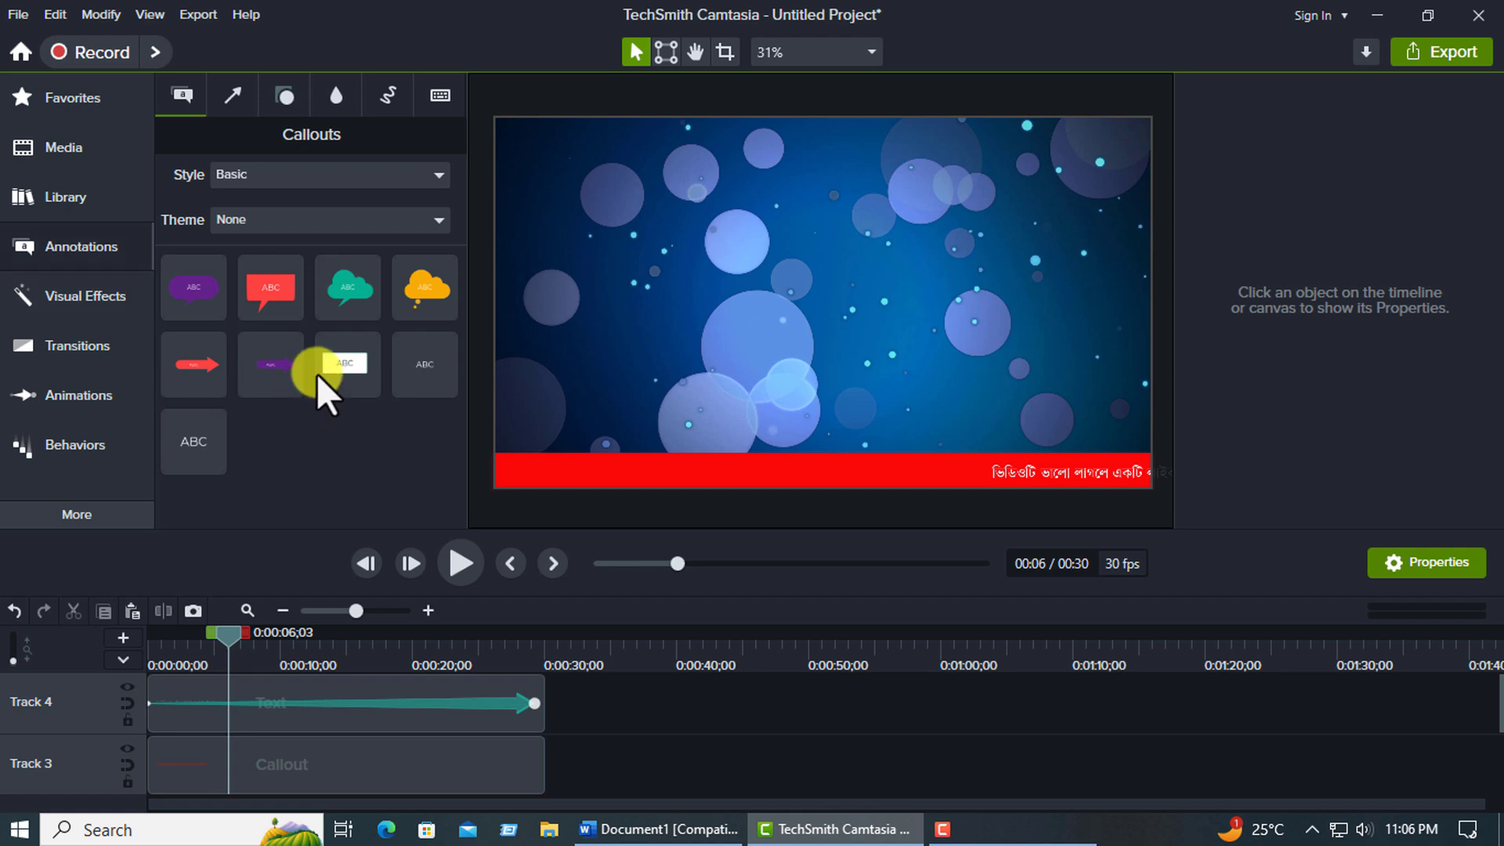
drag(337, 365, 552, 456)
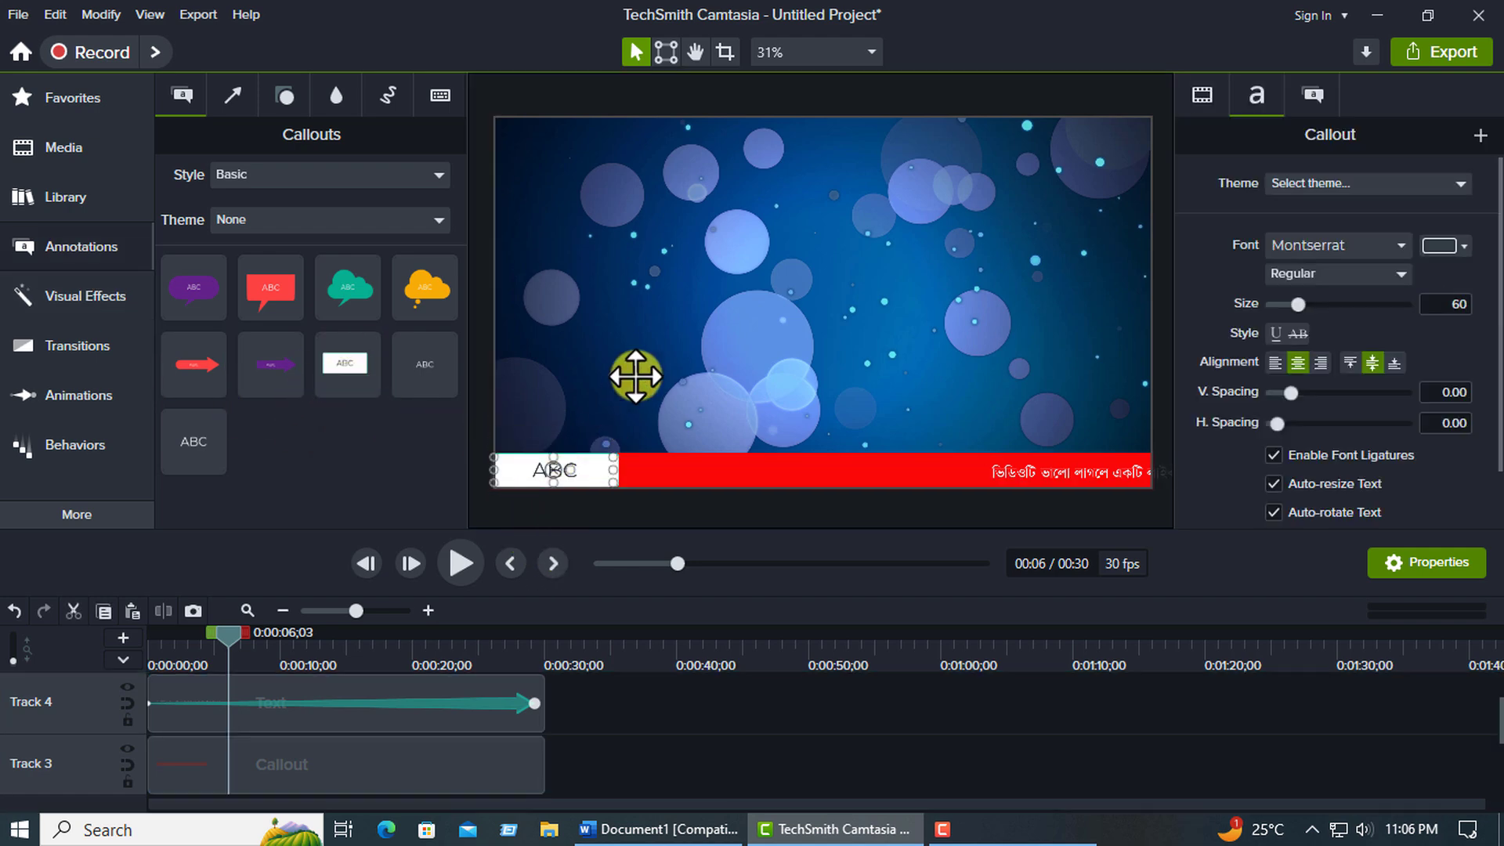
click(632, 370)
click(554, 462)
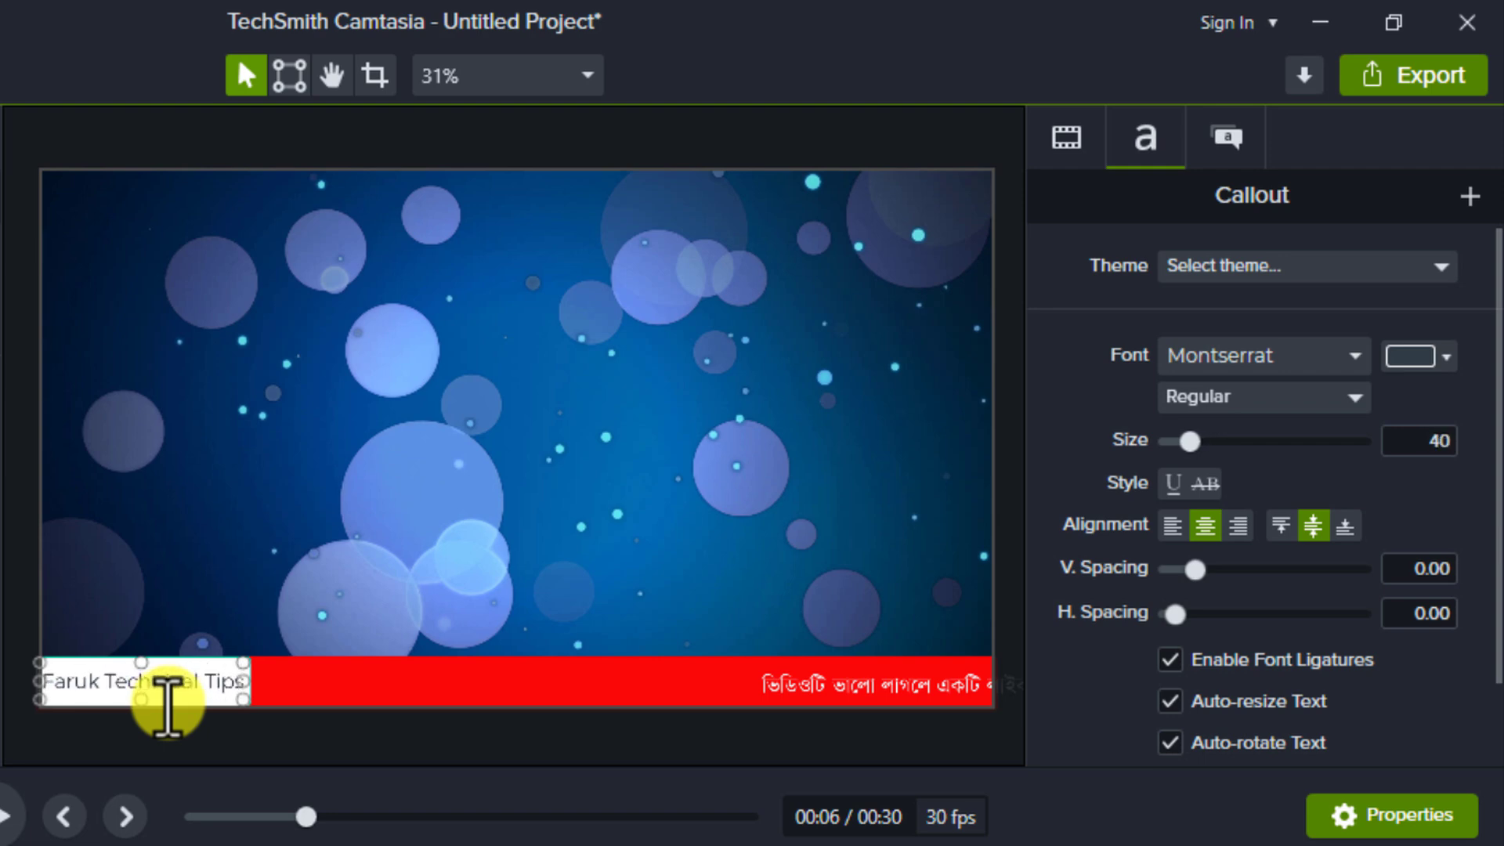
Set the font size of the white callout's text to 35.
click(222, 561)
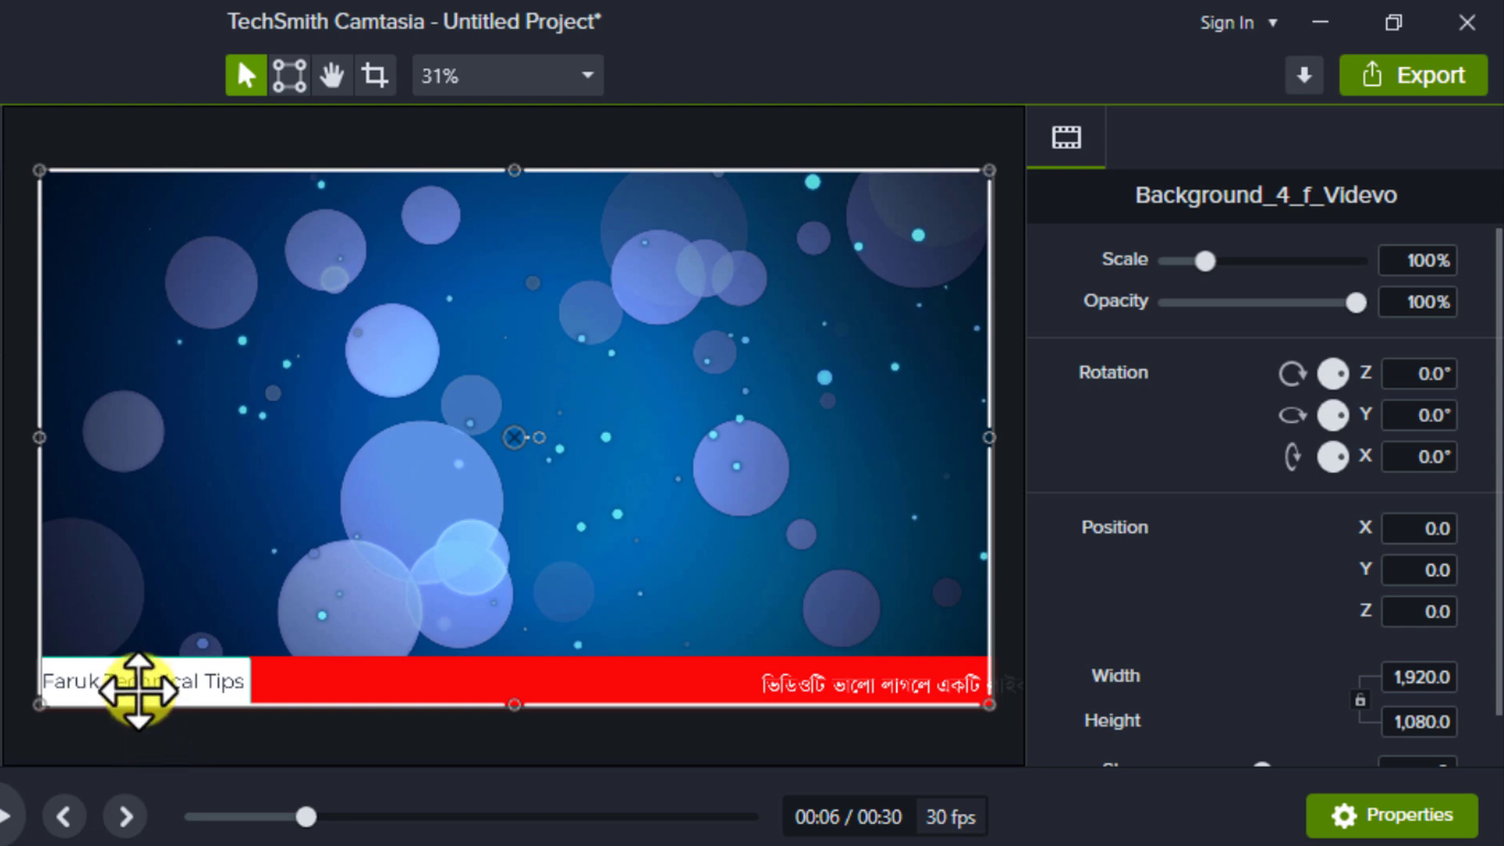
click(139, 673)
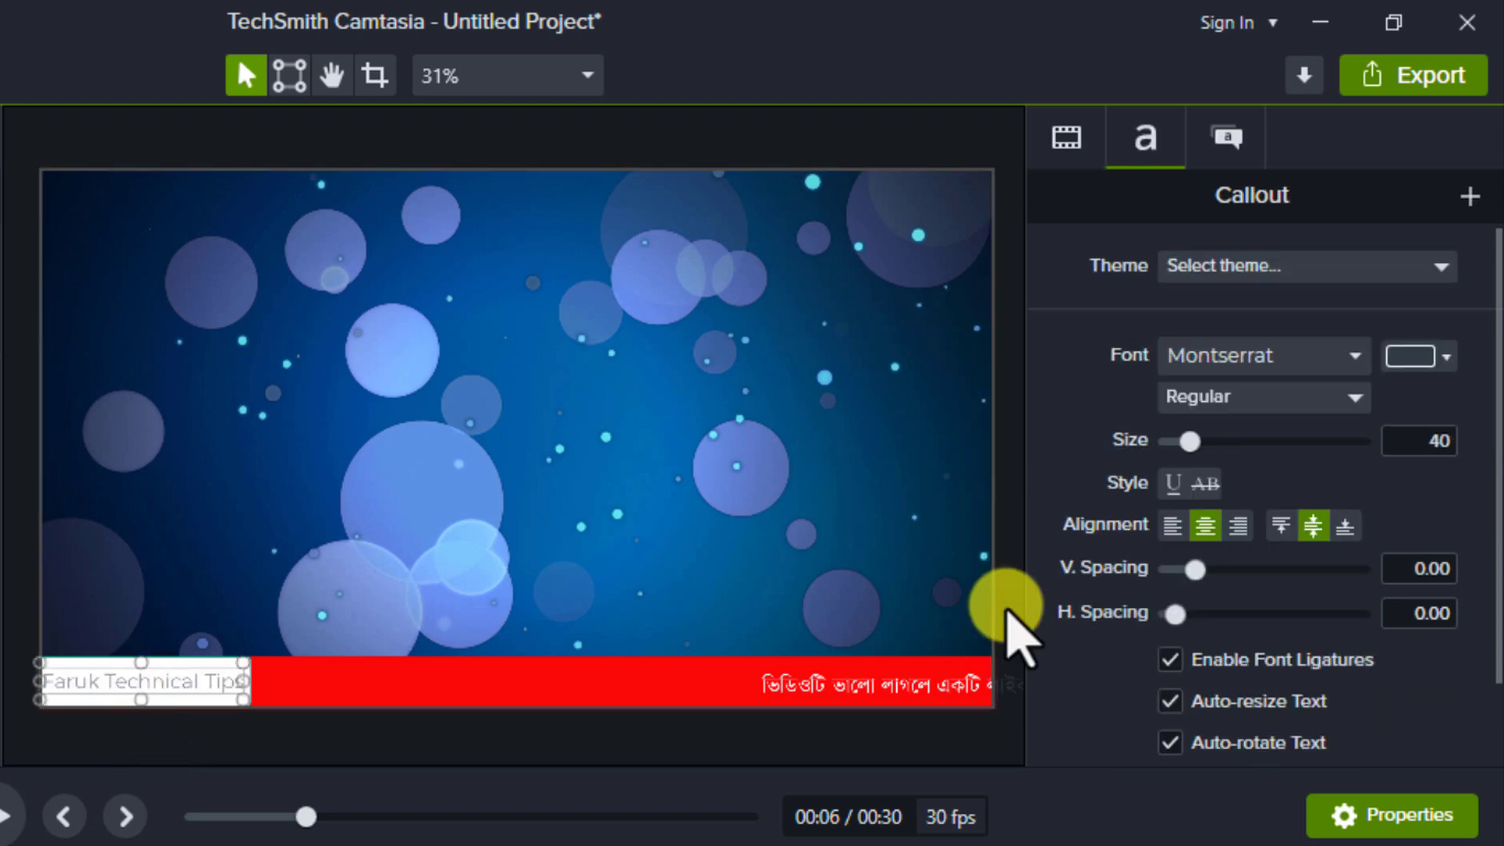
click(1399, 446)
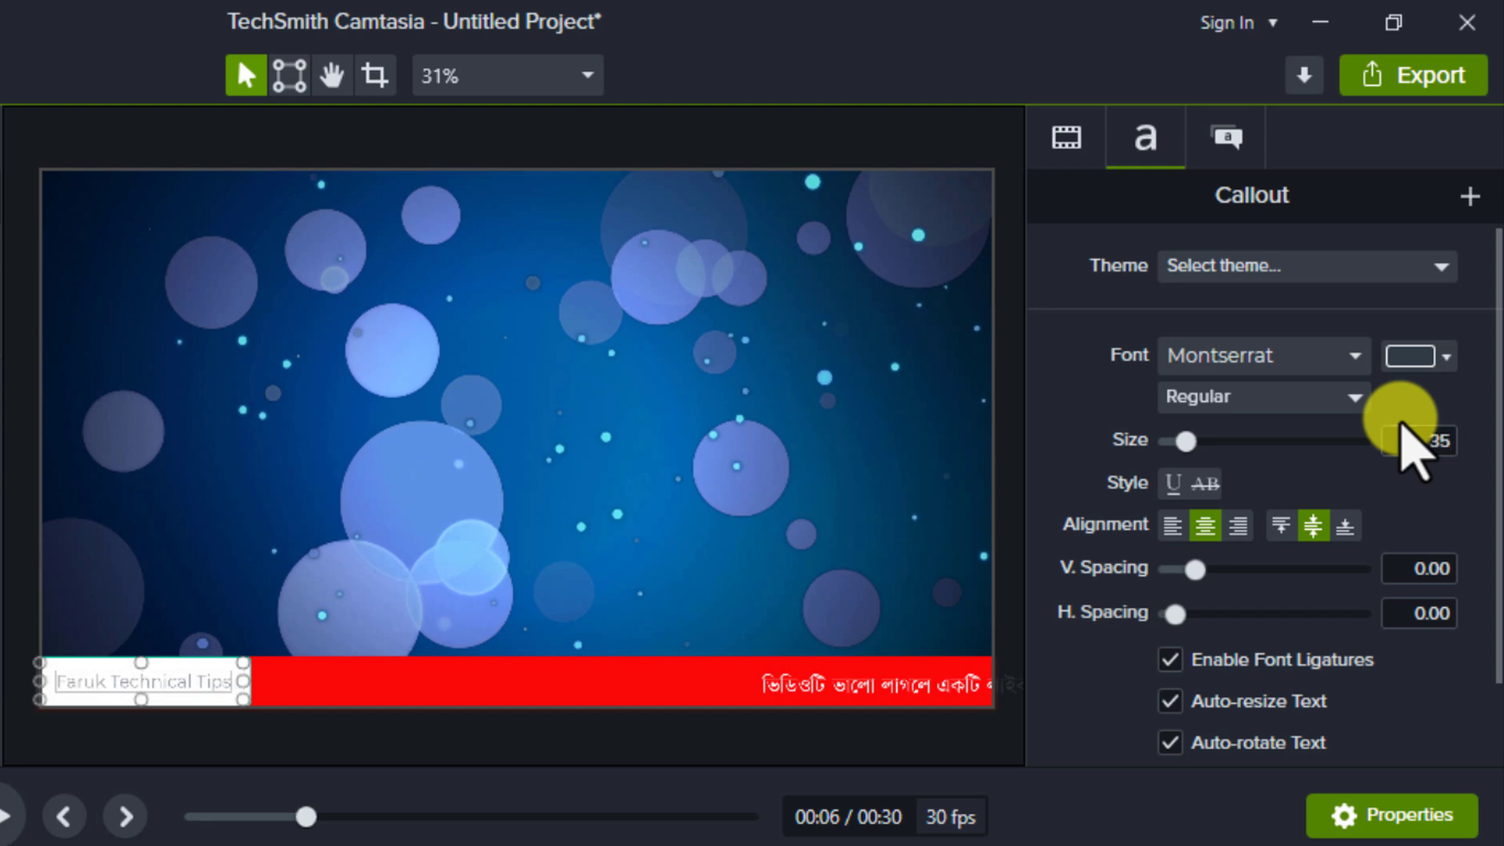
Set the font style of the white channel-name callout's text to Bold.
click(1354, 400)
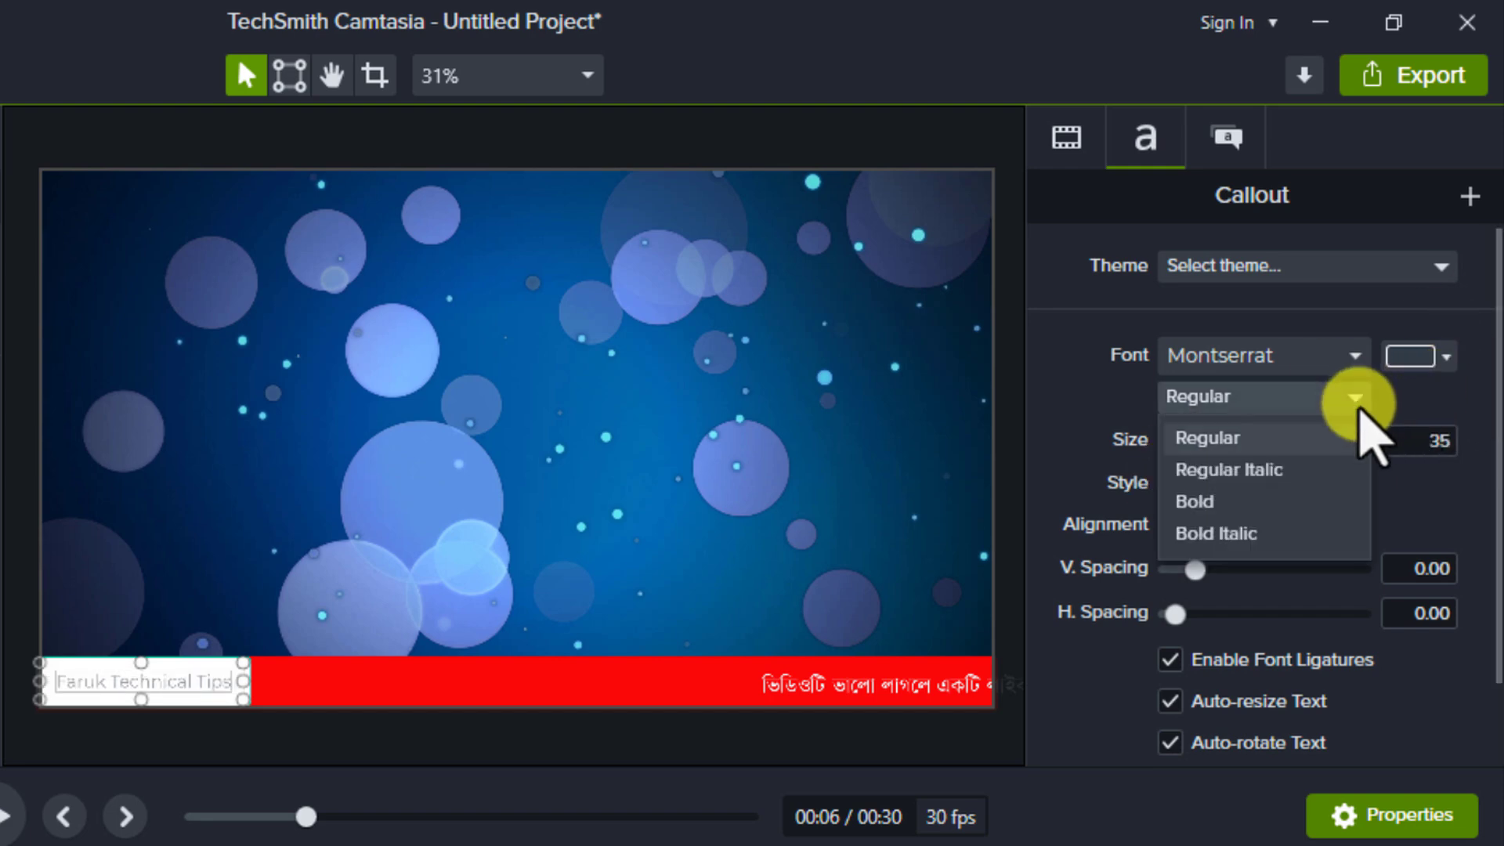
click(1240, 502)
click(396, 680)
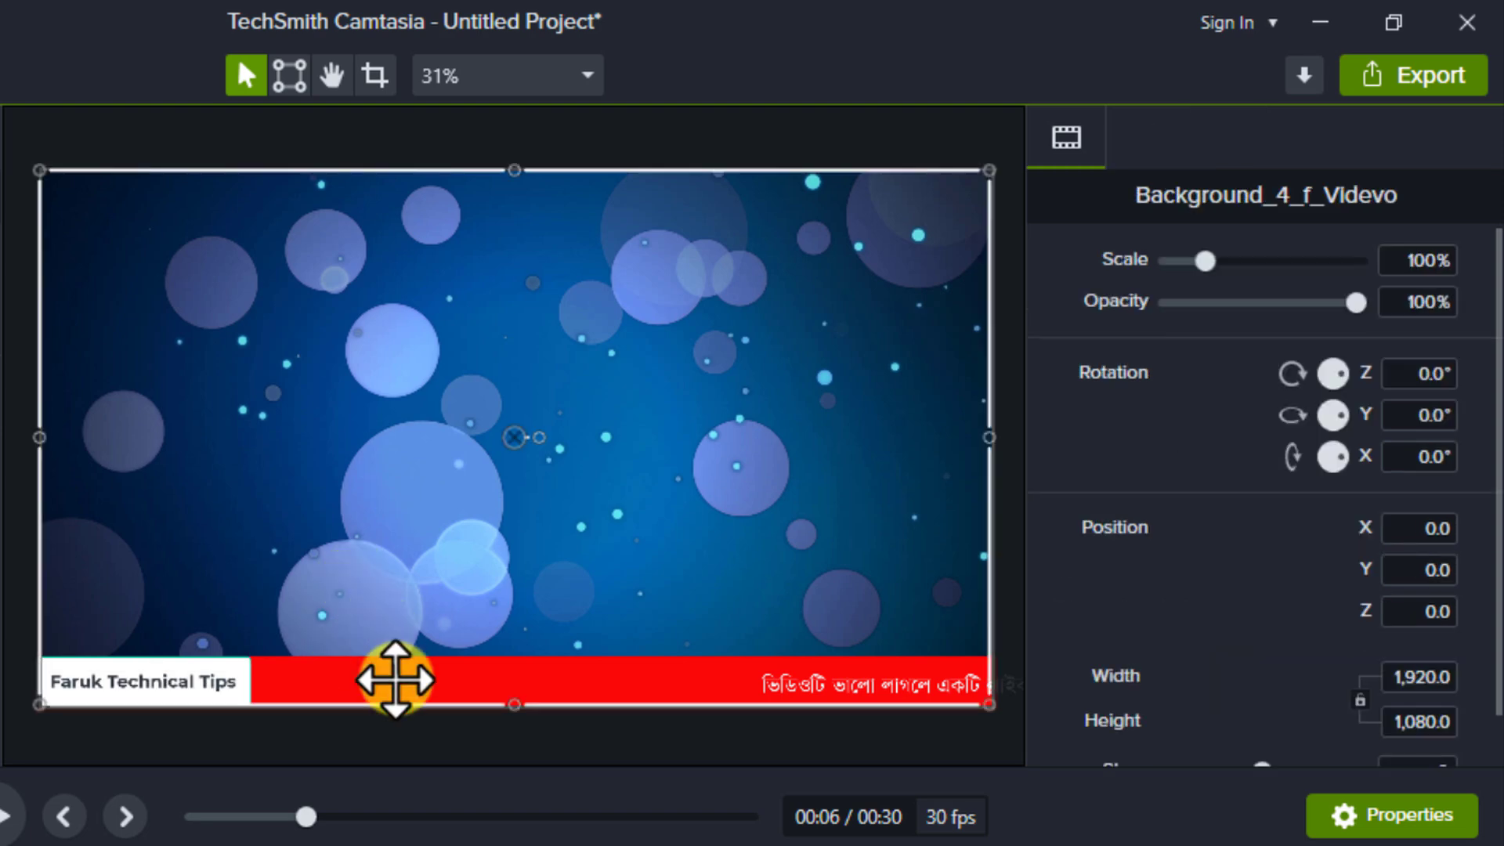
click(191, 688)
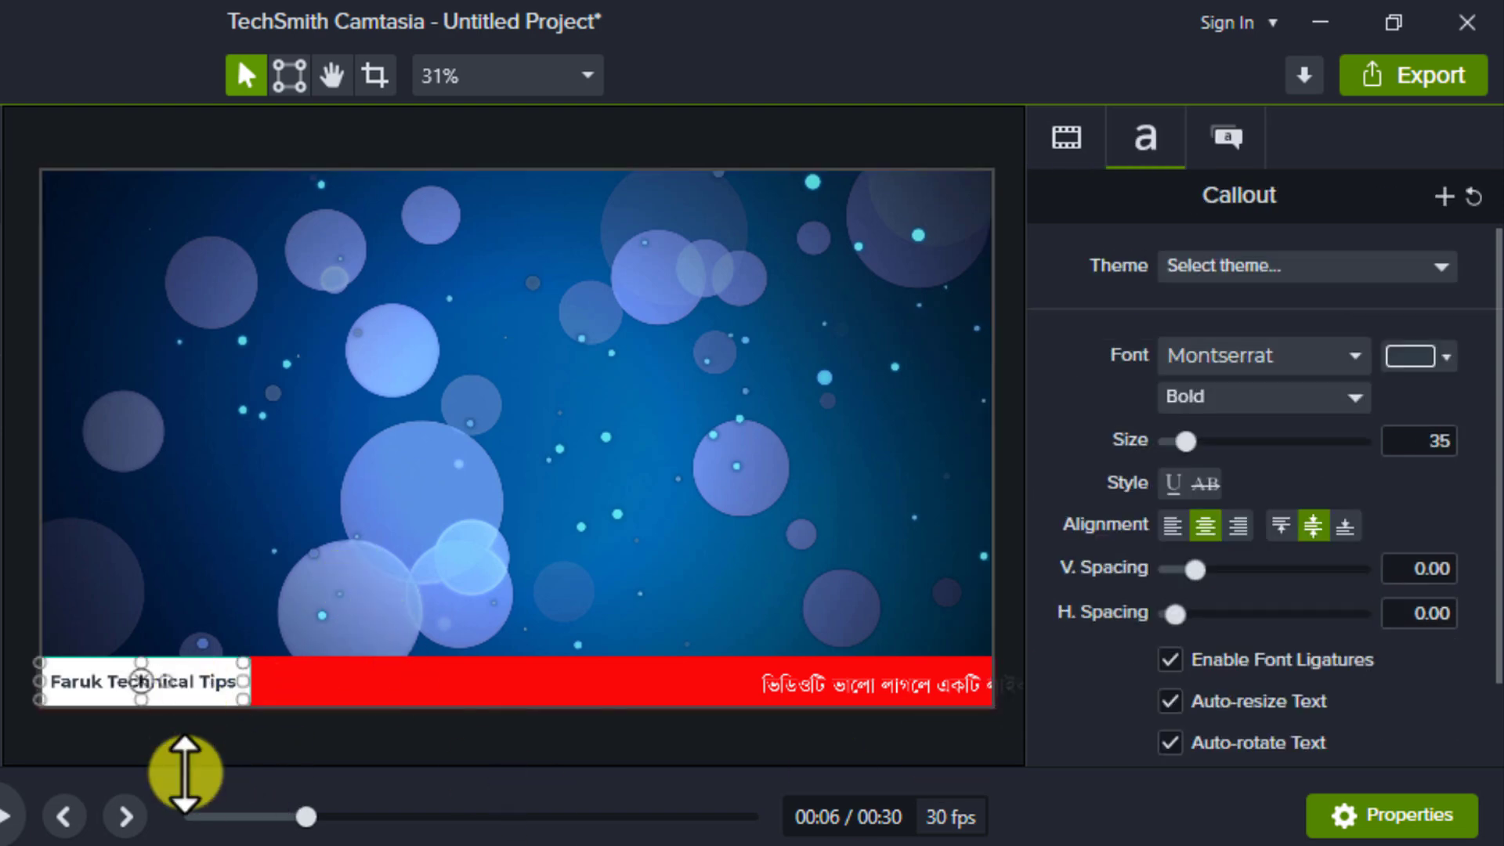
click(278, 693)
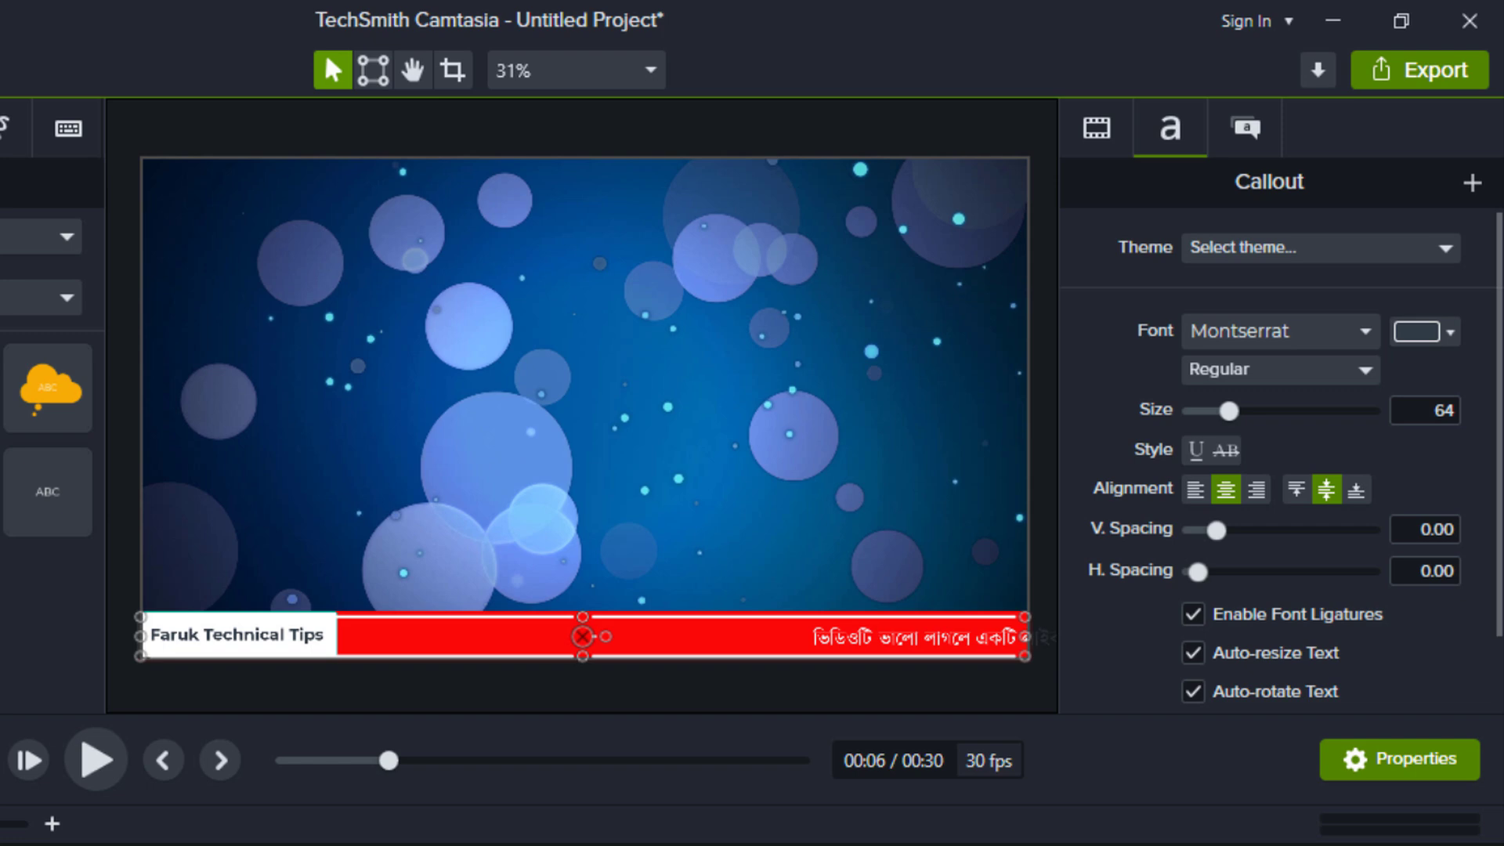
Extend the channel-name callout clip on Track 5 to end level with the text clip on Track 4.
click(186, 703)
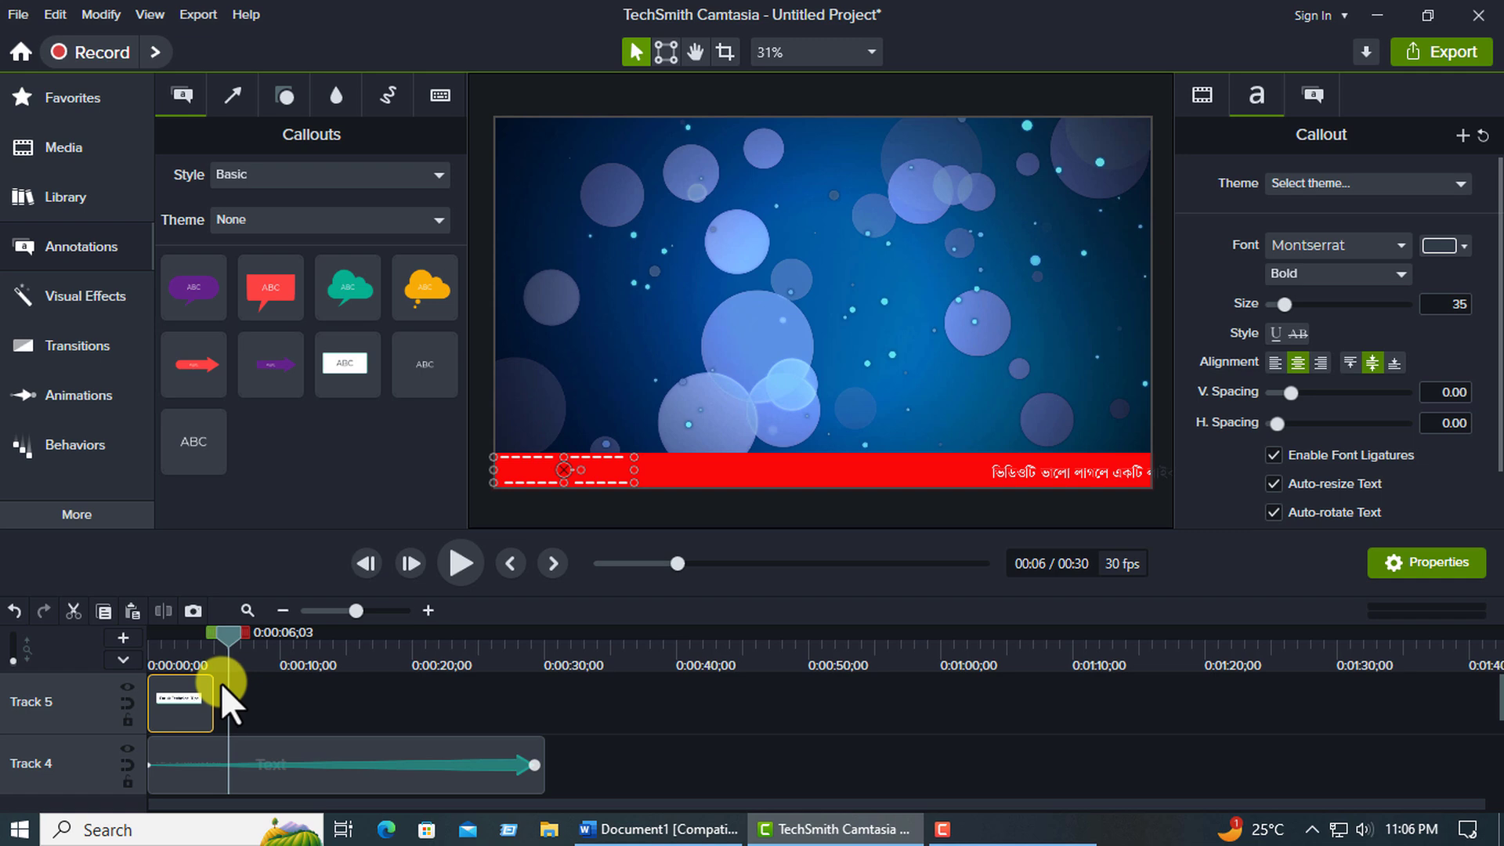
drag(211, 700, 544, 726)
scroll(411, 772, down, 3)
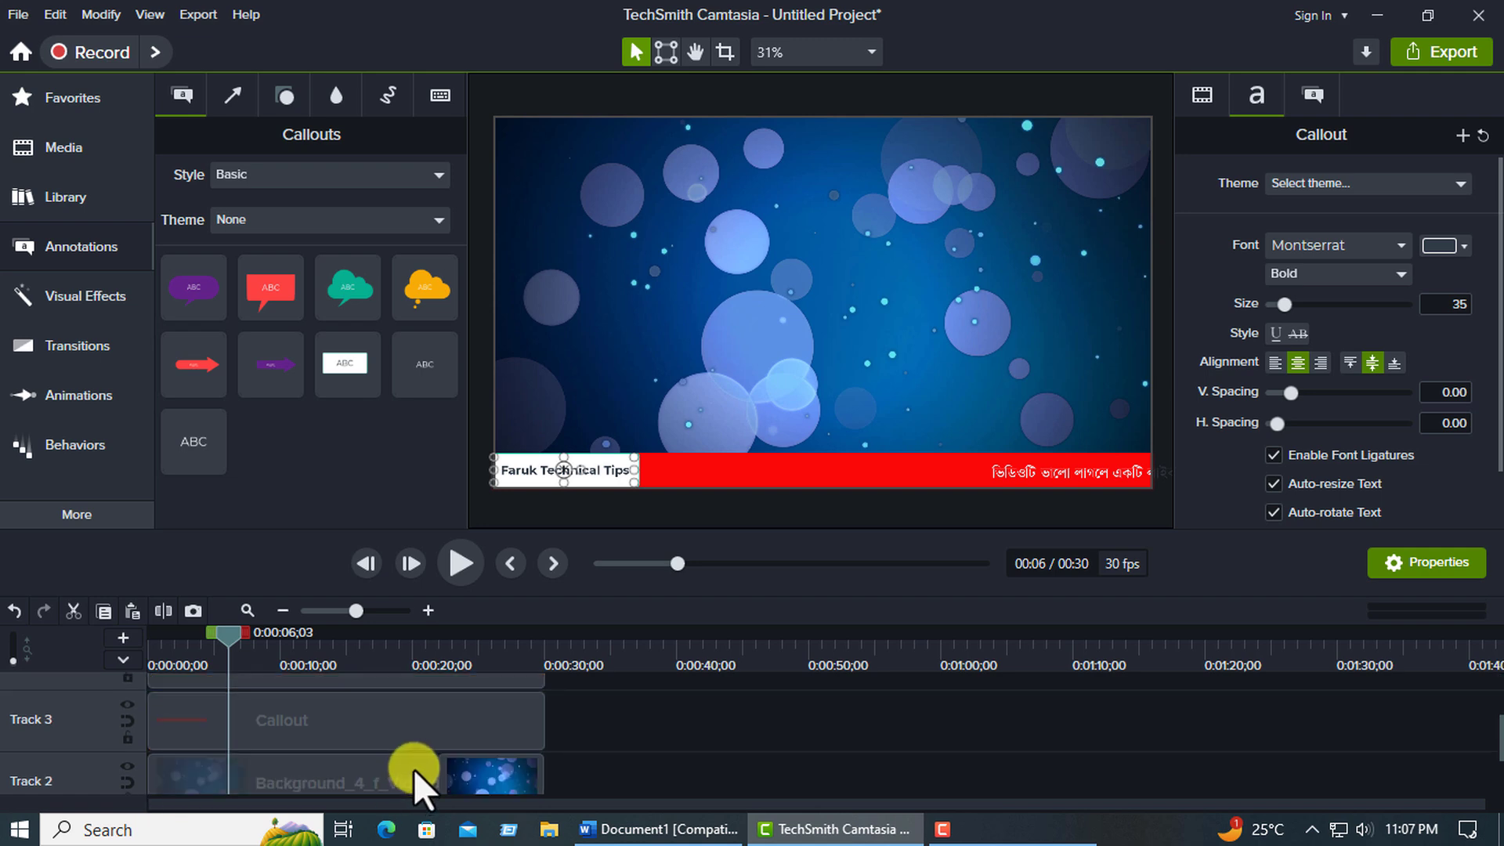
scroll(413, 768, up, 3)
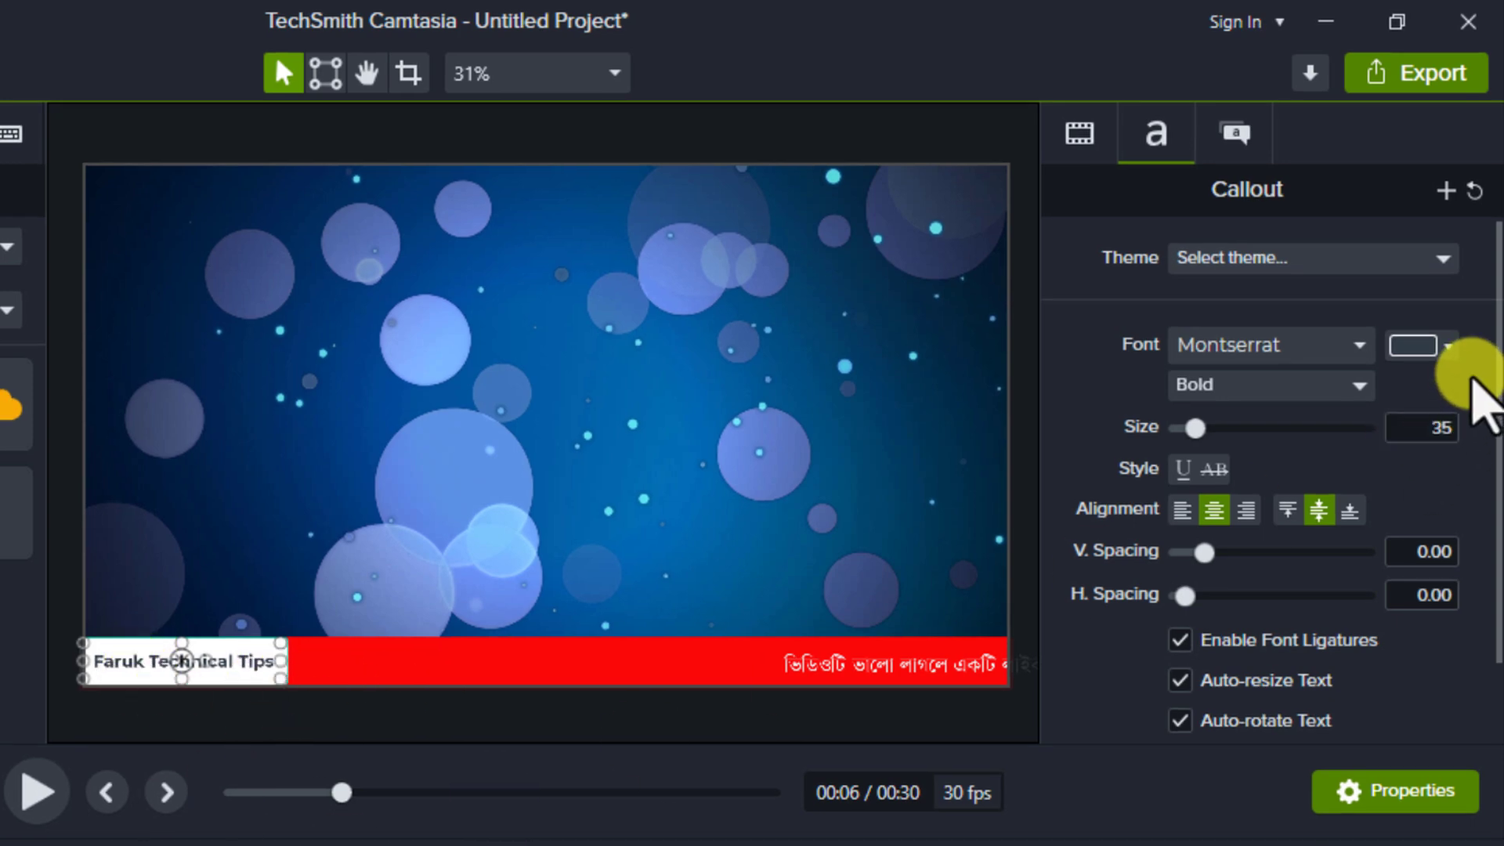
Set both the fill and the outline of the channel-name callout to black.
click(1240, 137)
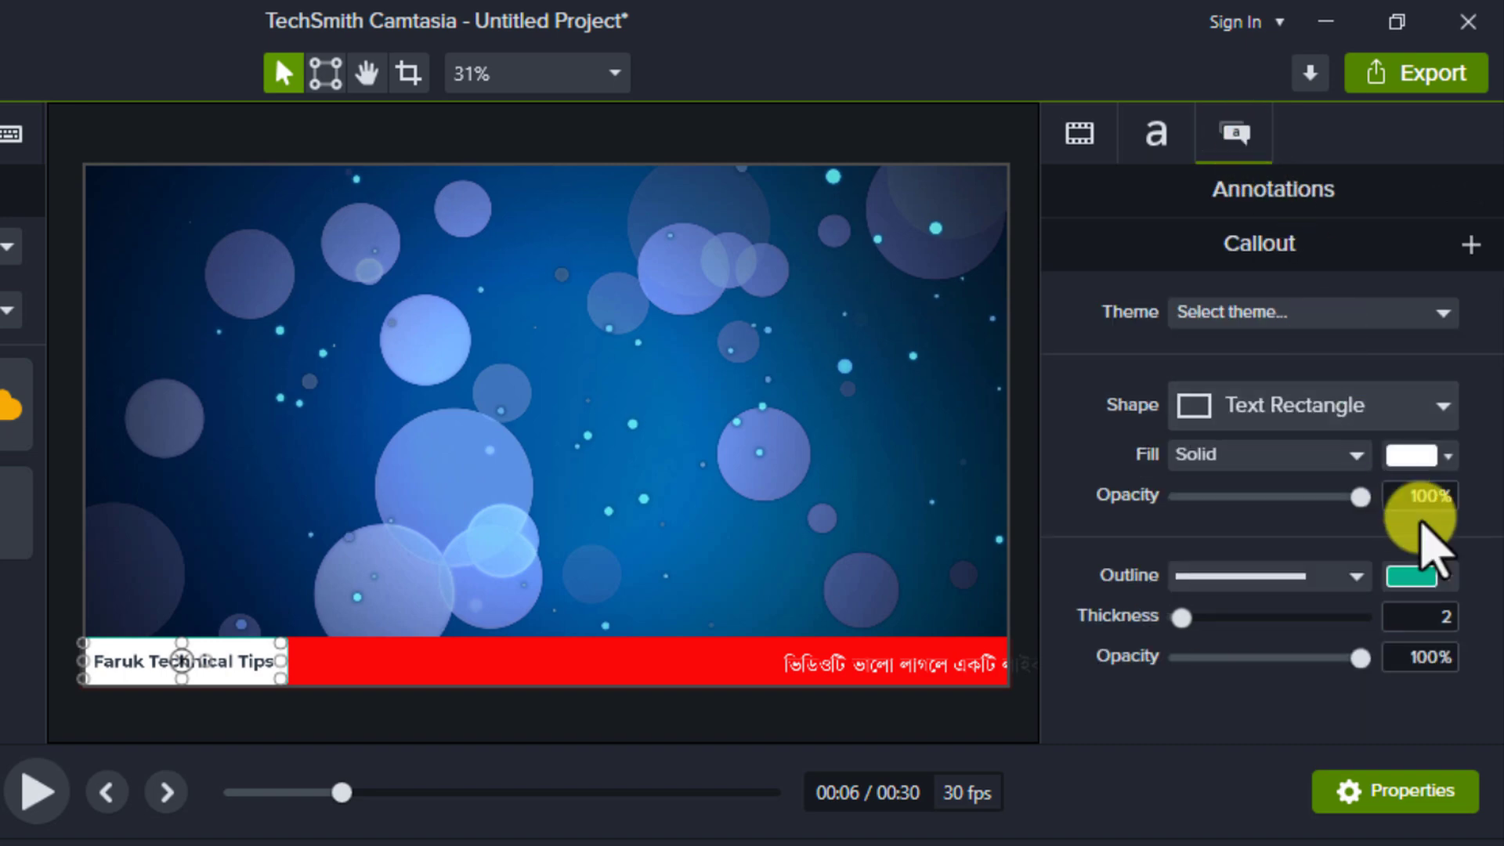
click(1444, 458)
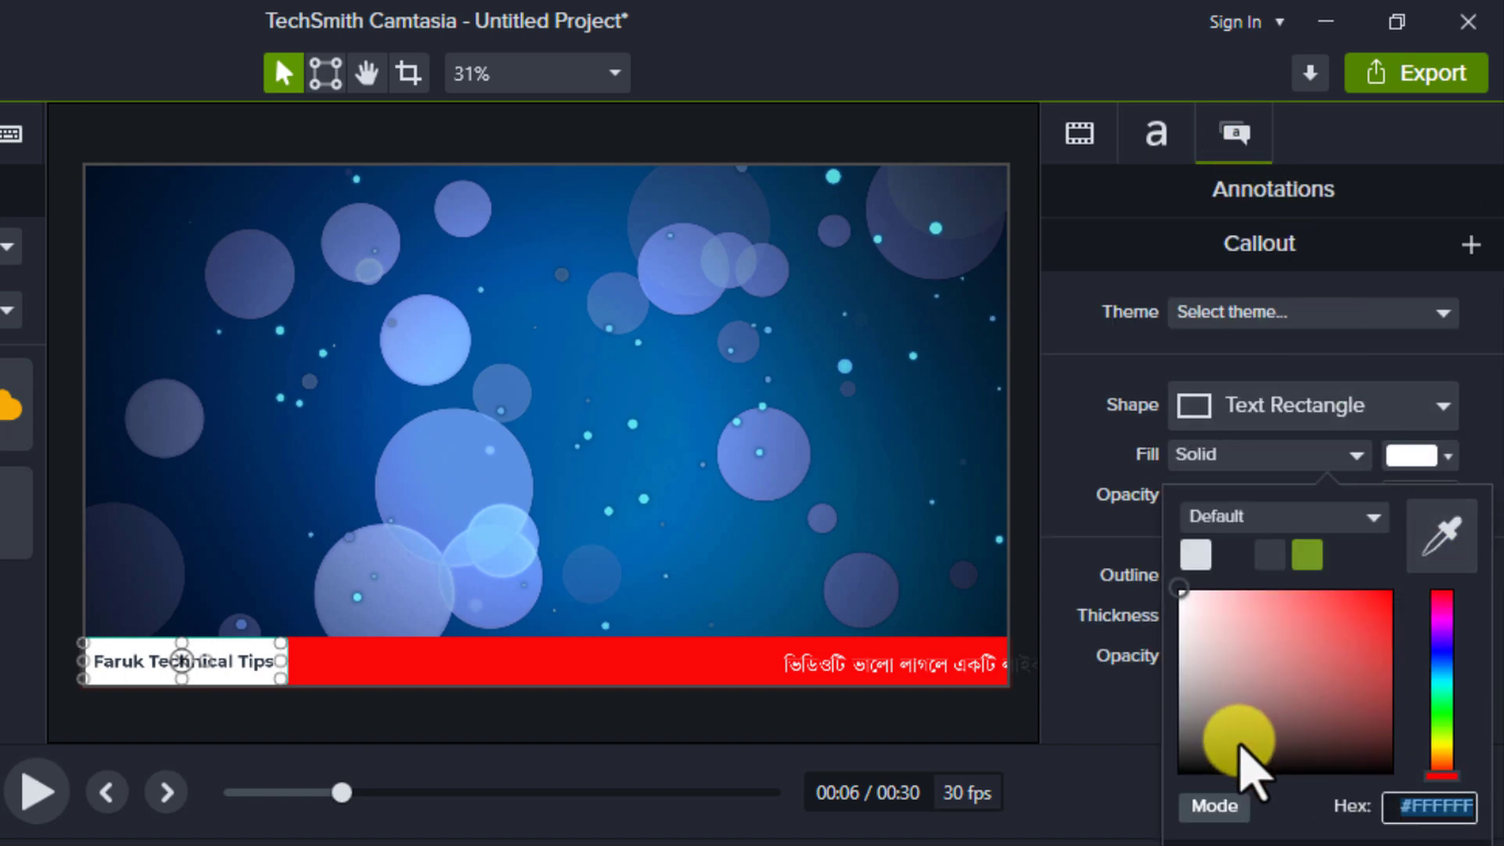
drag(1229, 719, 1177, 772)
click(1072, 369)
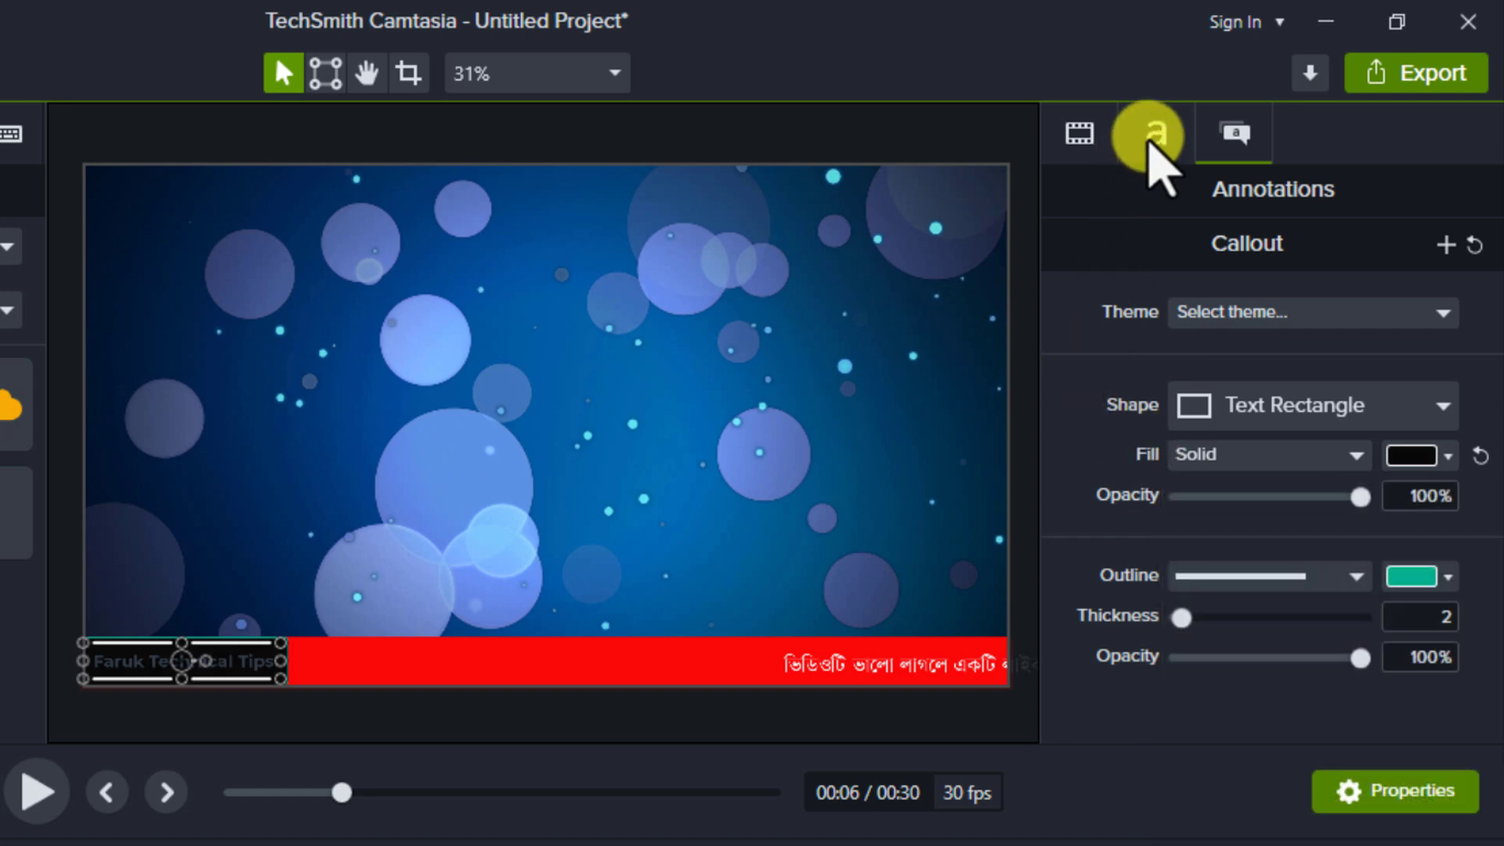
click(1430, 584)
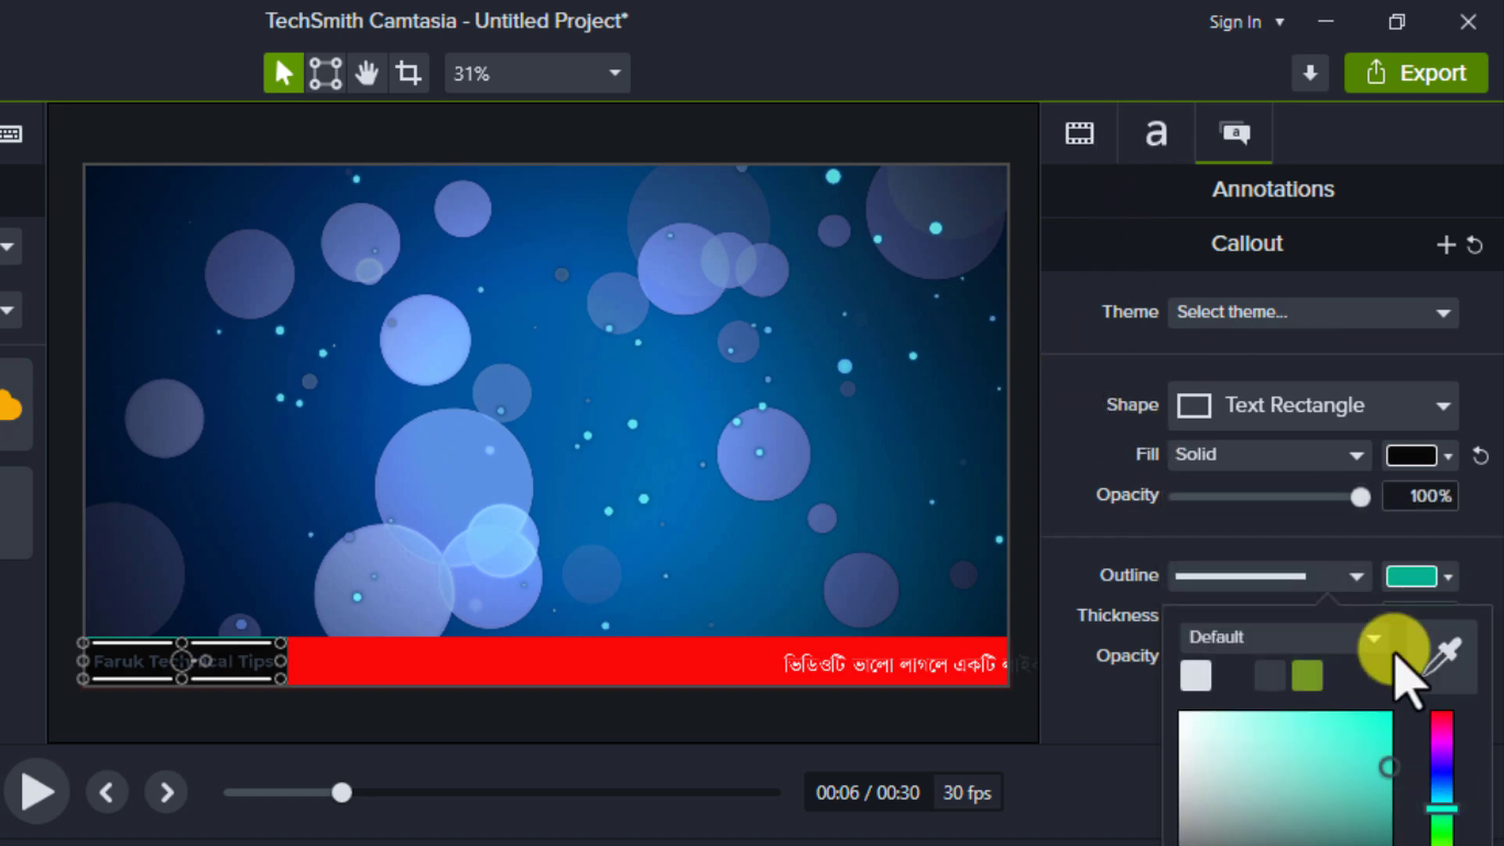
drag(1270, 807, 1183, 844)
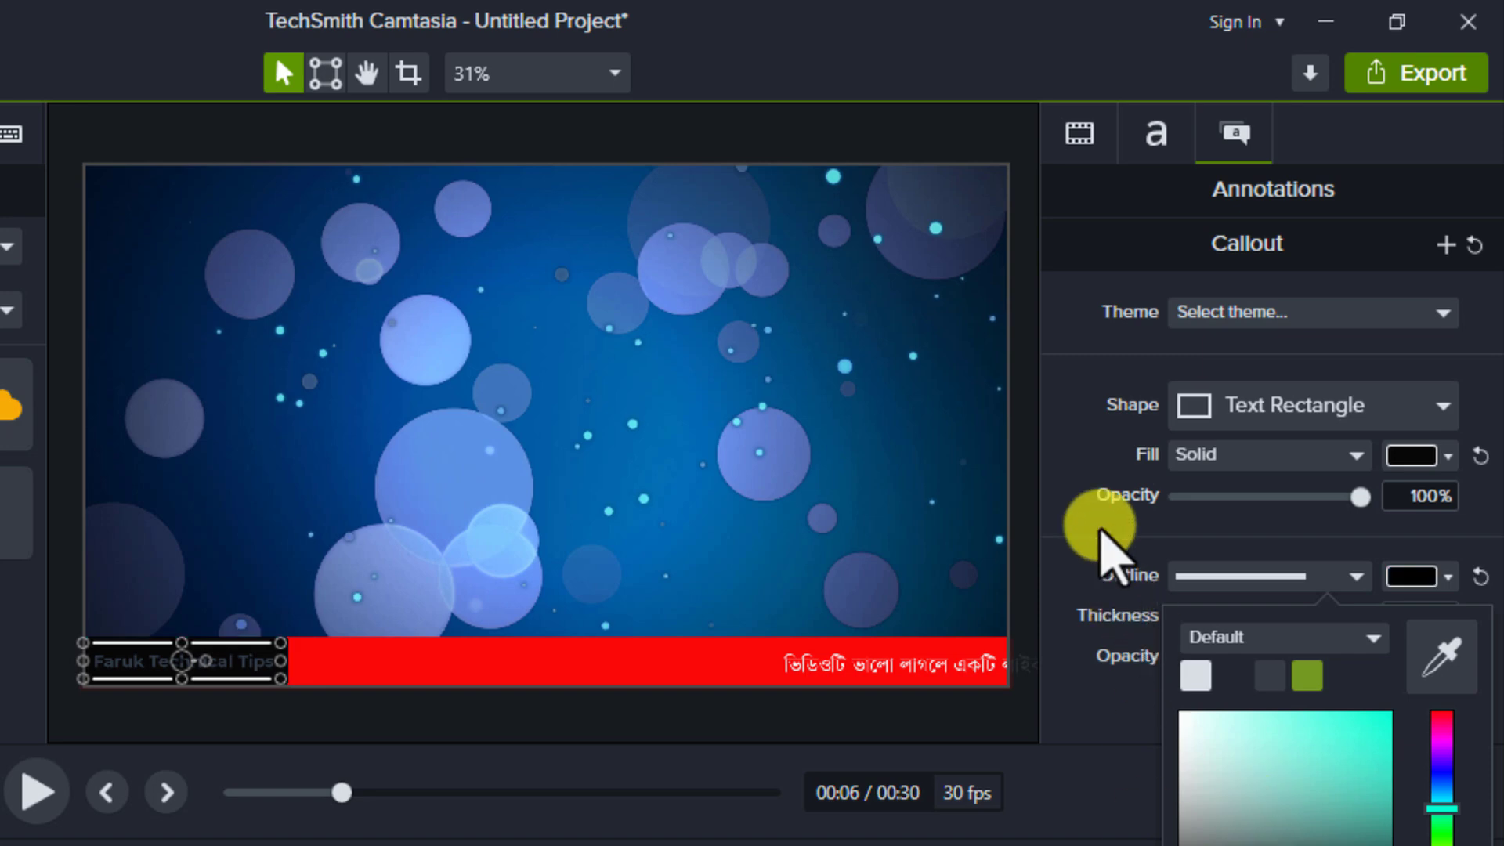
click(1108, 520)
Set the font colour of the channel-name callout's text to bright green, #07FB07.
click(1150, 143)
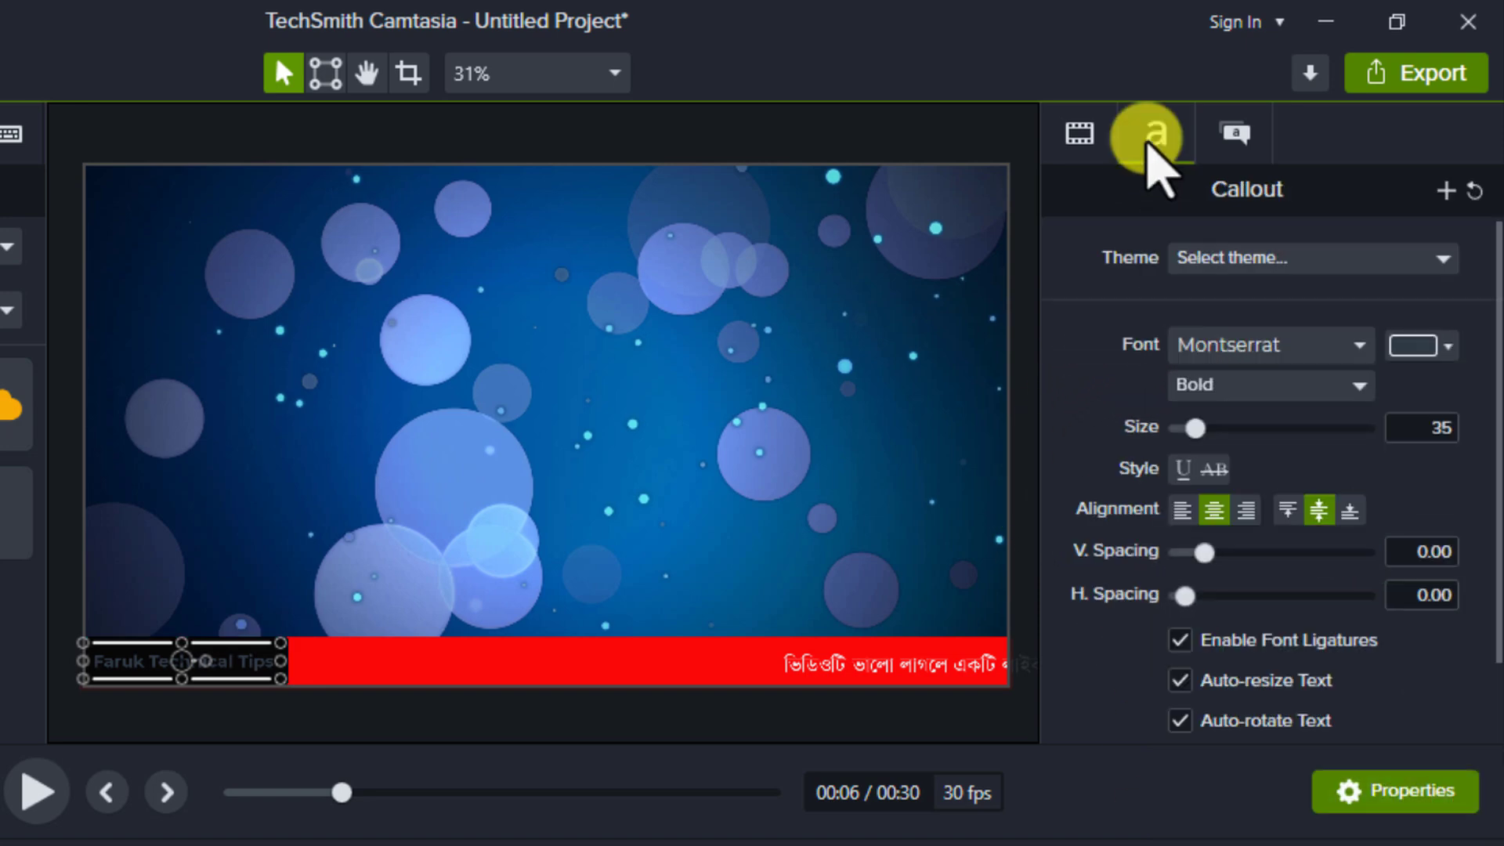
click(1451, 349)
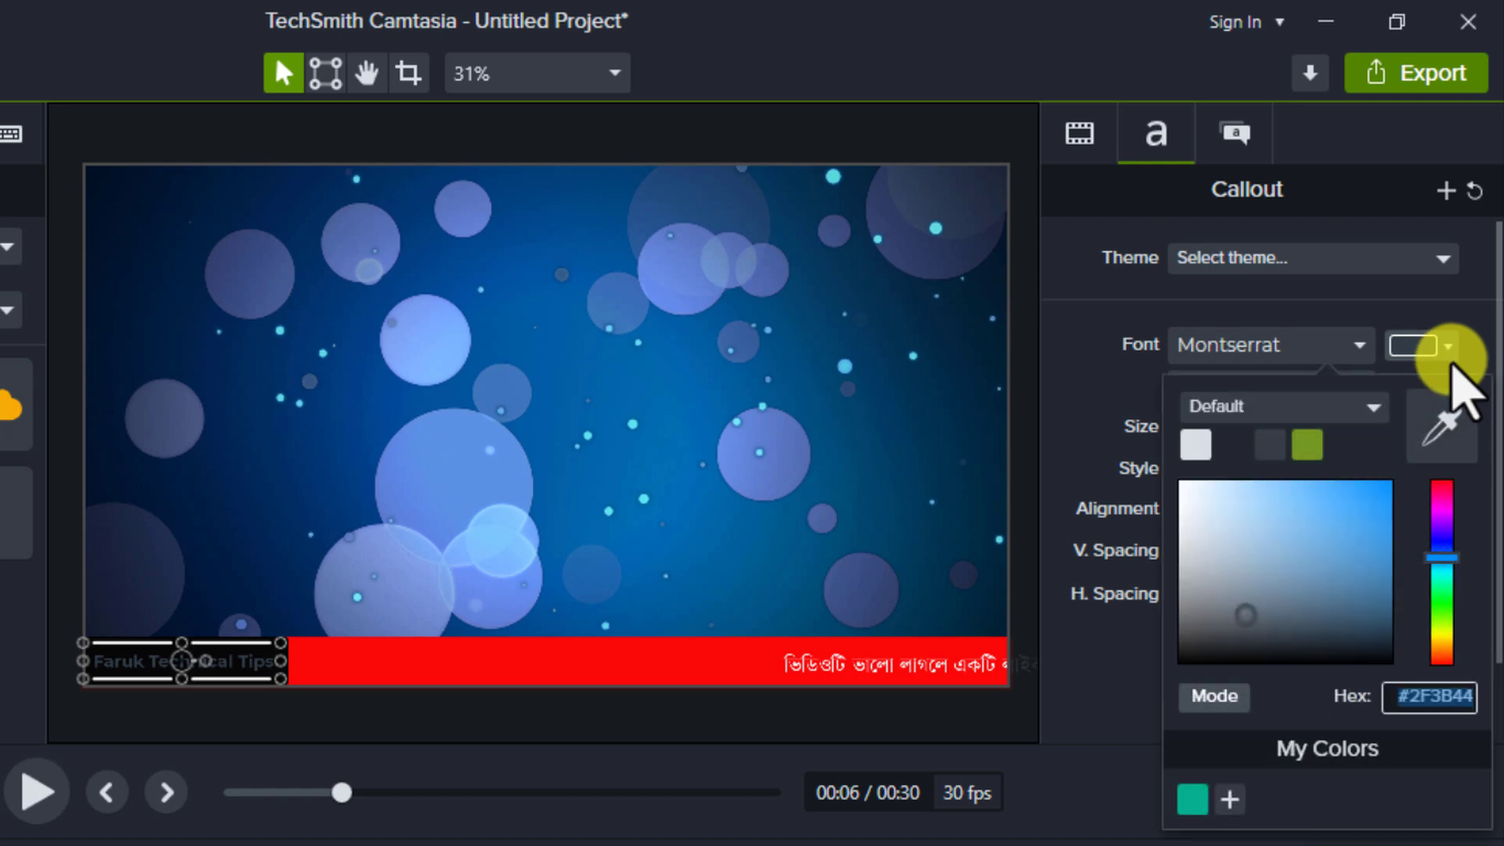
click(1441, 607)
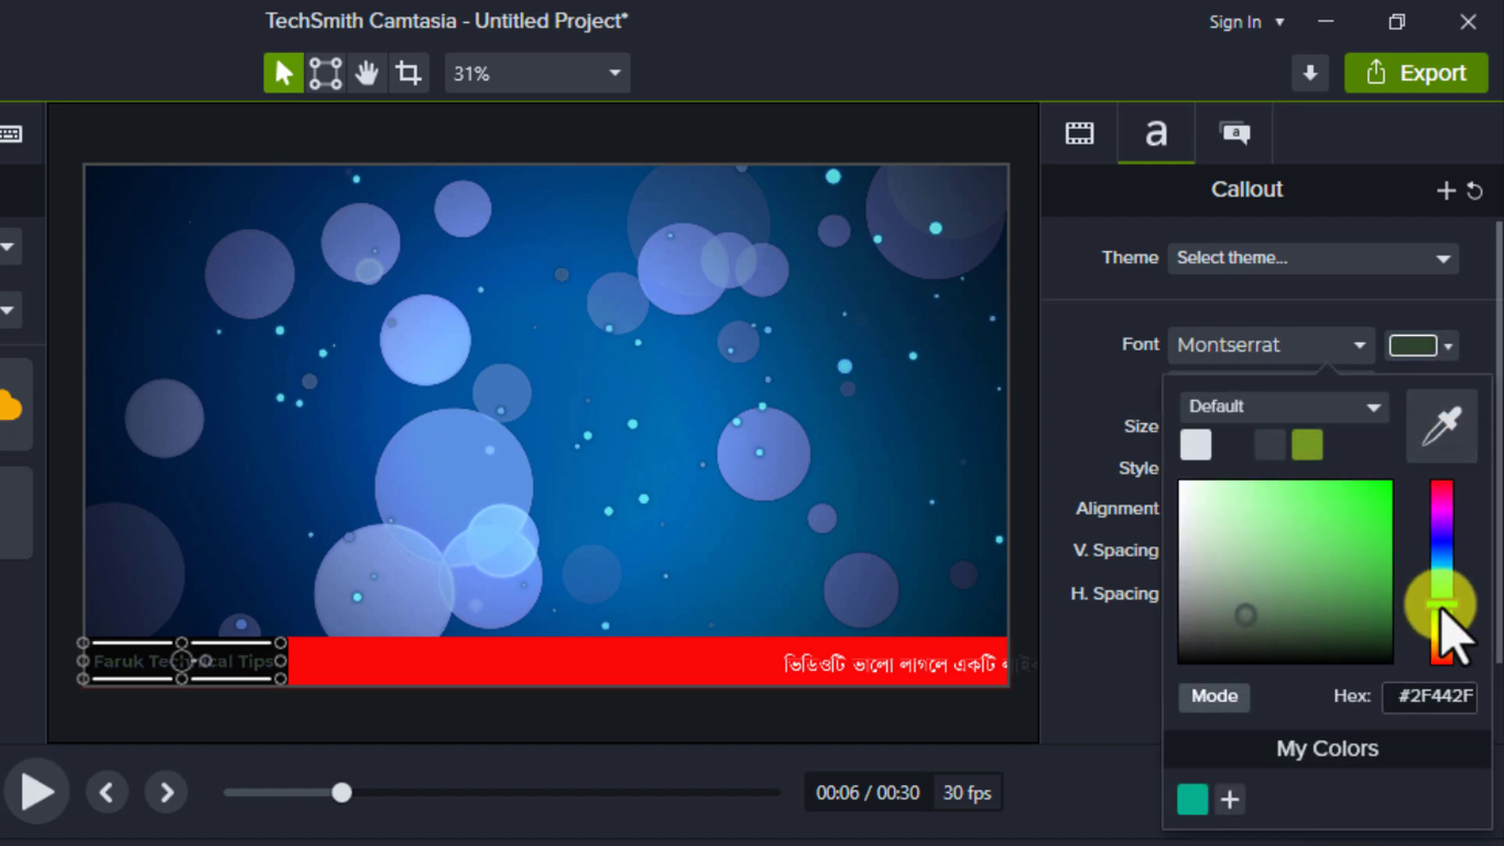
click(1388, 483)
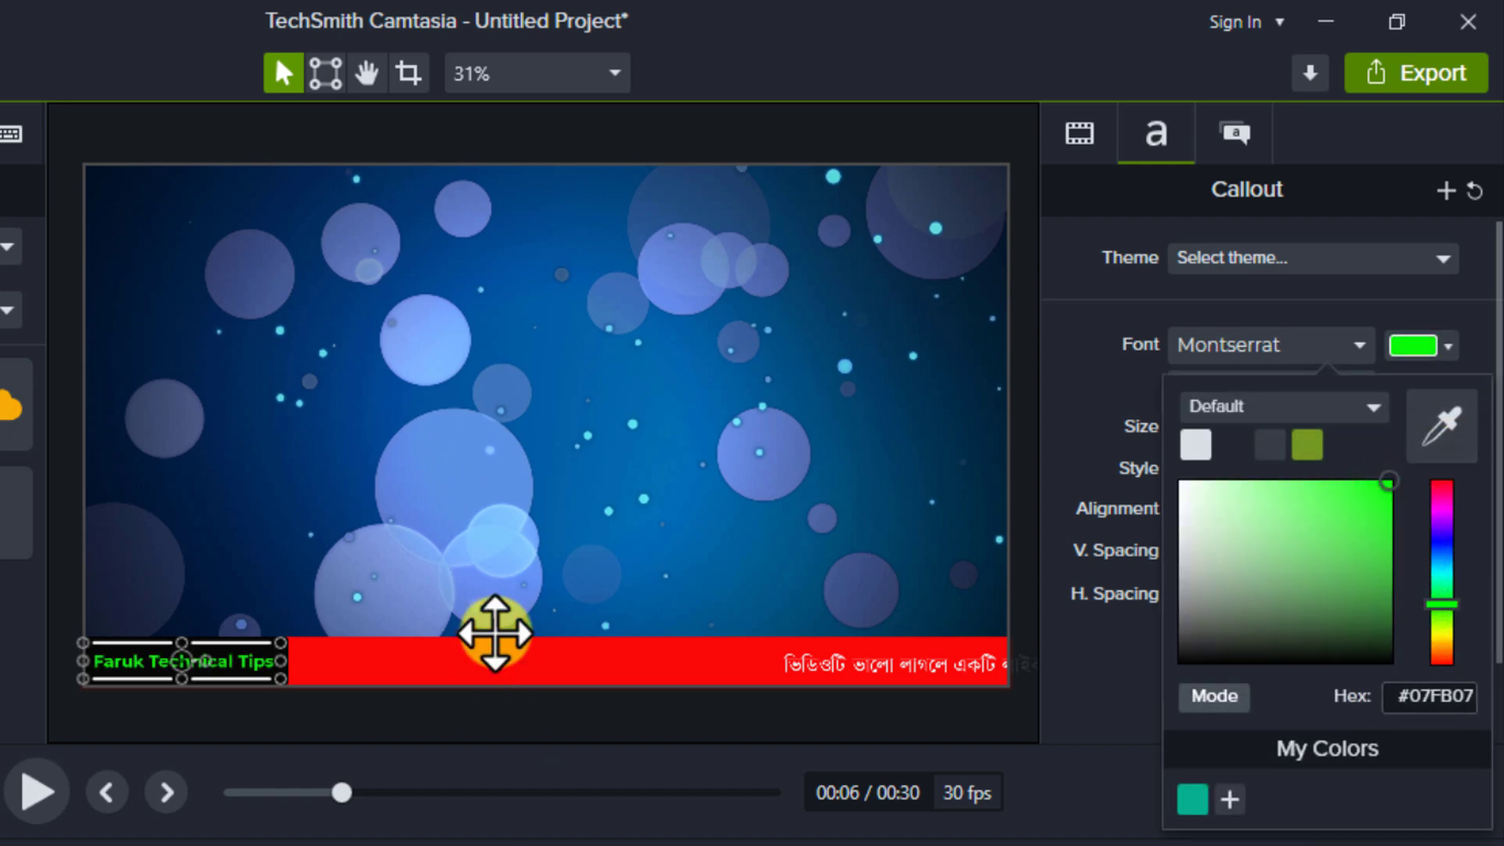
click(487, 558)
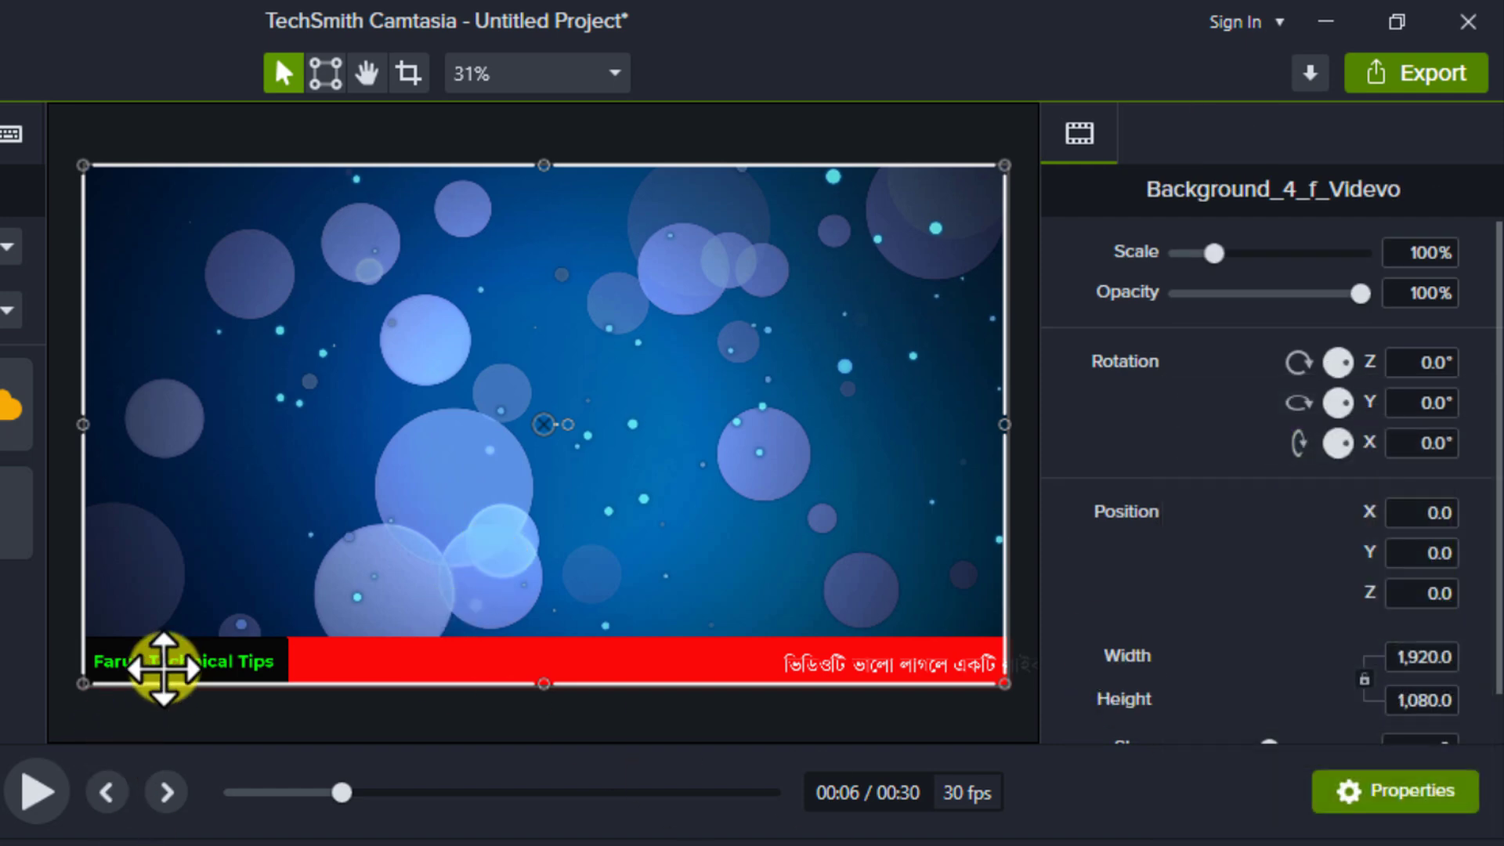
Recolour only the word "Technical" in the channel-name callout to yellow-green, #B3FB07.
click(157, 662)
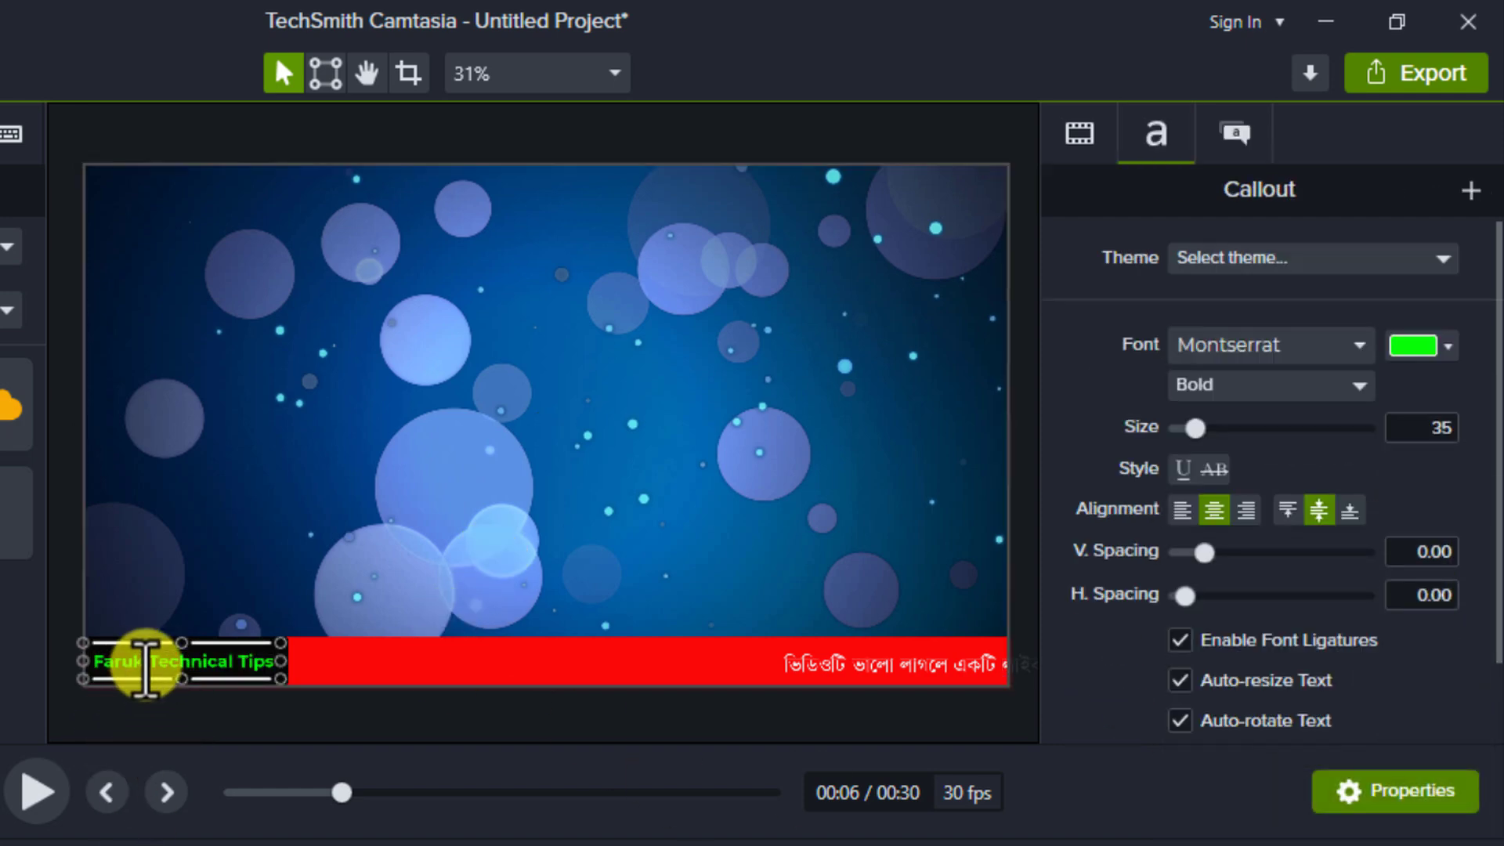
drag(147, 665, 225, 666)
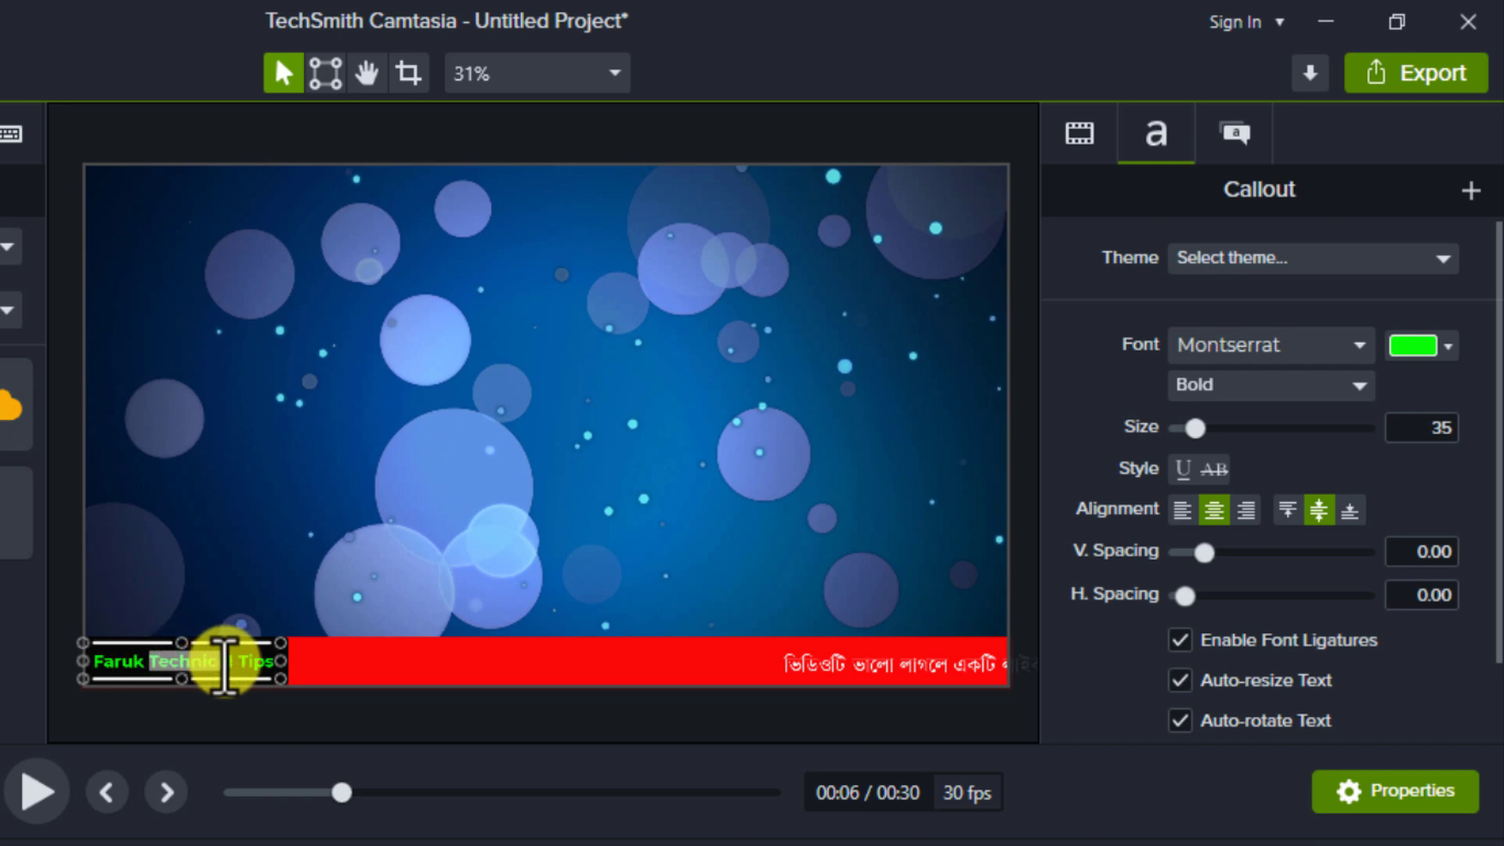
click(229, 666)
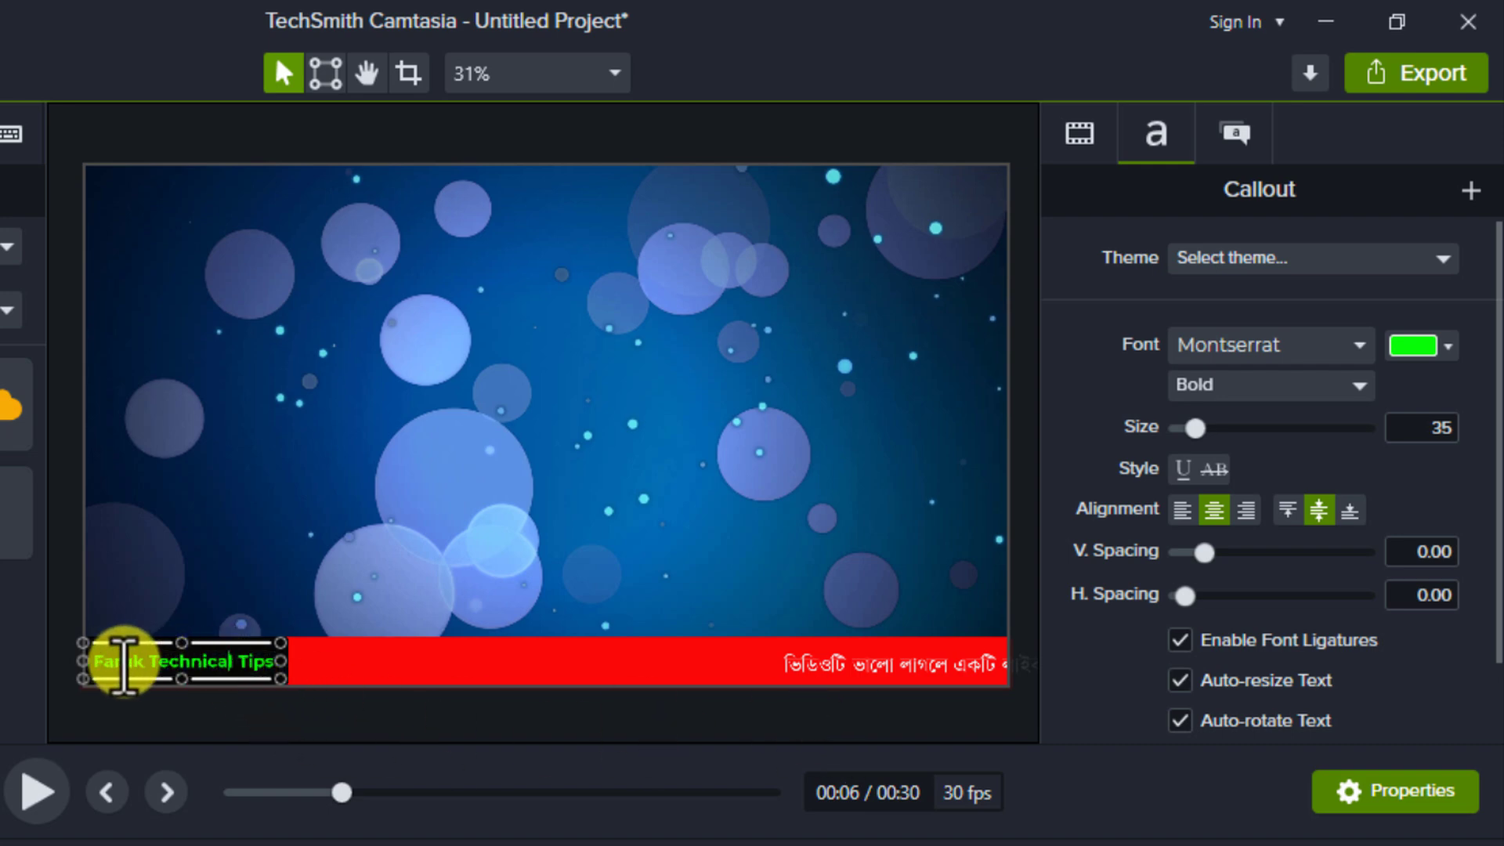
drag(144, 665, 229, 662)
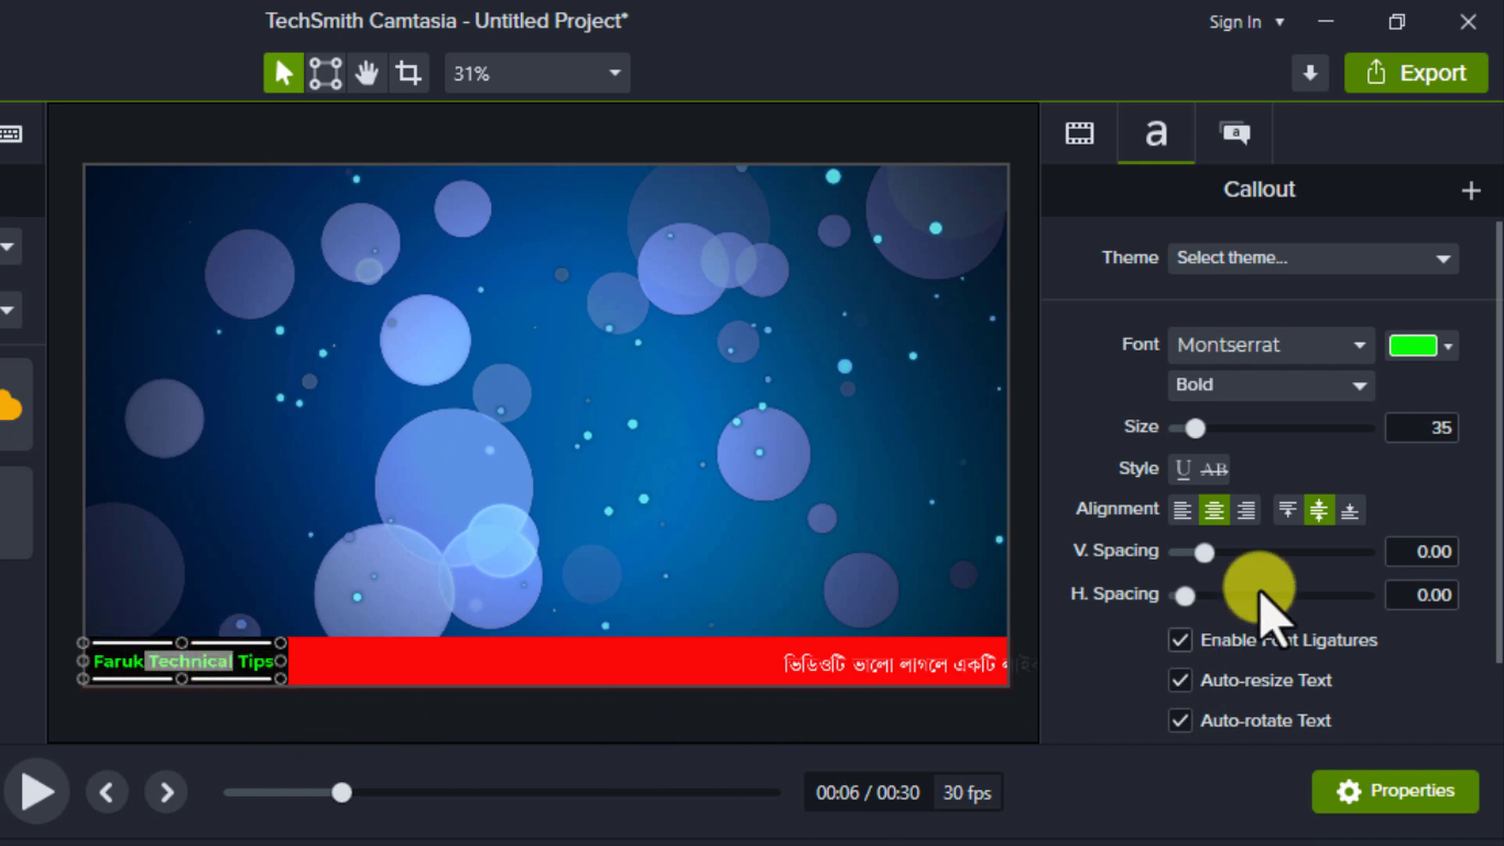
click(1447, 347)
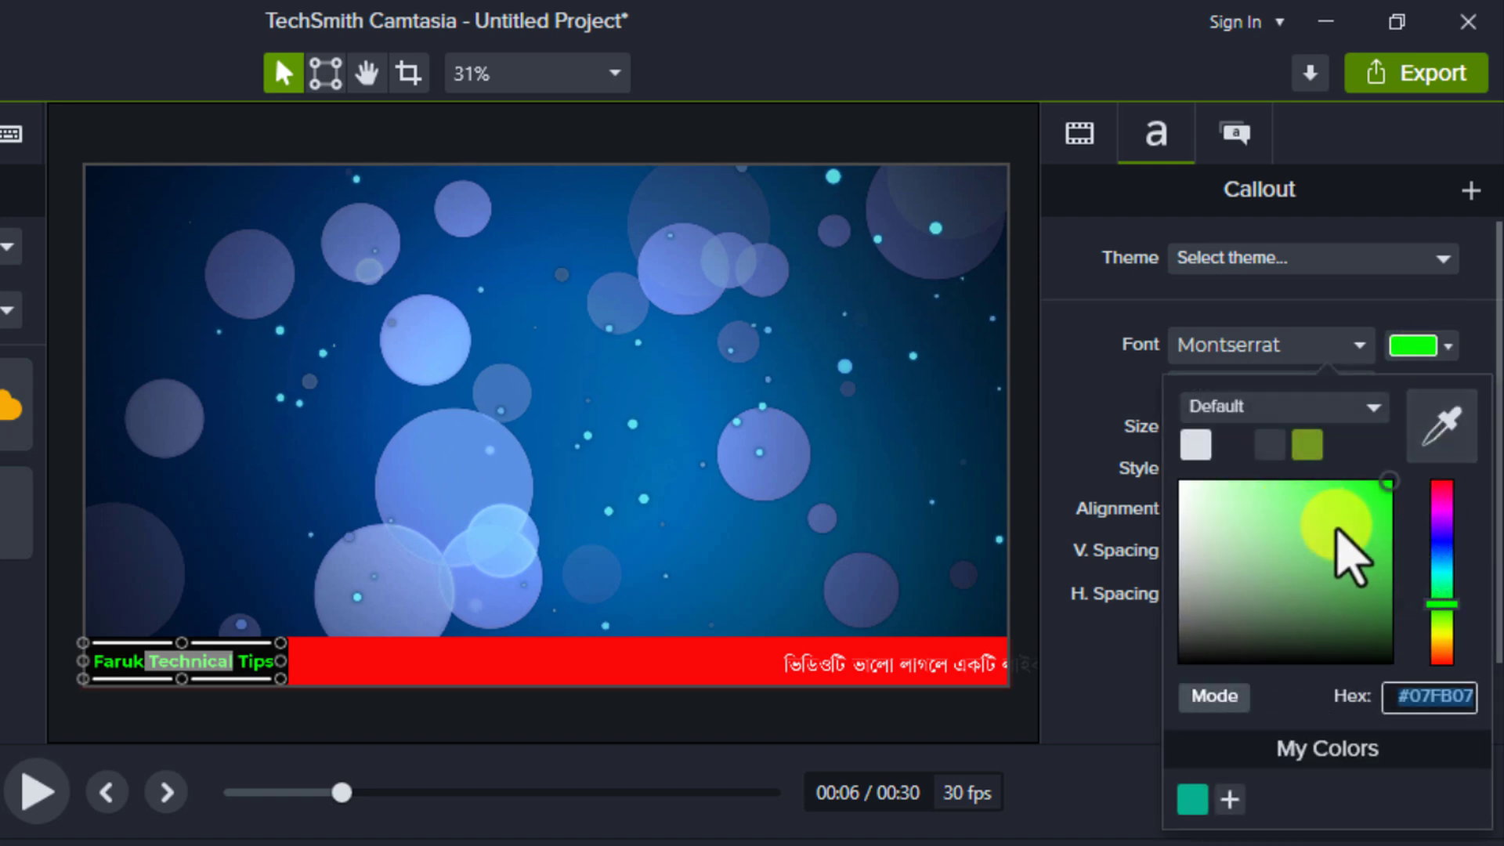
click(1426, 582)
click(1444, 626)
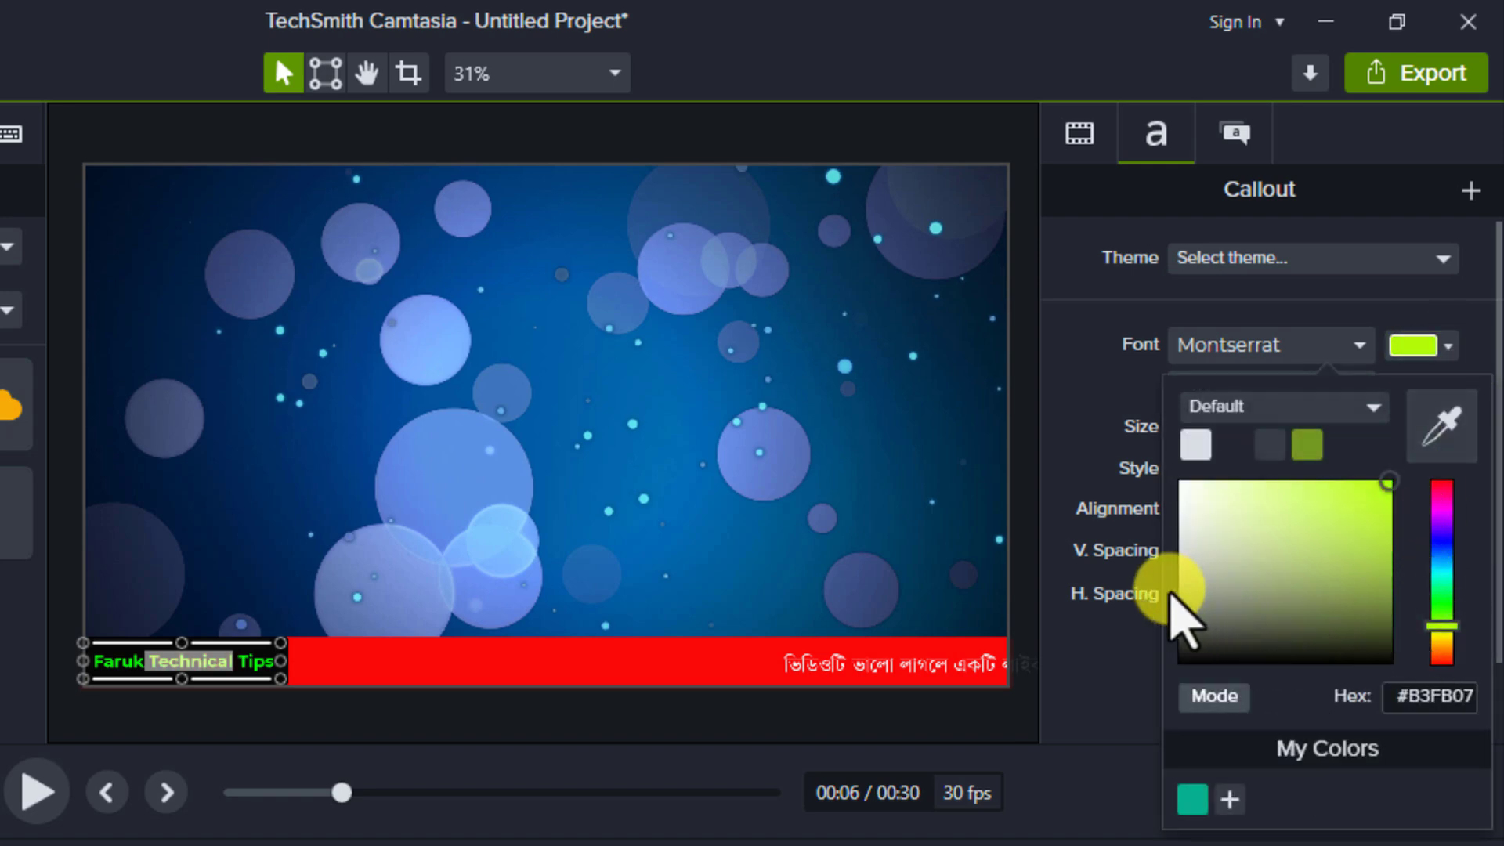
click(1062, 456)
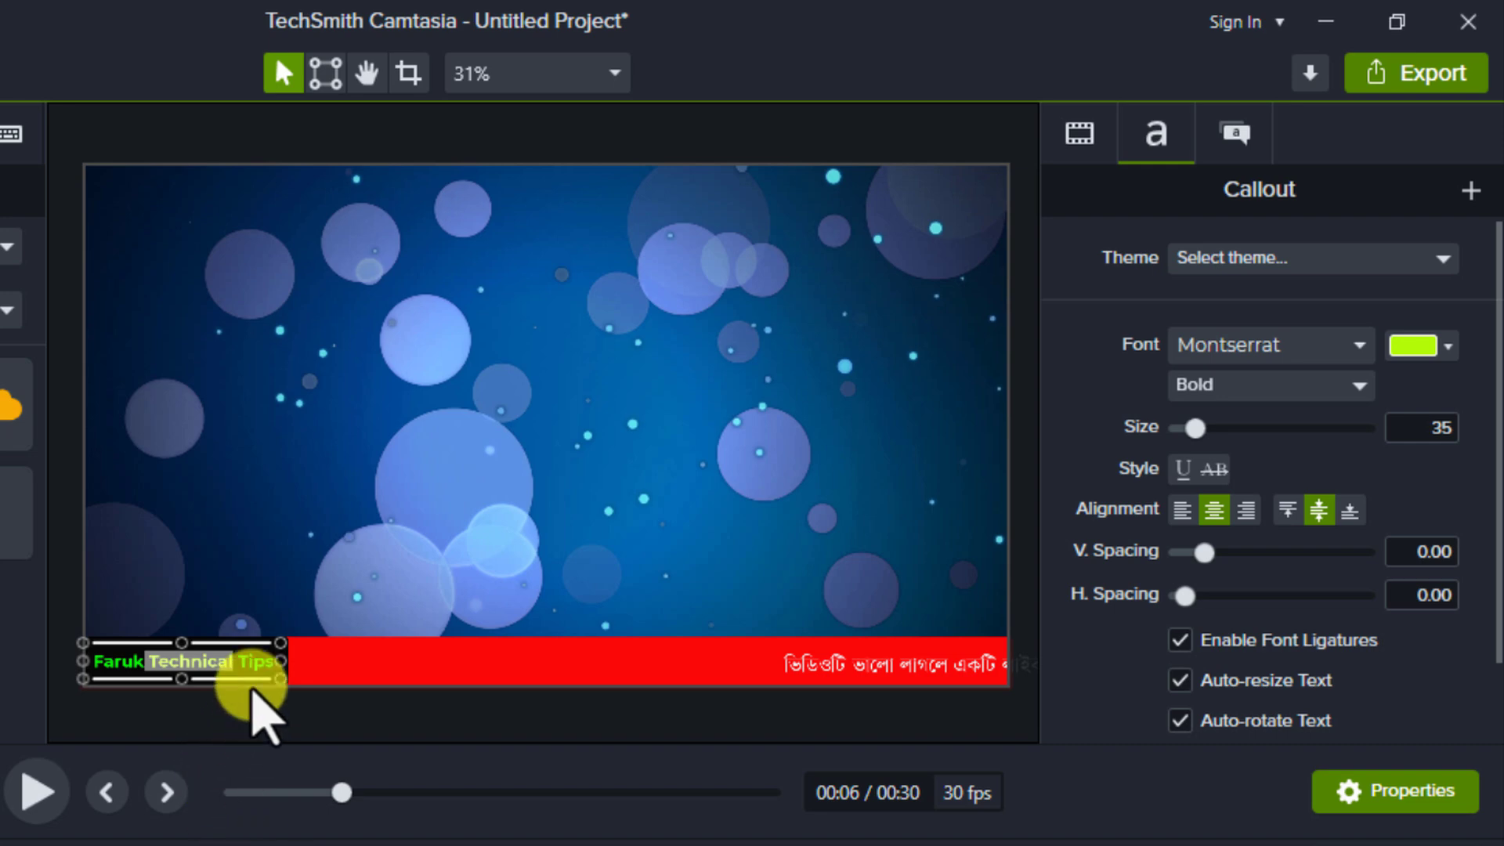
Recolour only the word "Tips" in the channel-name callout to yellow, #FBE107.
drag(237, 665, 276, 666)
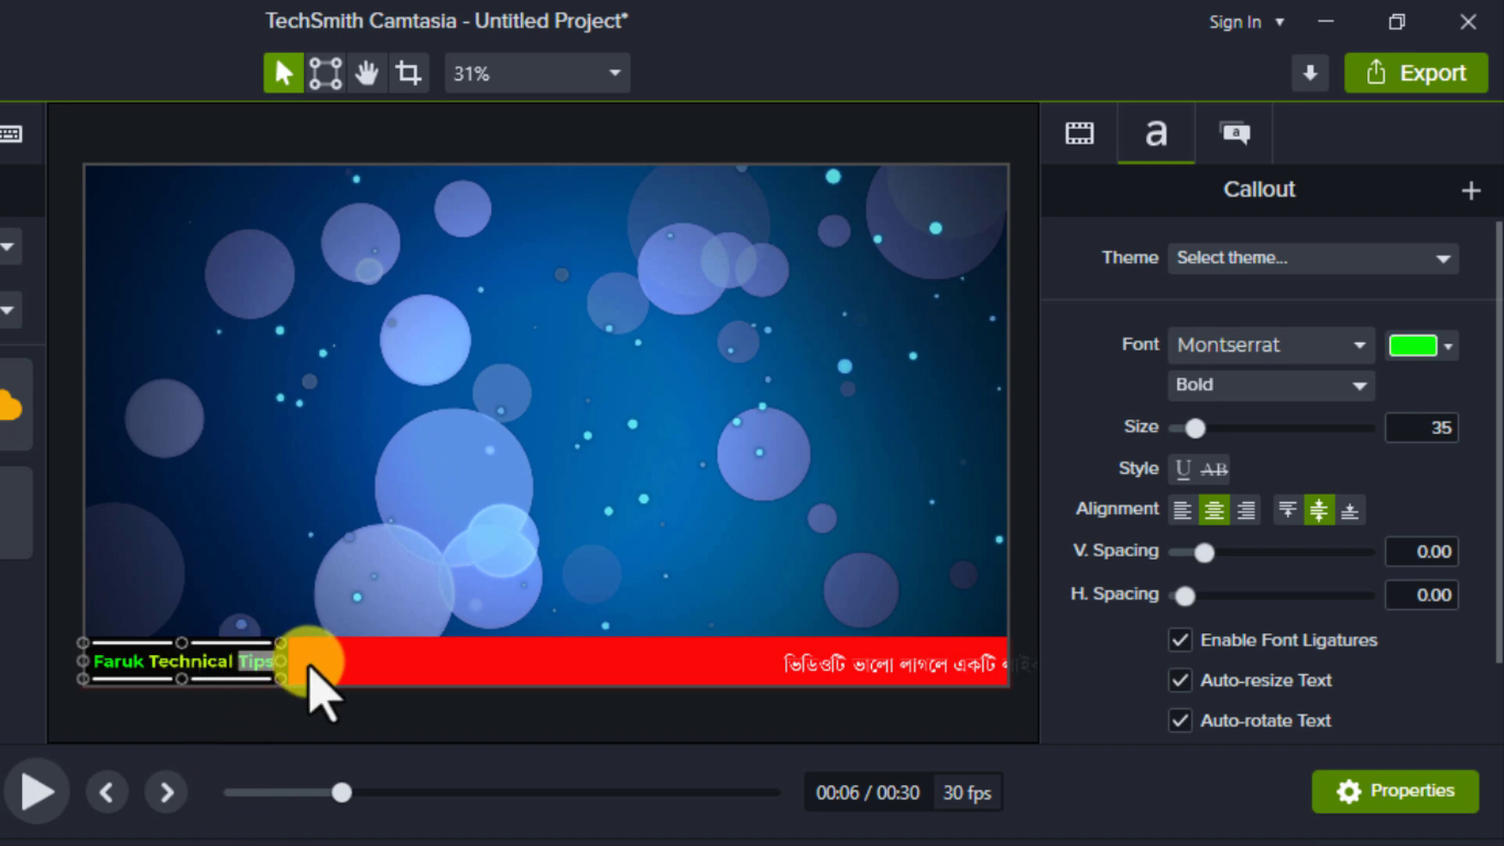
click(1449, 346)
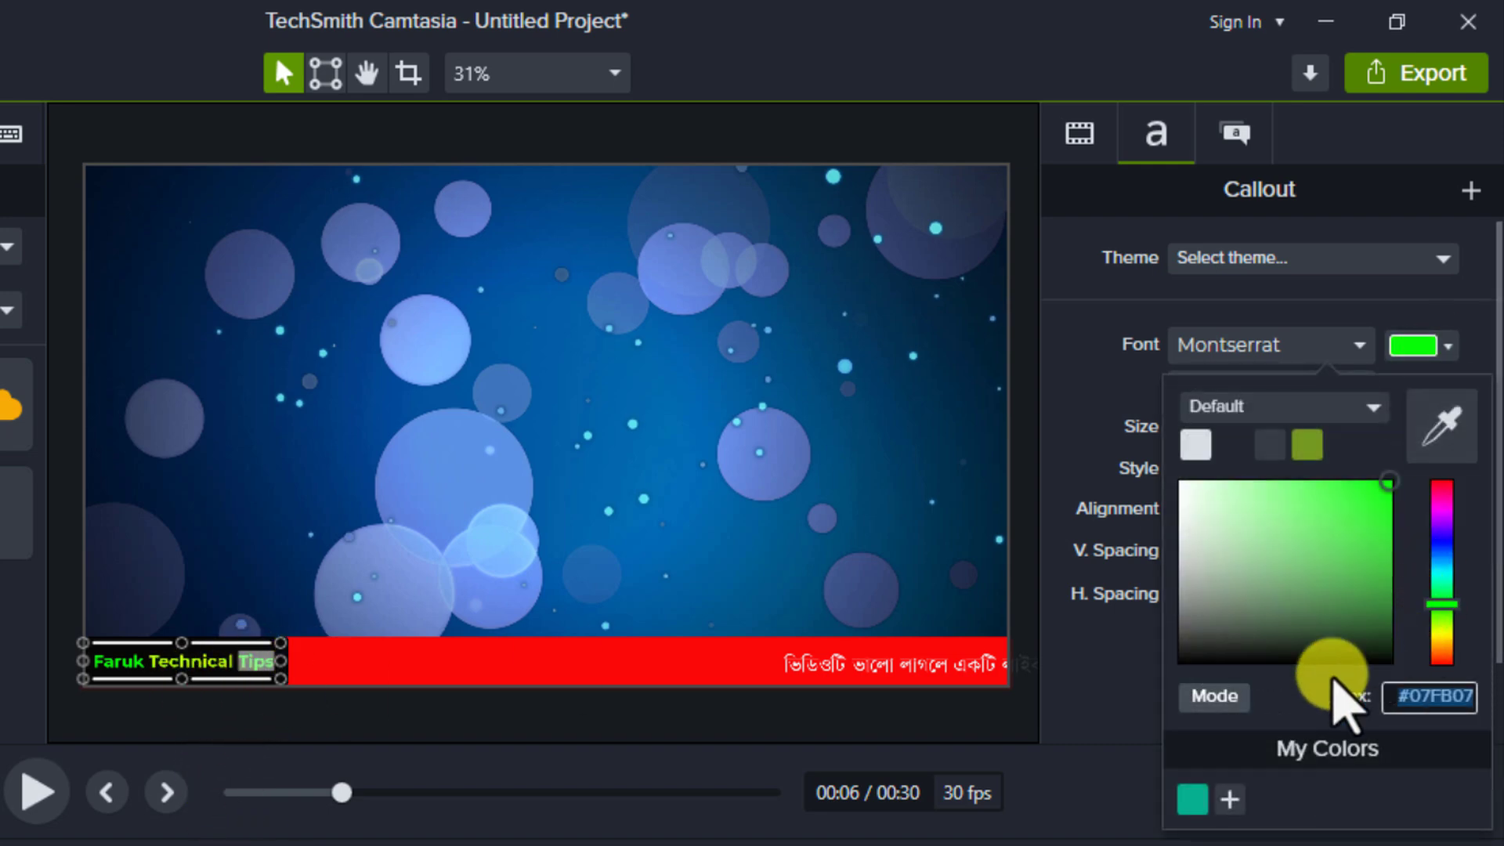
click(1443, 641)
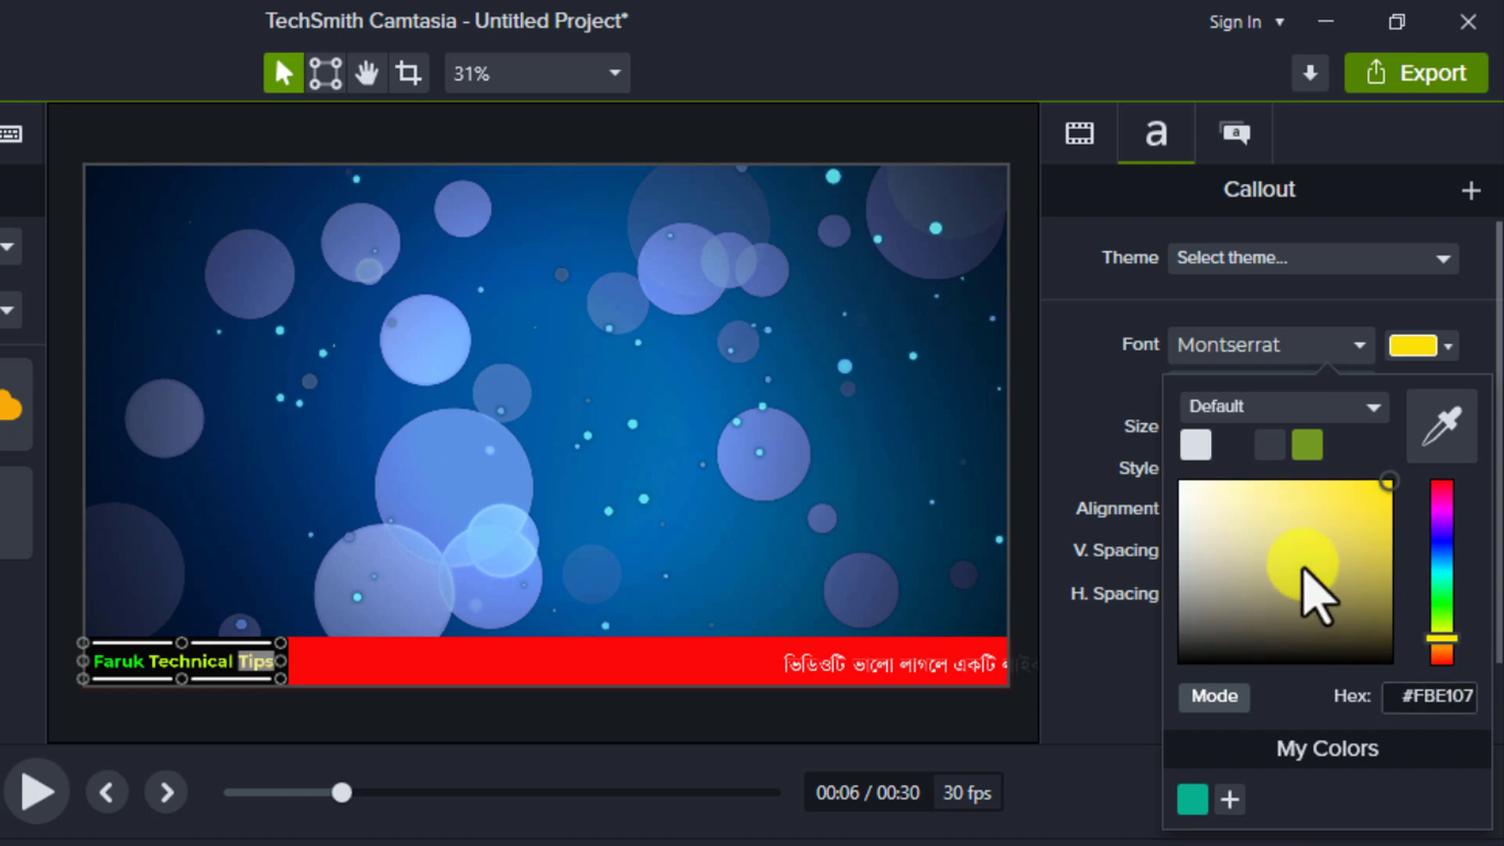
click(1115, 651)
click(376, 676)
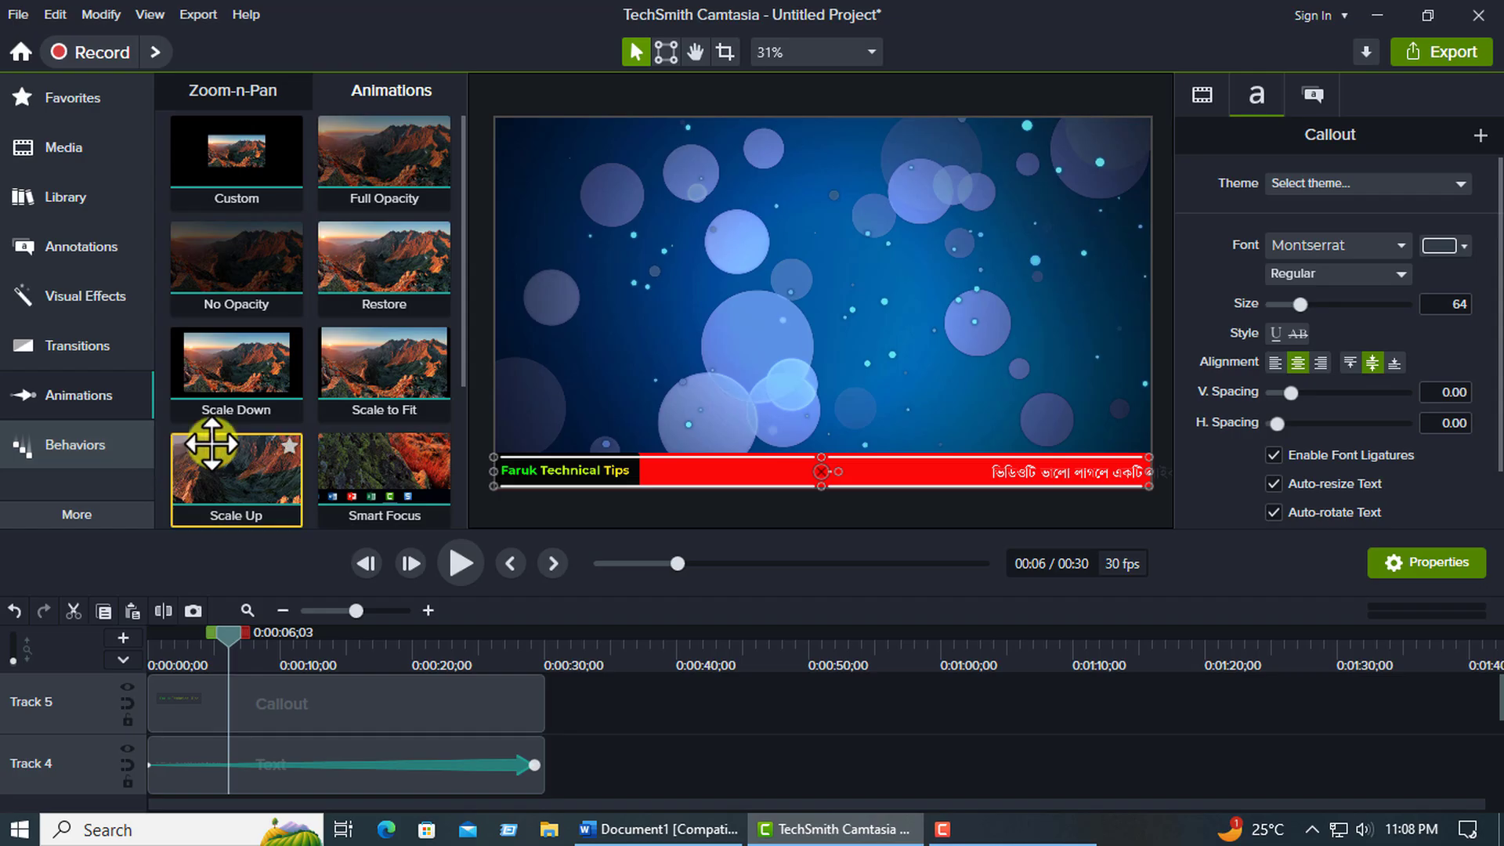
Apply the Fade behavior to the channel-name callout on Track 5 and play the first two seconds from the start.
click(72, 445)
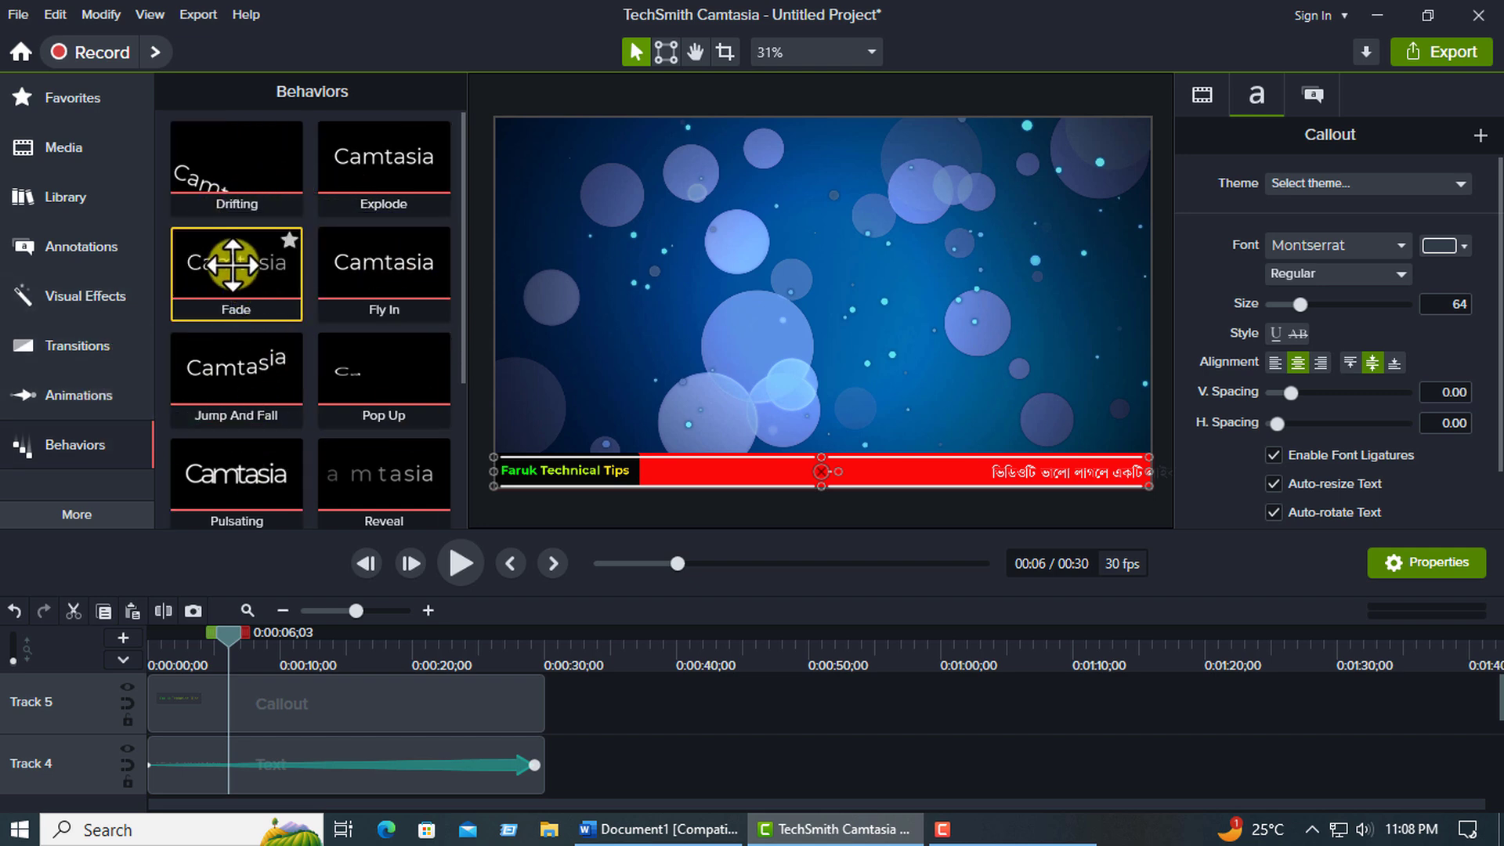
drag(232, 264, 285, 688)
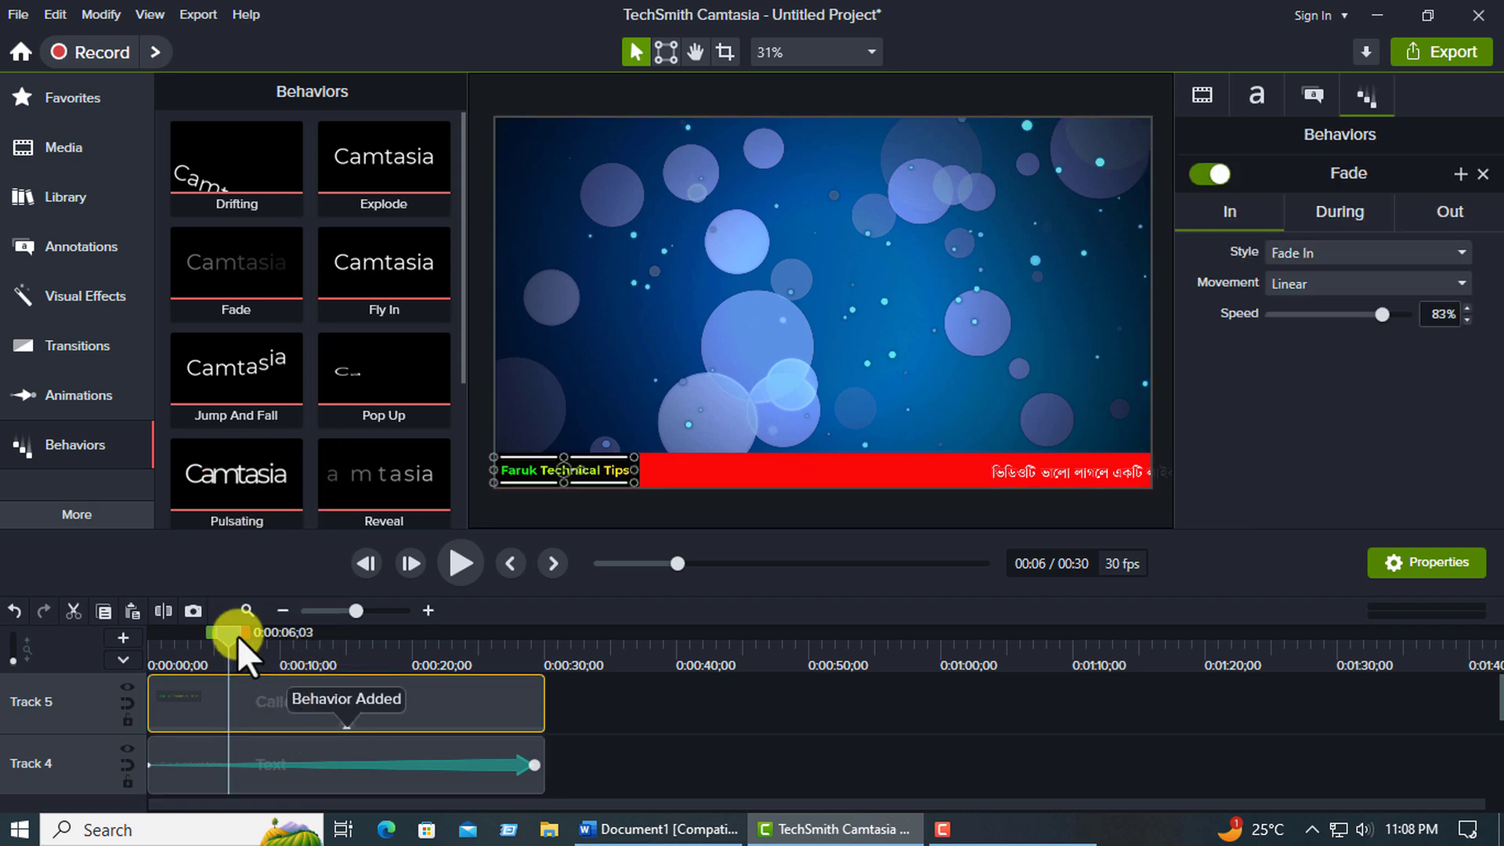
drag(237, 637, 141, 636)
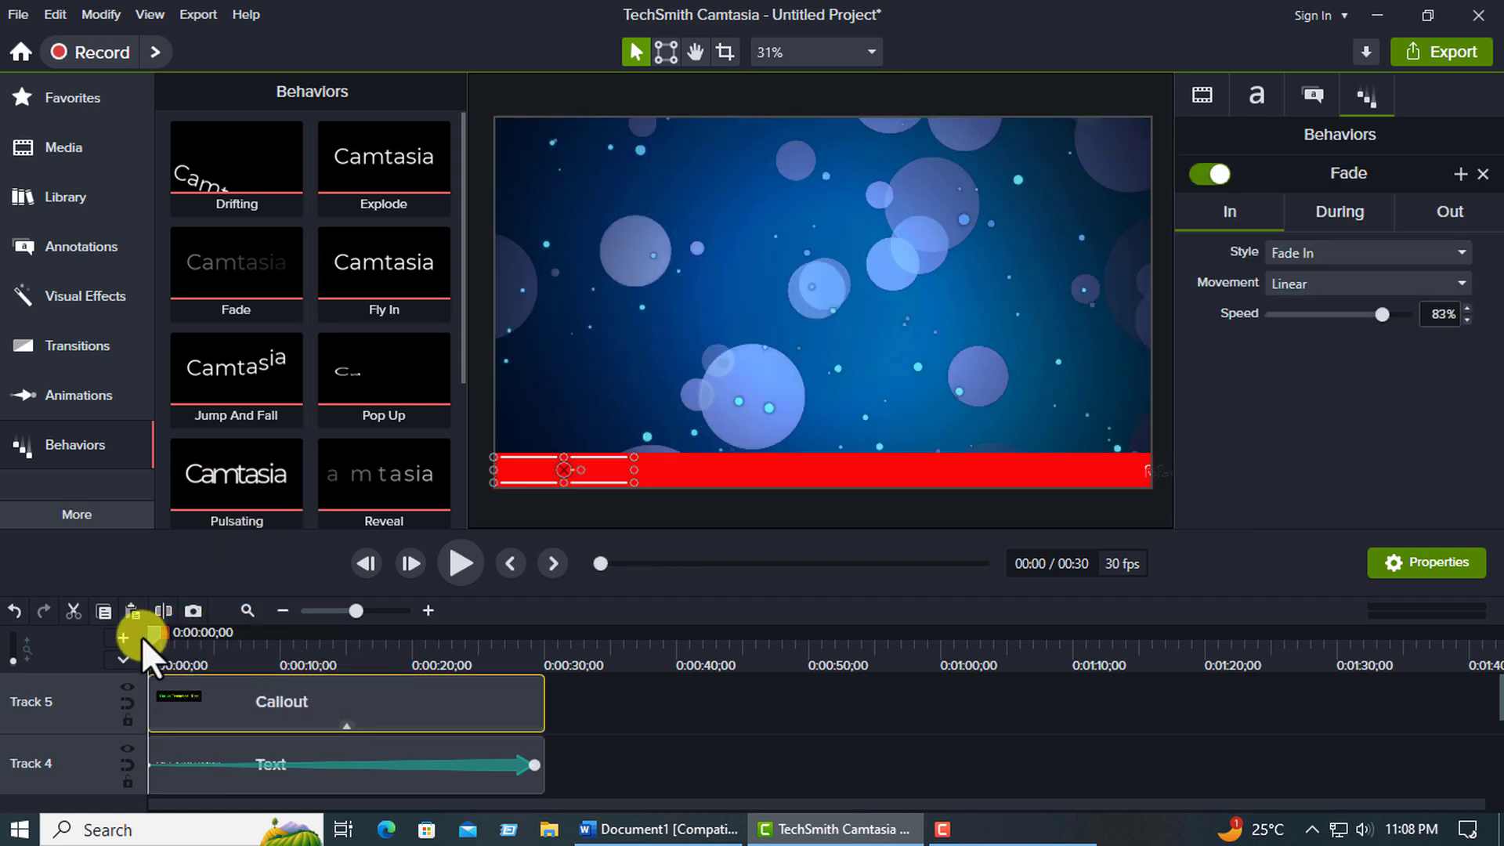
click(454, 566)
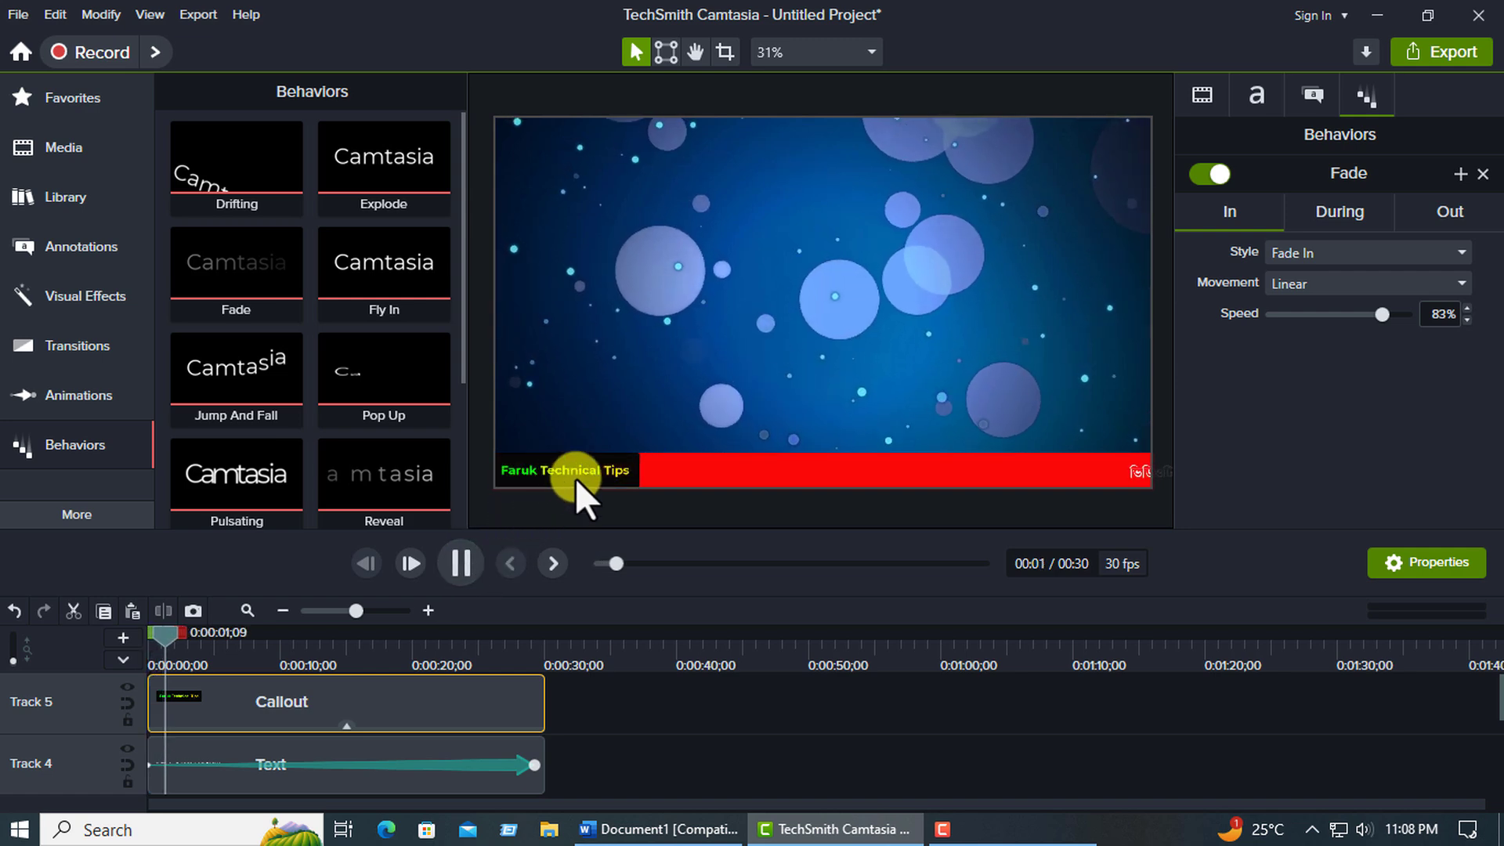
click(456, 566)
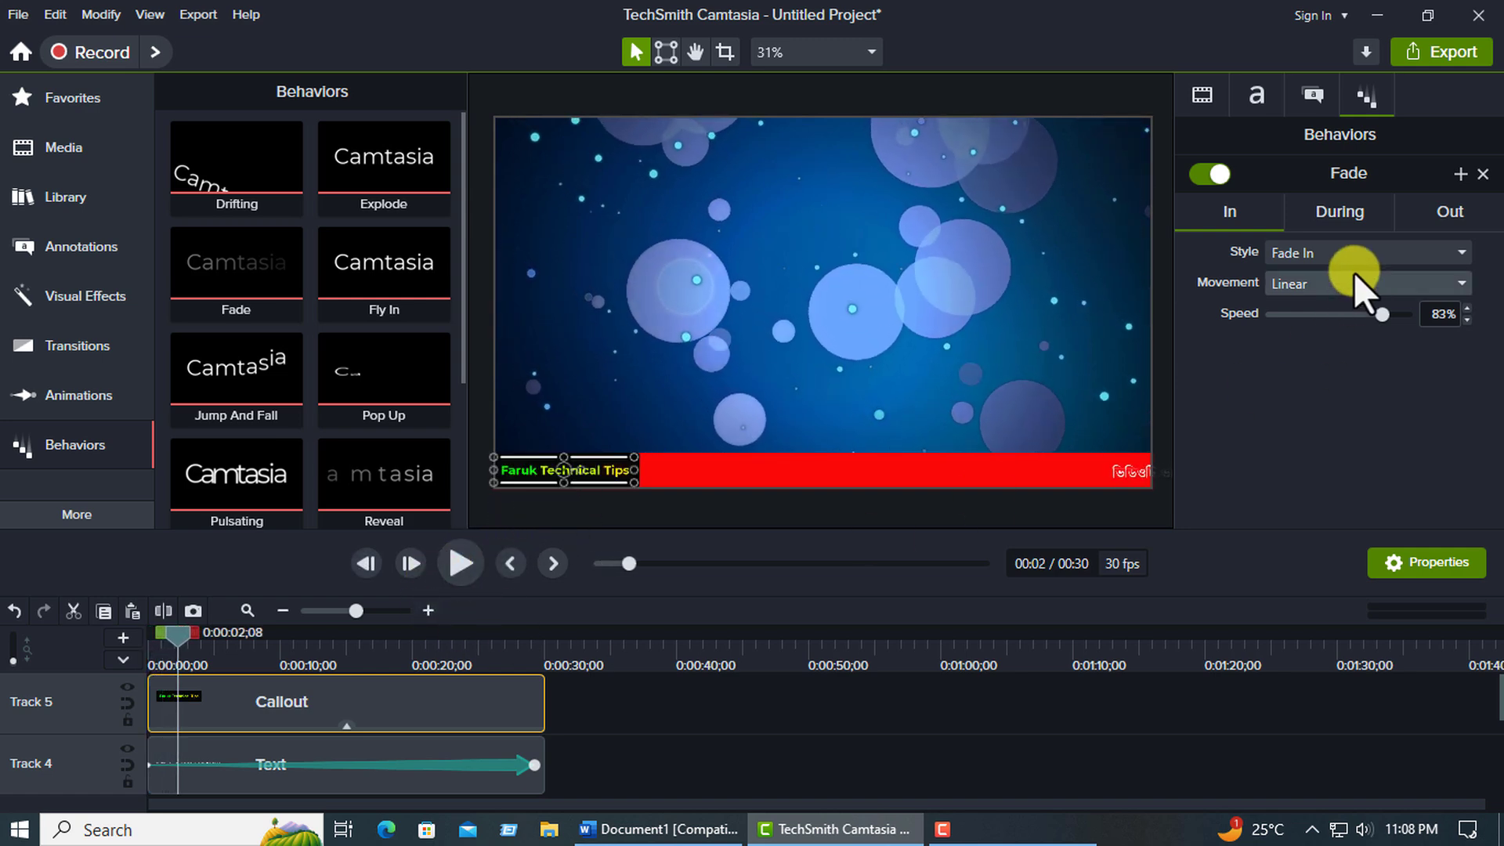
Change the In style of the channel-name callout's Fade behavior to Reveal.
click(1321, 256)
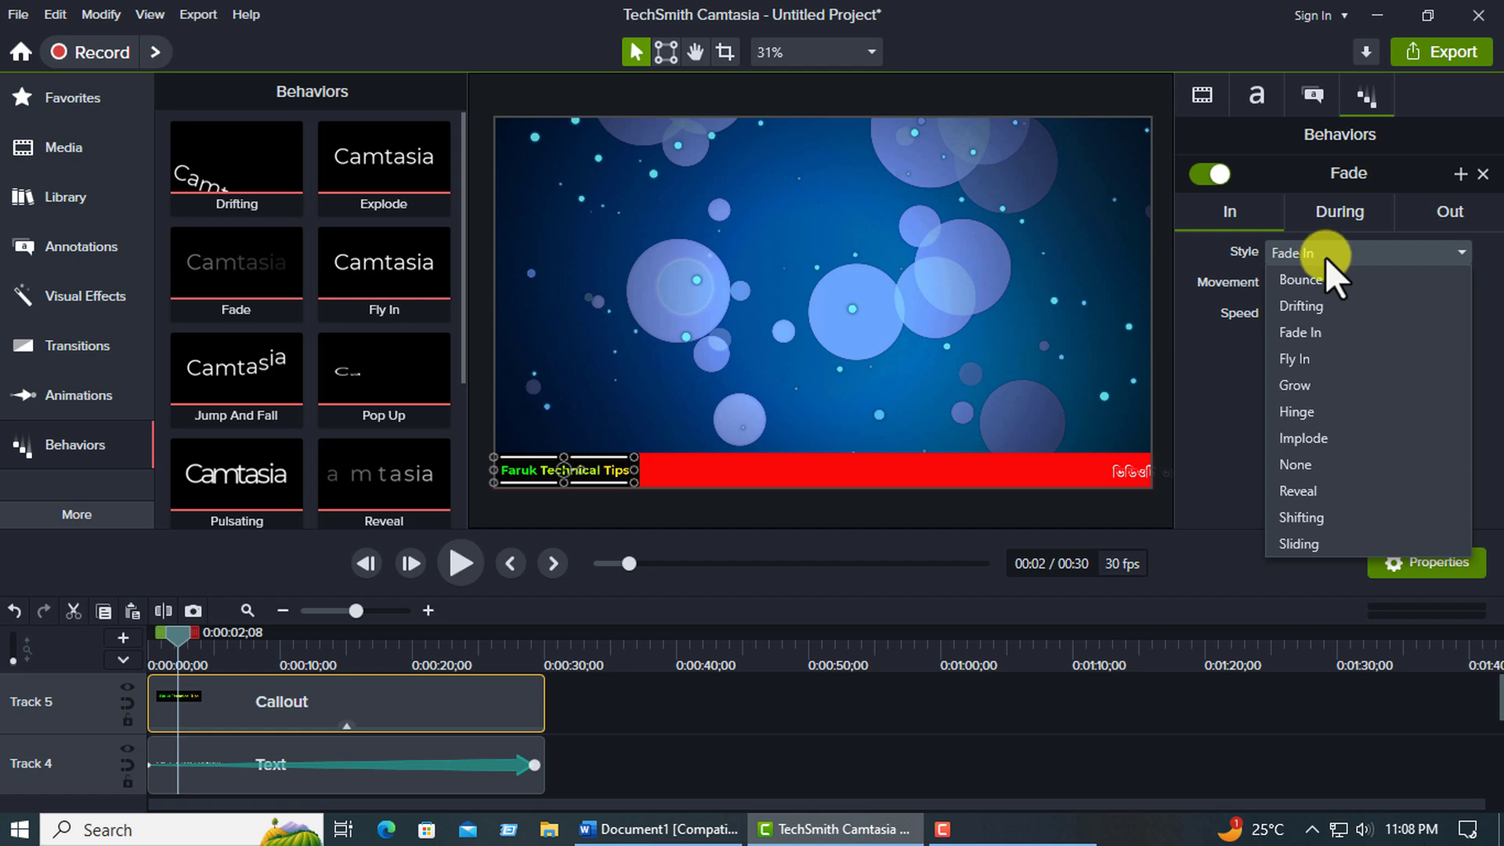
click(1291, 491)
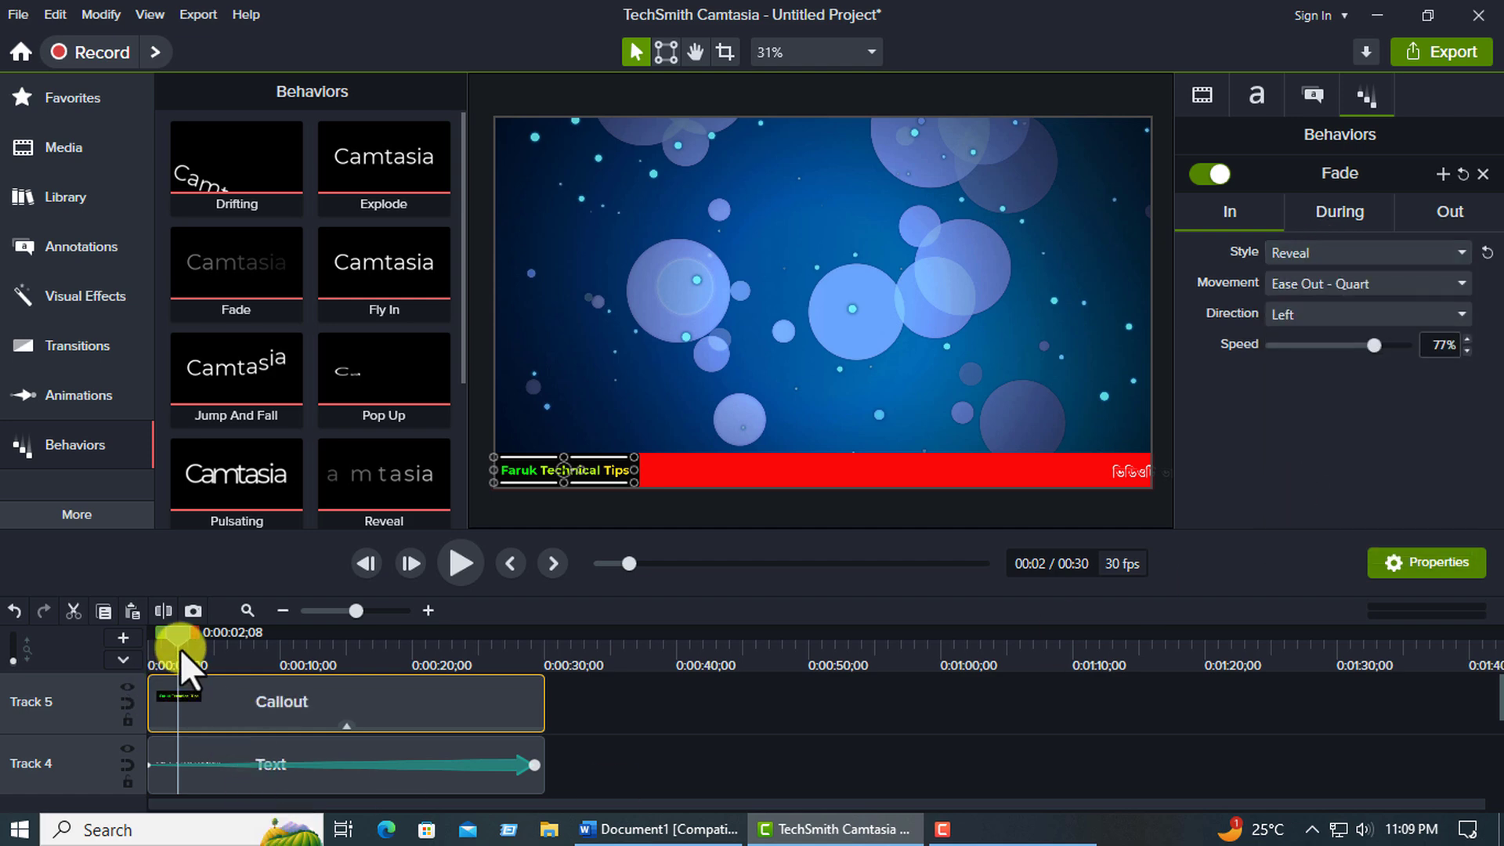
Play the ticker from the start to about 20 seconds to check the label's Reveal animation and the scrolling text.
click(152, 636)
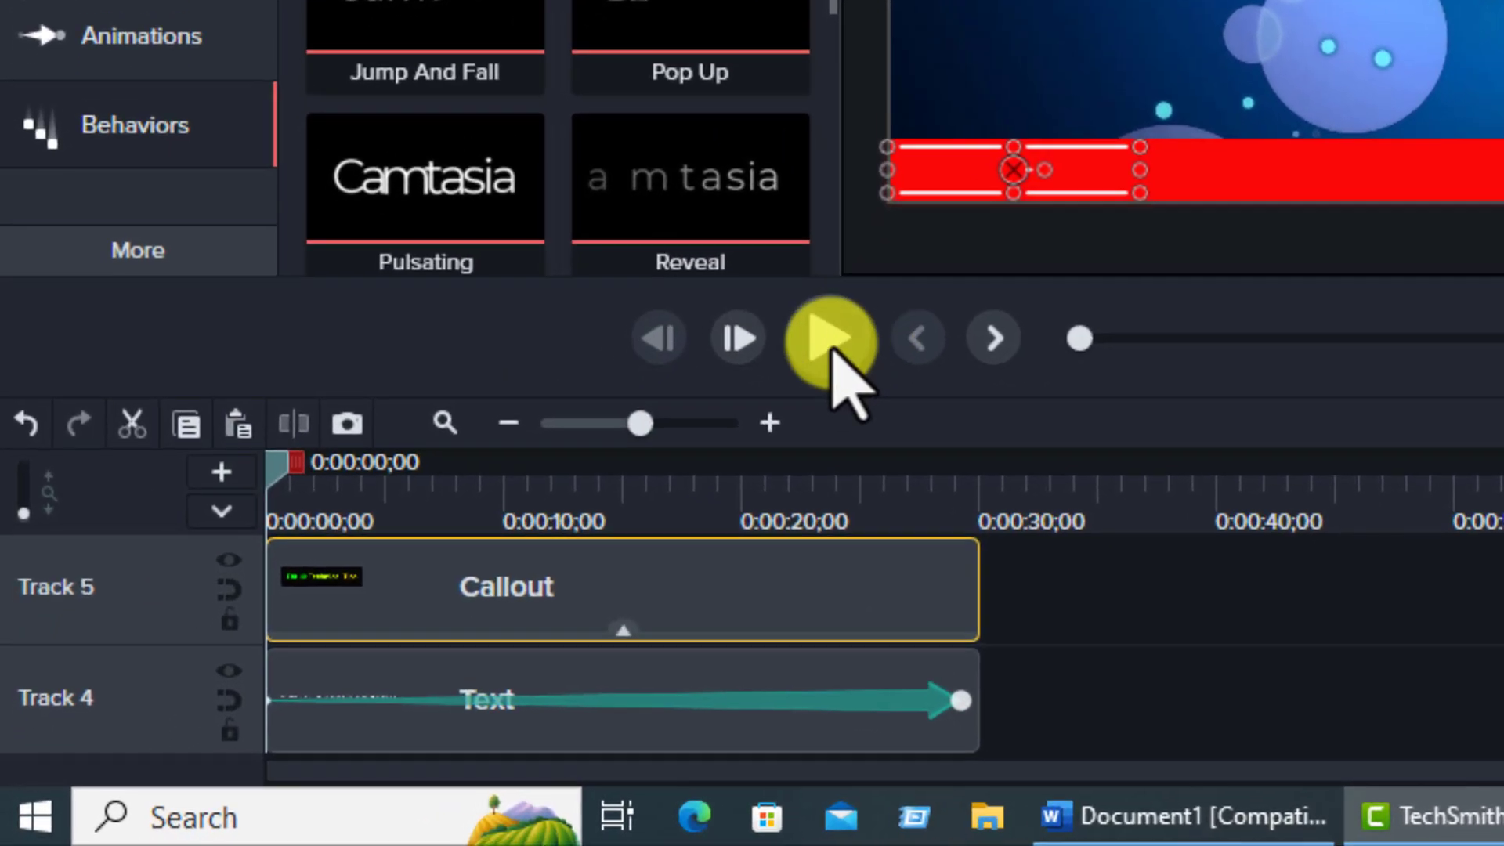
click(462, 565)
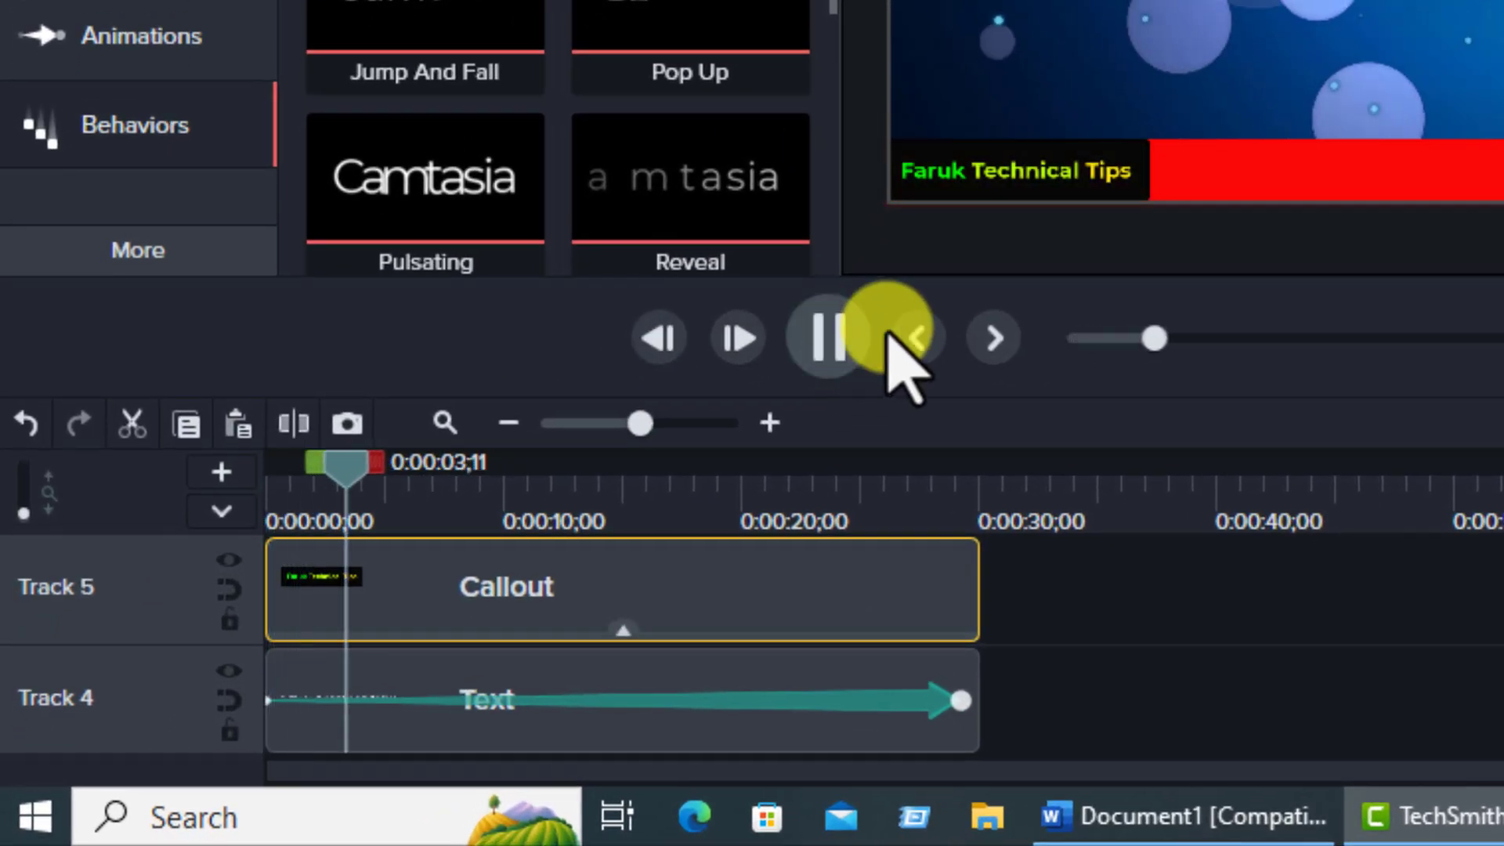
click(832, 349)
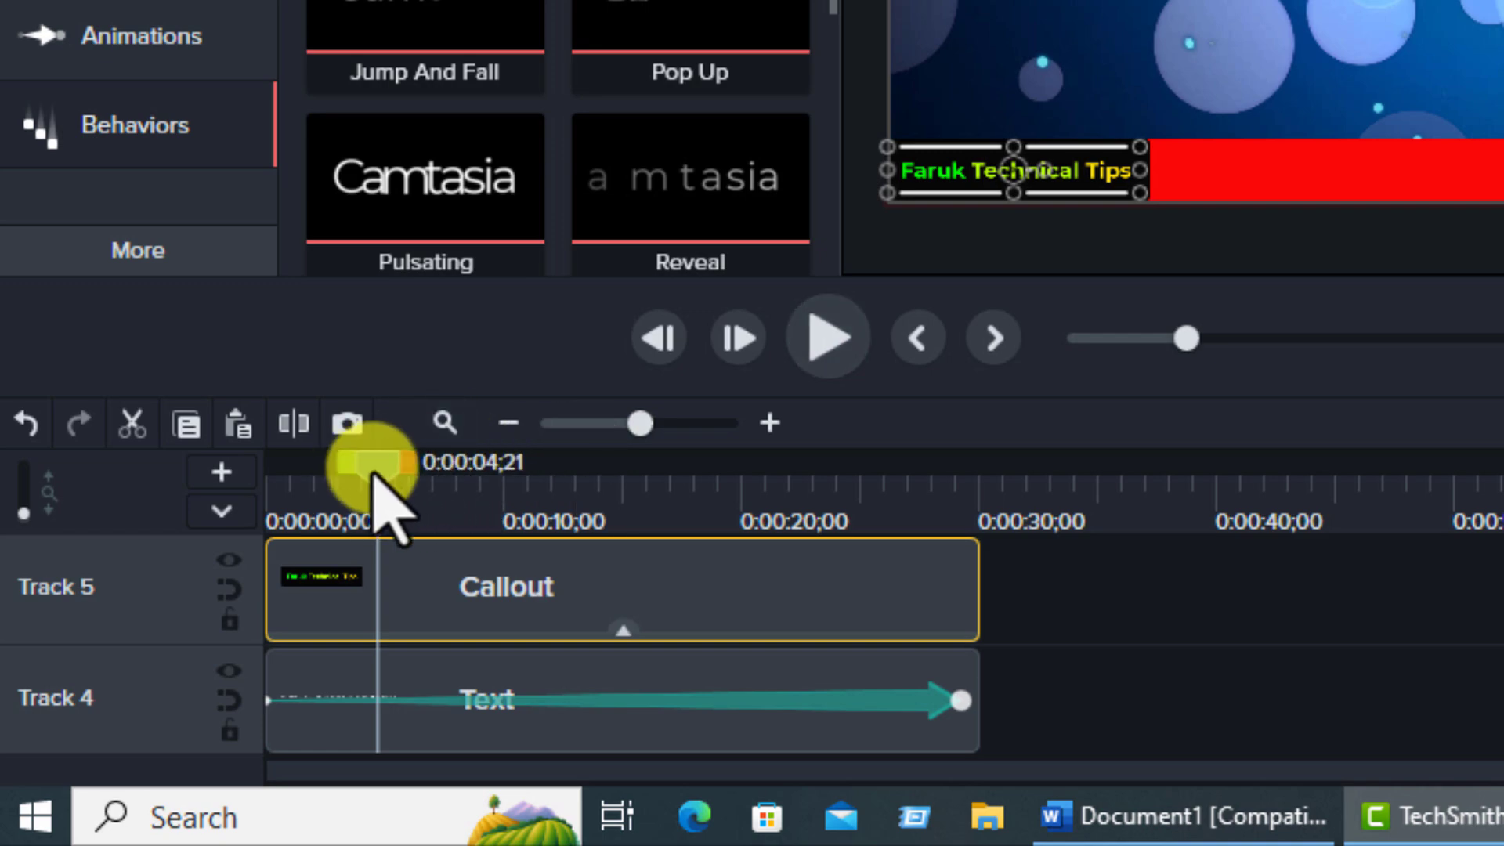
drag(376, 491, 228, 540)
click(824, 343)
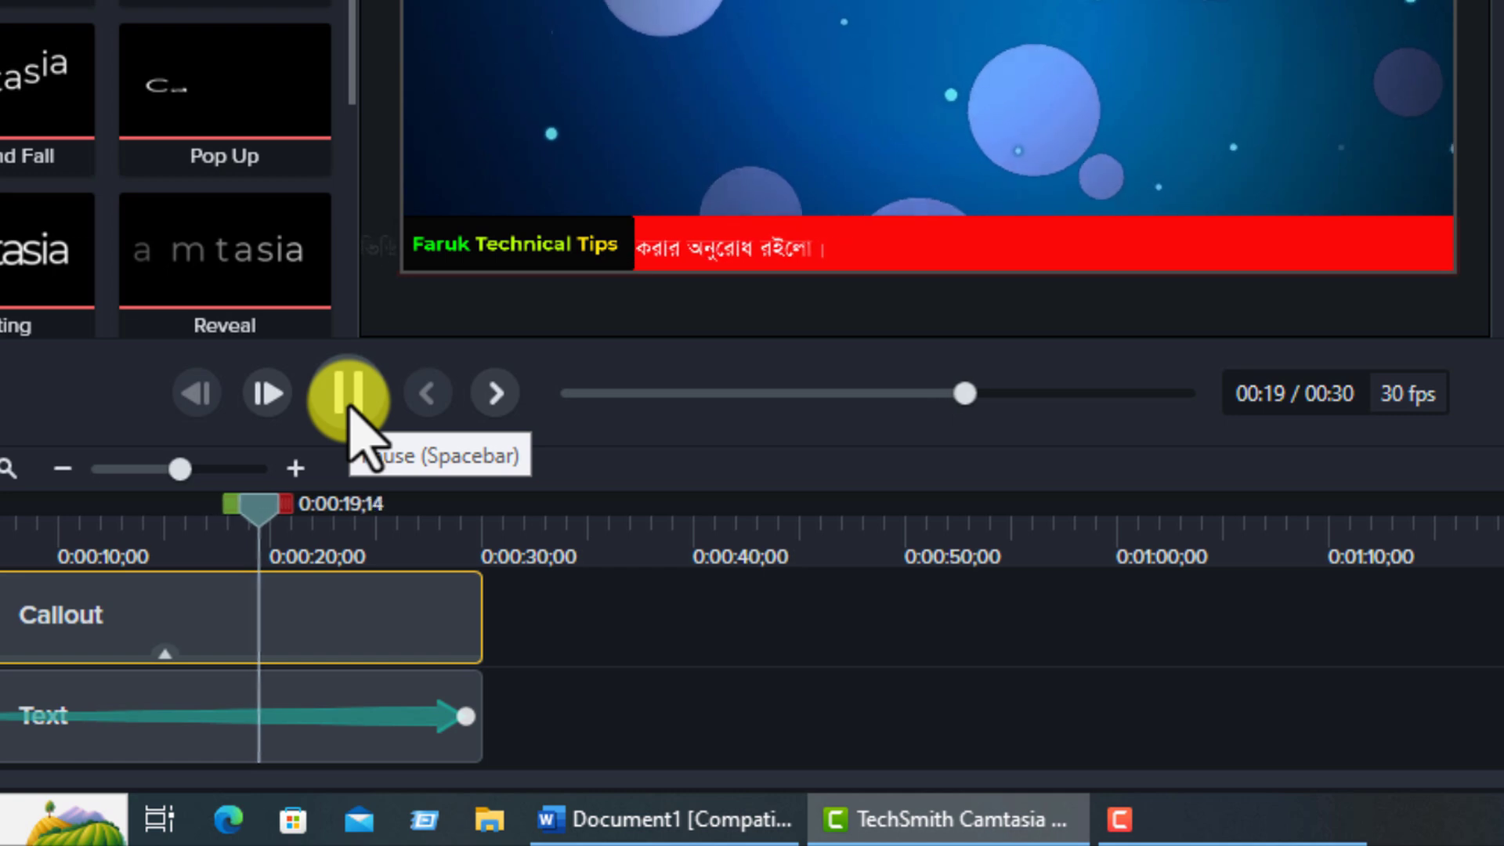
click(349, 401)
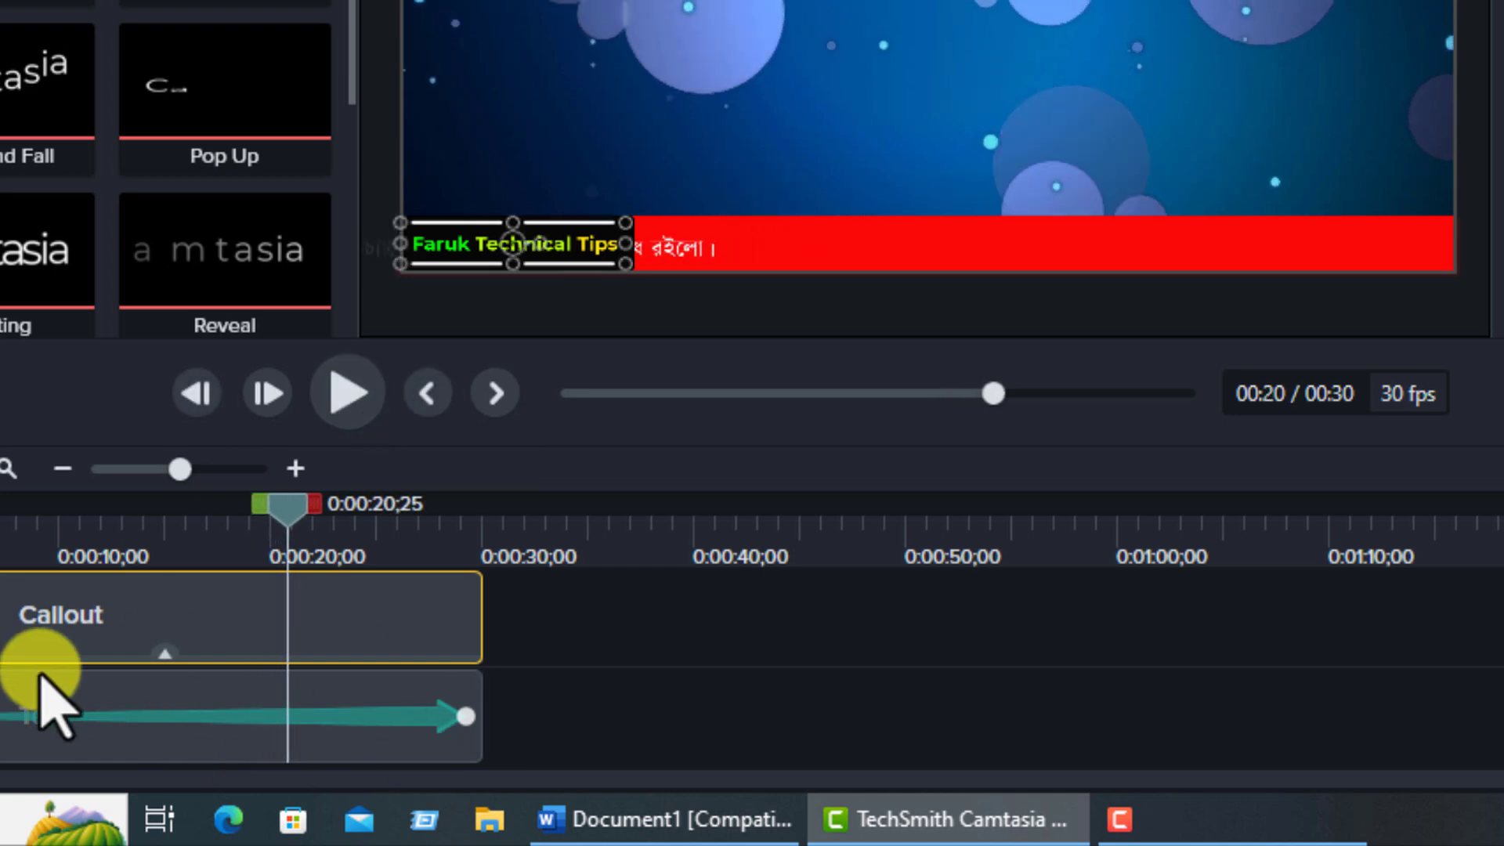
Try to group the callout and text clips on Tracks 3 to 5 together with the first background clip on Track 2.
scroll(40, 673, down, 2)
scroll(43, 728, up, 1)
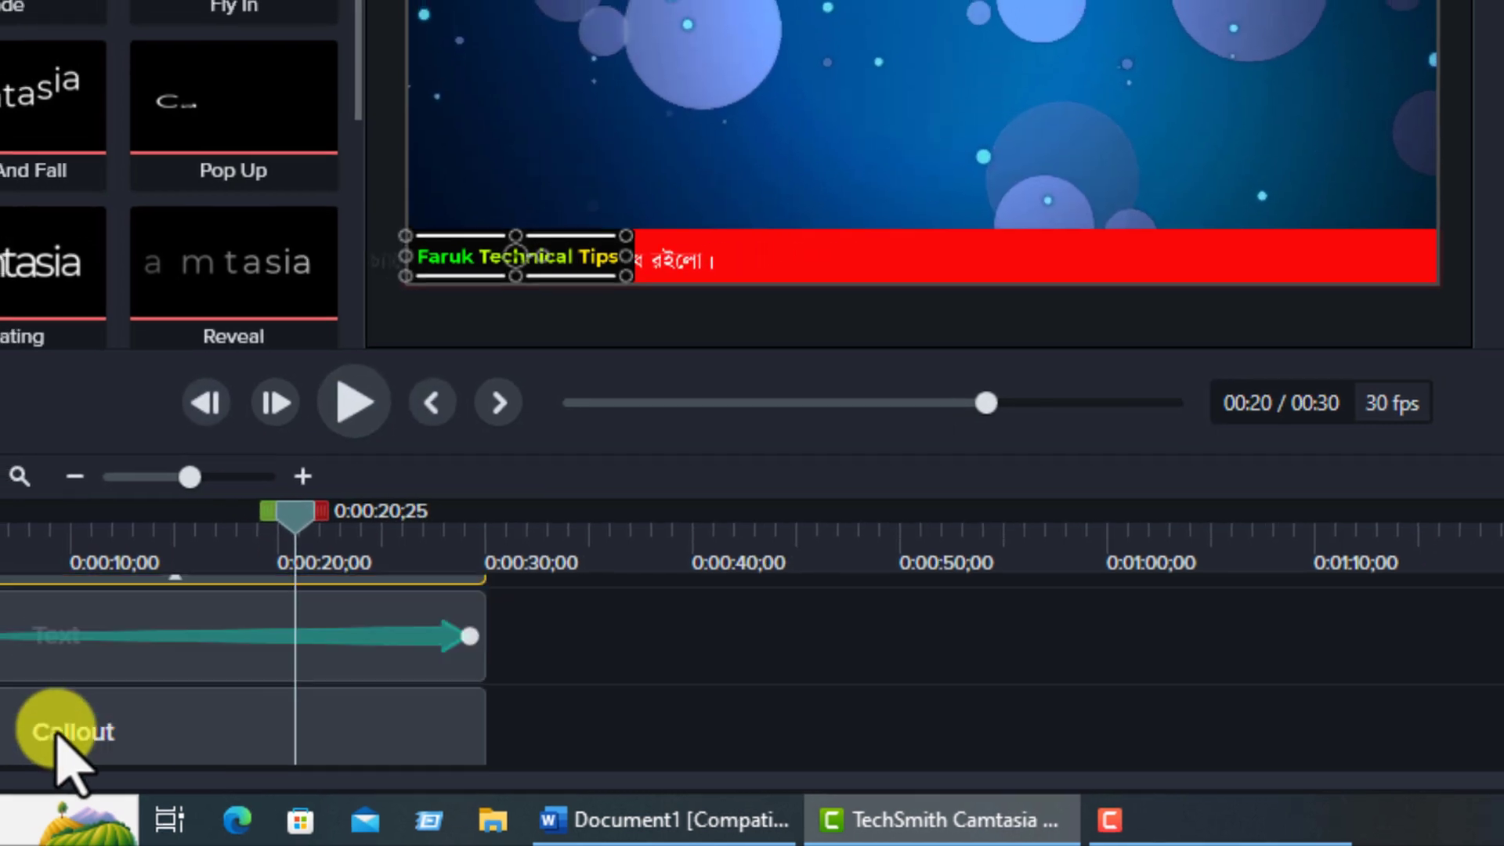
scroll(48, 726, down, 3)
scroll(223, 758, up, 3)
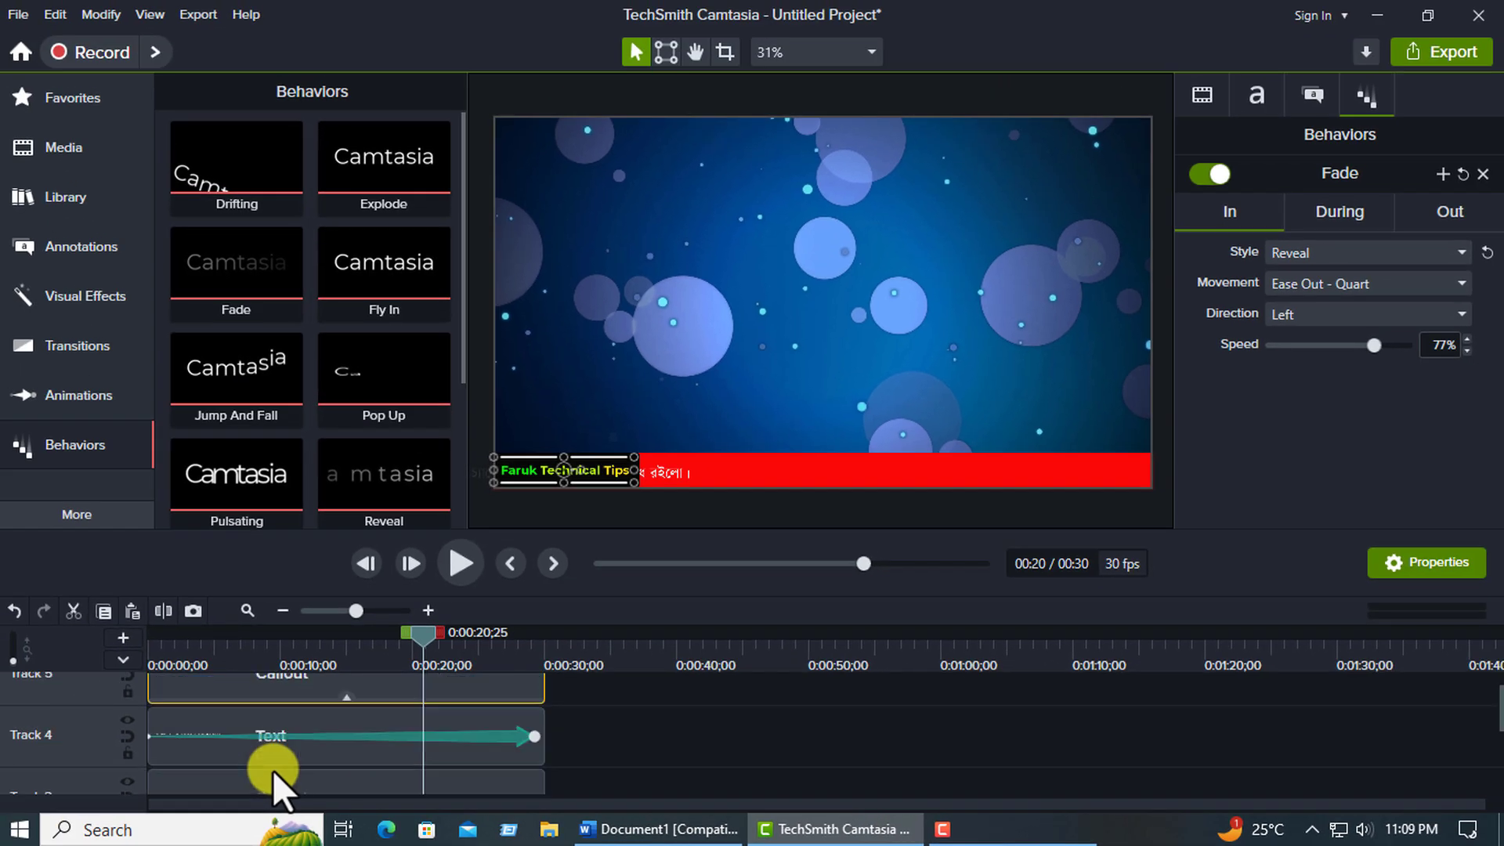
scroll(266, 713, down, 3)
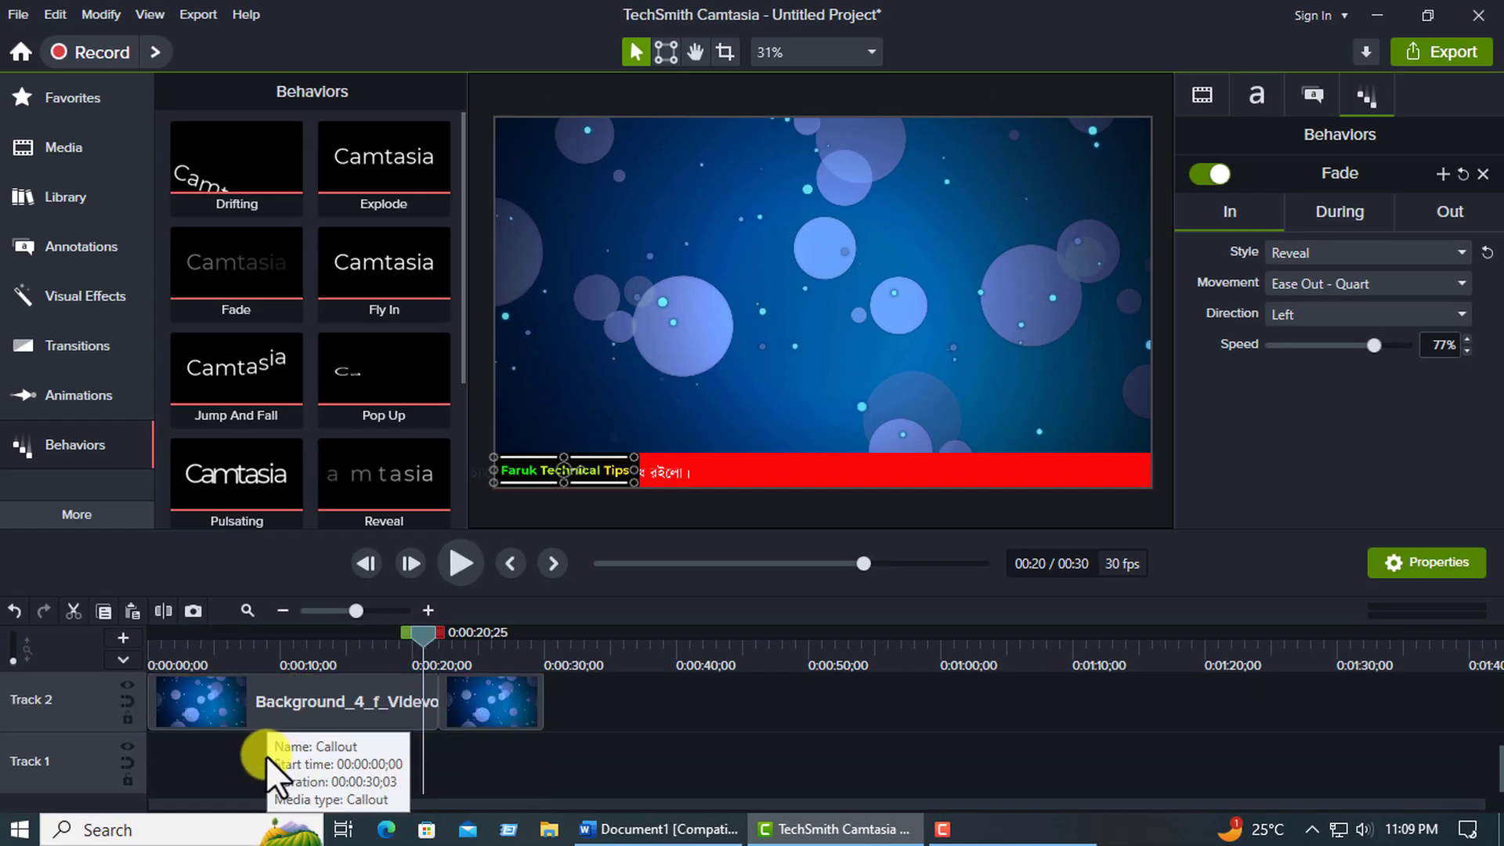
click(263, 758)
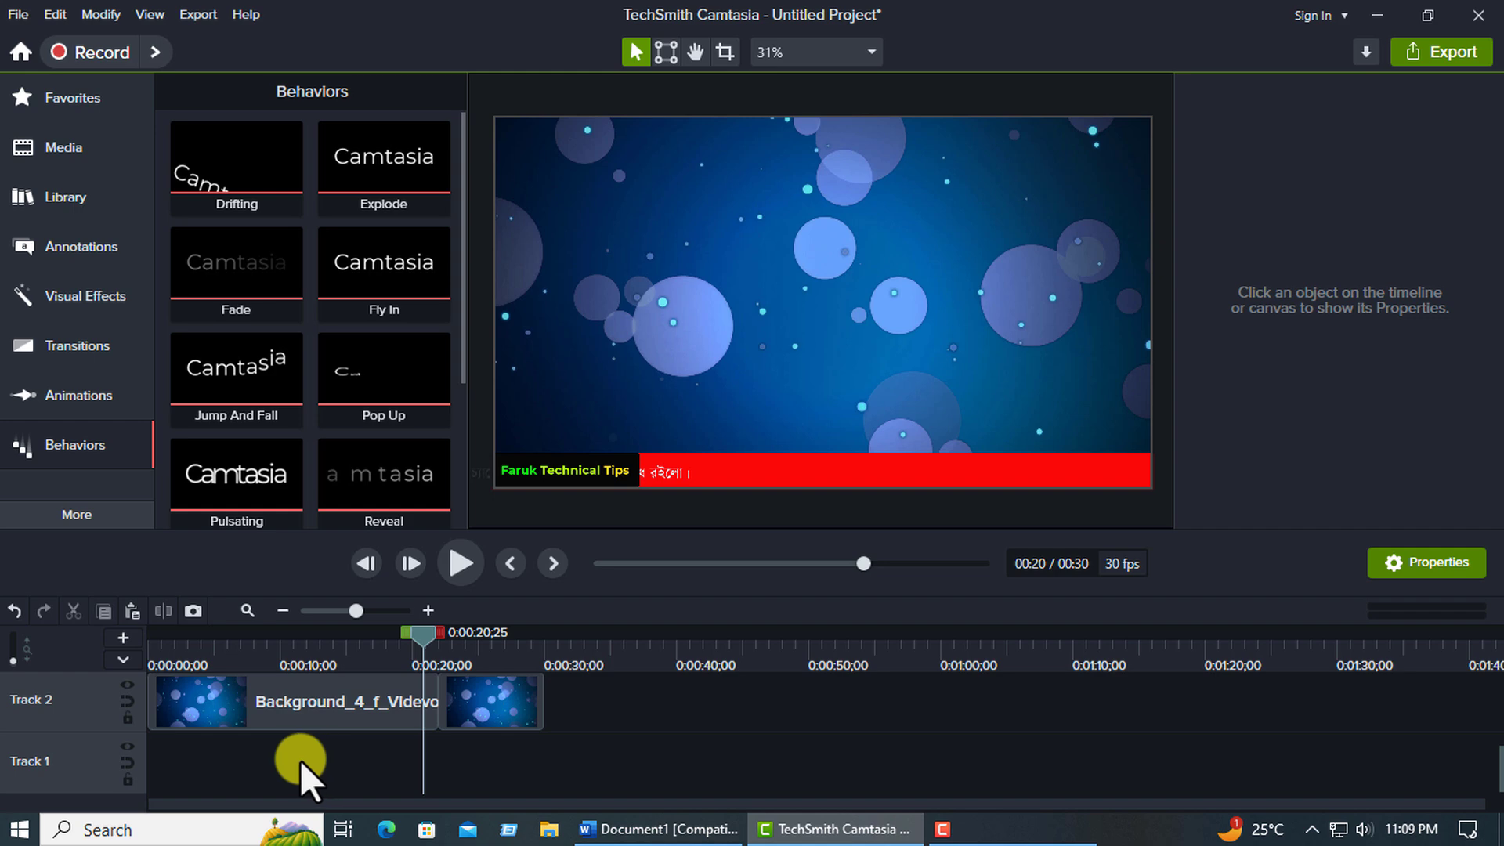
scroll(299, 750, up, 3)
click(280, 718)
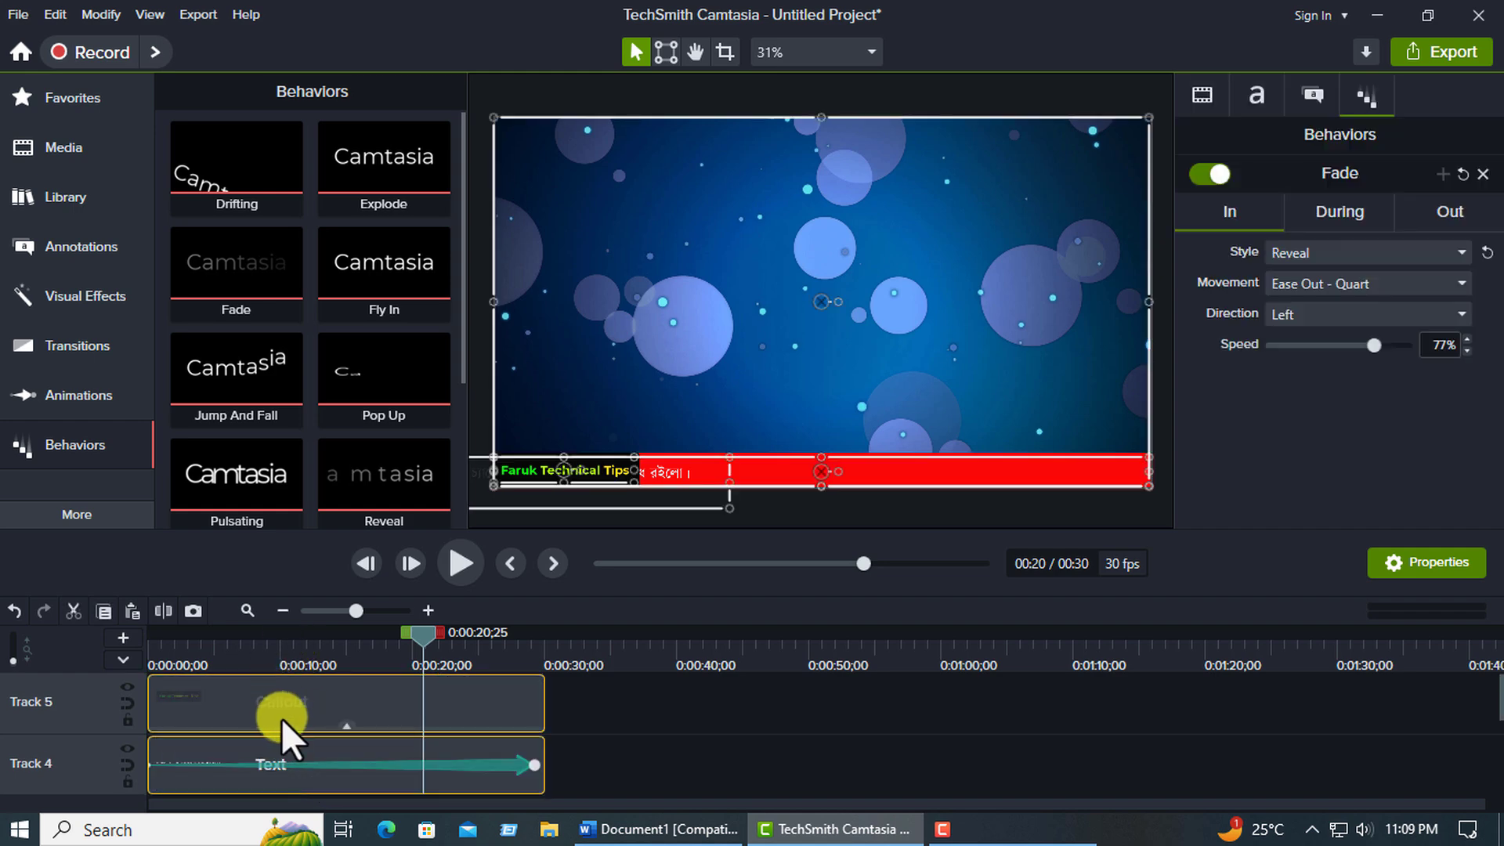
scroll(285, 721, down, 3)
scroll(284, 757, up, 3)
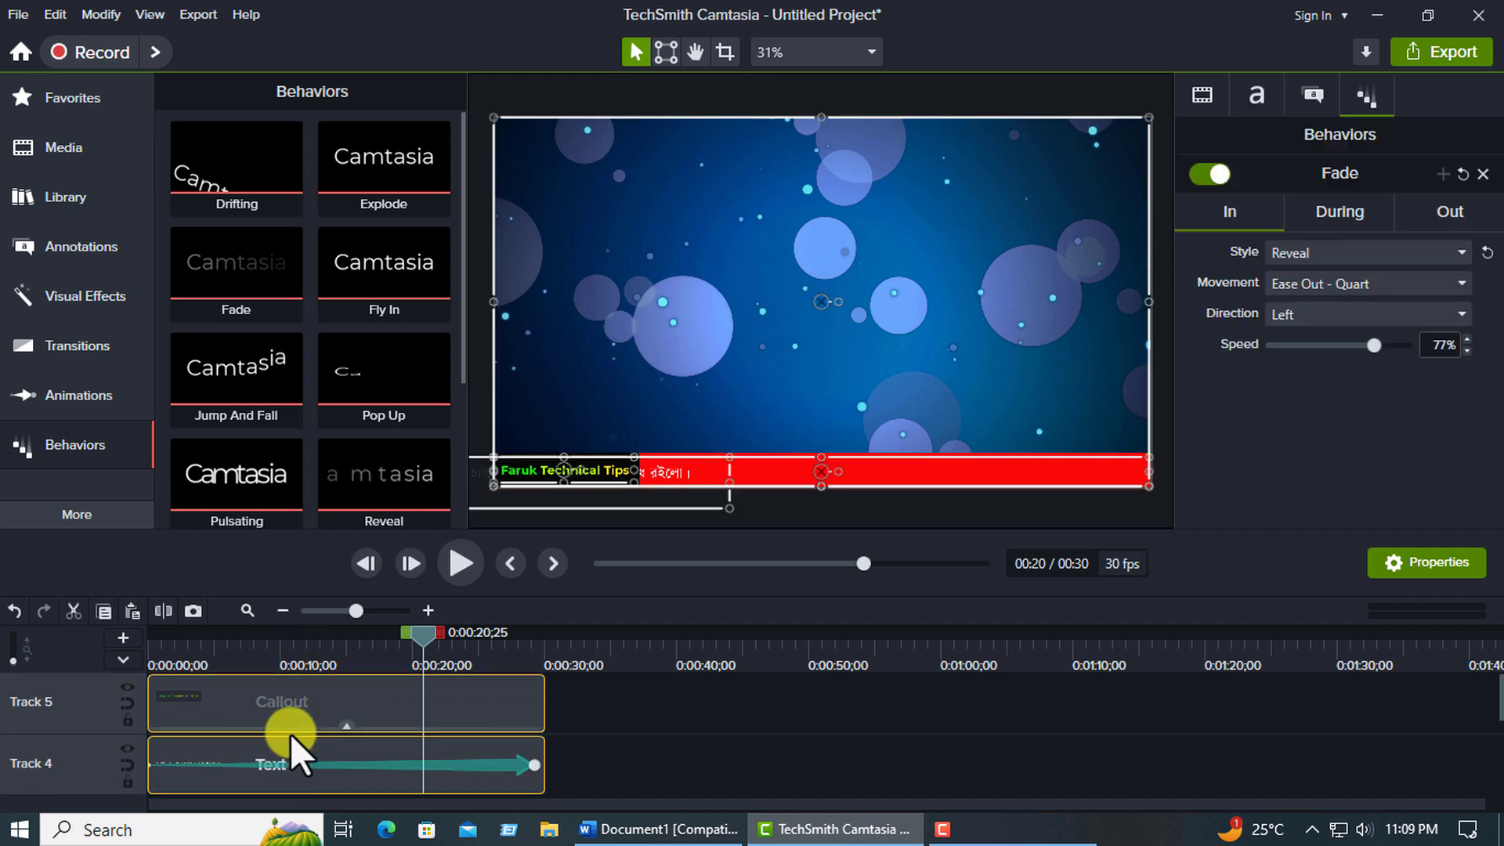
scroll(290, 734, down, 3)
scroll(290, 734, up, 3)
scroll(290, 734, down, 3)
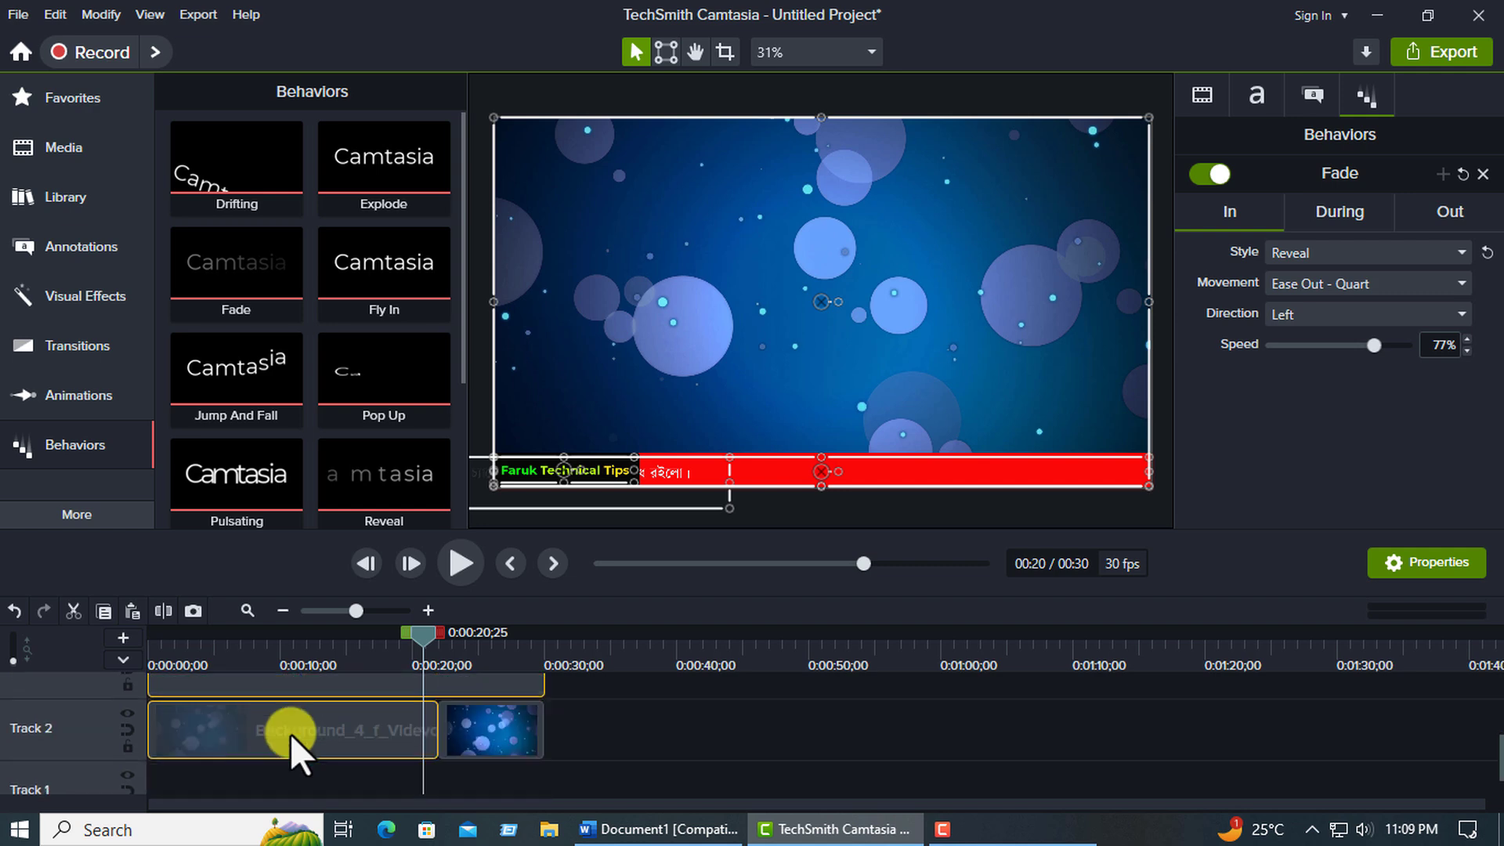
scroll(290, 733, up, 3)
right_click(297, 686)
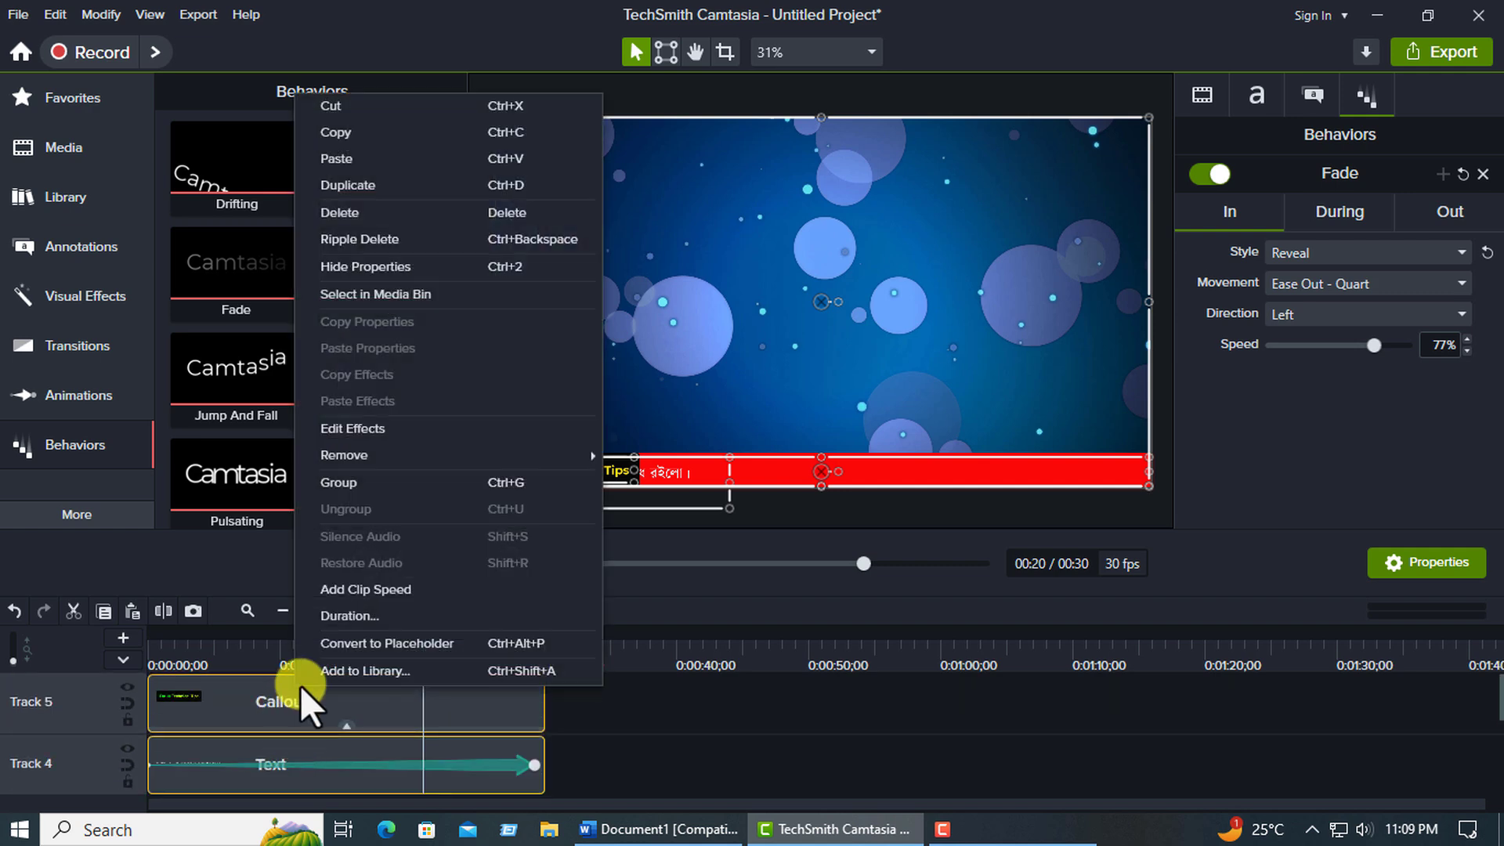
click(341, 484)
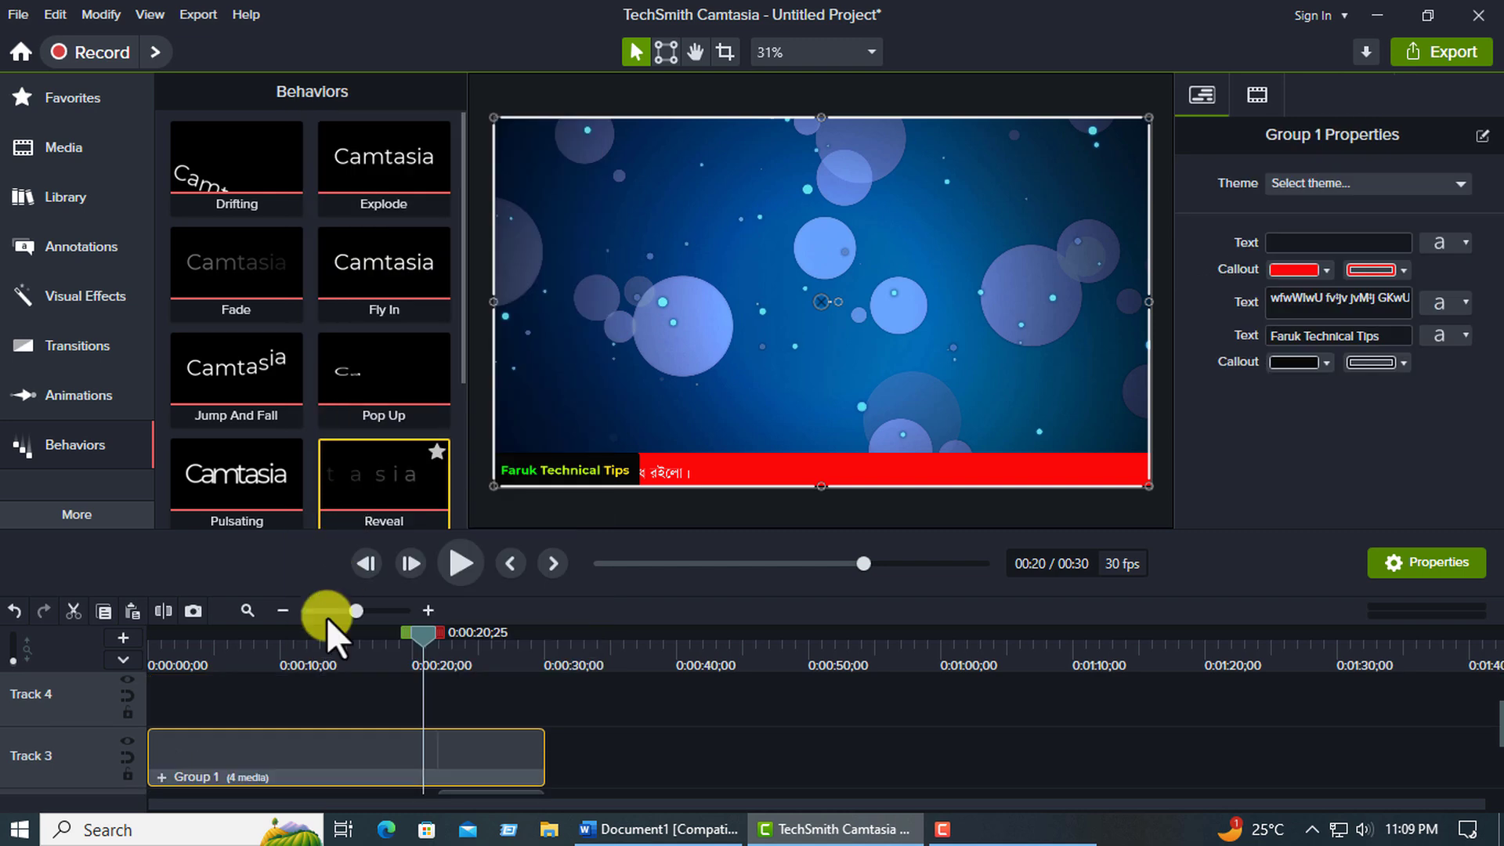
Undo the grouping of the ticker clips with the background clip.
scroll(281, 736, down, 2)
scroll(368, 735, up, 1)
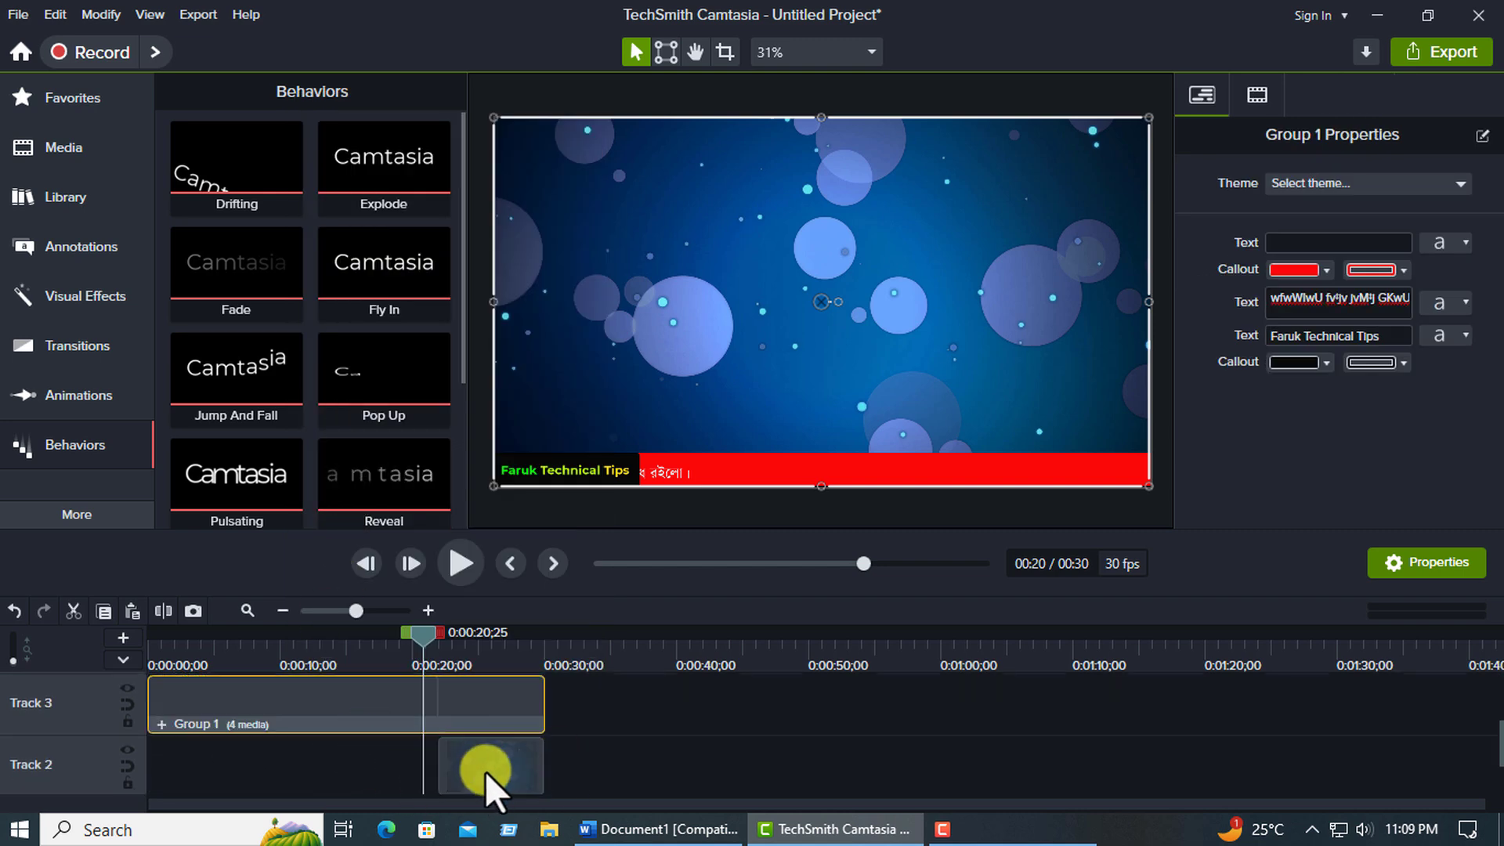
key(ctrl+z)
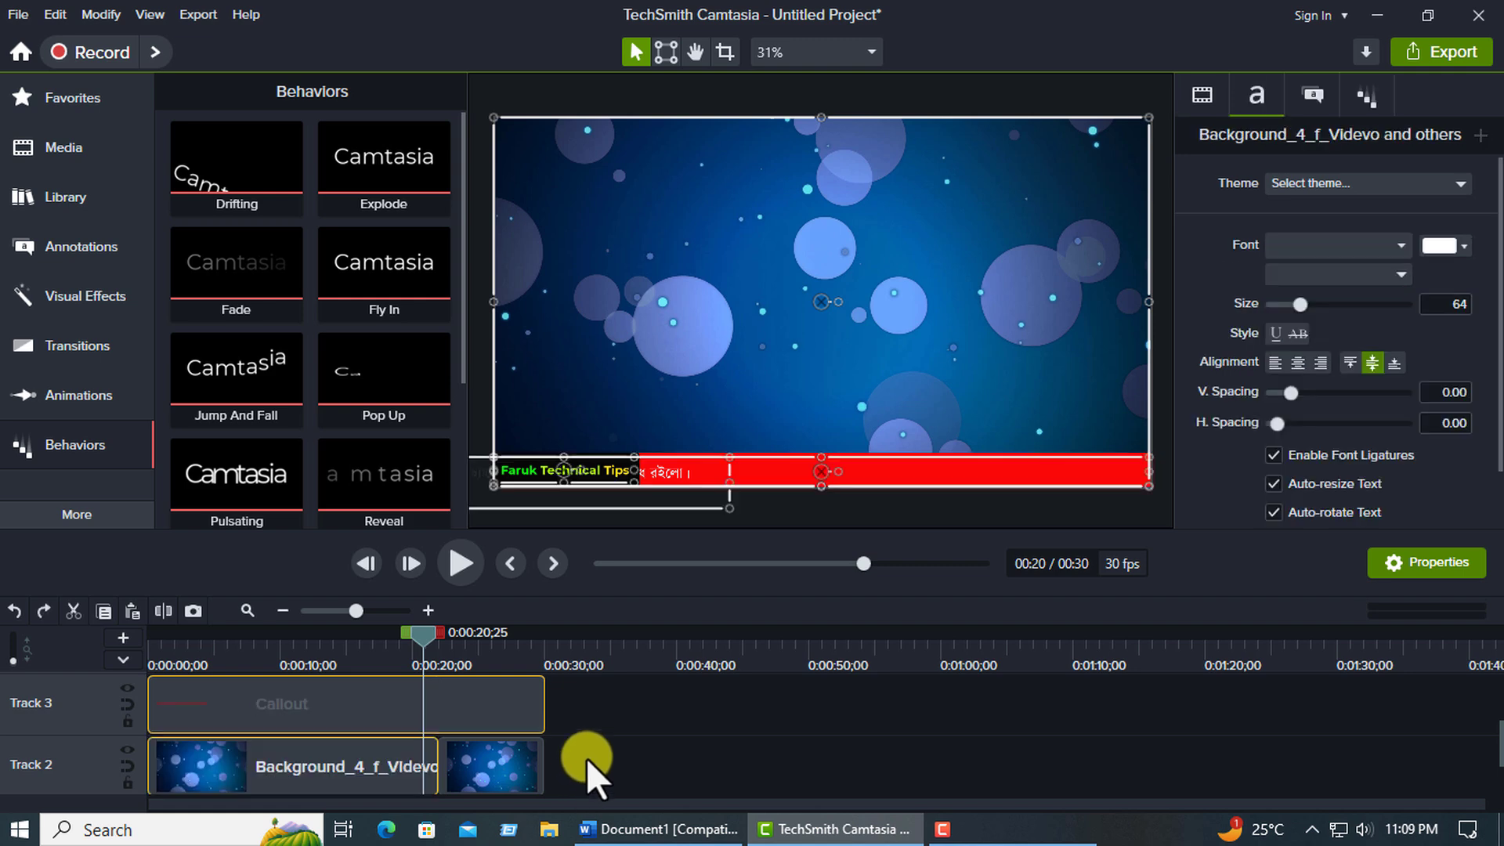
scroll(586, 759, down, 1)
scroll(586, 759, up, 1)
scroll(589, 754, down, 1)
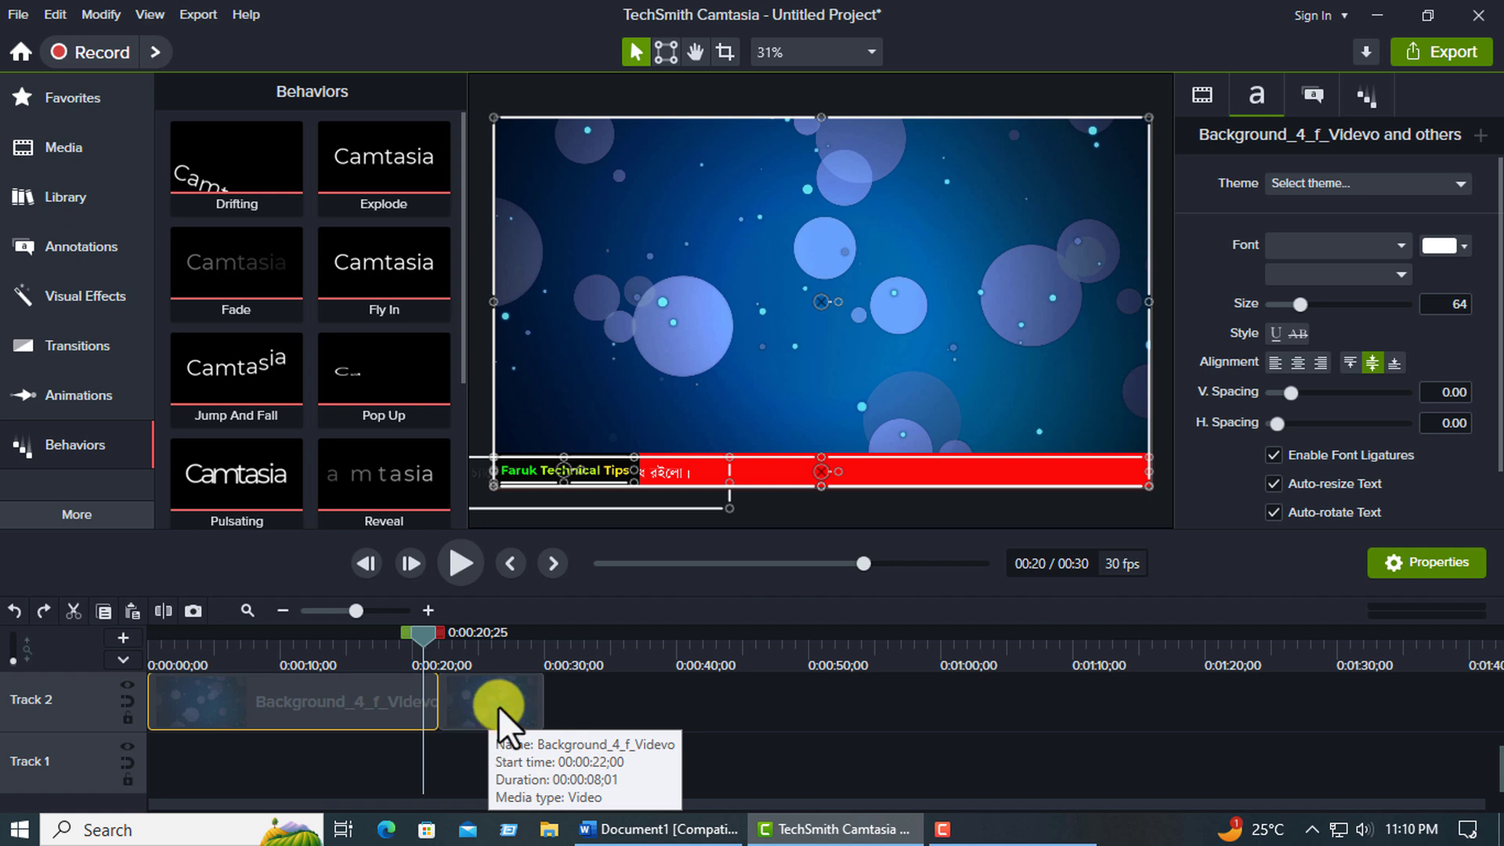
scroll(575, 779, up, 2)
scroll(575, 779, up, 1)
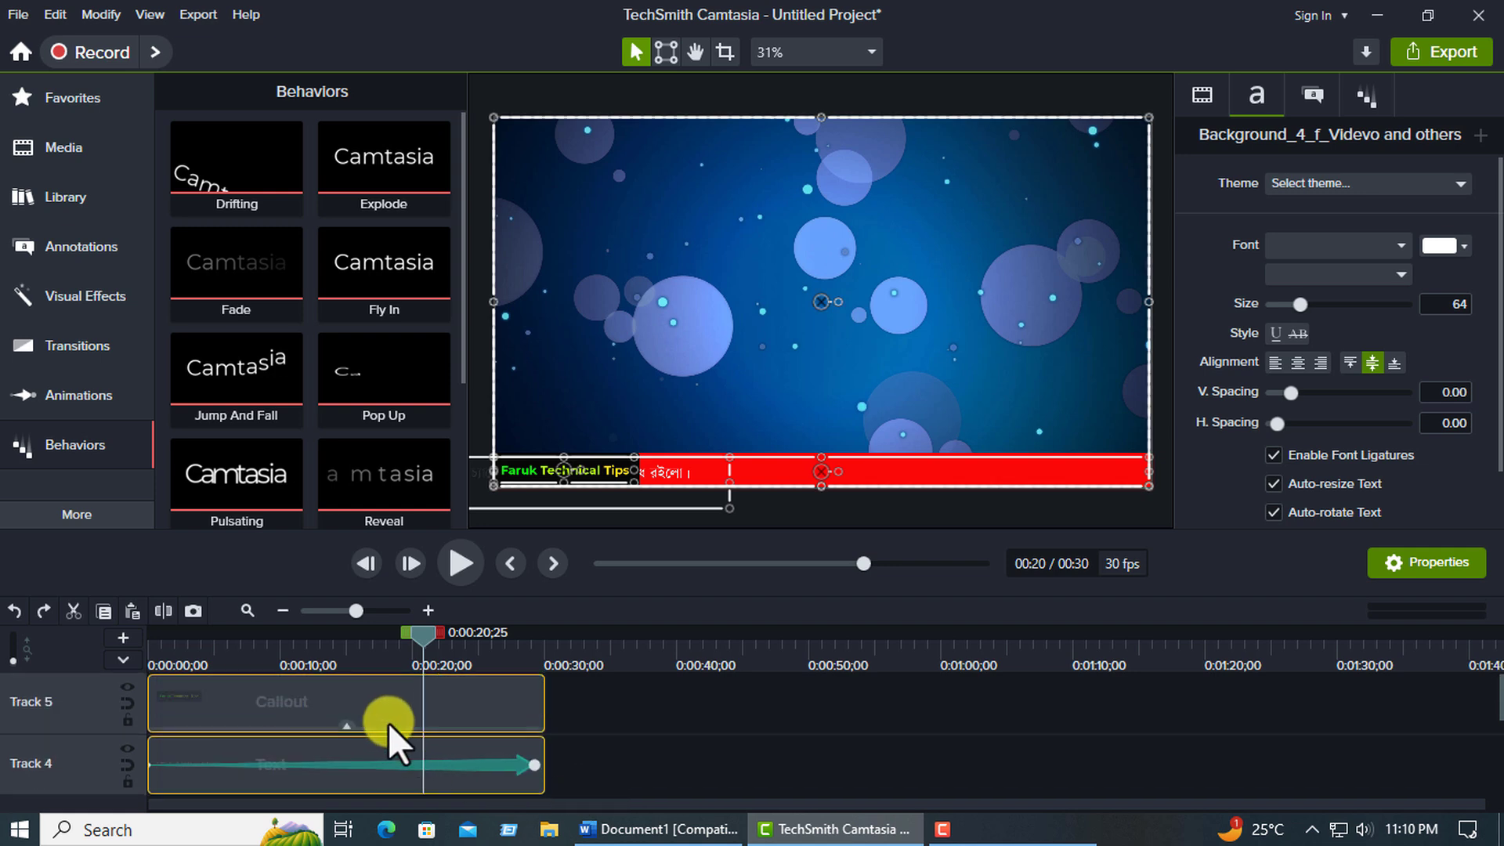
right_click(384, 716)
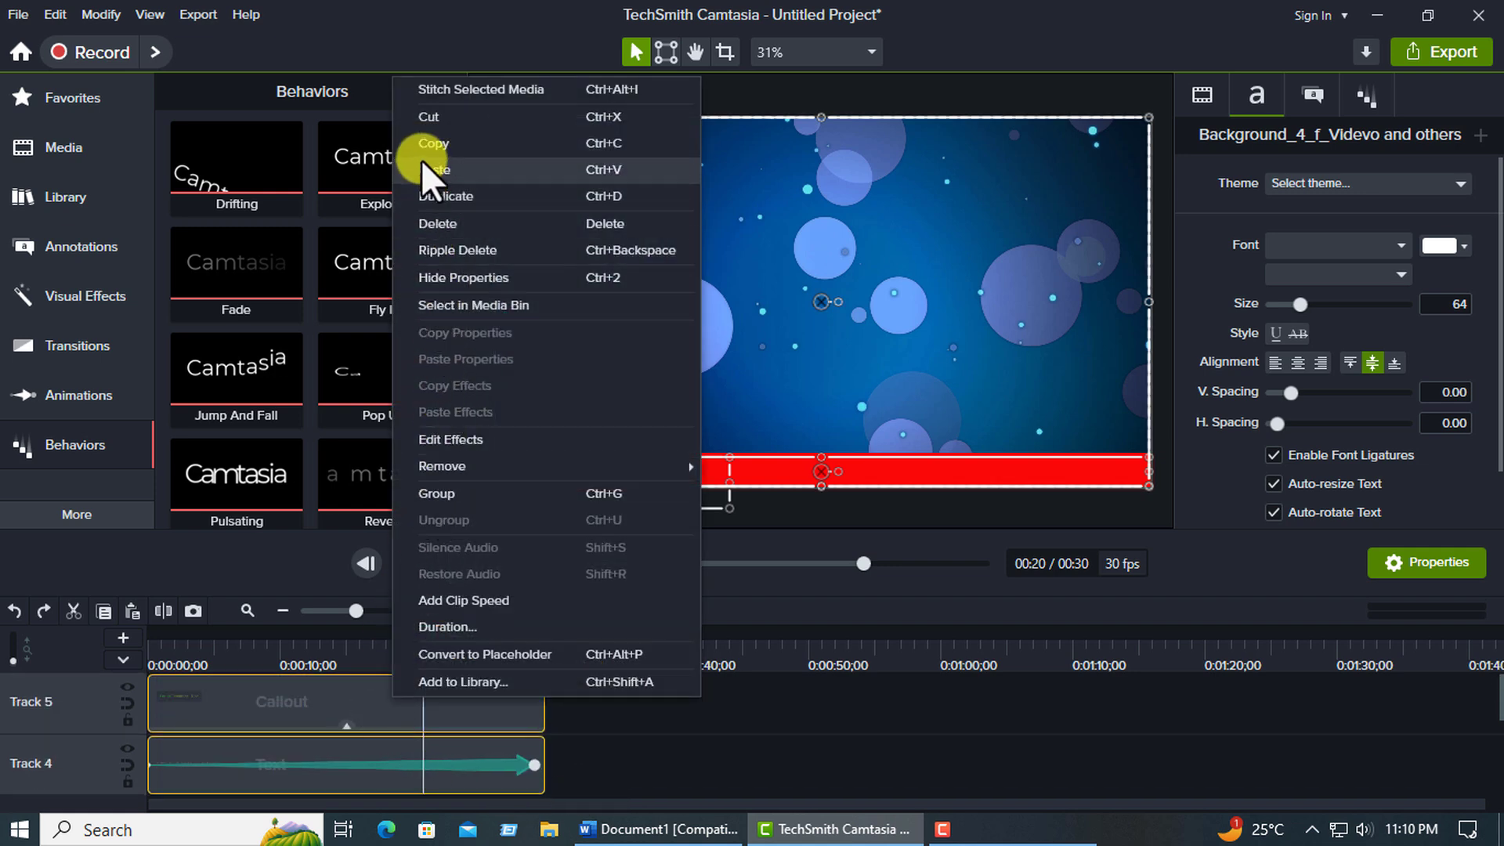
click(694, 759)
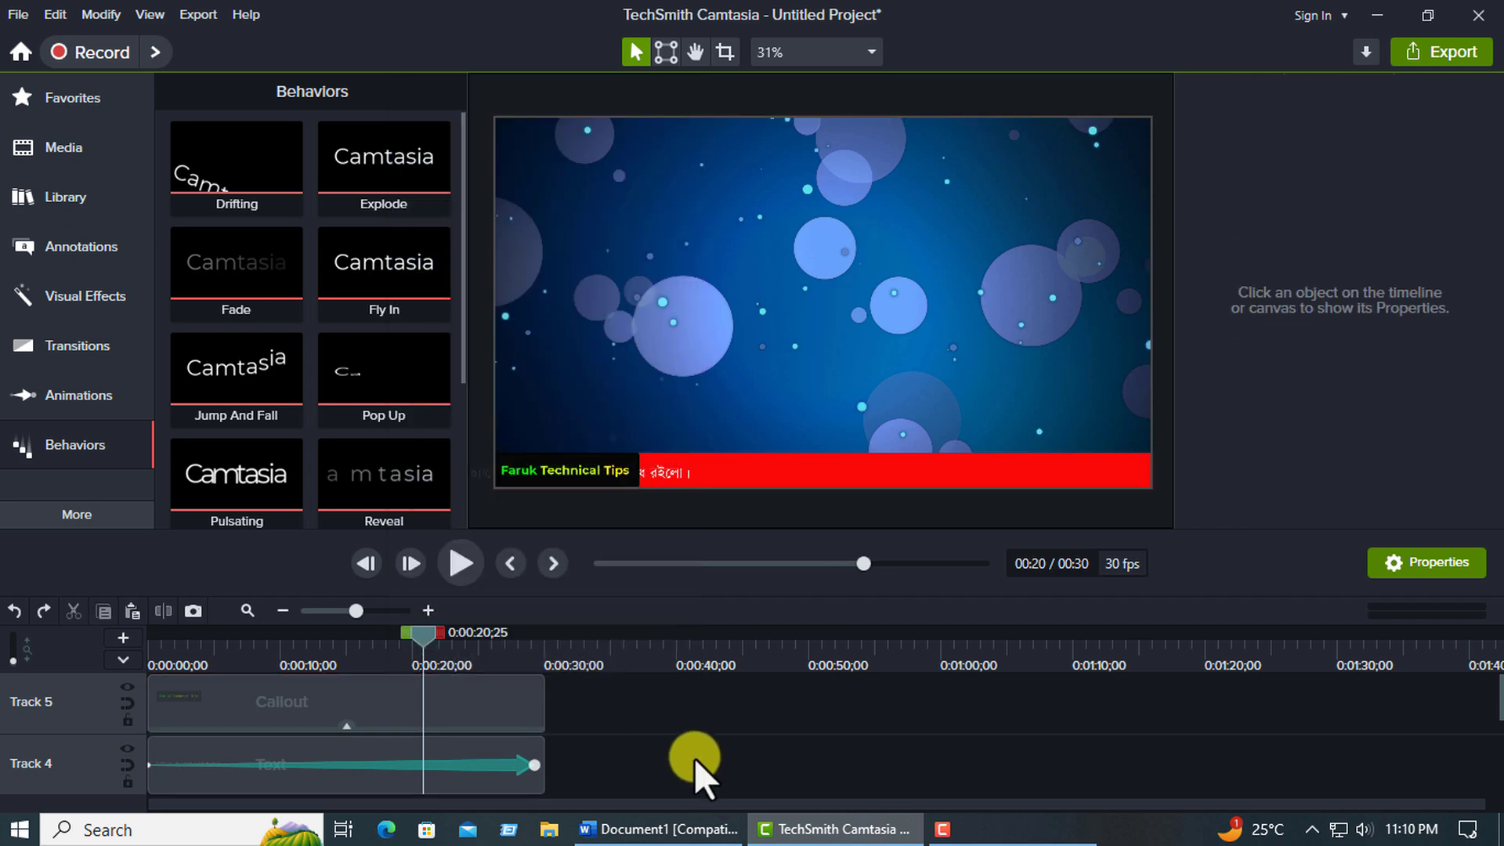
Delete both background video clips from Track 2.
scroll(694, 758, down, 3)
click(742, 328)
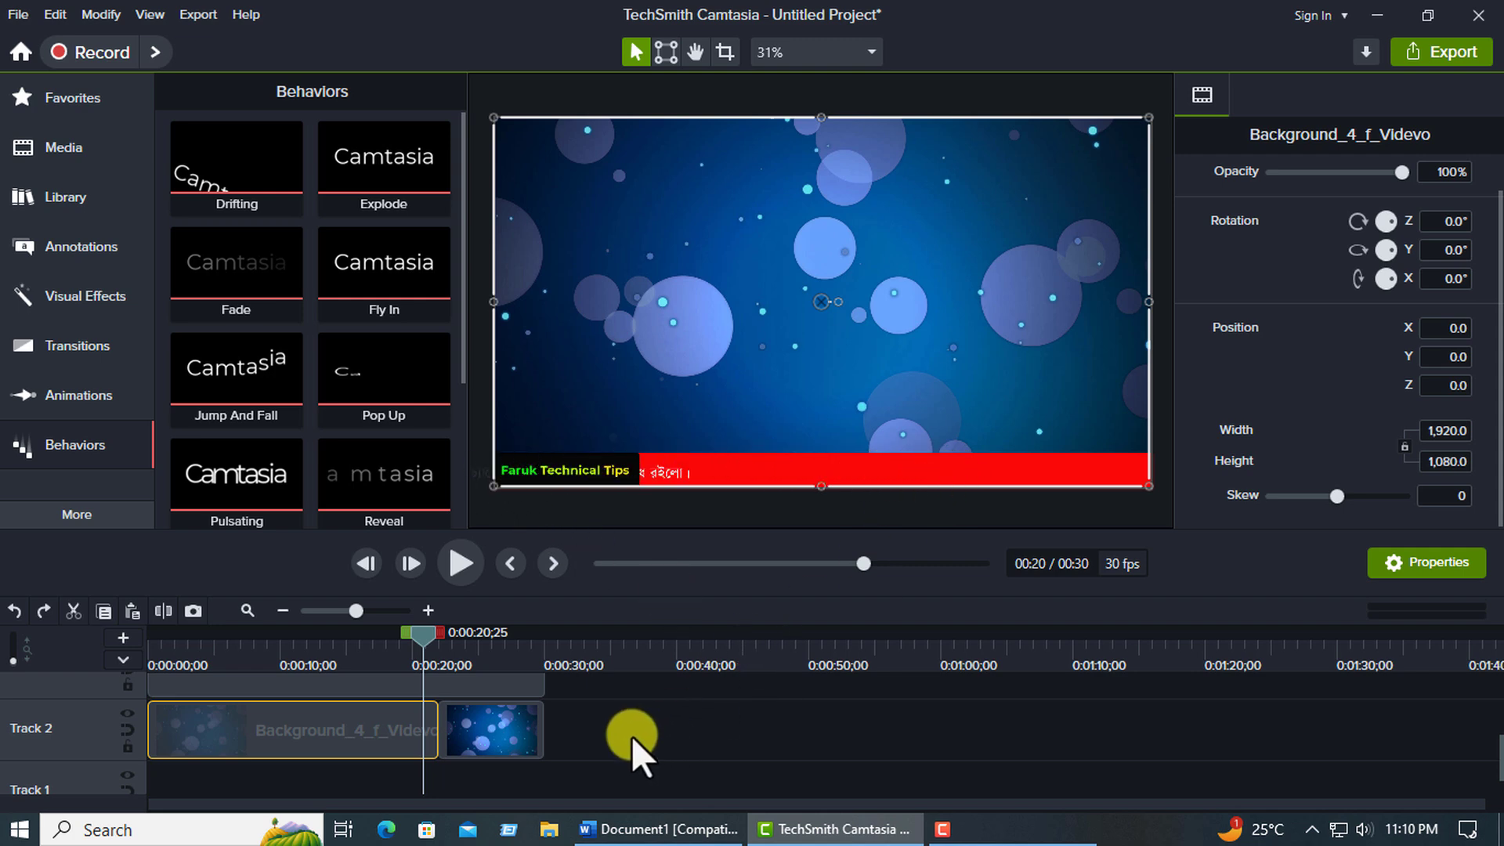
drag(609, 740, 301, 744)
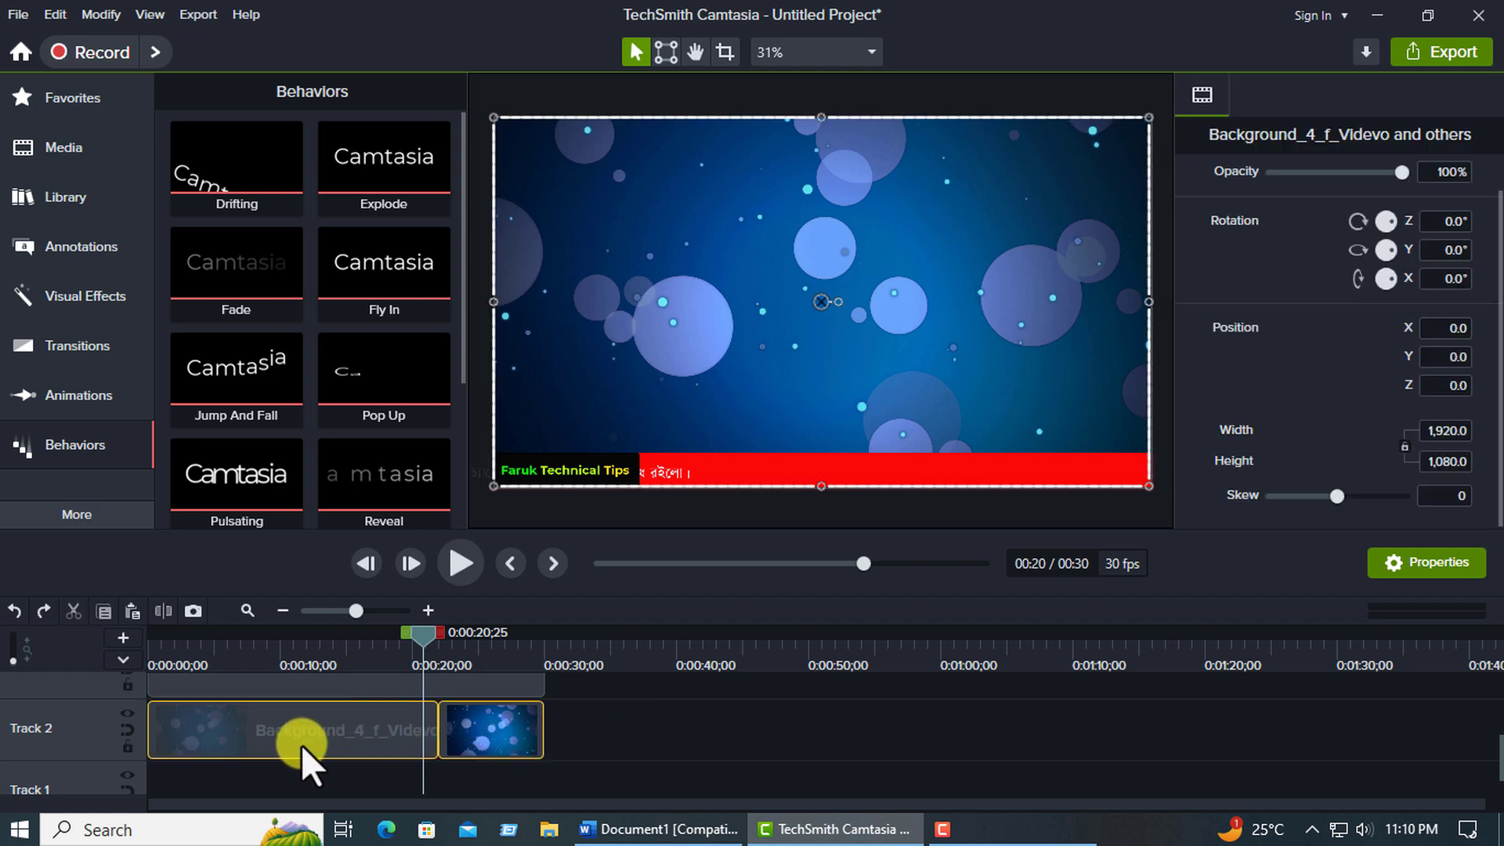
key(Delete)
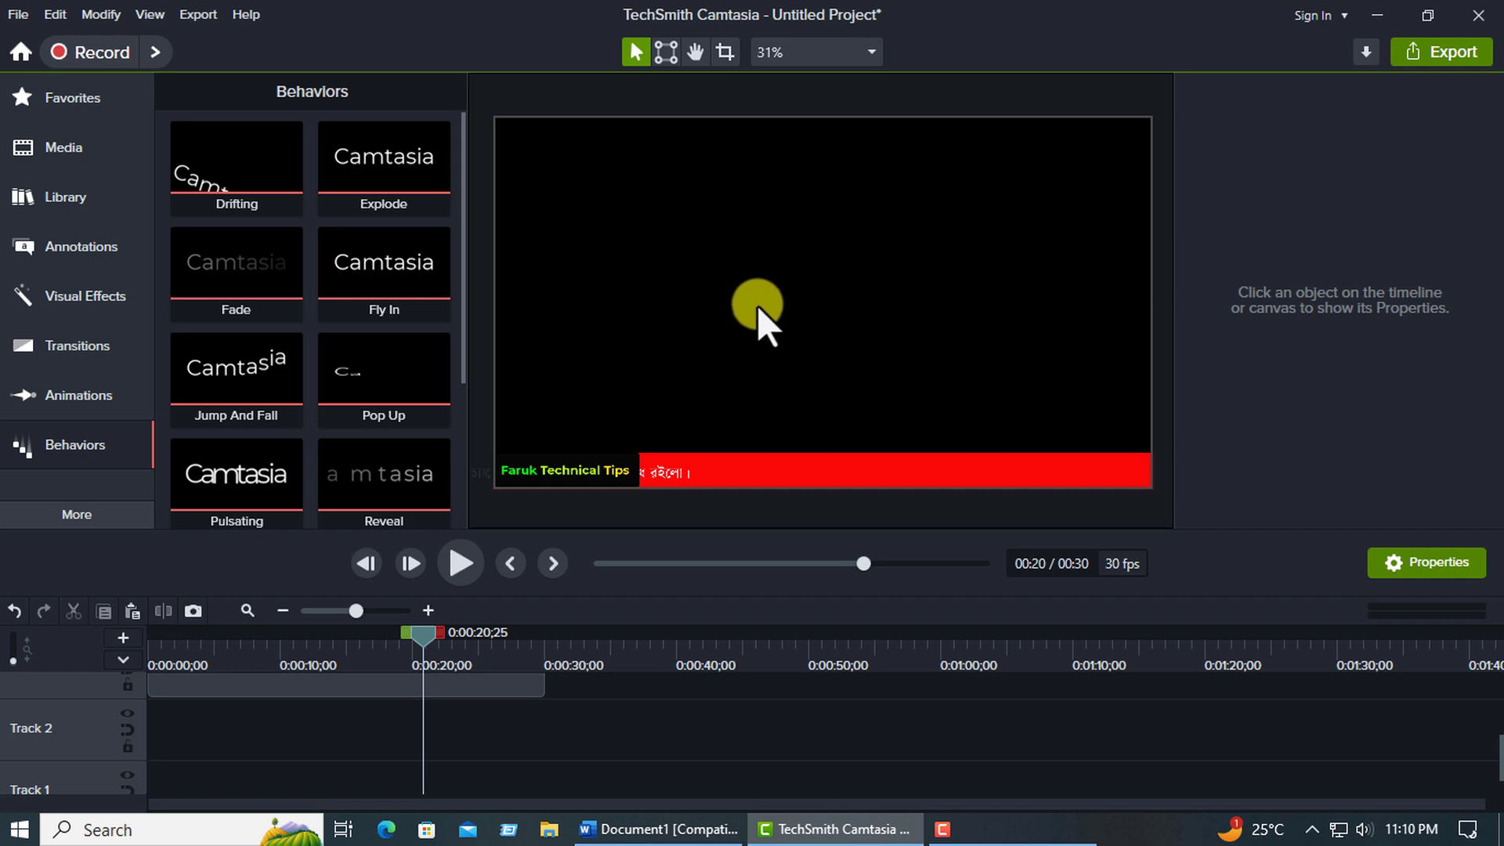
Group the red bar callout, scrolling text and channel-name callout on Tracks 3 to 5 into one group.
scroll(322, 741, up, 2)
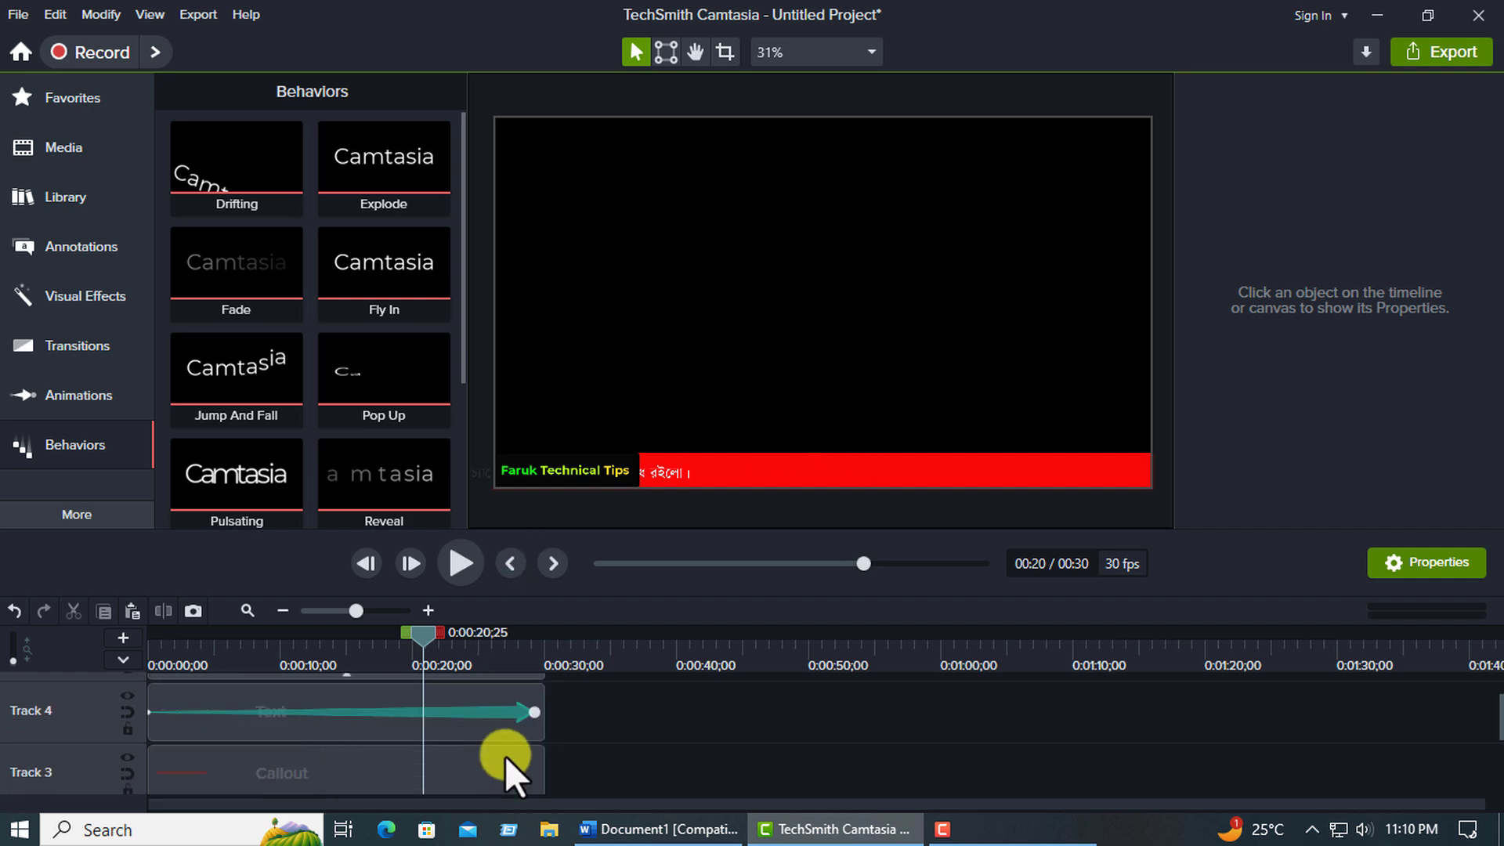
scroll(502, 756, down, 2)
drag(342, 745, 337, 613)
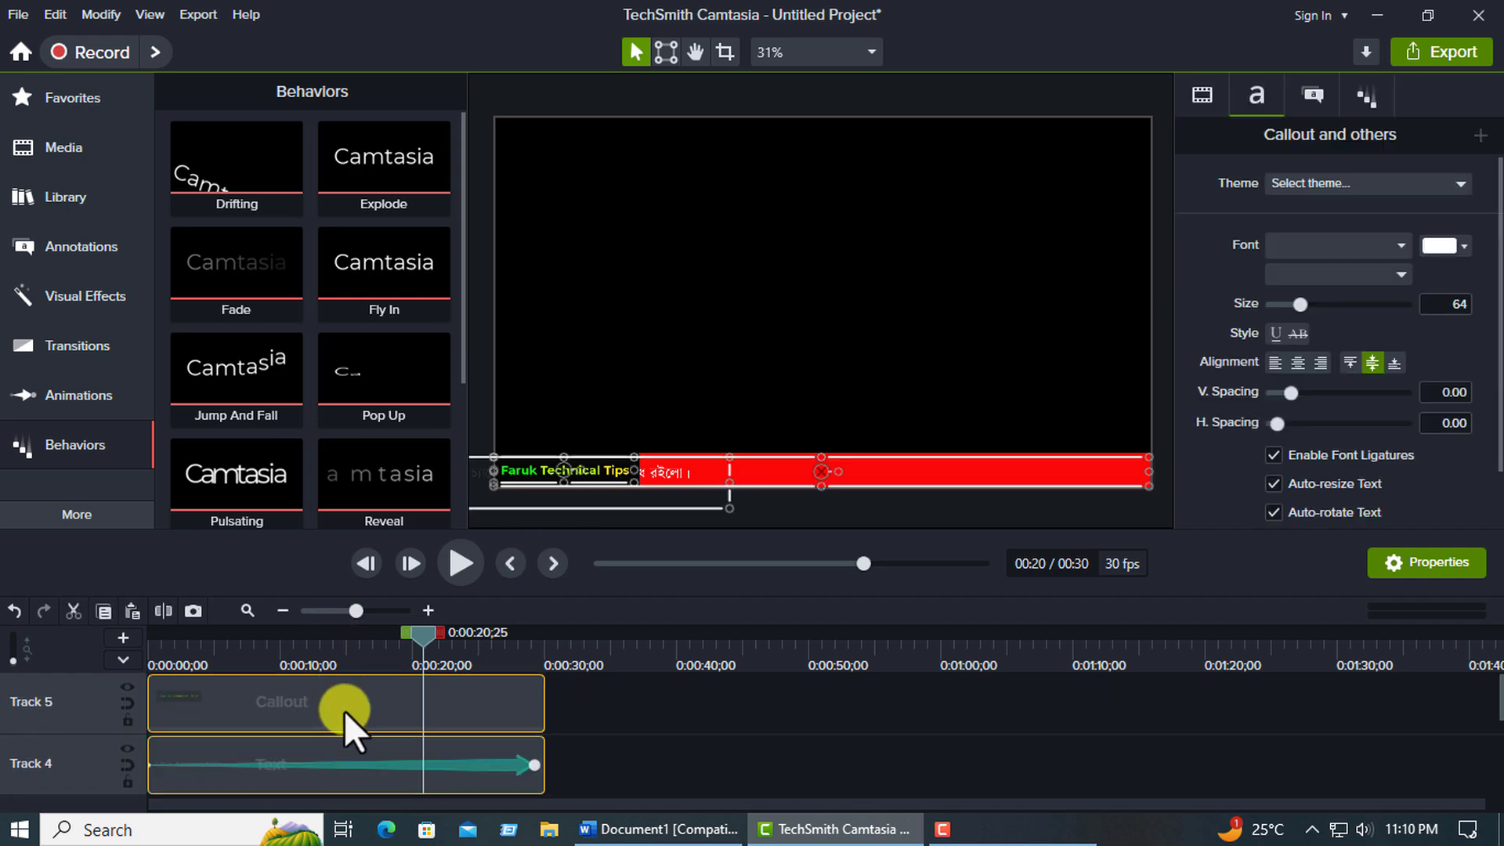
right_click(356, 701)
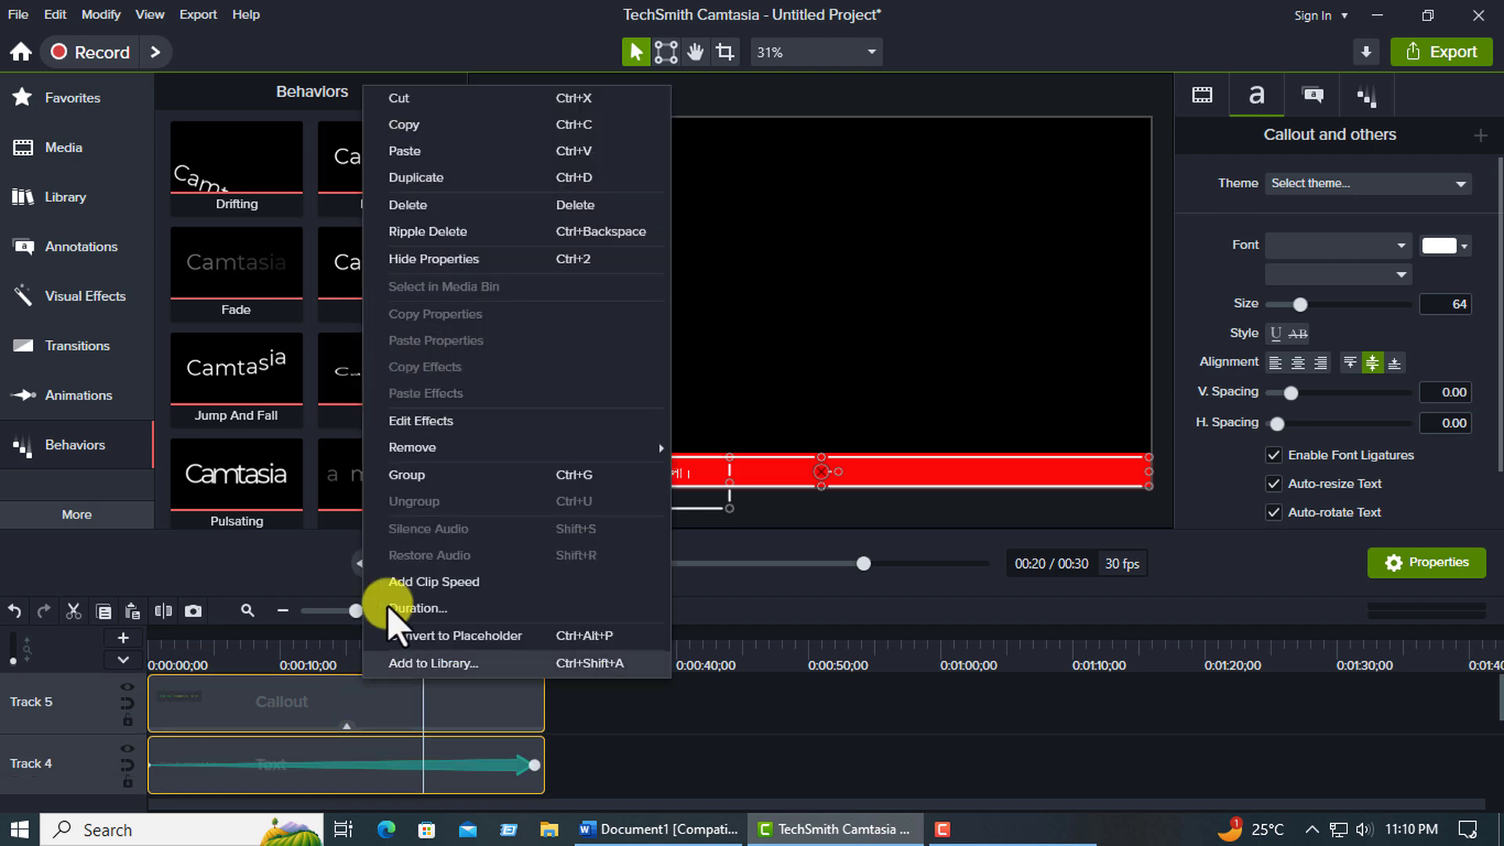
click(409, 474)
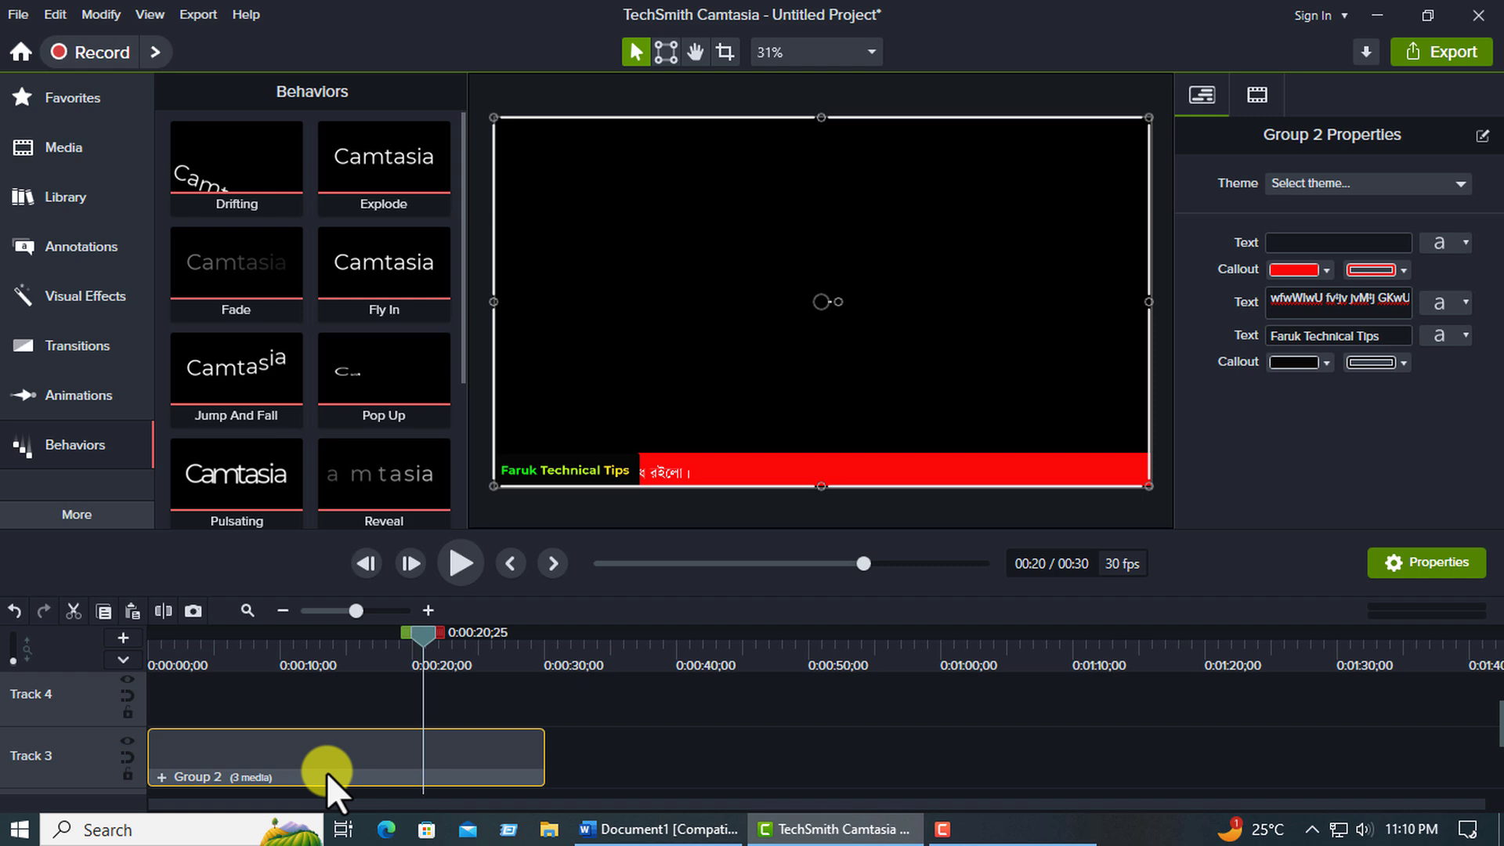
Play the grouped ticker on Track 3 from the start of the timeline.
scroll(318, 776, down, 1)
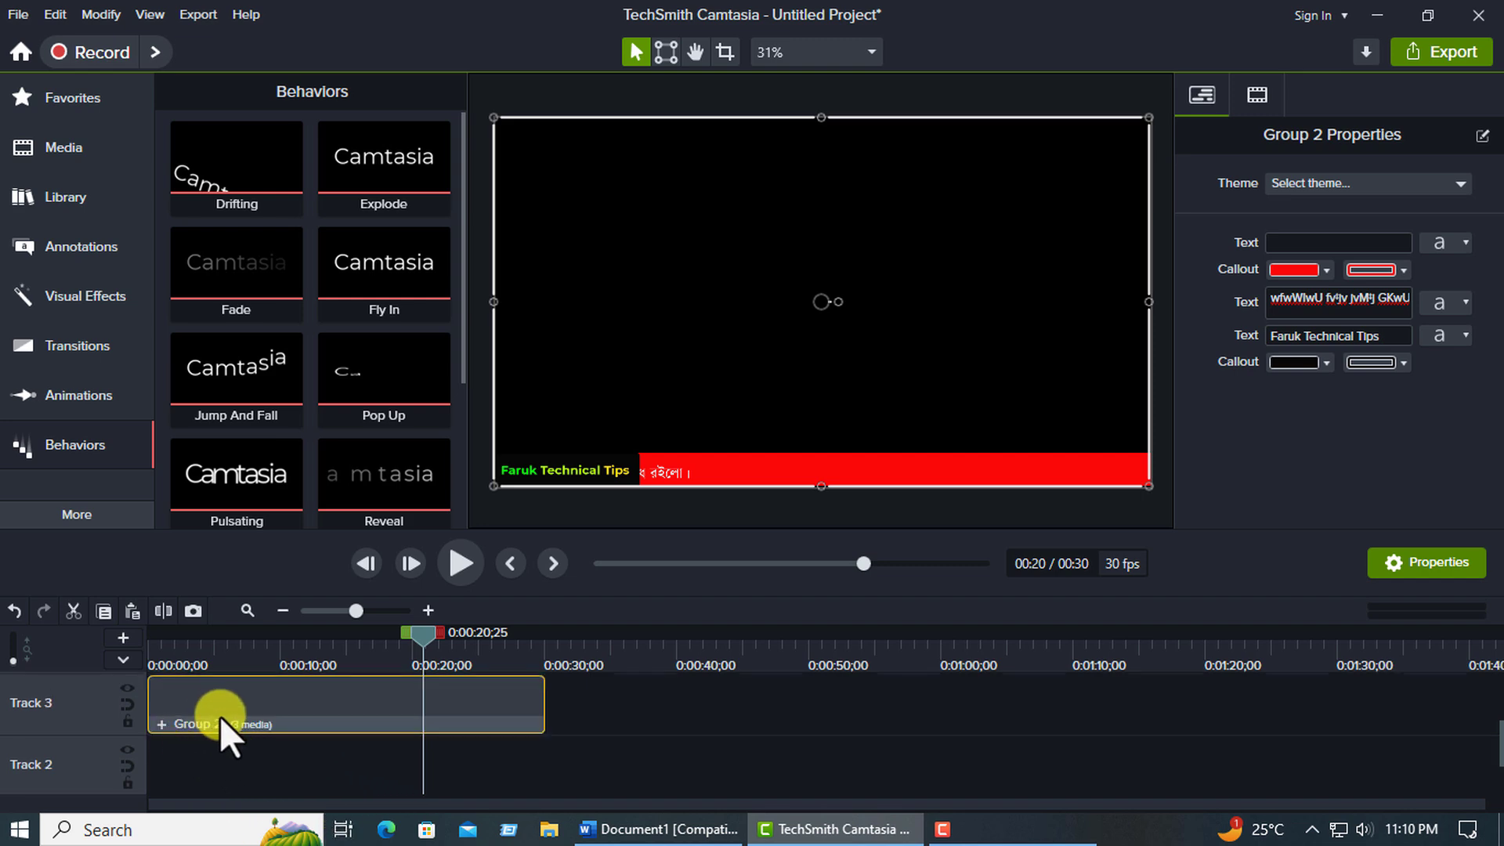
mouse_move(264, 698)
mouse_down()
mouse_move(392, 745)
mouse_move(246, 722)
mouse_up()
drag(417, 641, 132, 653)
click(463, 565)
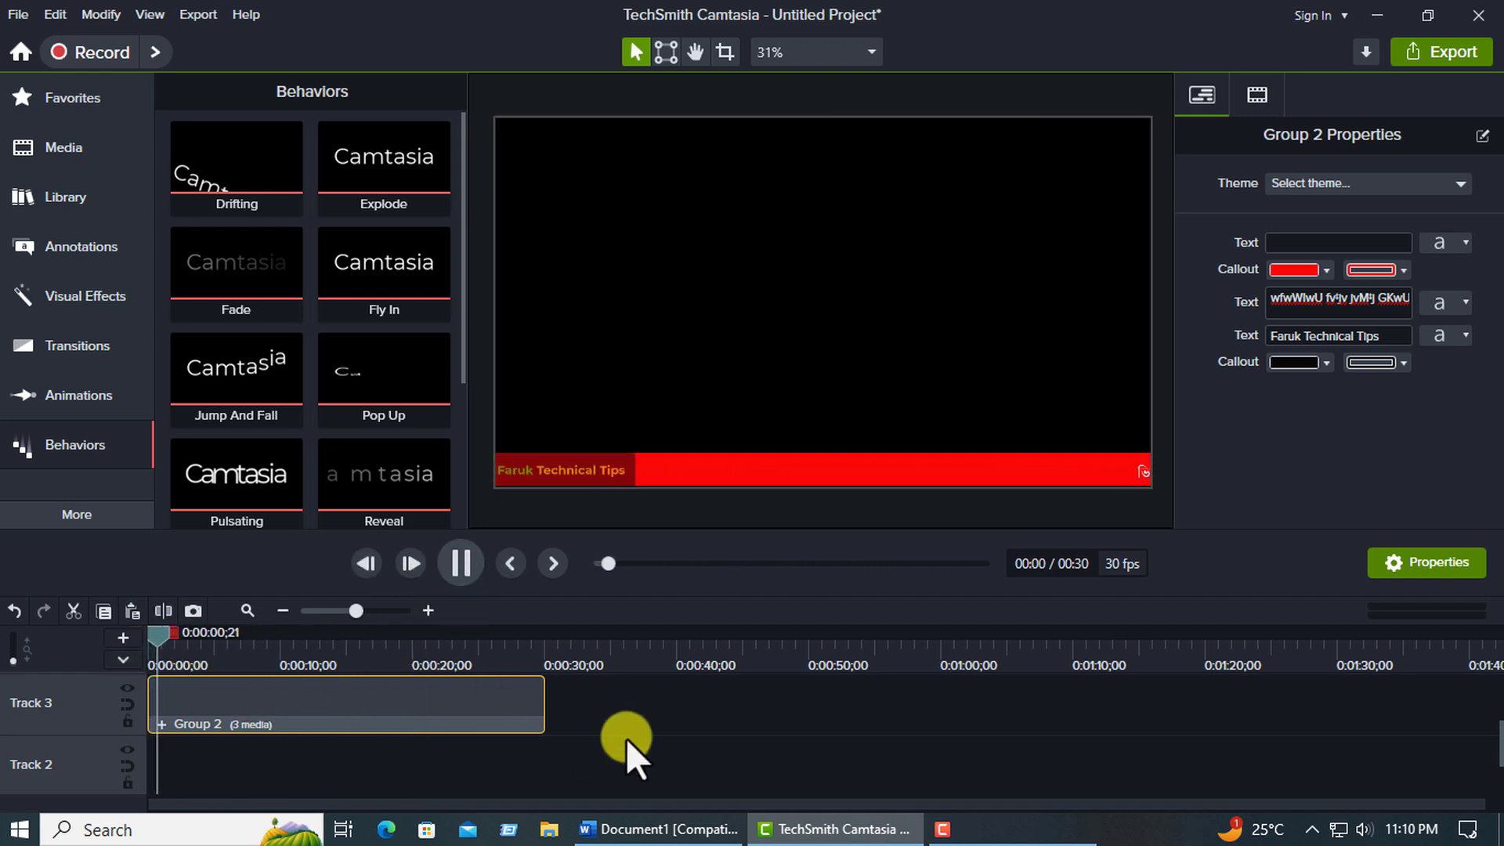
click(462, 564)
Cut off the end of the grouped ticker so it lasts 22 seconds, and scrub back to 0:00:12;05.
drag(186, 636, 564, 636)
key(Delete)
drag(359, 656, 331, 660)
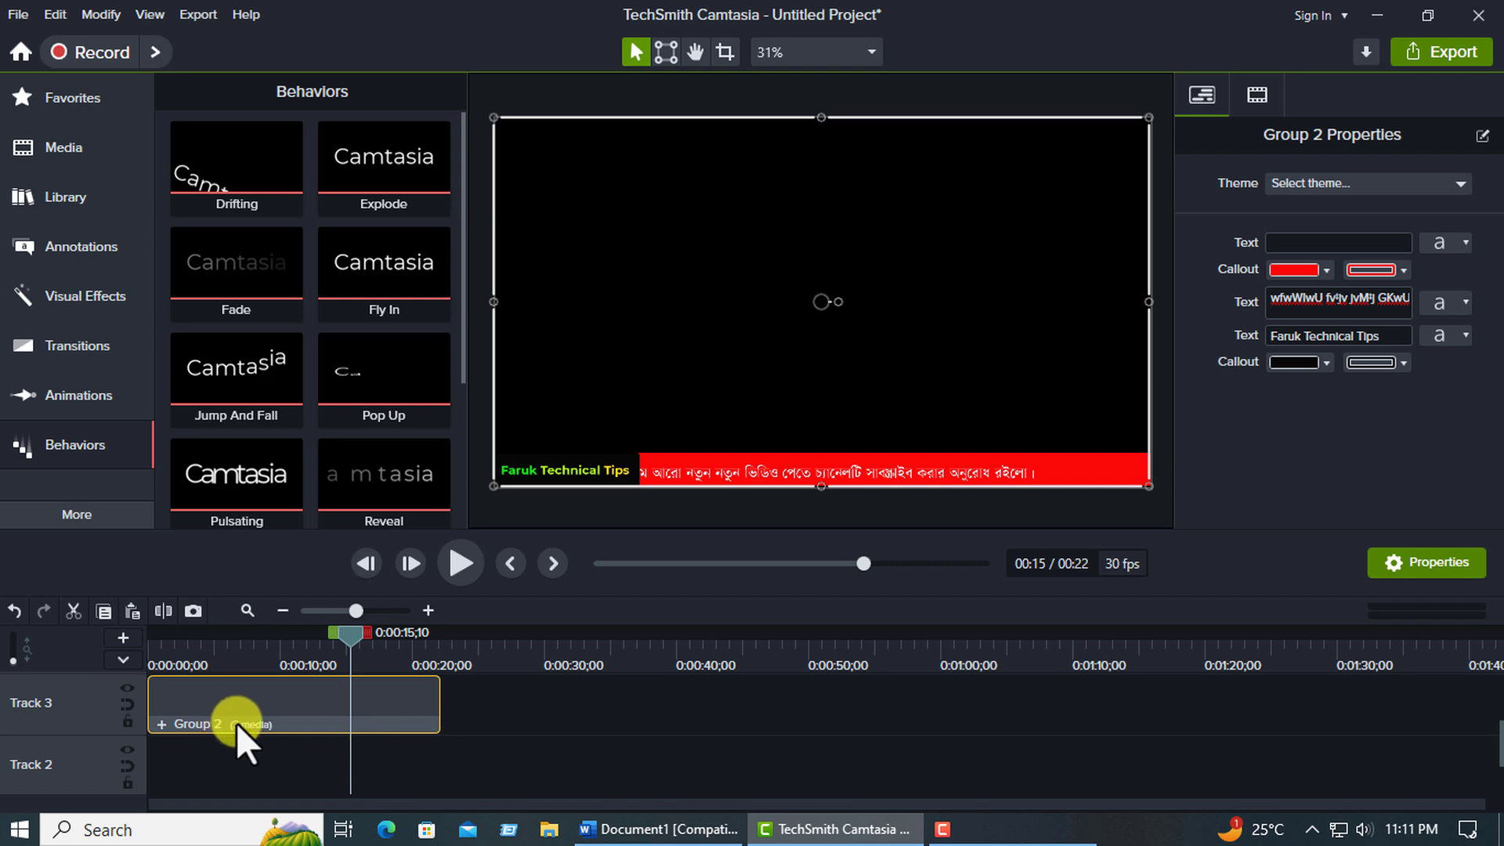
drag(375, 632, 308, 662)
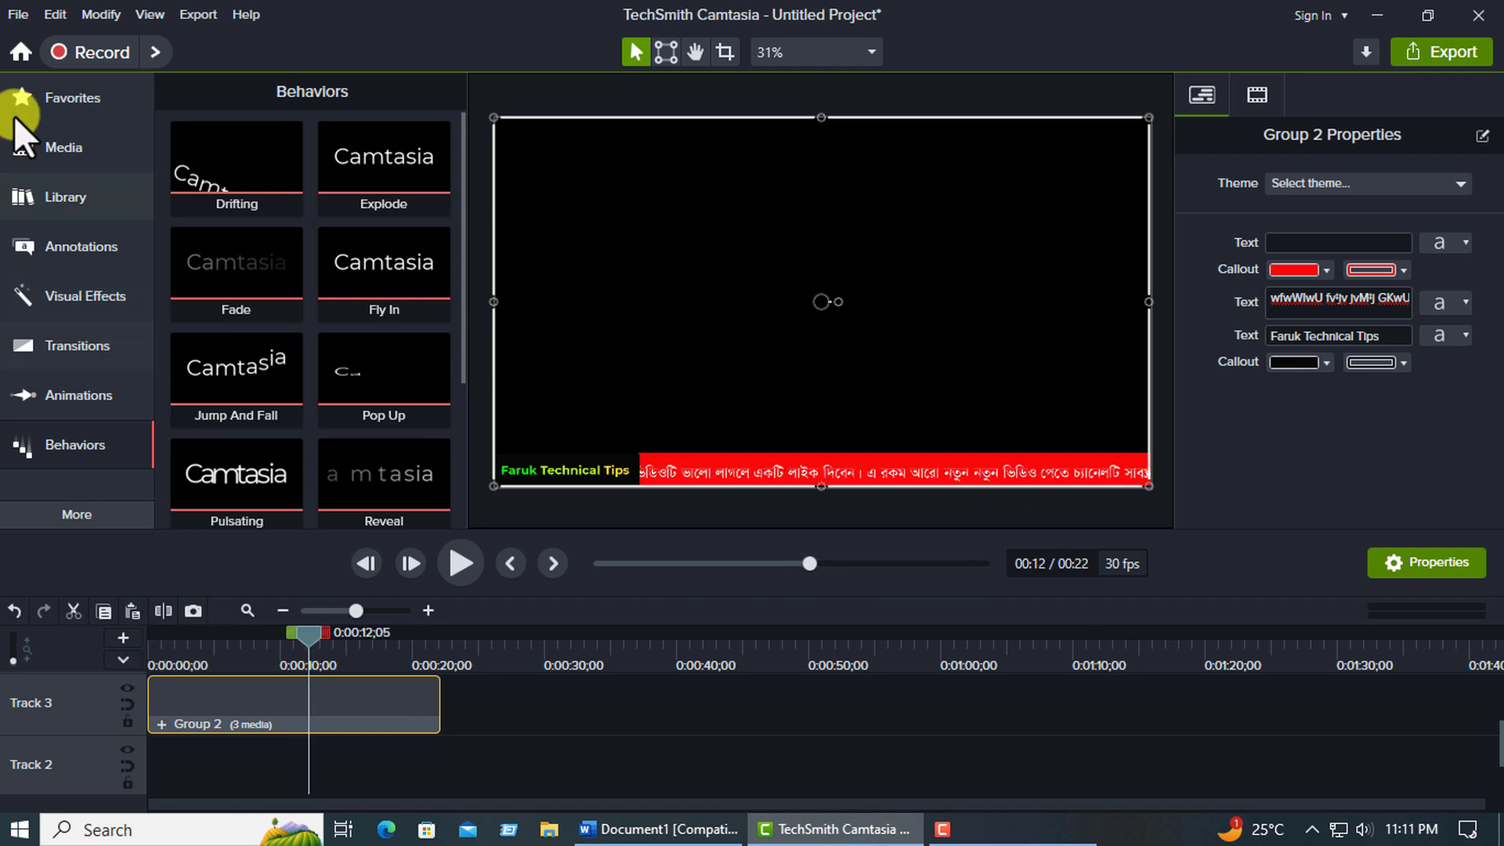
Start saving the project as a new file in the YouTube > Library folder on drive E:.
click(19, 15)
click(15, 14)
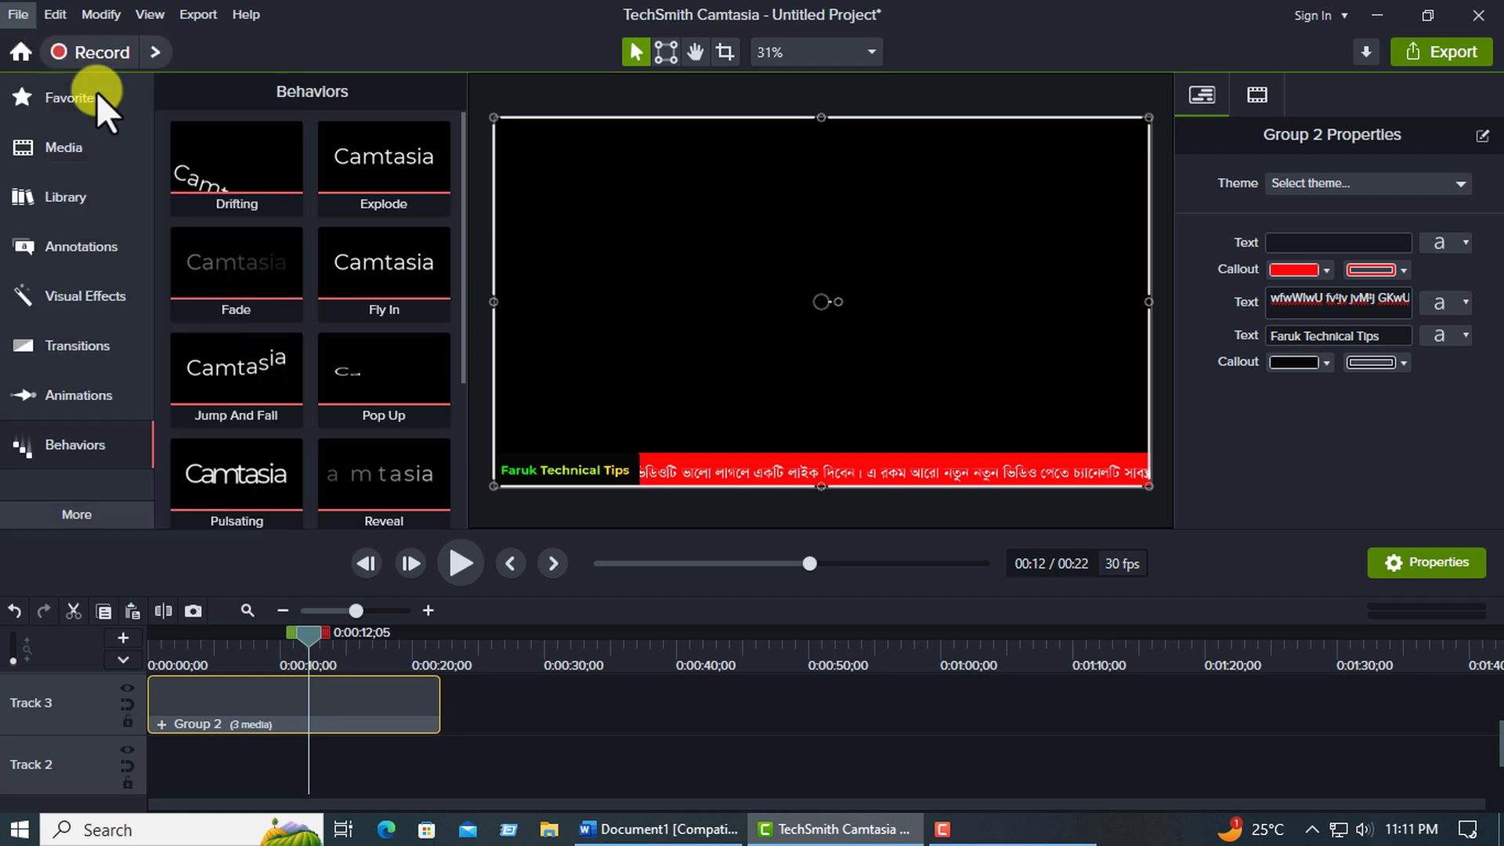
click(53, 15)
mouse_move(17, 15)
click(31, 199)
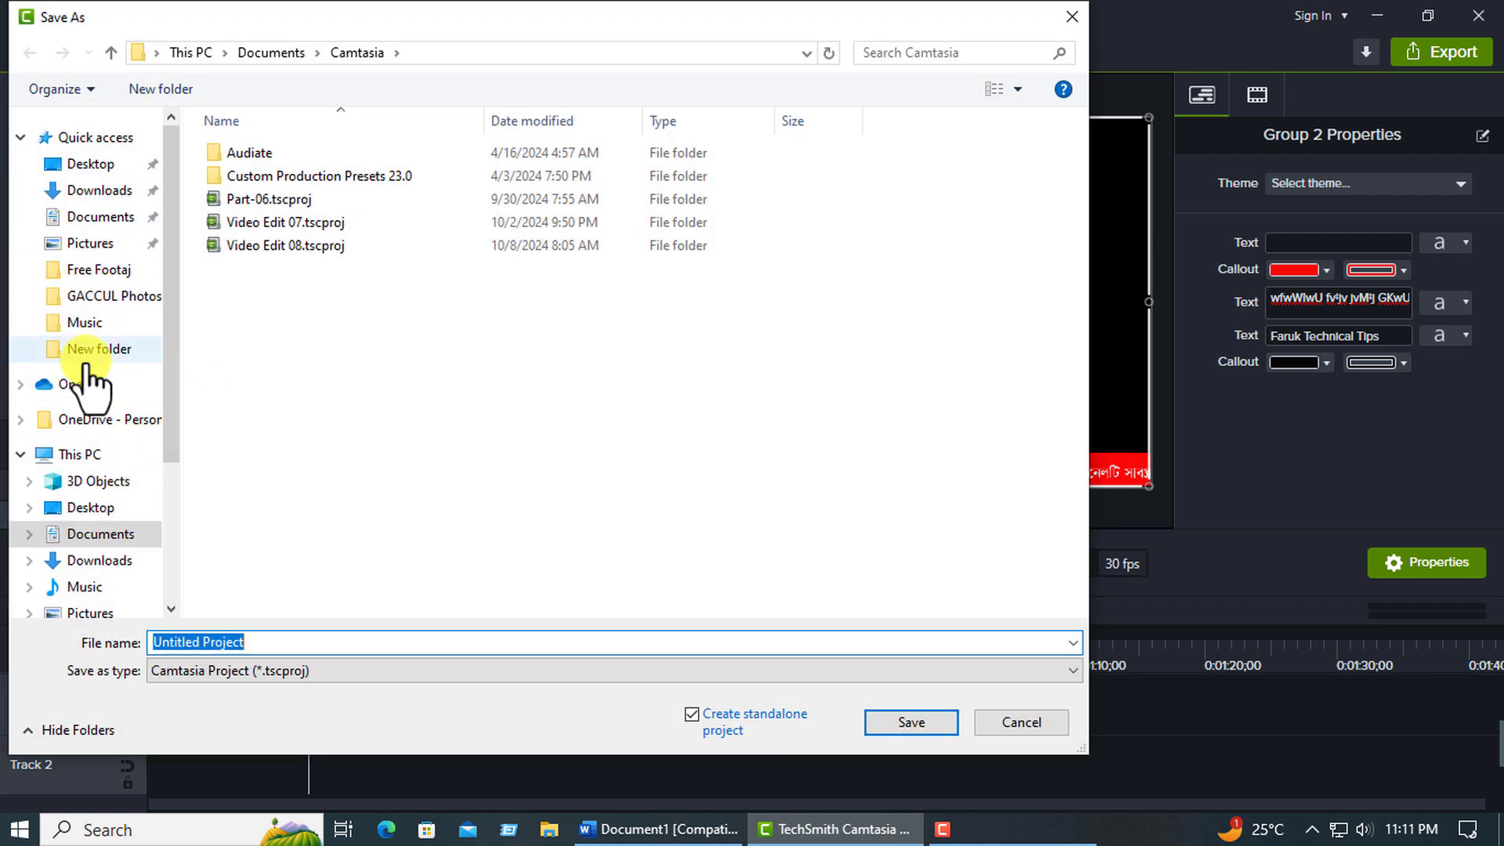
scroll(125, 546, down, 2)
click(101, 569)
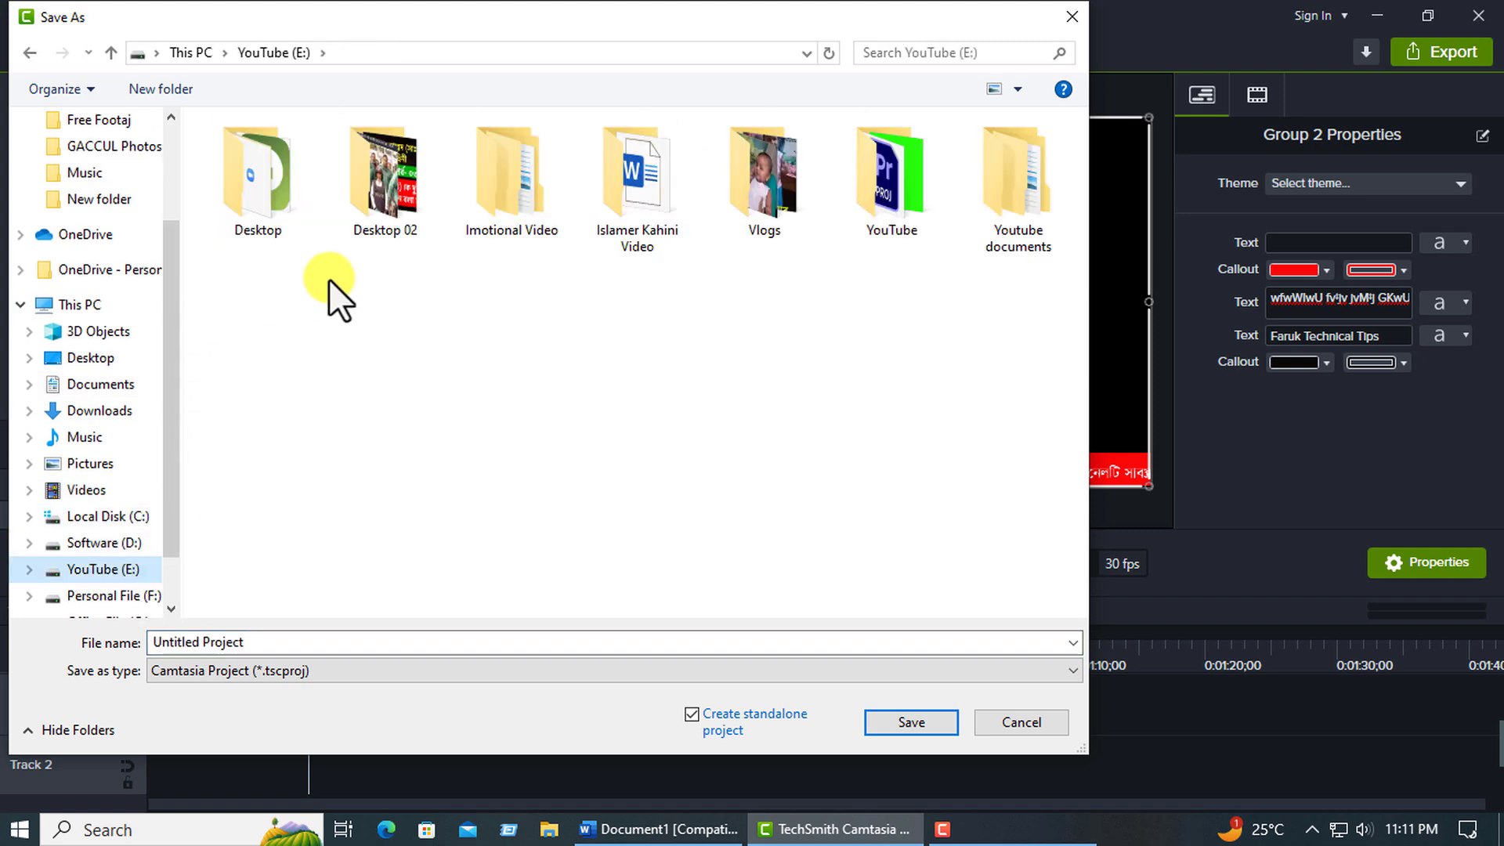
double_click(912, 212)
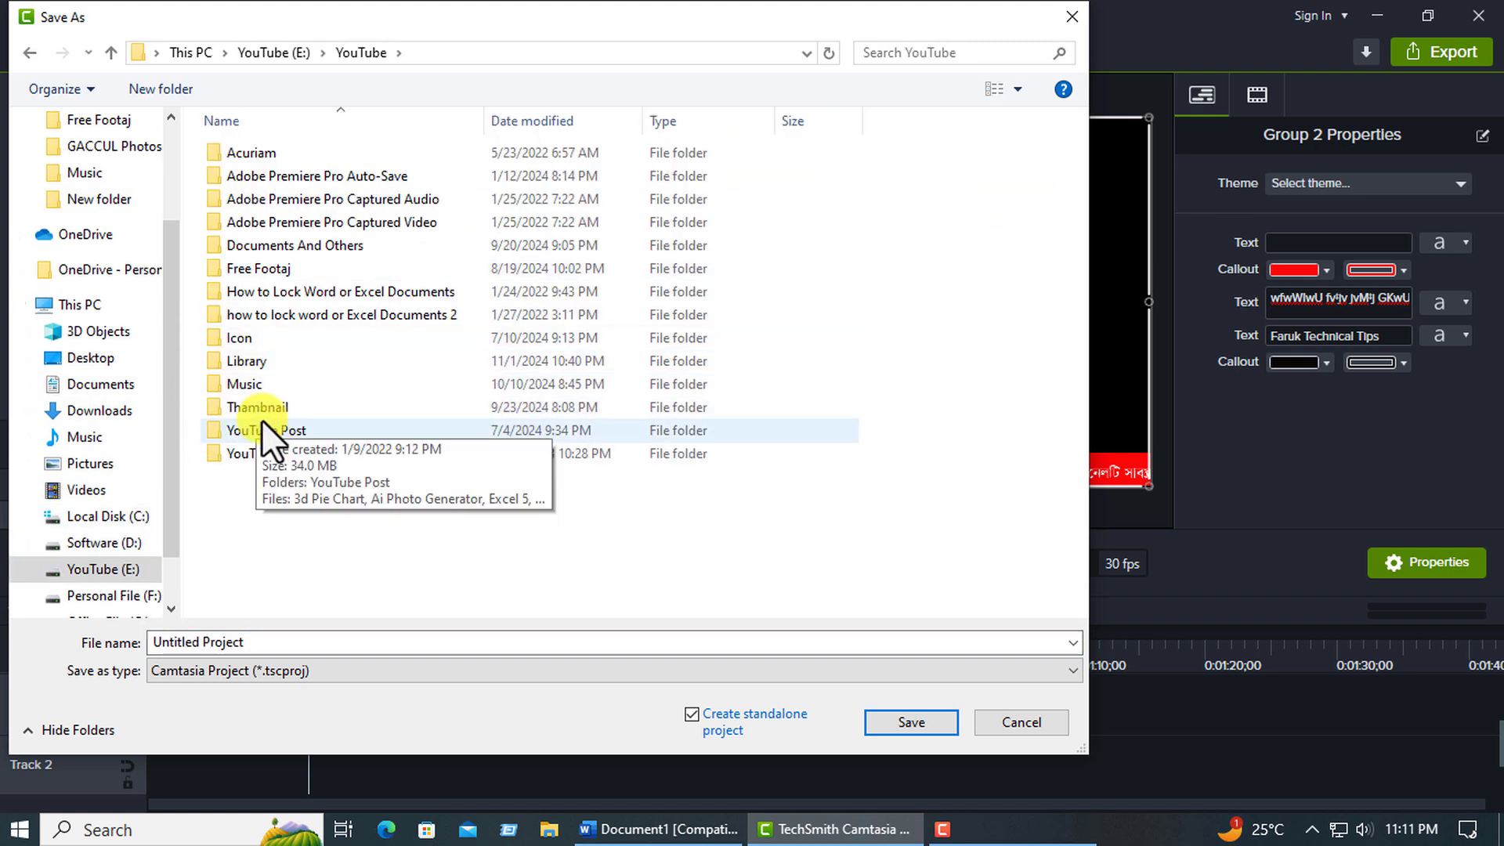
double_click(247, 364)
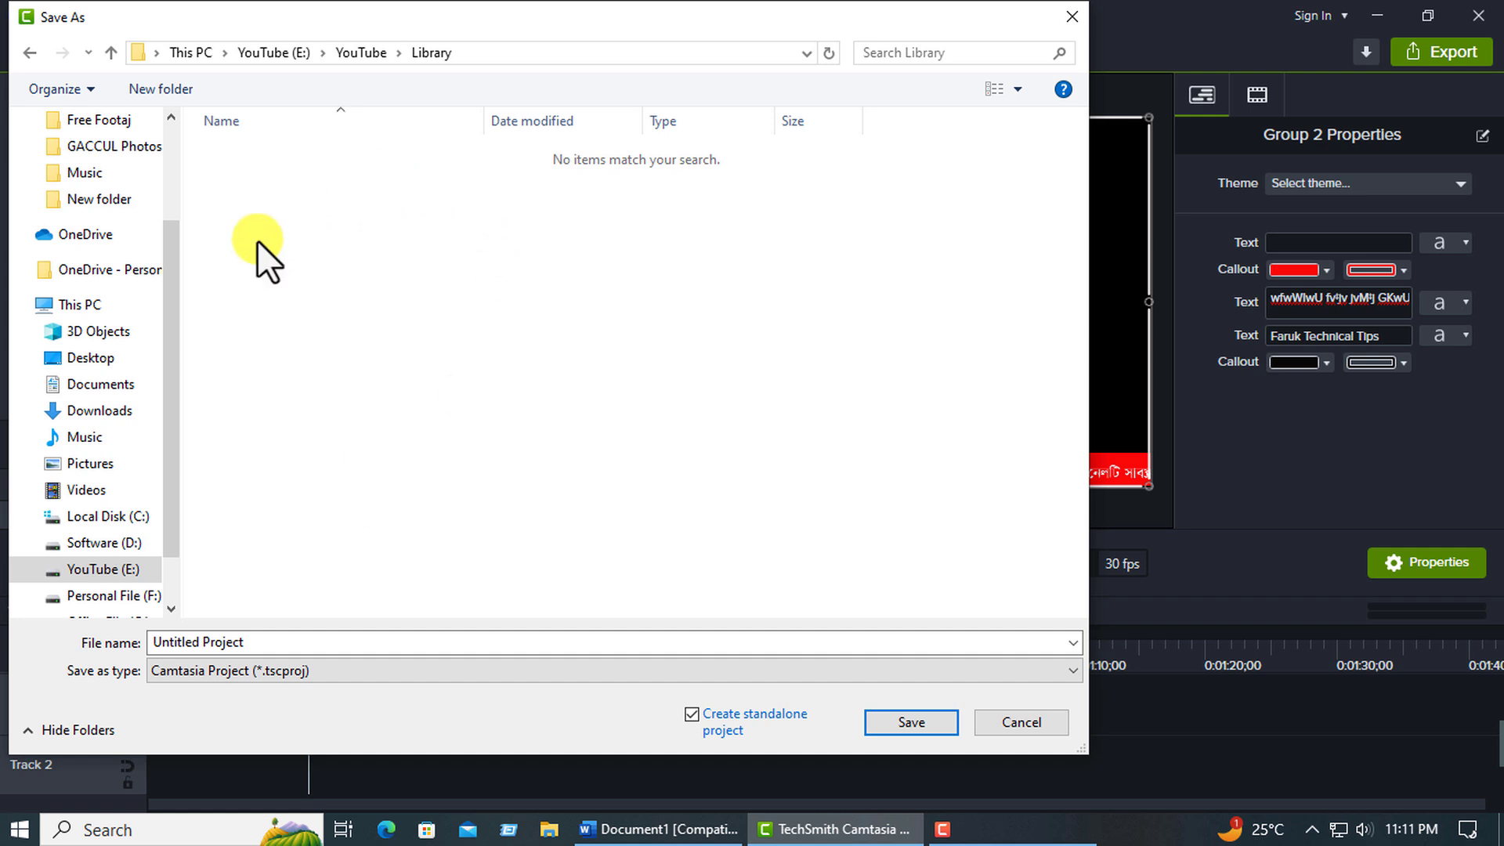
Save the standalone project under the file name Scrolling Text and dismiss the save notice.
click(279, 642)
text(Scr)
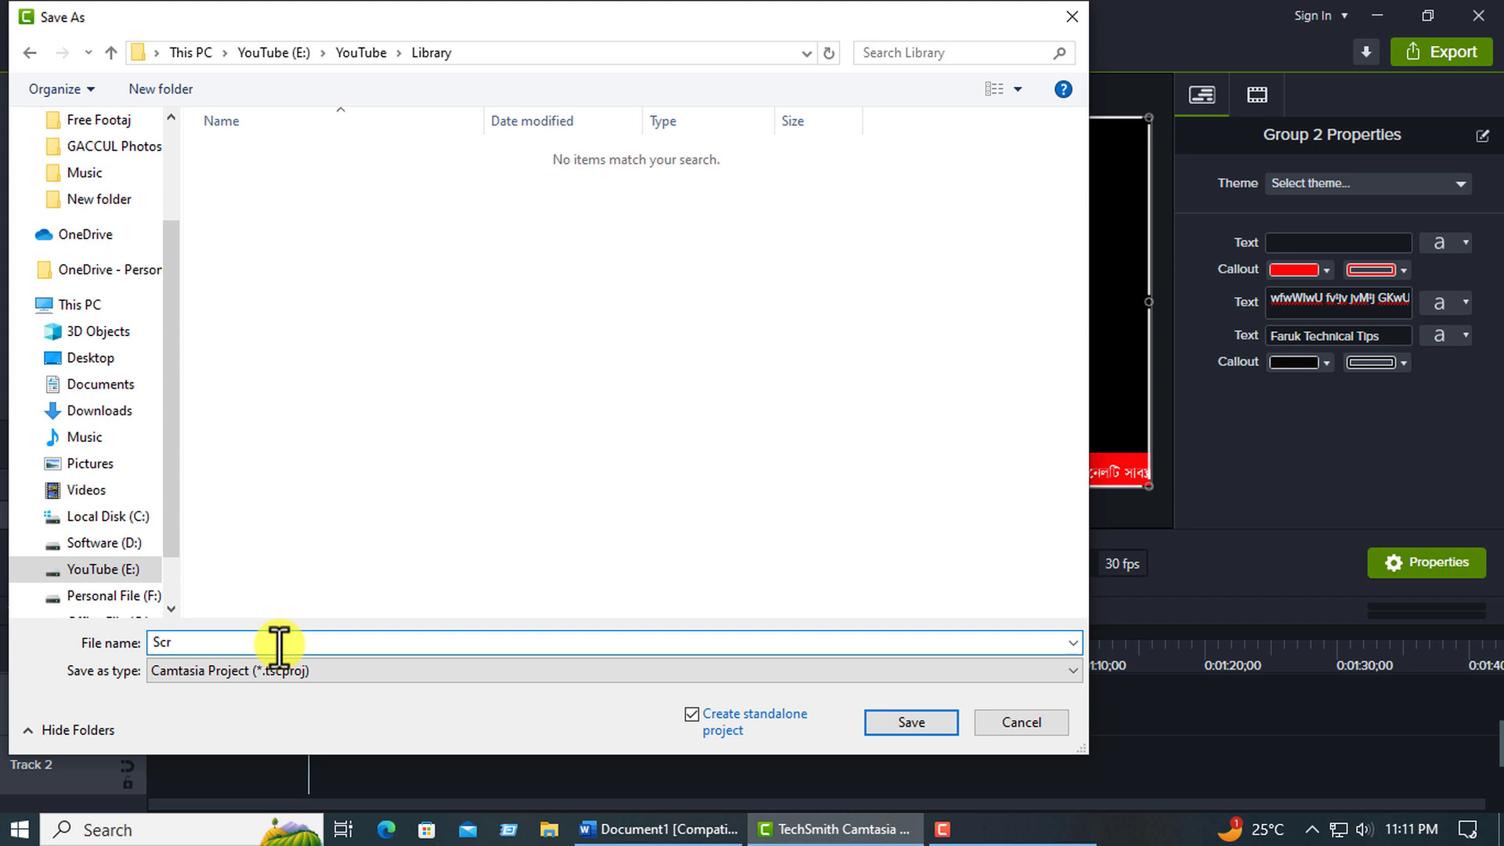
text(olling Text)
click(911, 724)
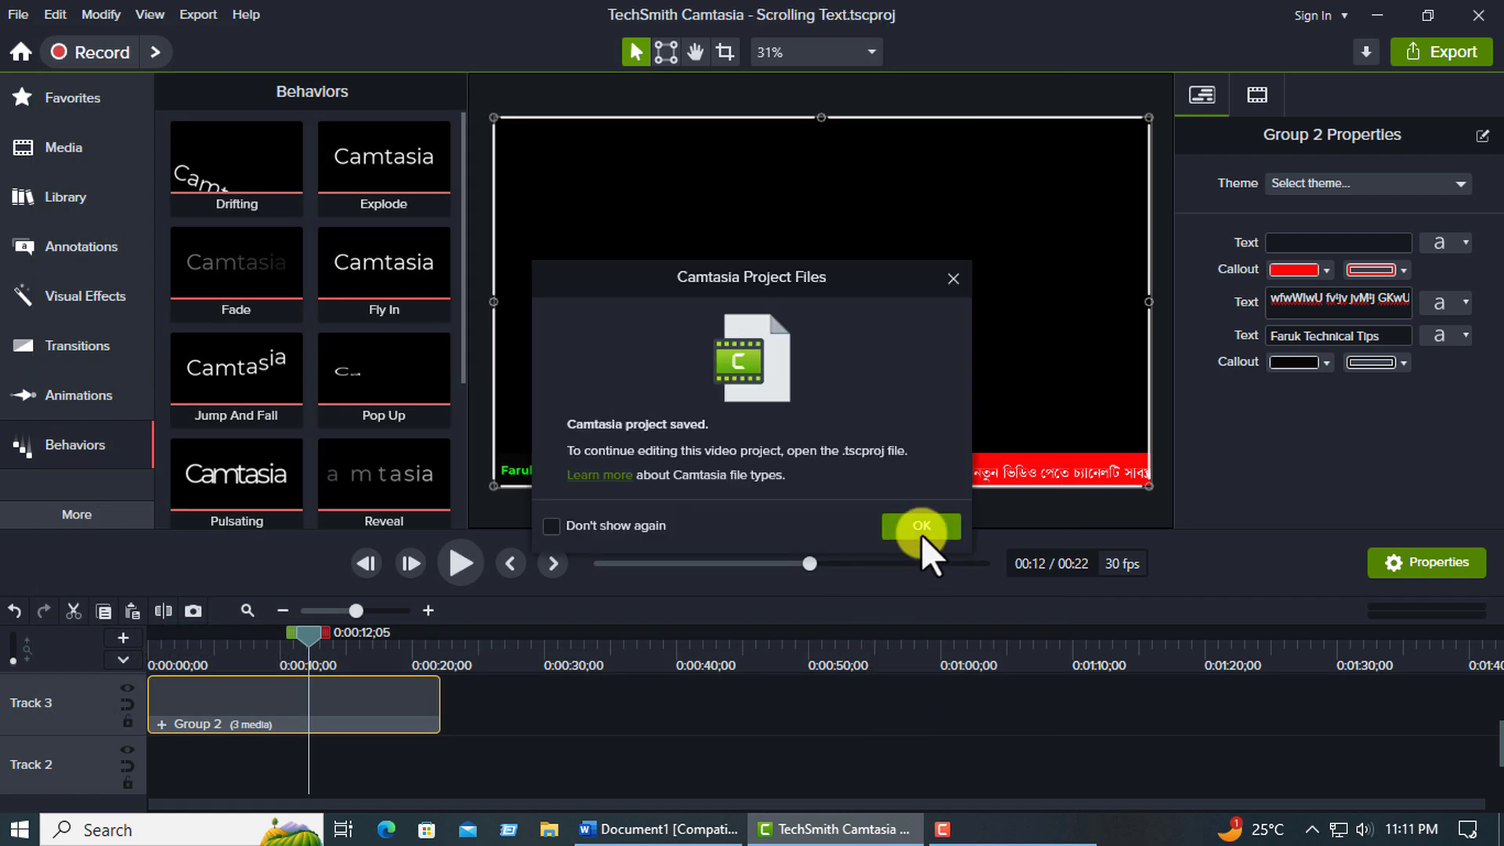
click(922, 527)
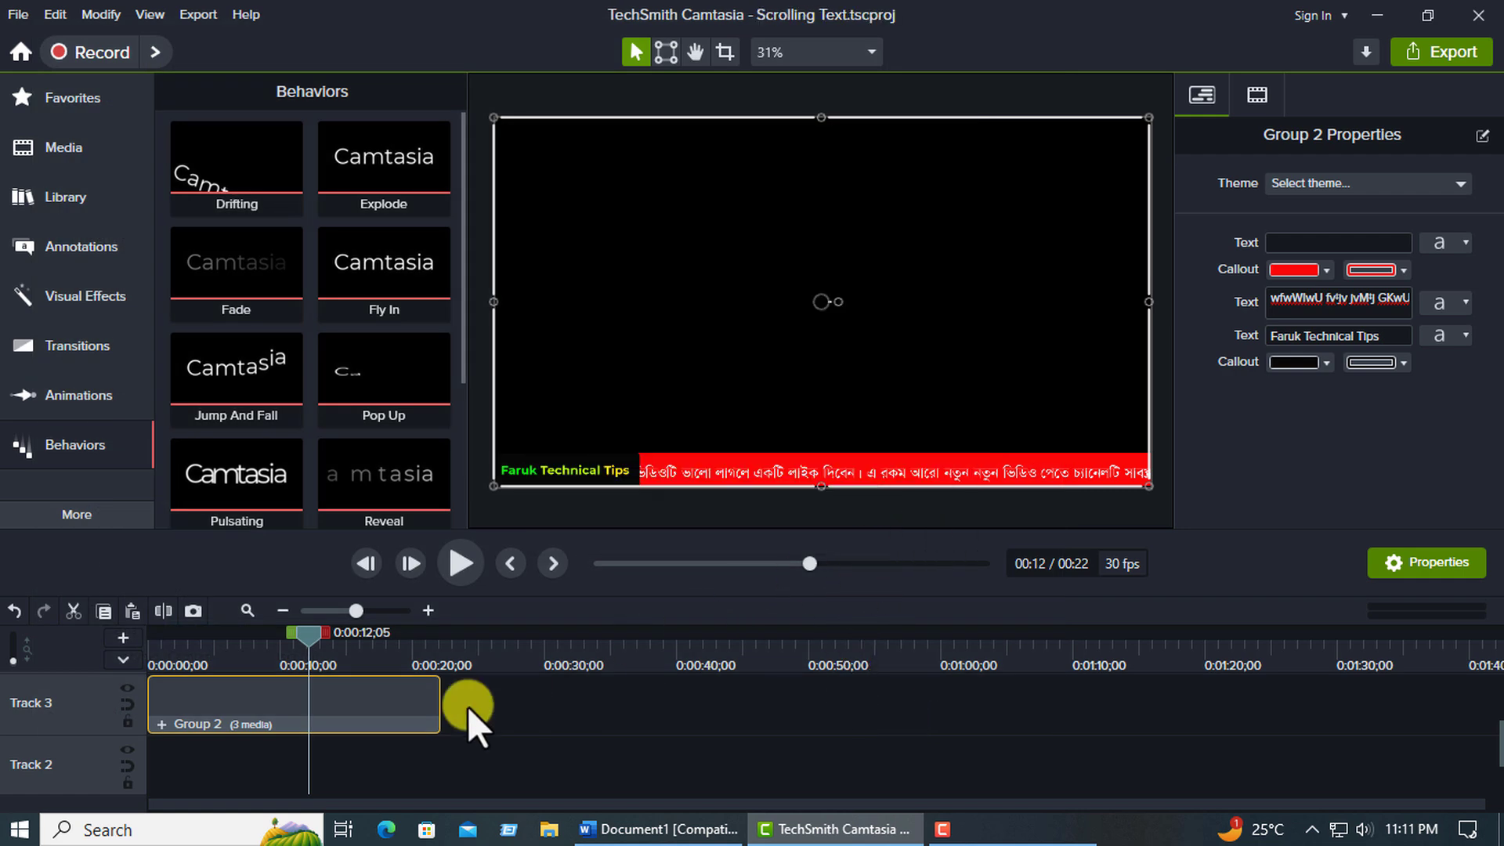
Add the ticker group on Track 3 to the Default library as Scrolling, using the canvas size.
right_click(346, 698)
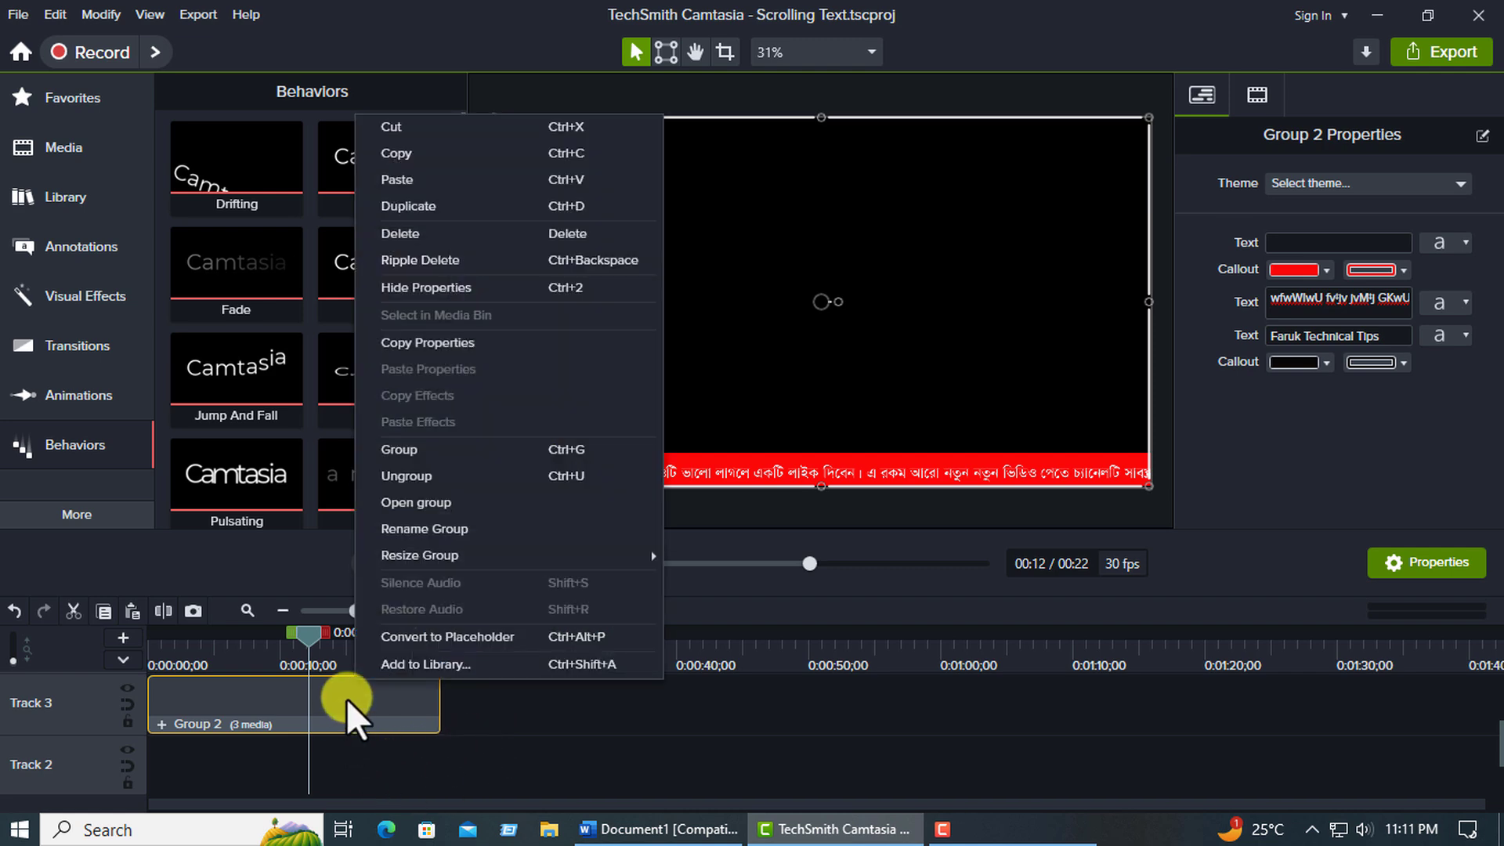
click(444, 671)
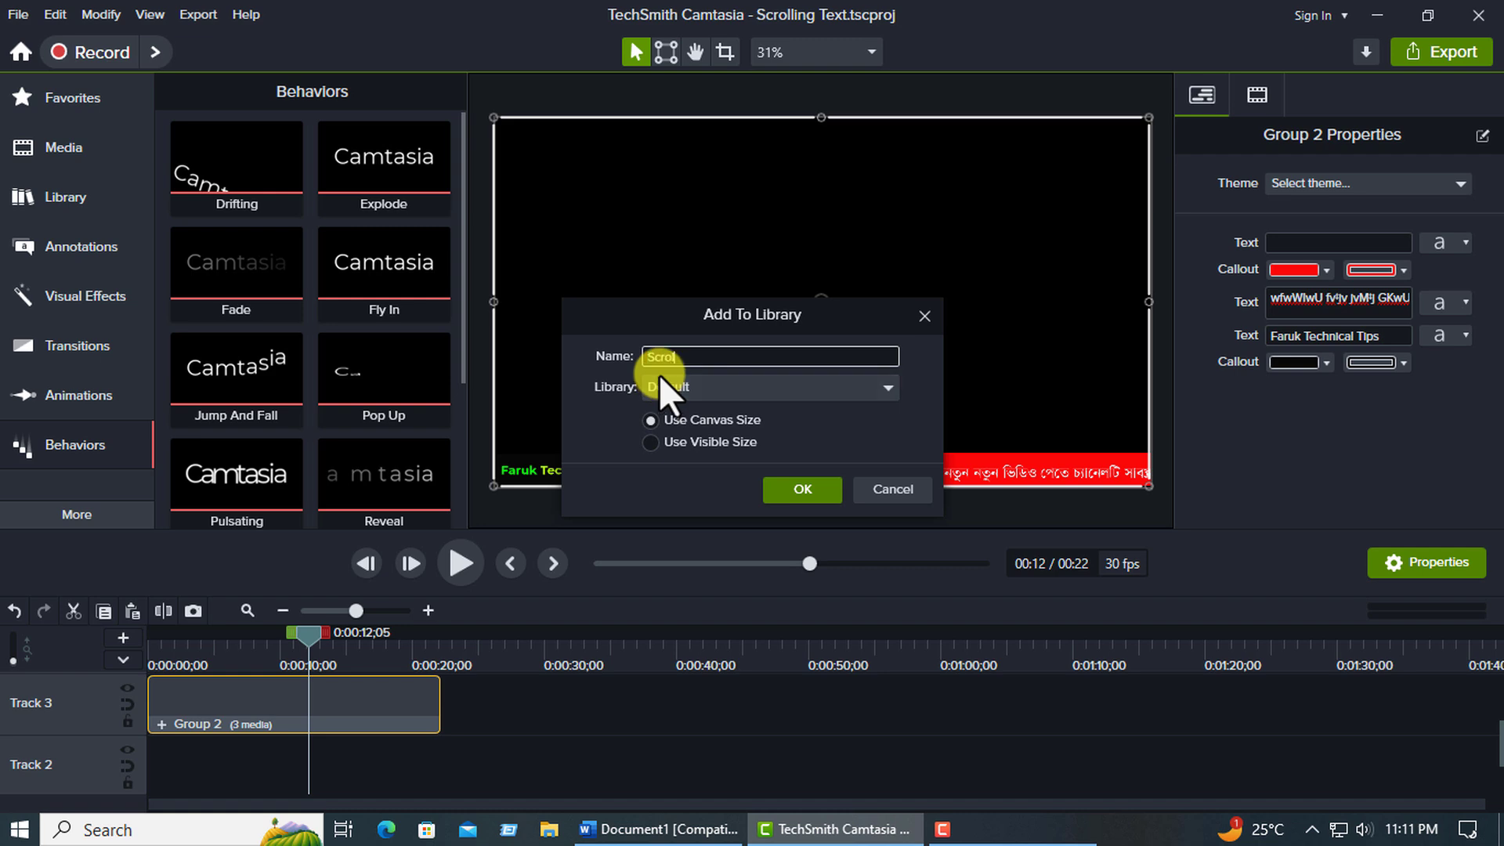
text(ling)
click(811, 492)
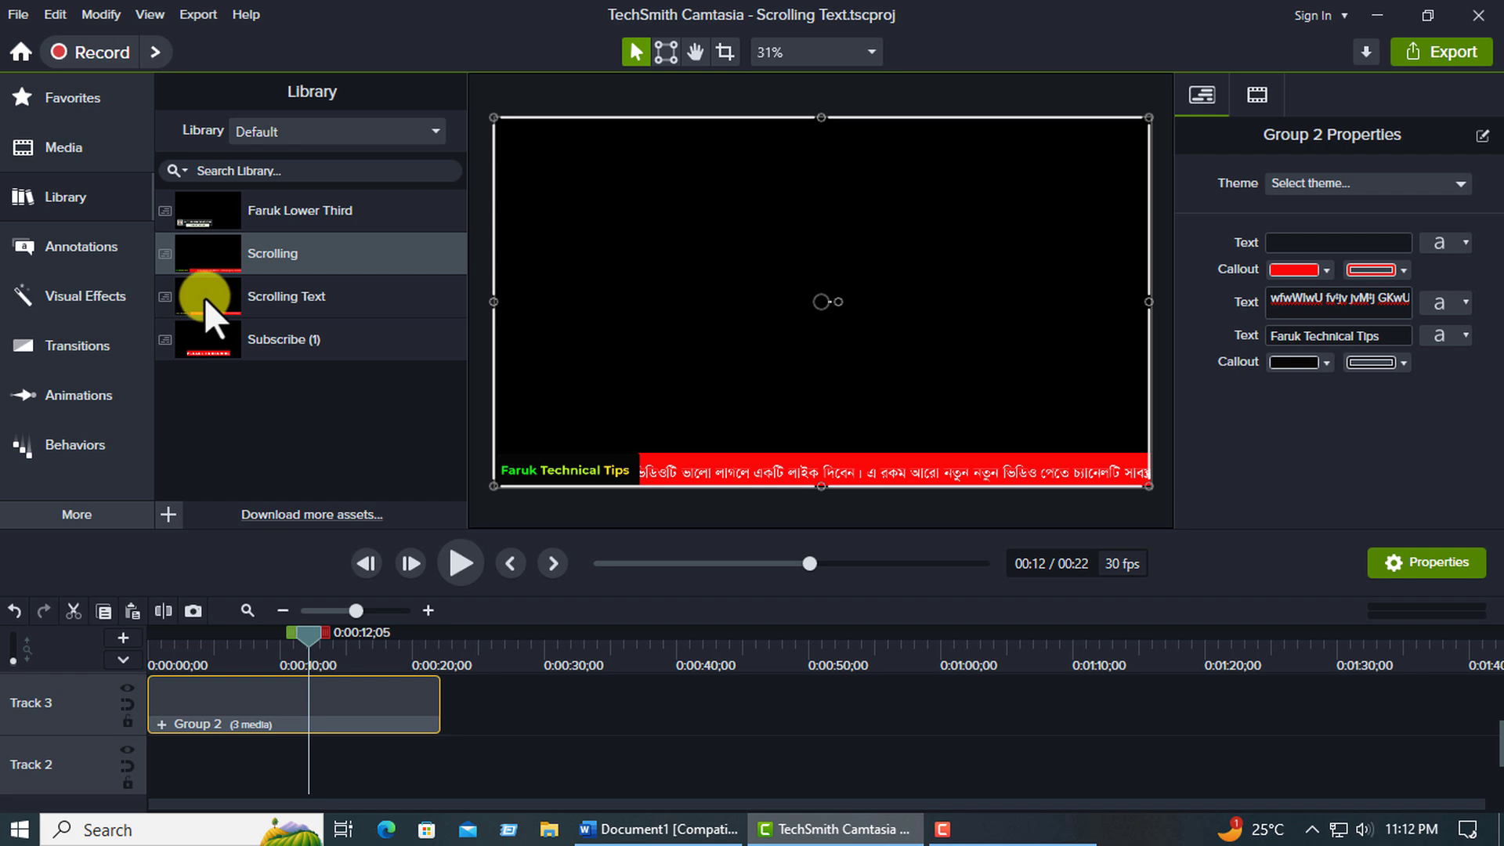
Replace the ticker group on Track 3 with the Scrolling library asset and scrub through its beginning.
click(227, 296)
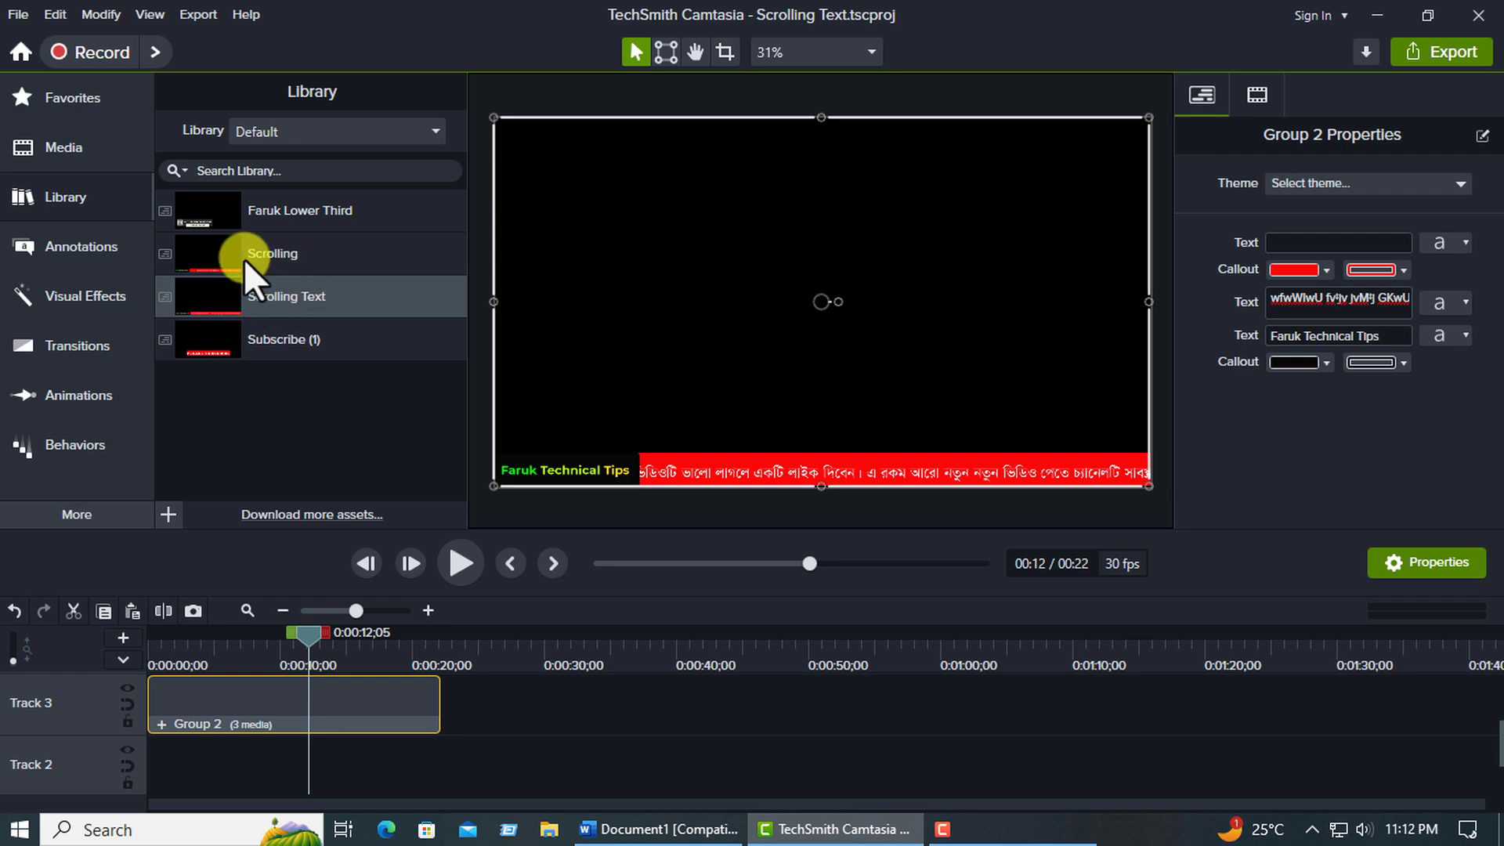
click(217, 252)
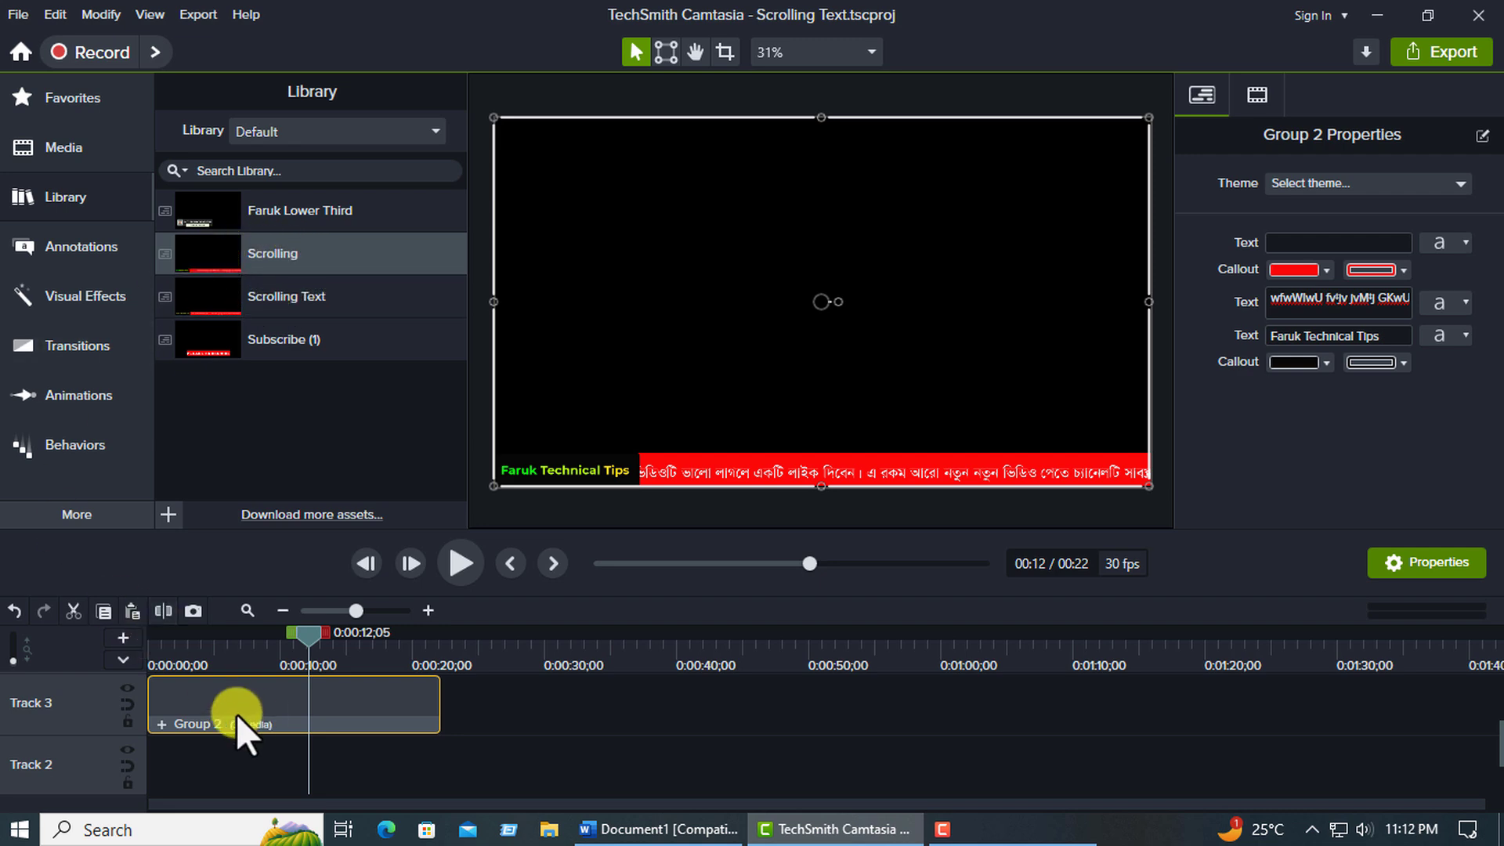
key(Delete)
drag(214, 256, 201, 697)
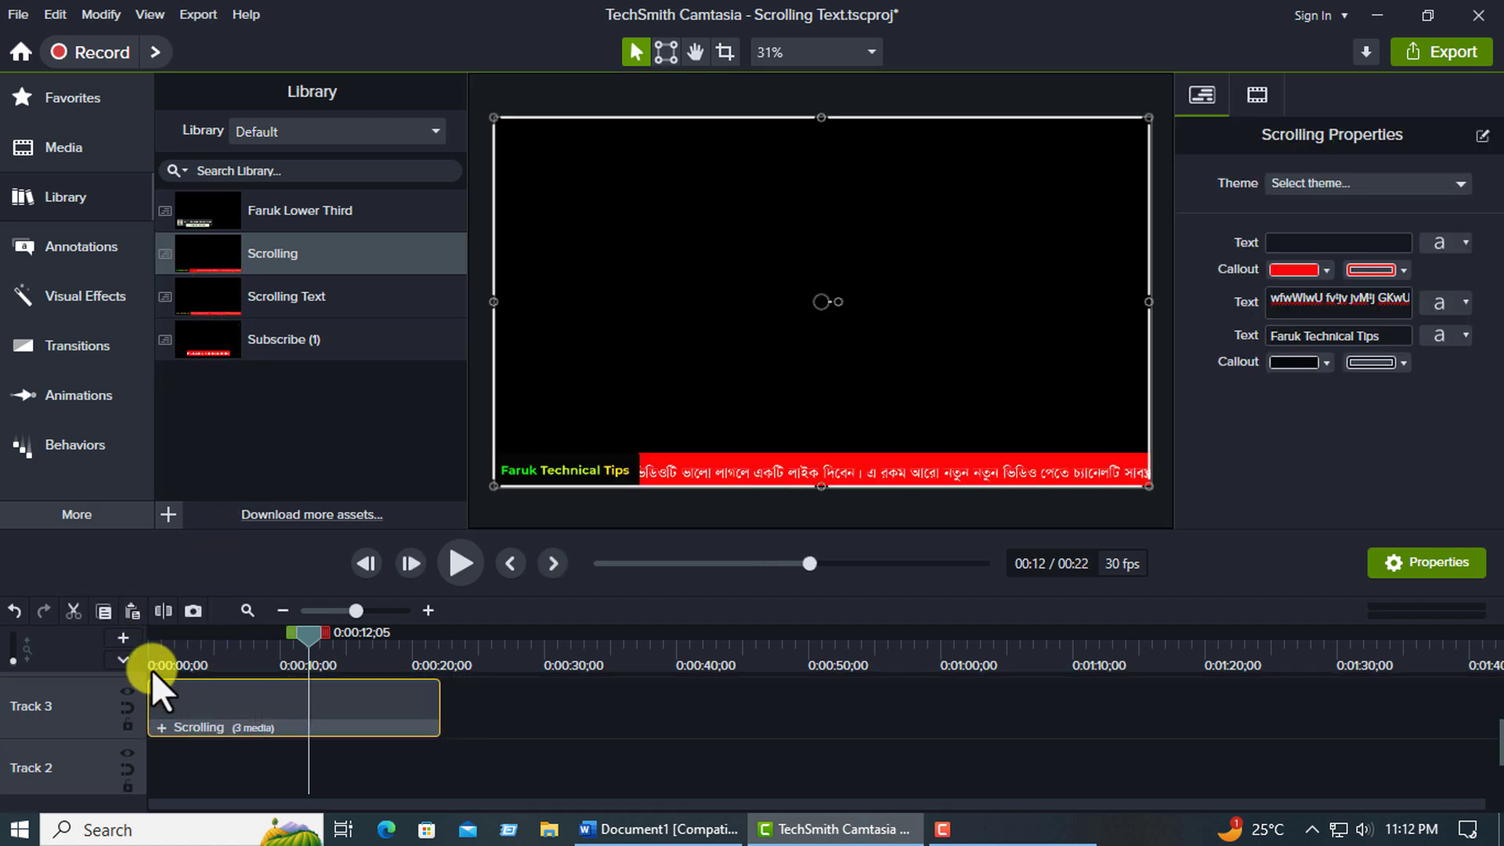
click(153, 662)
drag(158, 636, 252, 641)
Swap the Scrolling asset on Track 3 for the Scrolling Text library asset and scrub back to the timeline start.
key(Delete)
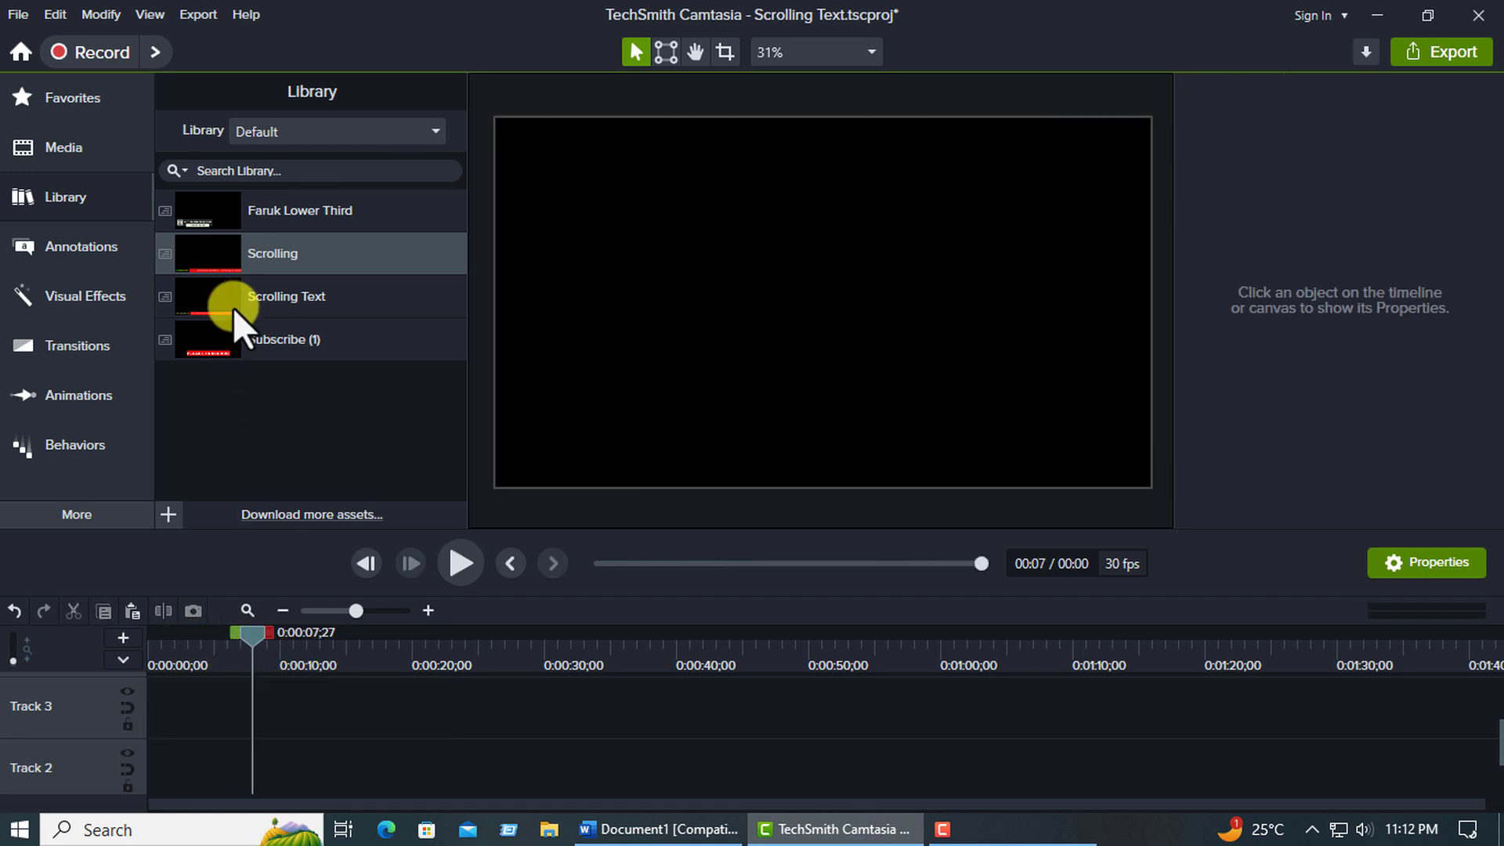
click(204, 306)
drag(208, 340, 227, 701)
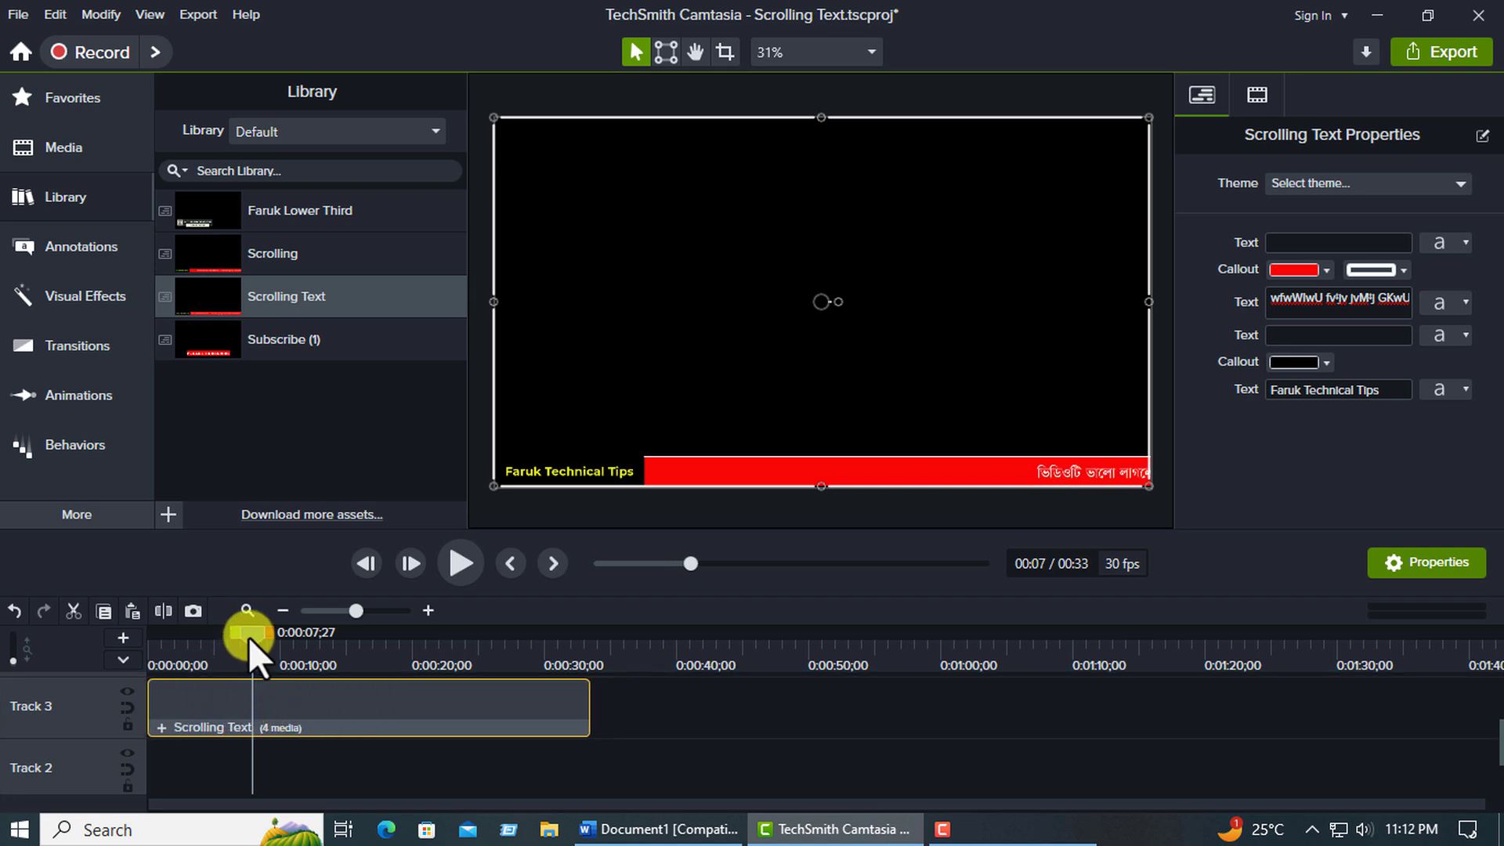
drag(248, 637, 213, 651)
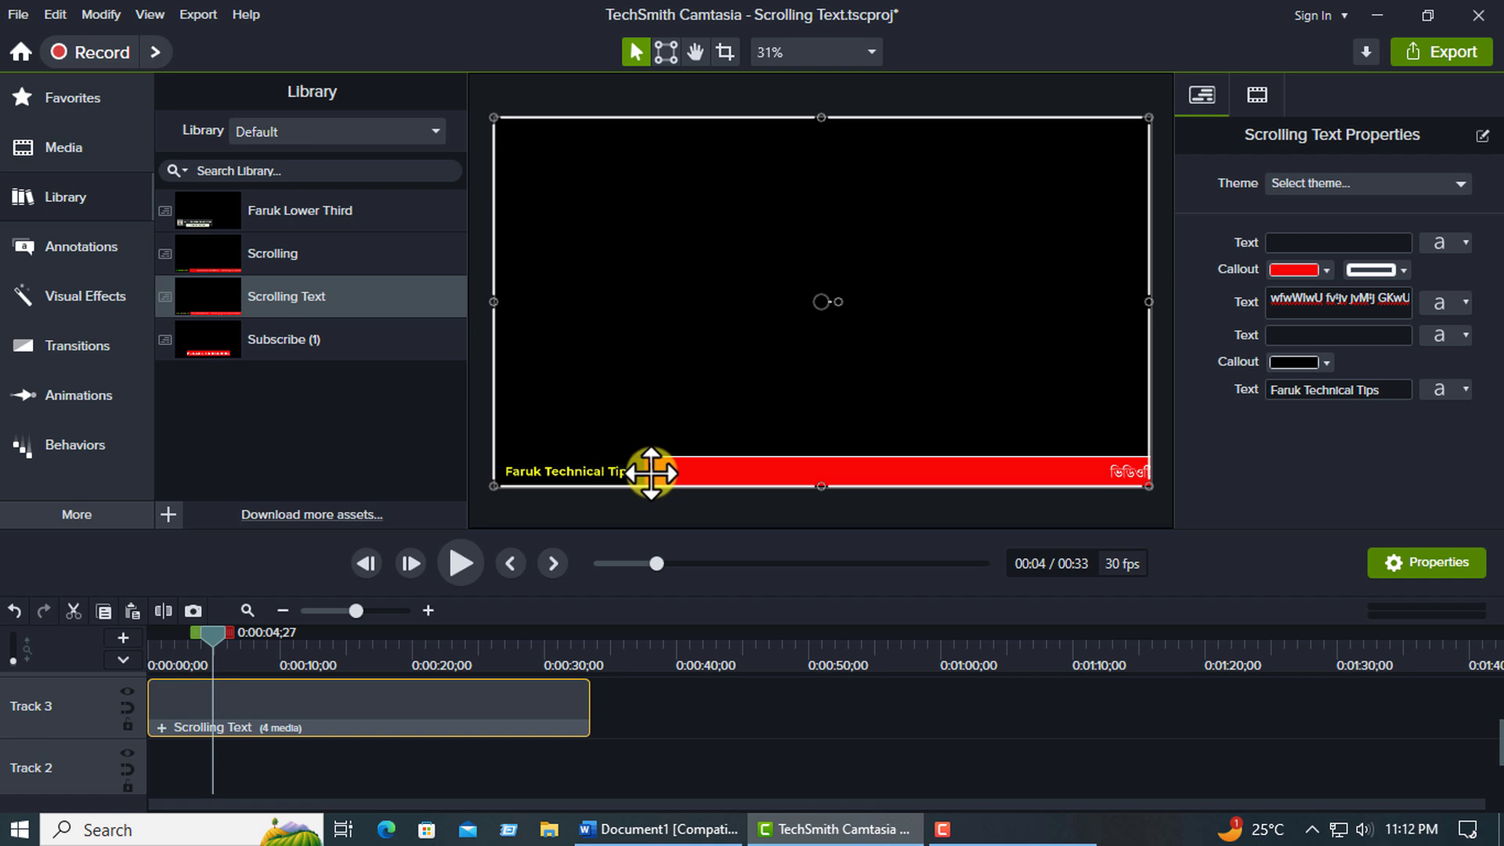
drag(199, 631, 121, 665)
Delete the Scrolling Text asset from Track 3 and close Camtasia without saving the changes.
click(316, 713)
key(Delete)
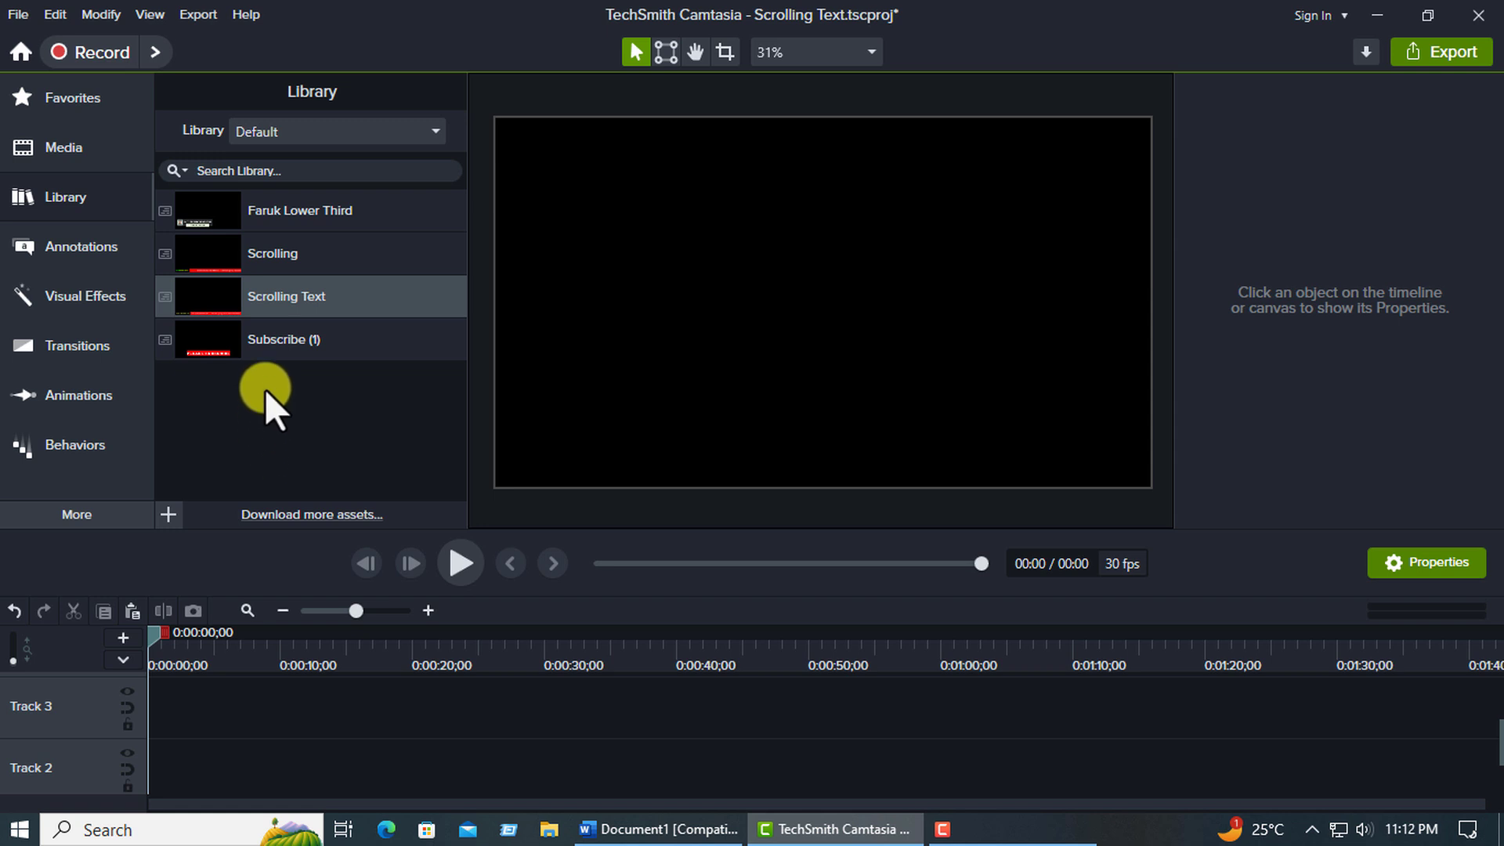
click(1479, 15)
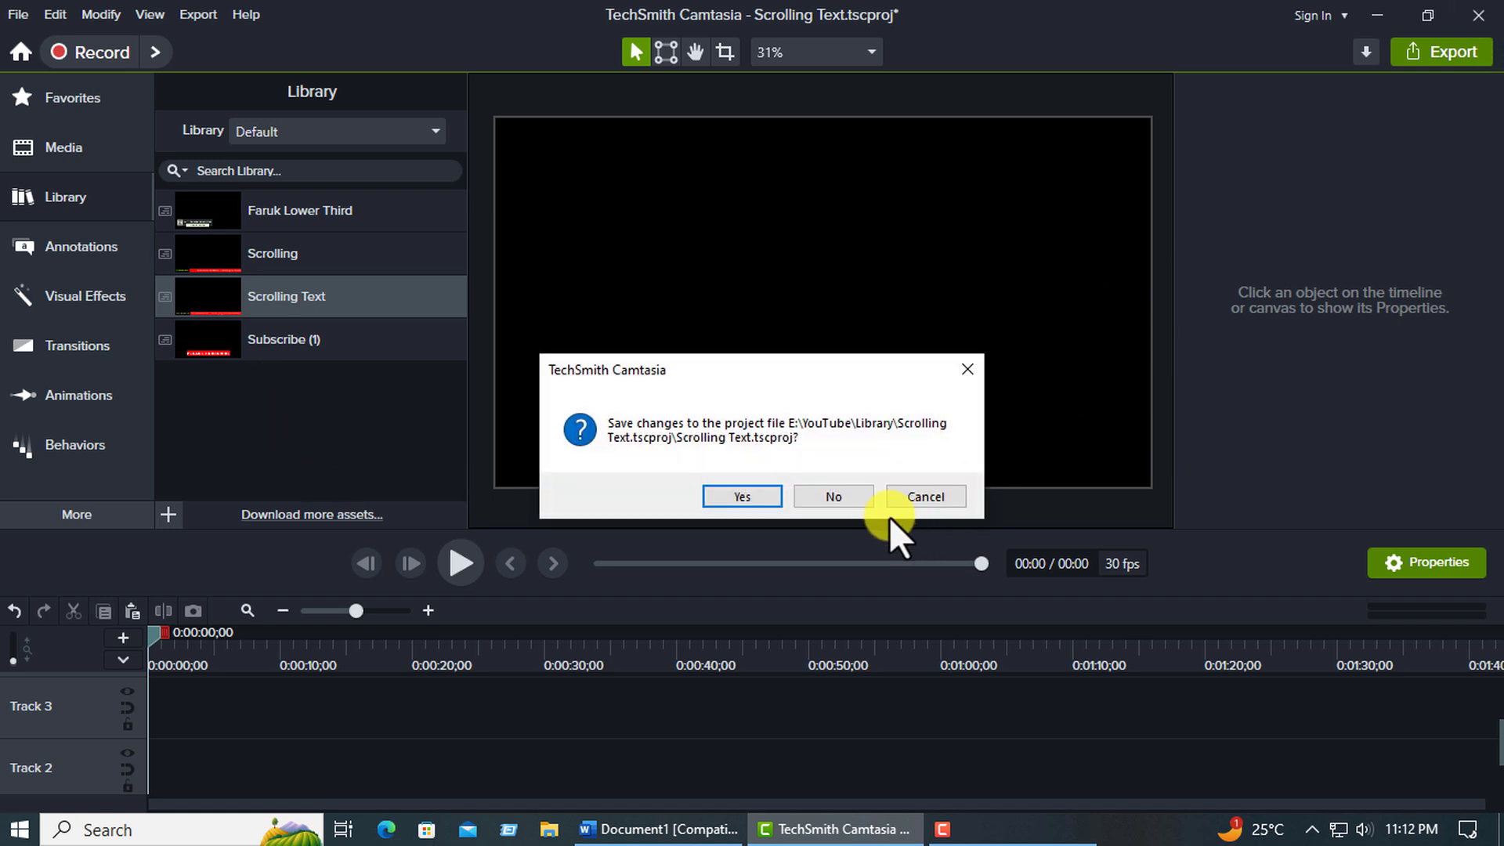
click(824, 500)
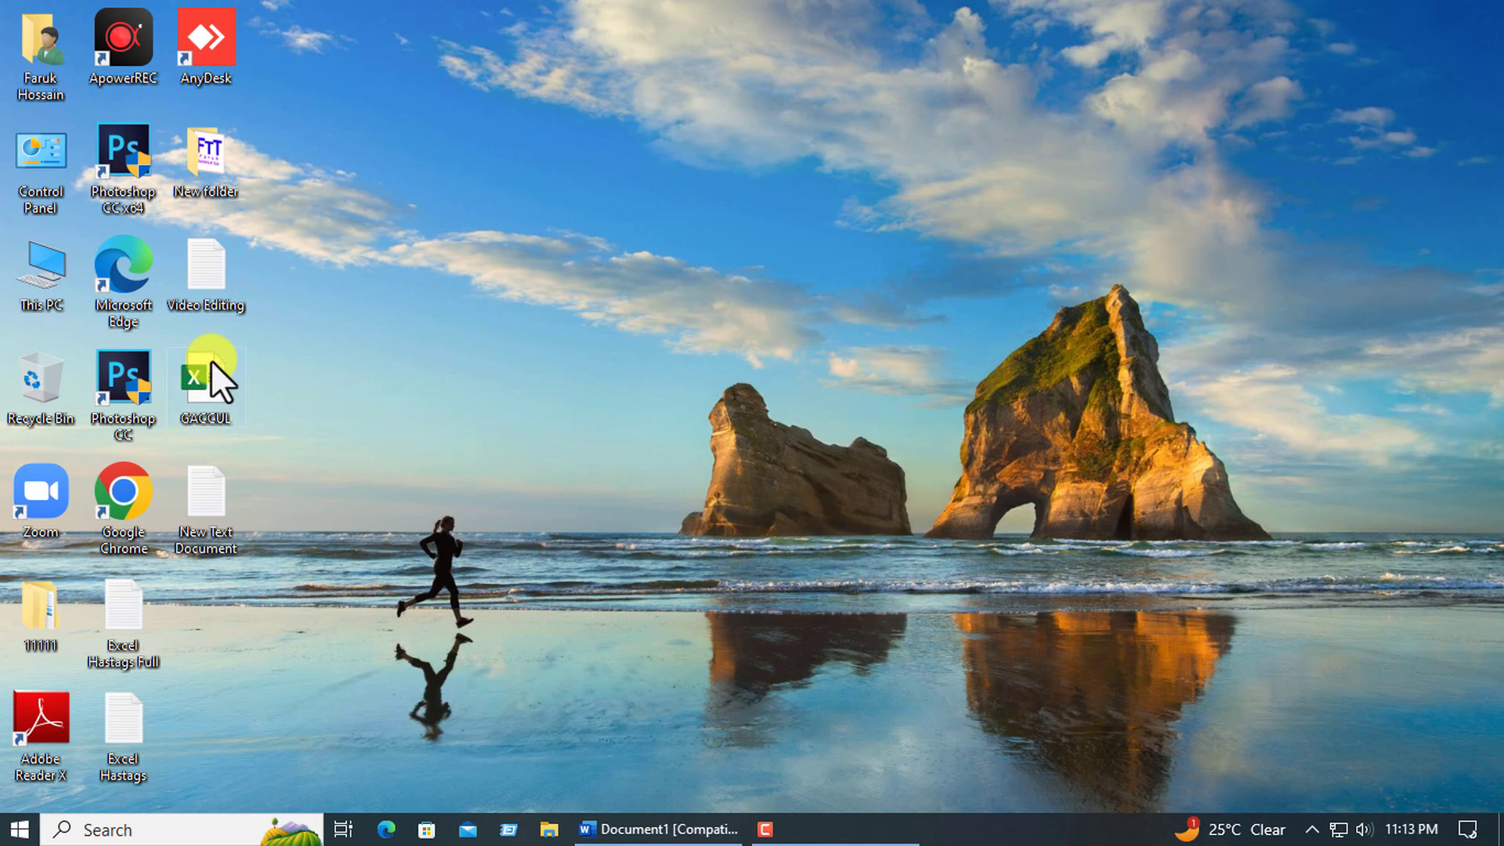
In File Explorer, browse to YouTube > Library on drive E: and open the Scrolling Text project file in Camtasia.
double_click(22, 290)
click(893, 376)
double_click(893, 376)
double_click(293, 343)
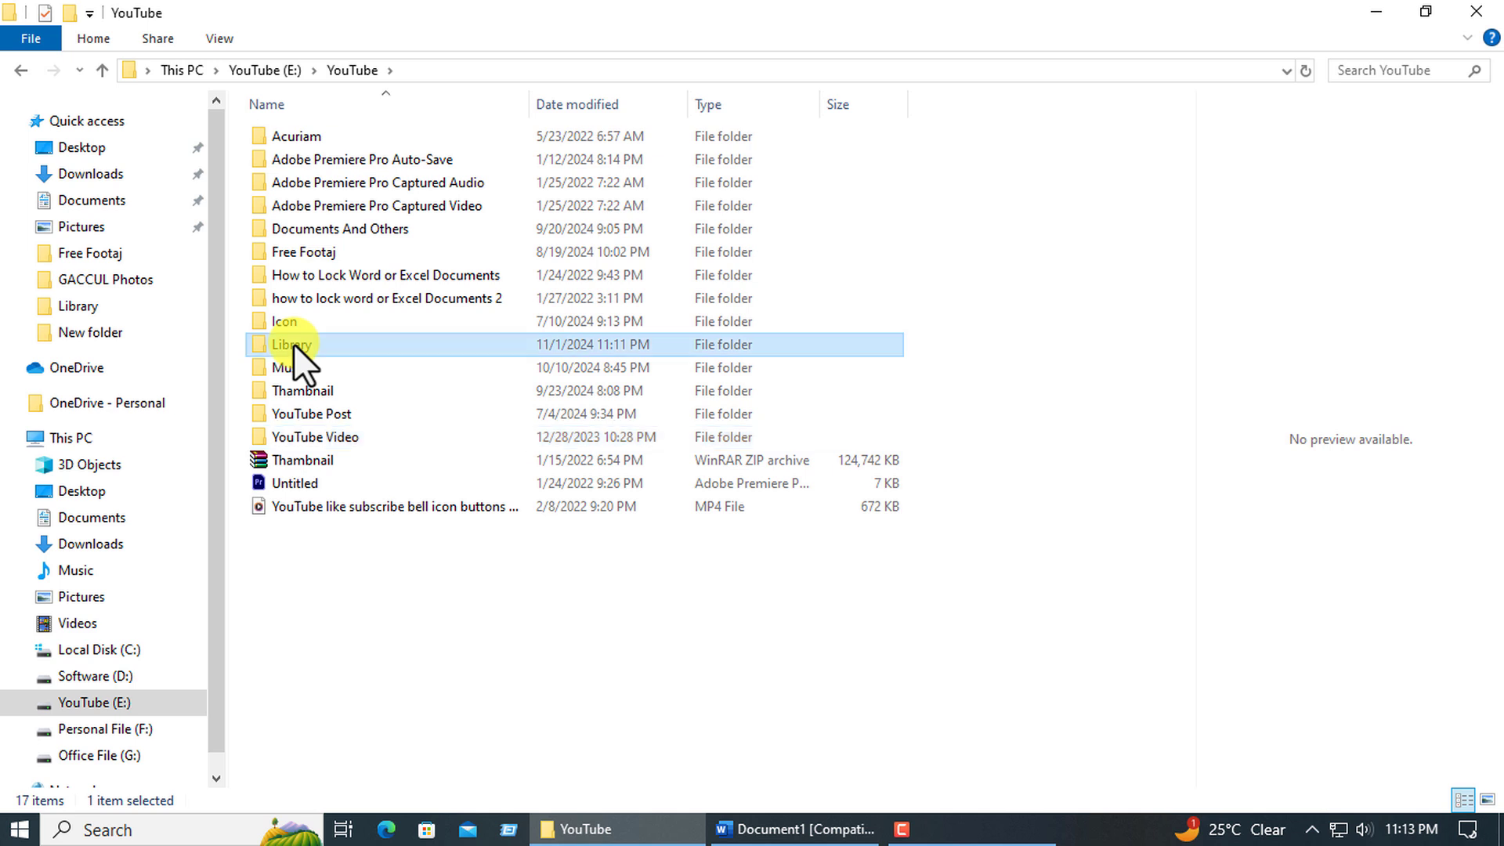
double_click(293, 343)
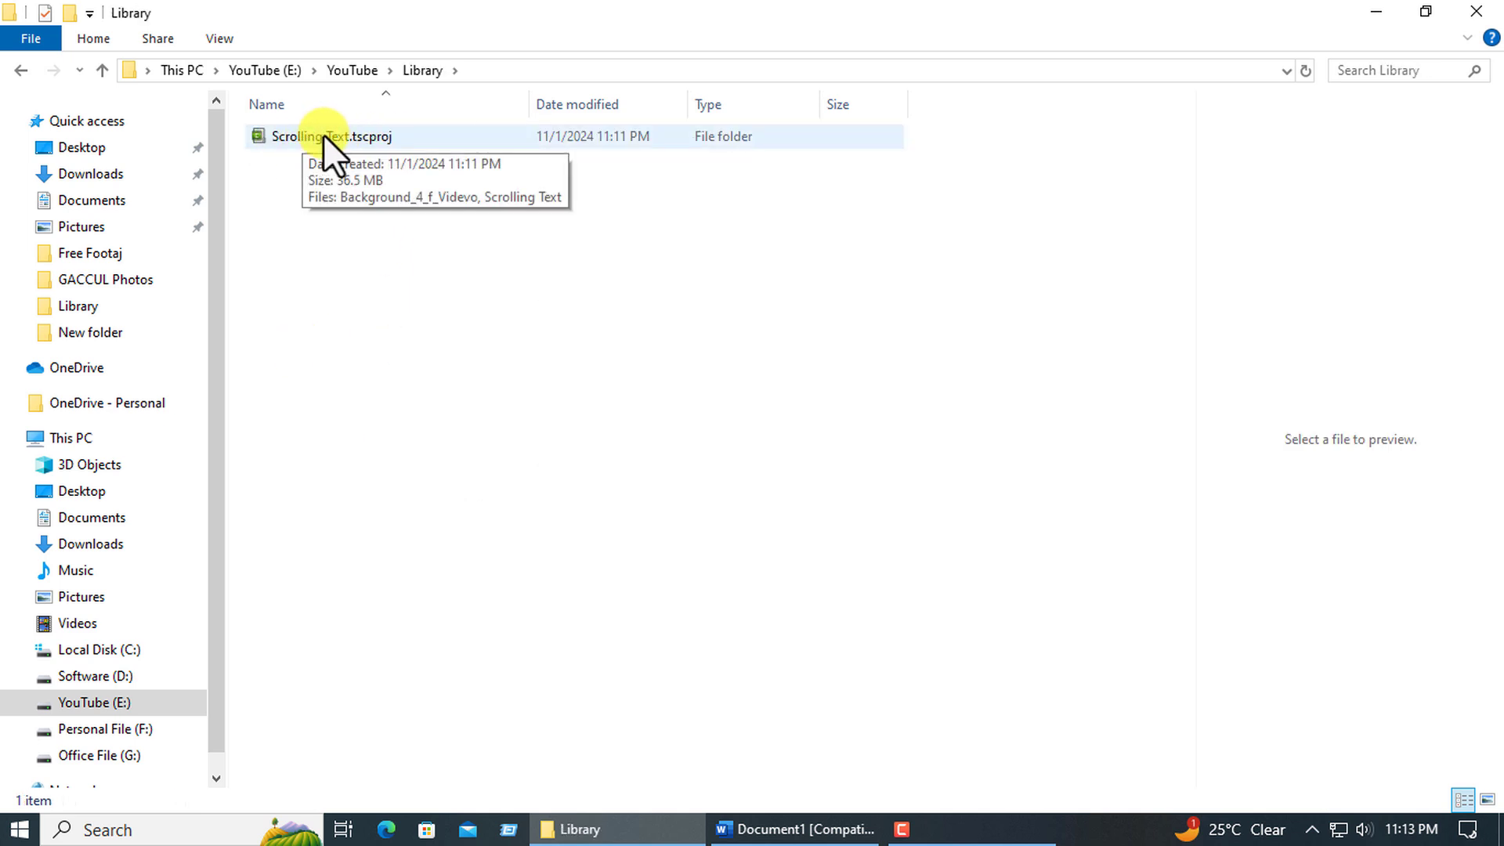
right_click(287, 136)
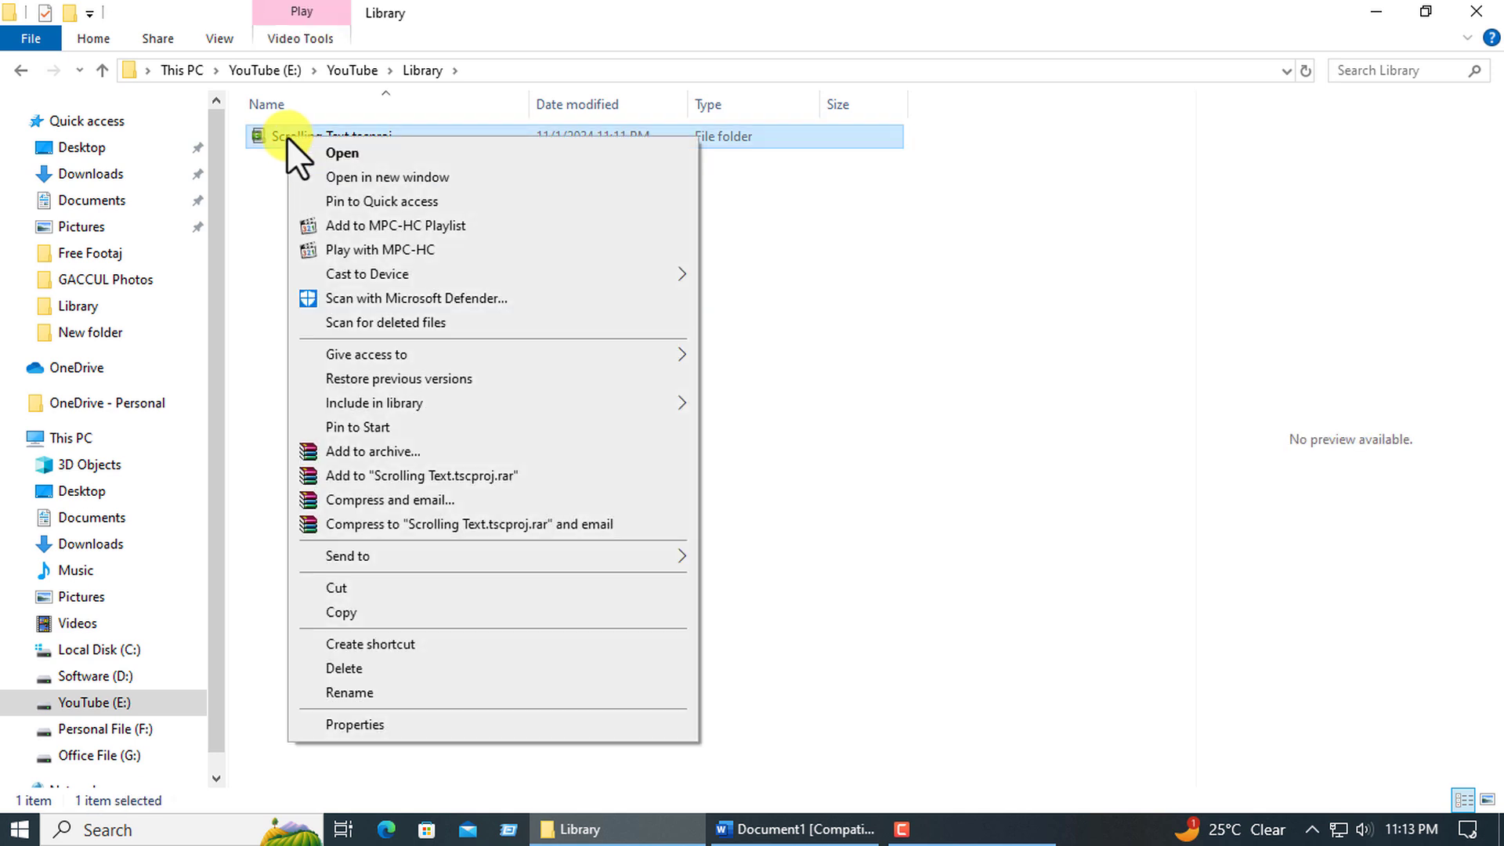
click(332, 149)
click(415, 163)
right_click(415, 163)
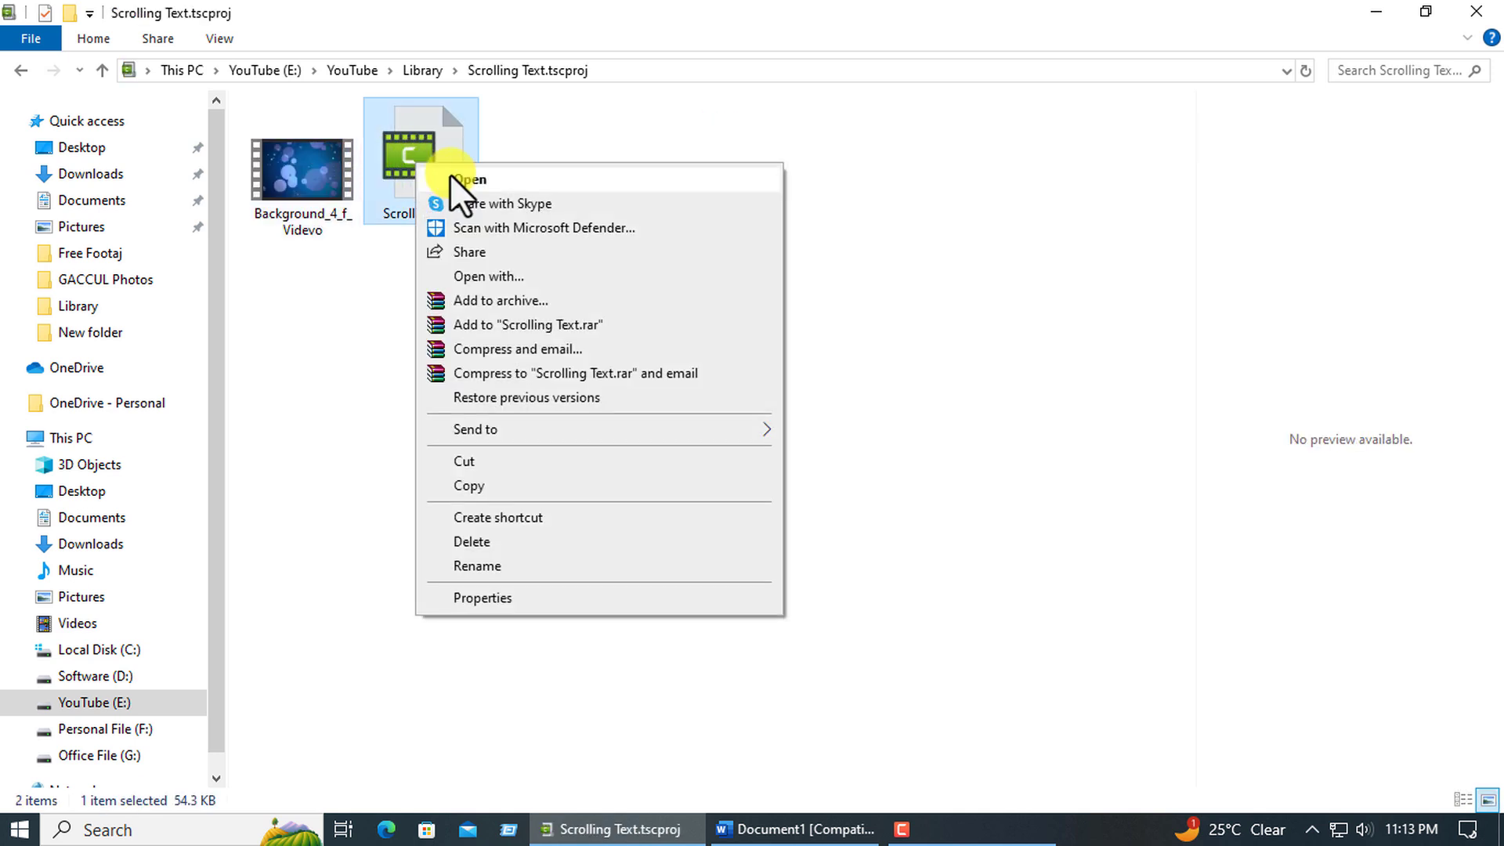
click(453, 177)
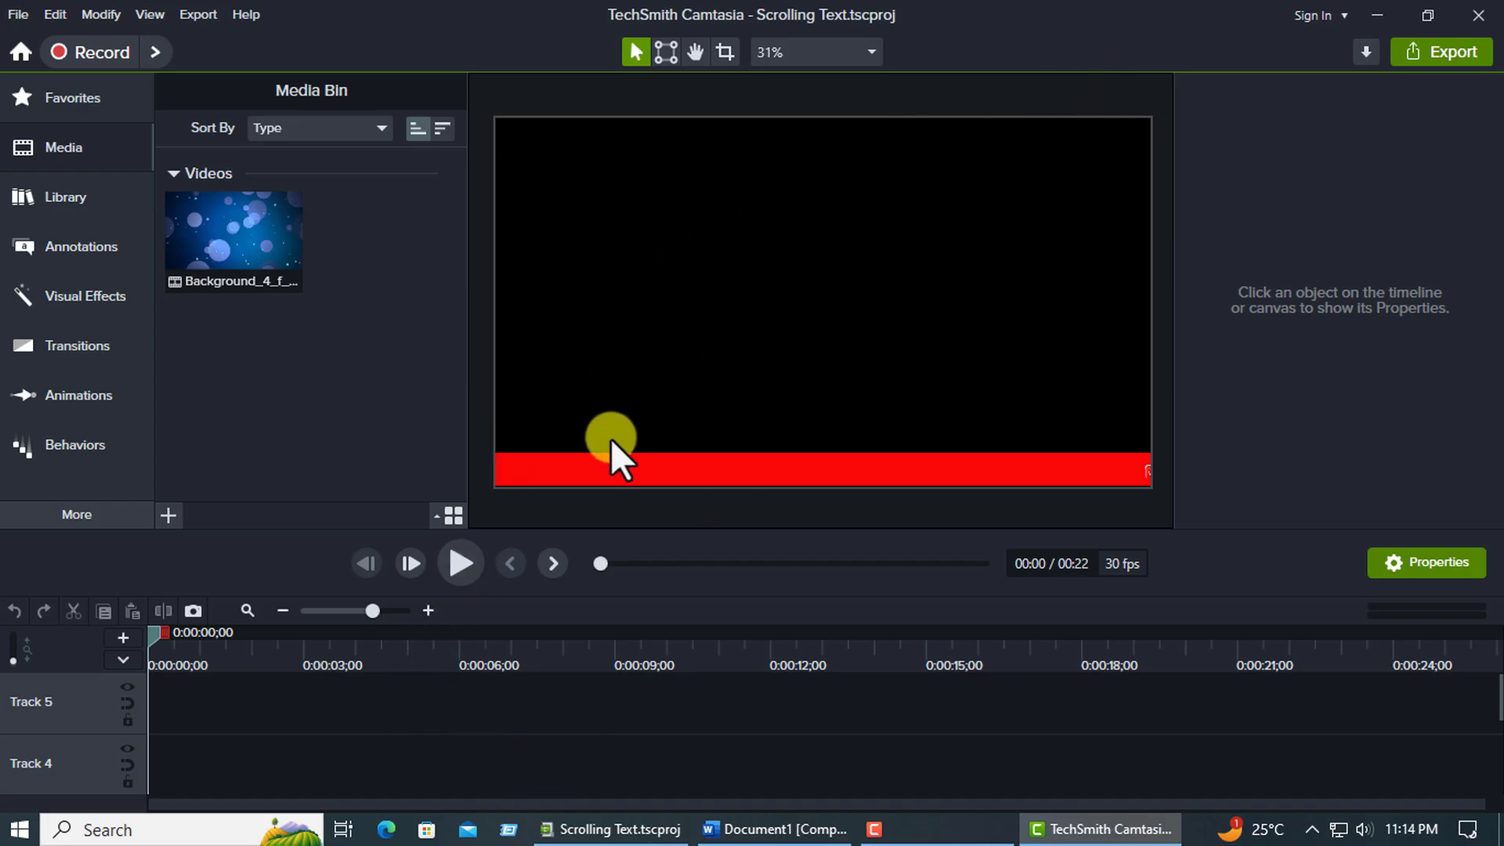
Play the reopened ticker group on Track 3 from the start, and replay it from 0:00:03;18.
click(453, 570)
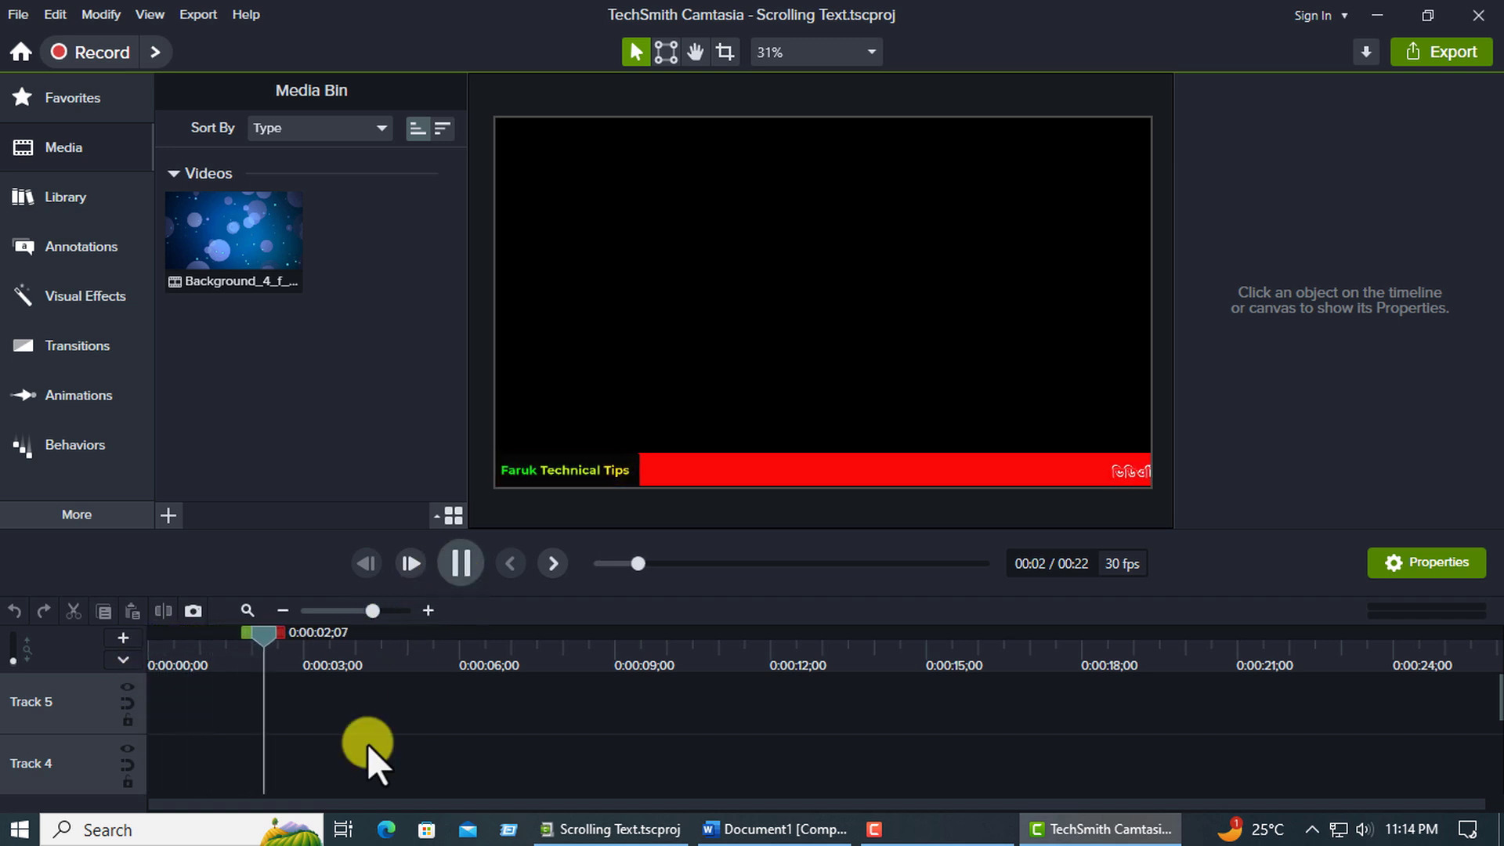
scroll(289, 764, down, 3)
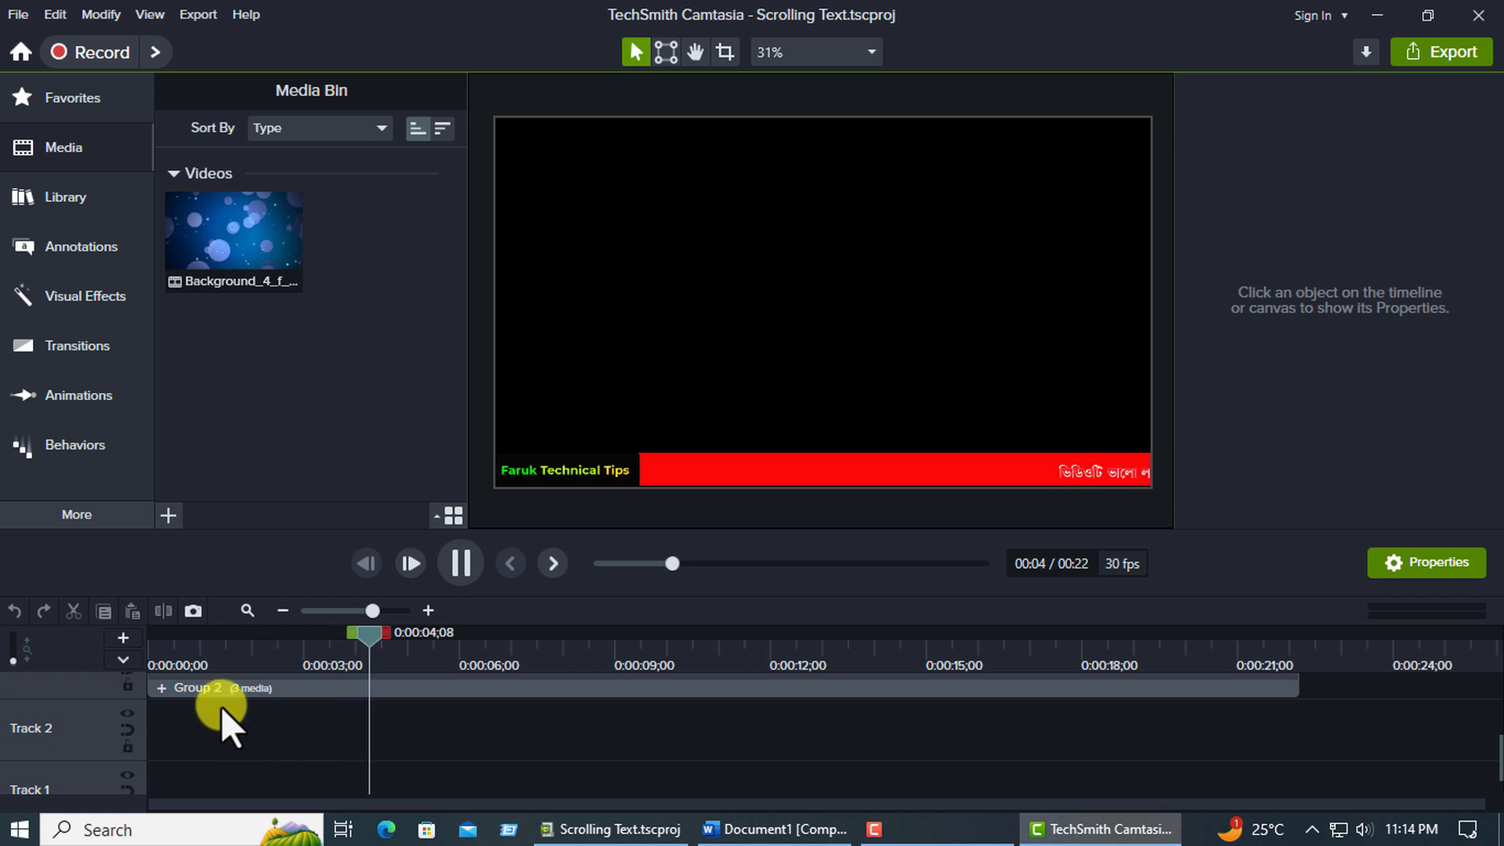
scroll(218, 715, up, 2)
scroll(322, 744, down, 1)
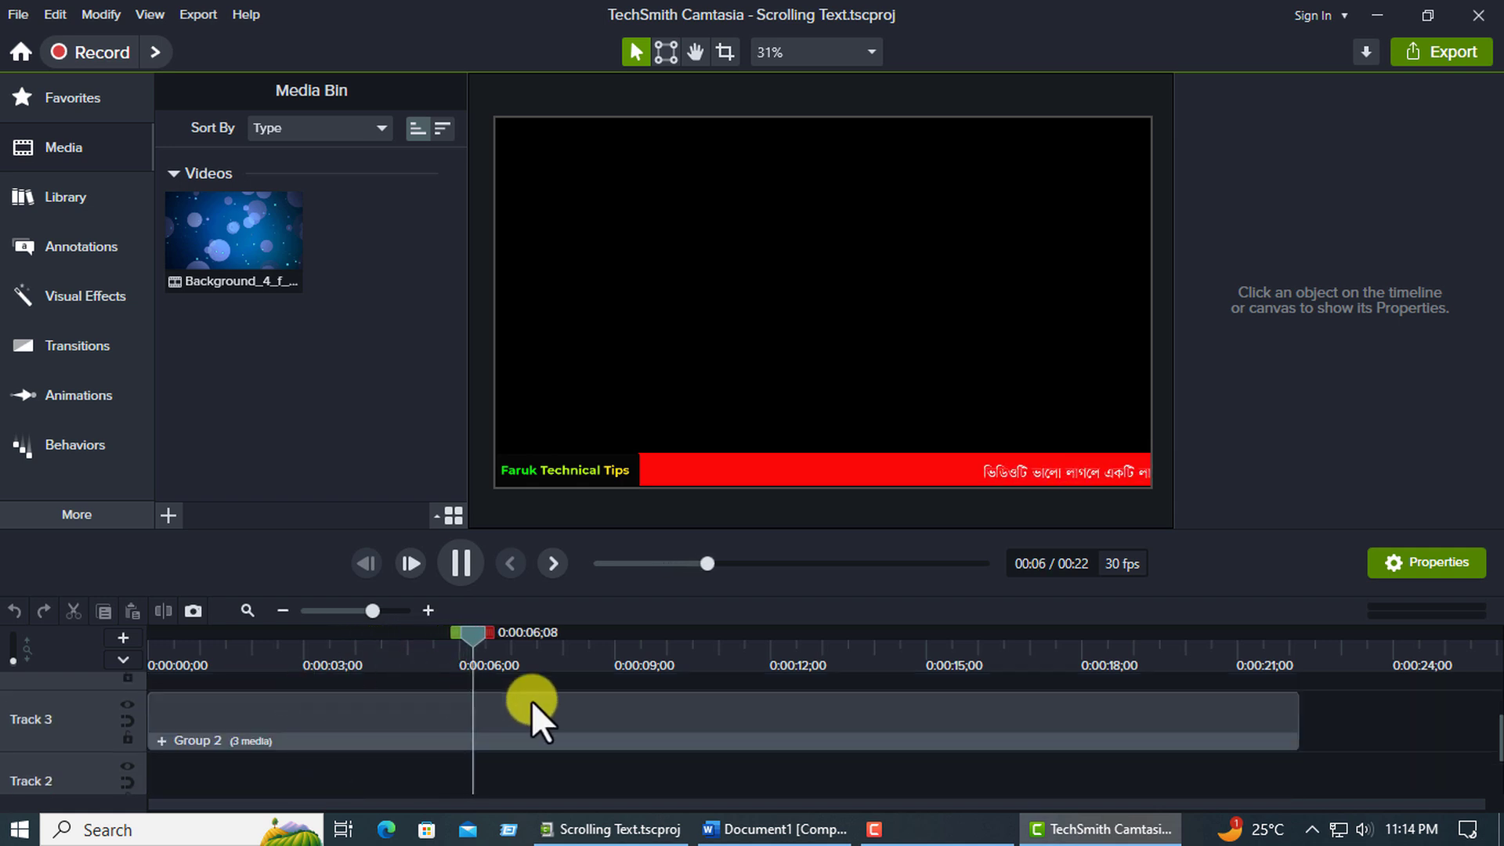
click(254, 222)
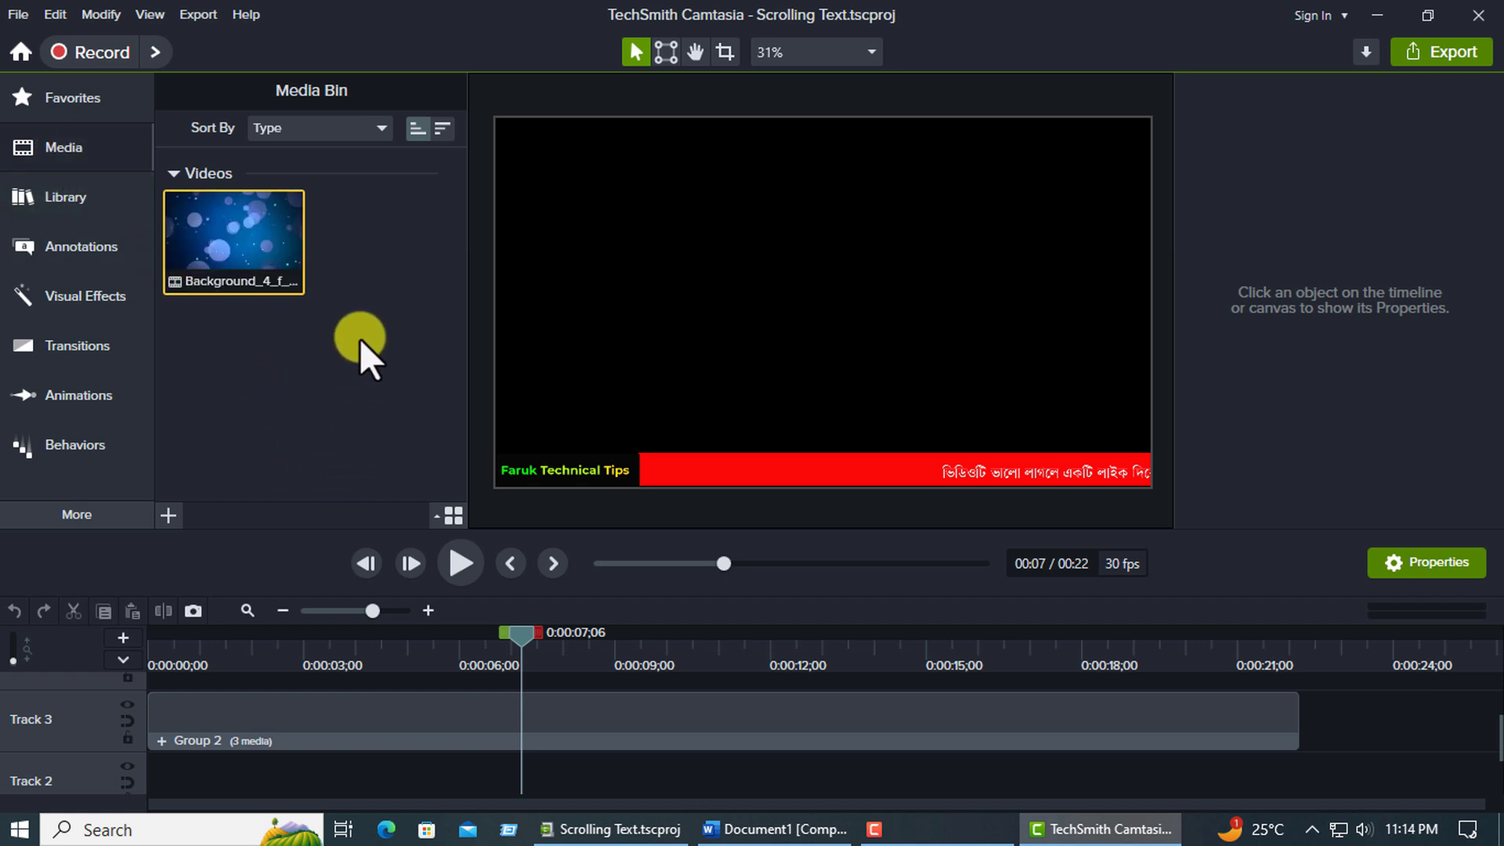
drag(528, 635, 335, 647)
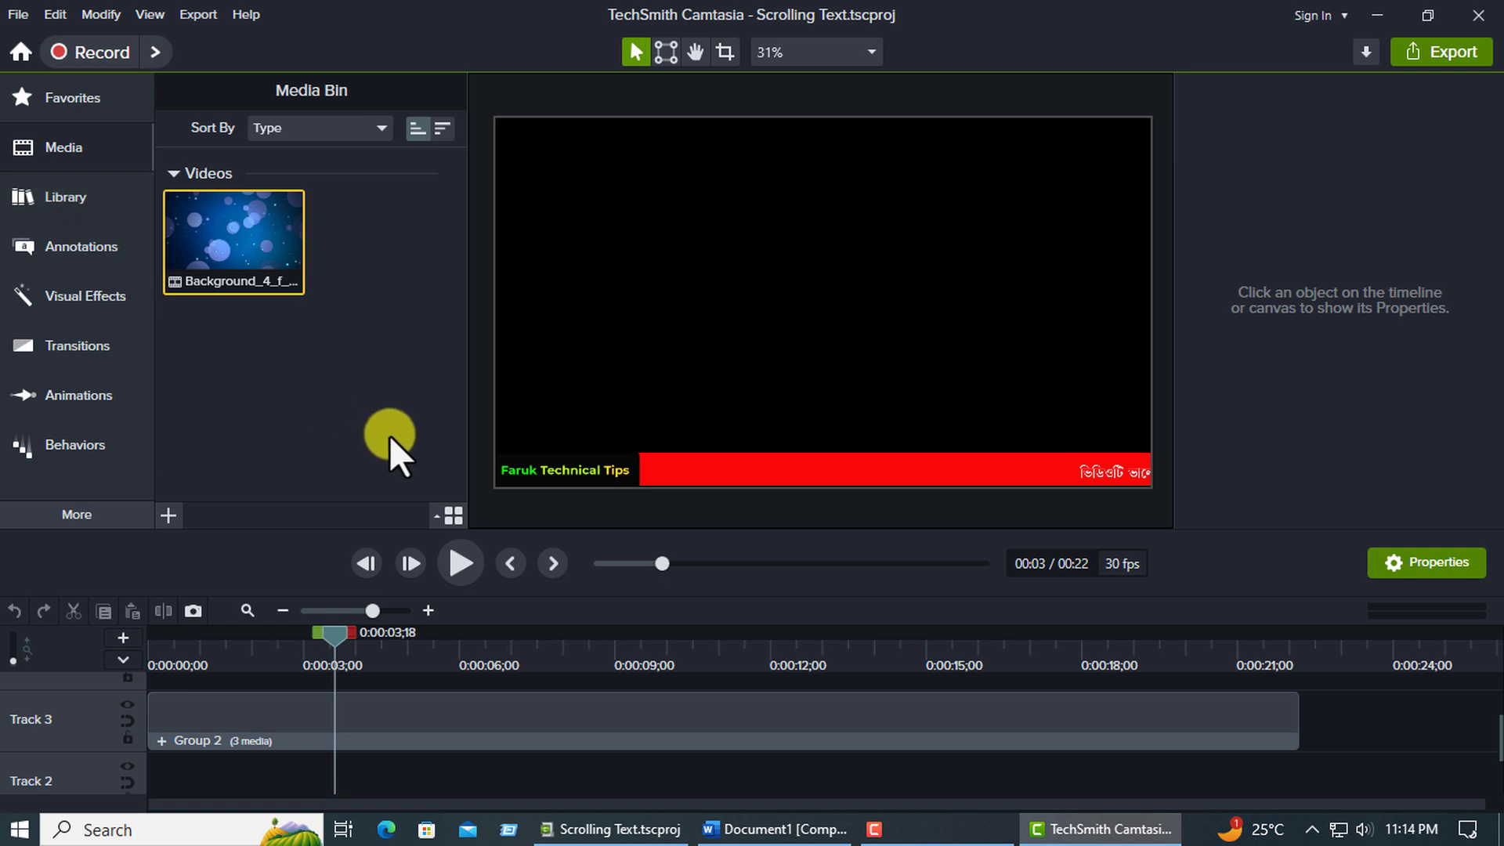
click(465, 562)
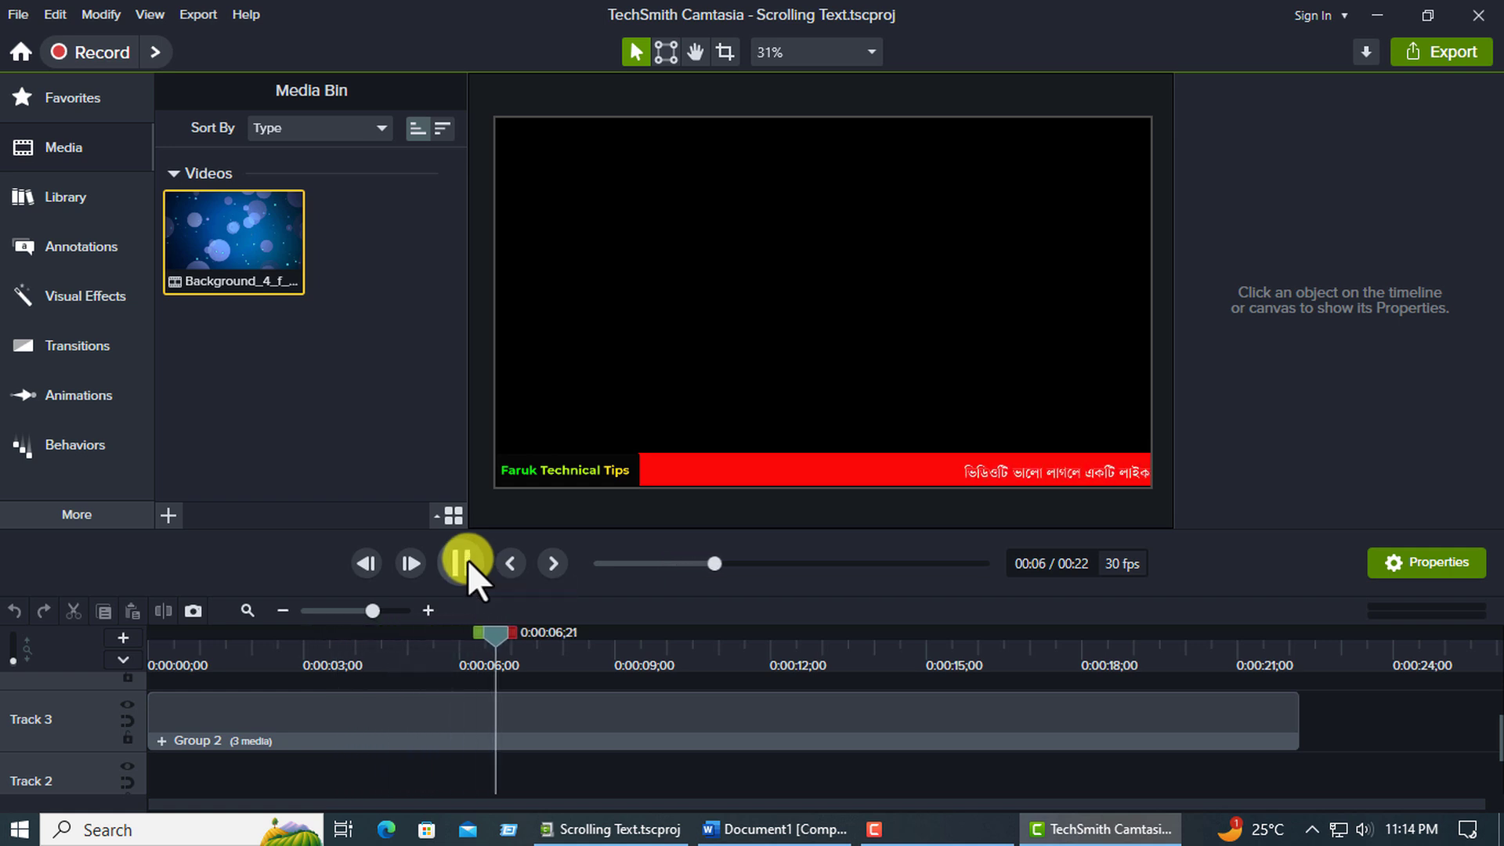
click(468, 561)
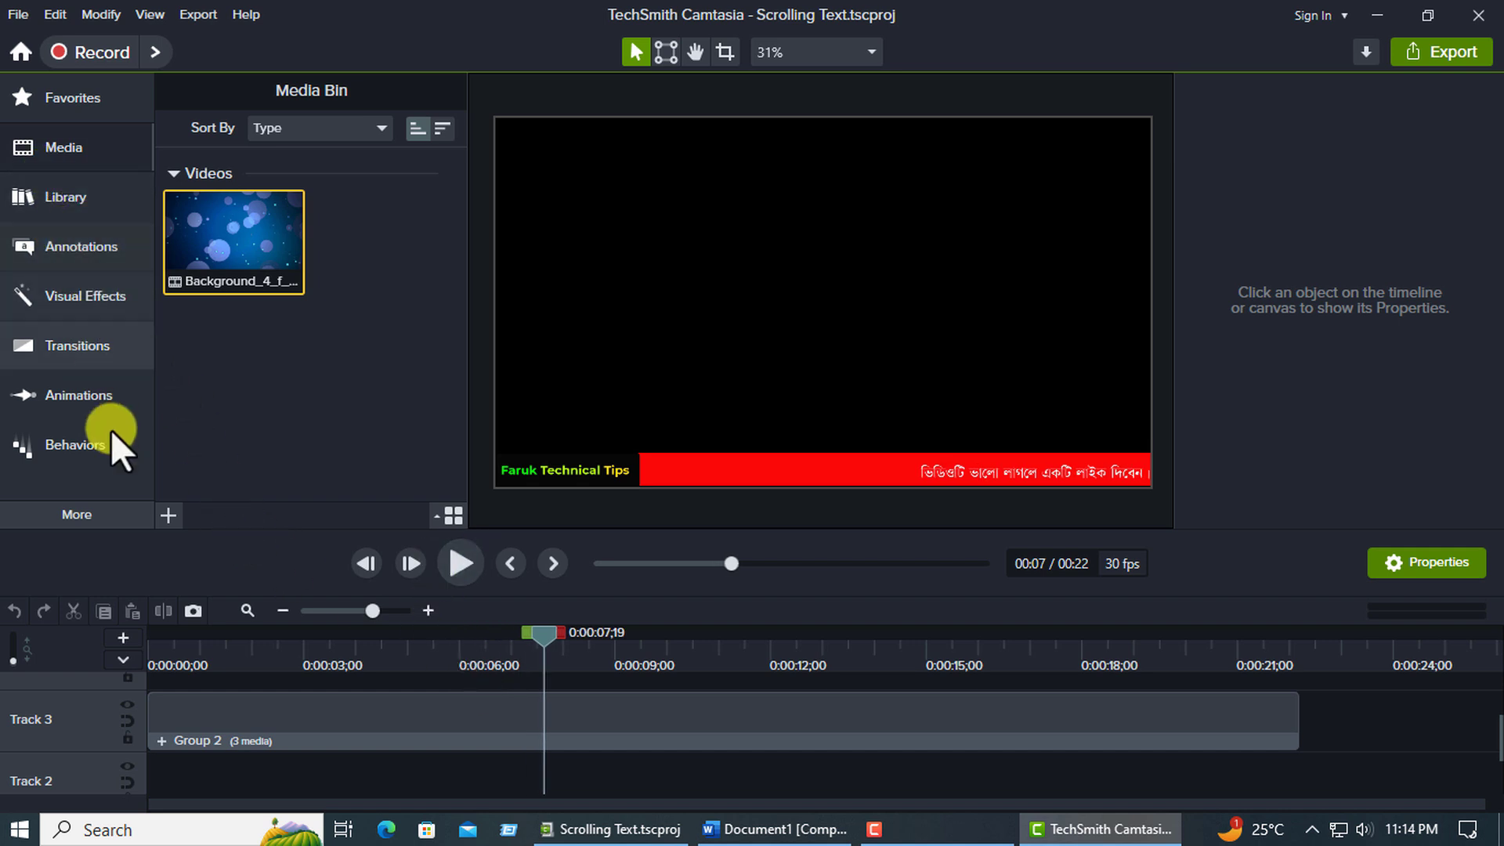
Import the Mouse_clicking_01_Videvo clip onto the start of Track 2 beneath the ticker group and play the timeline.
click(169, 518)
click(190, 449)
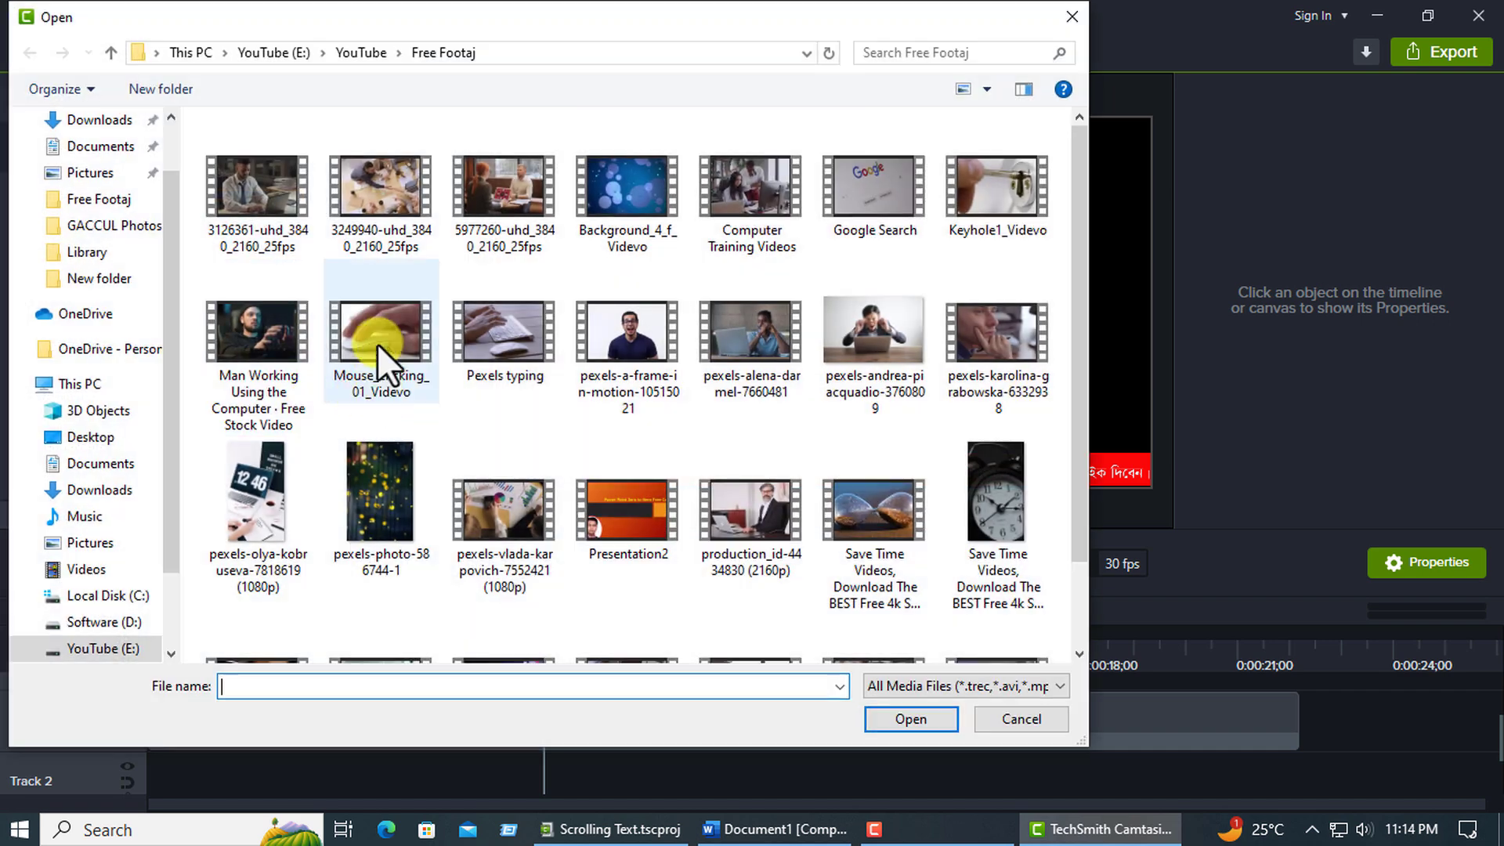
double_click(367, 341)
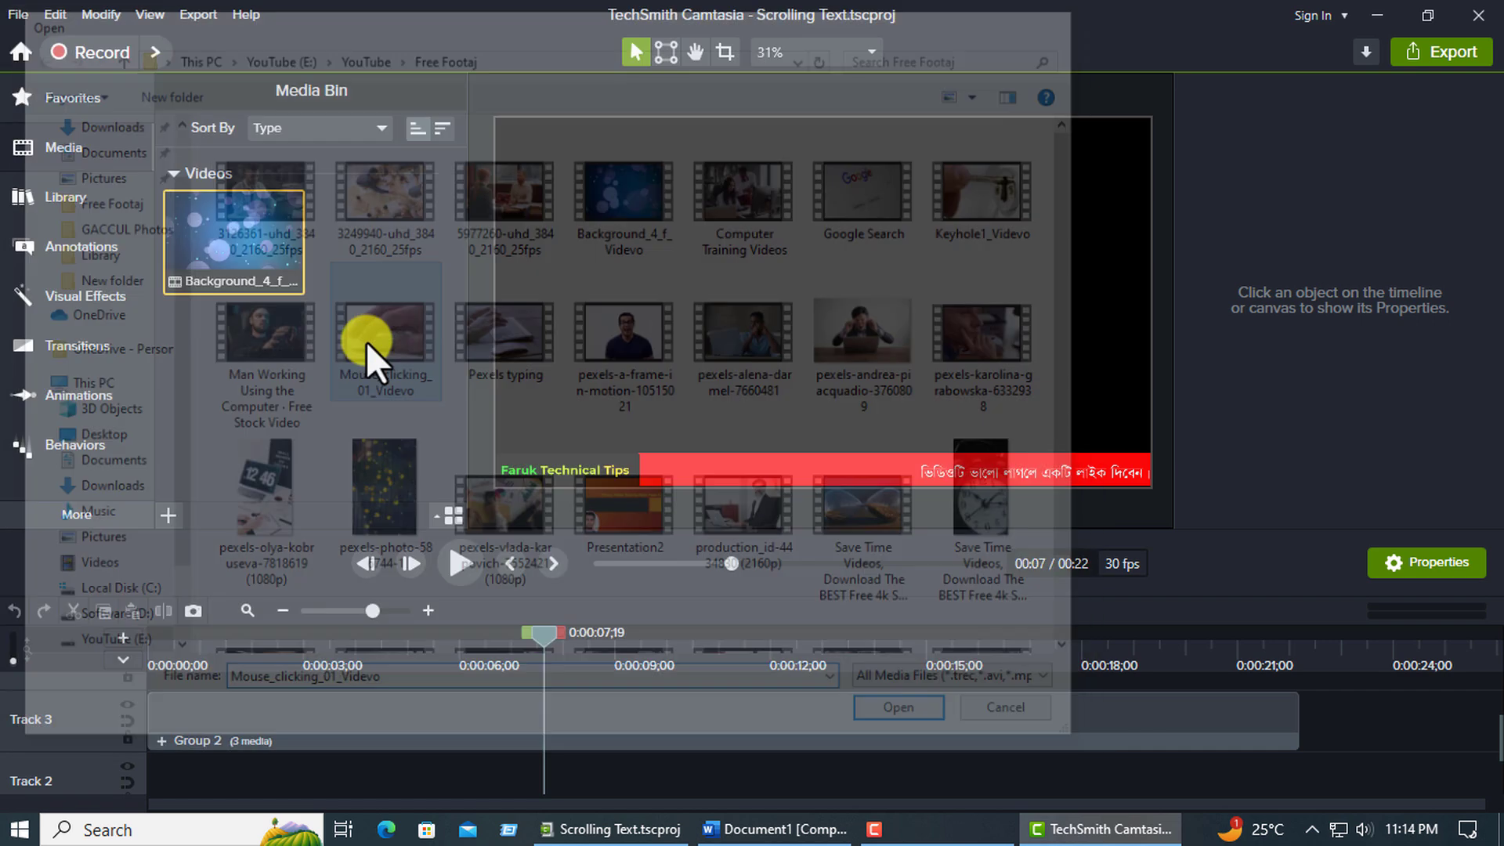
drag(379, 235, 198, 760)
drag(611, 670, 84, 672)
click(460, 563)
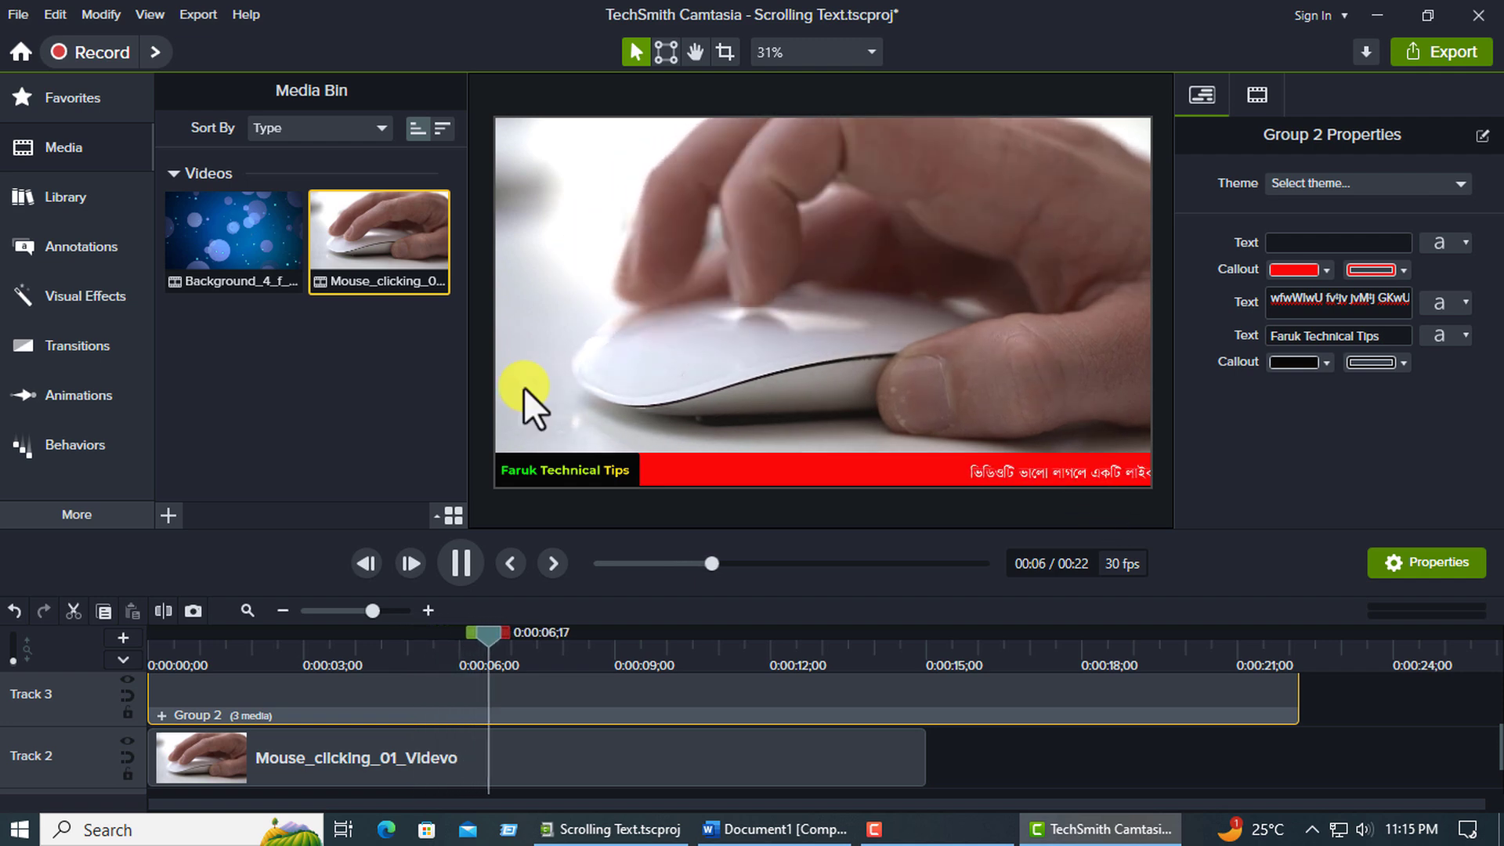
Delete the mouse clip from Track 2 and the ticker group from Track 3, and remove both videos from the Media Bin.
click(417, 754)
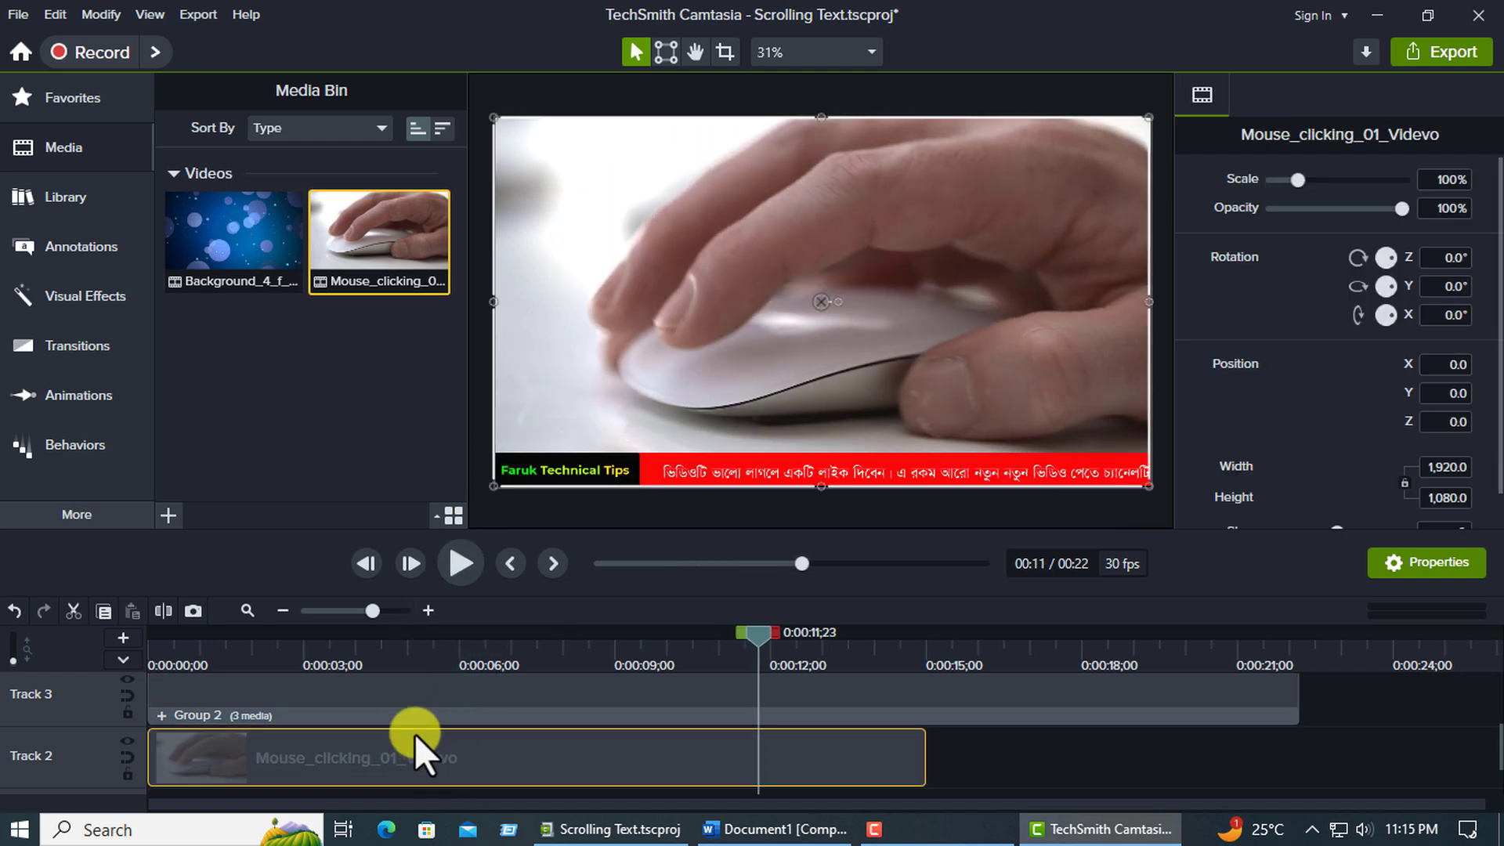
key(Delete)
click(379, 723)
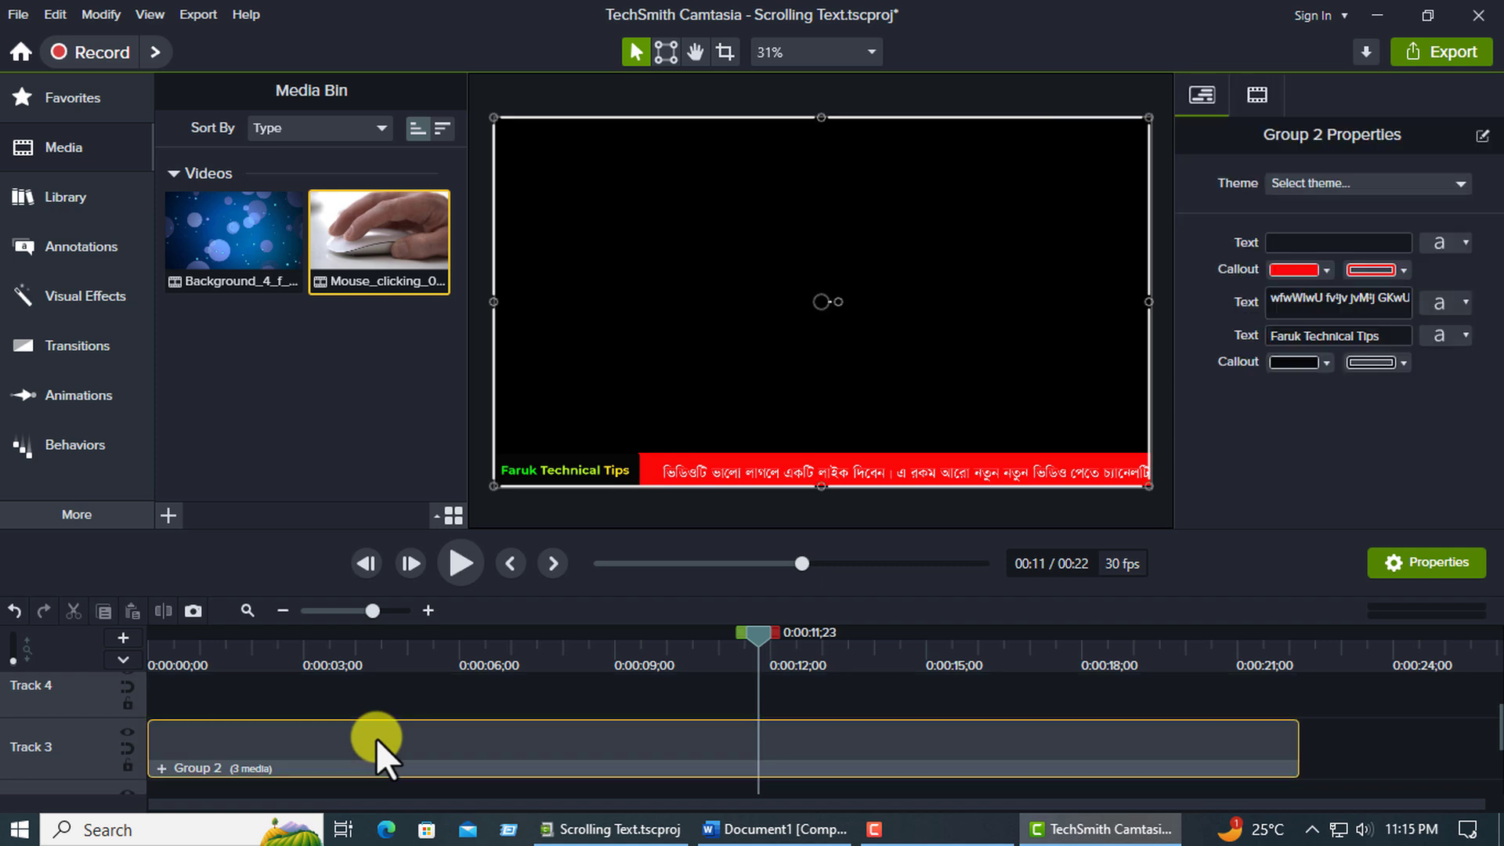
key(Delete)
drag(196, 373, 350, 242)
key(Delete)
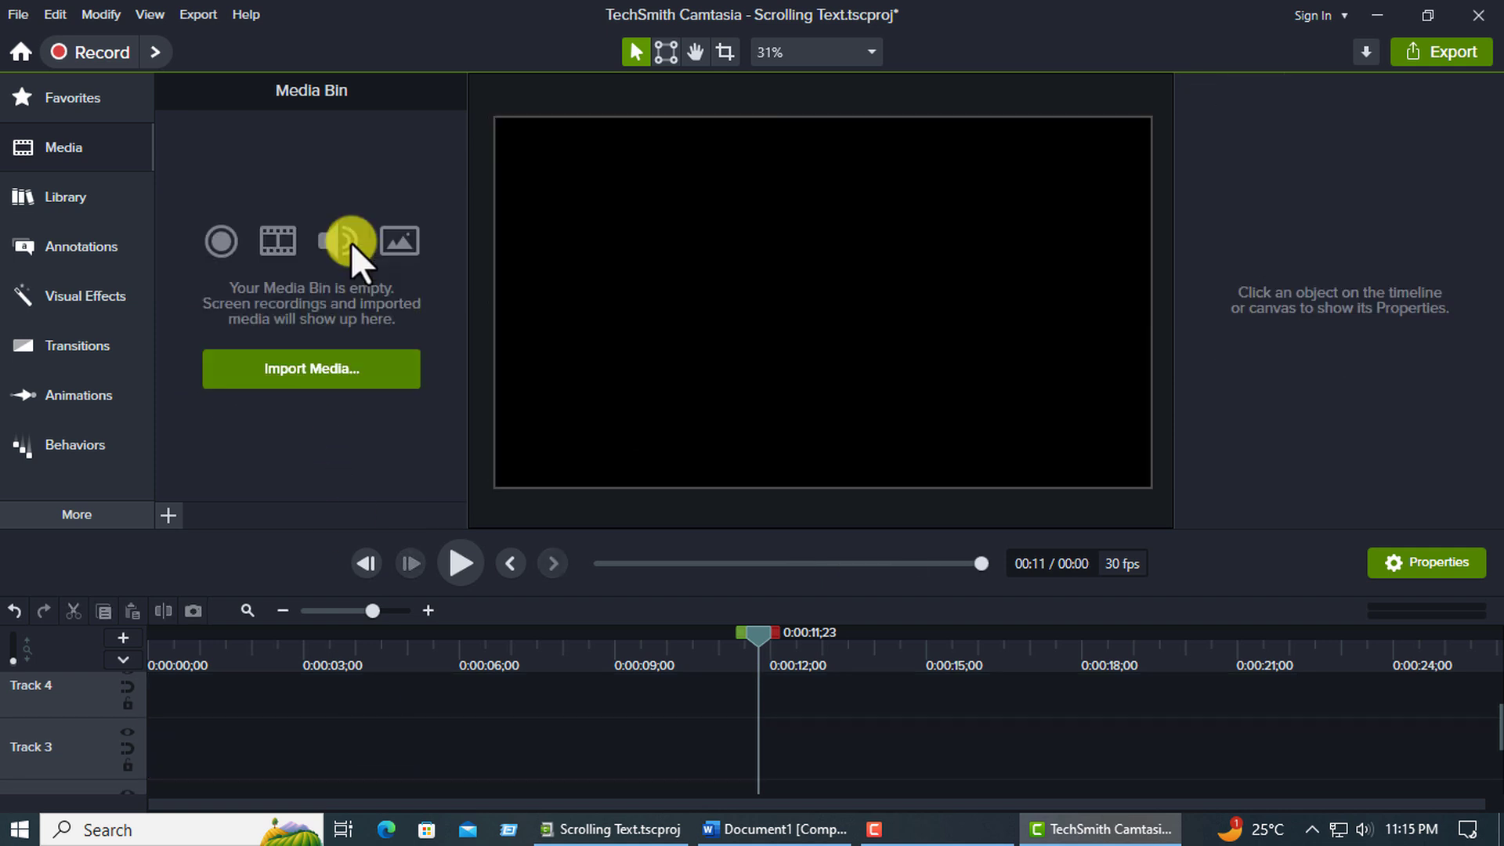
Add the Scrolling library asset to the start of Track 3 and move the playhead to 0:00:19;27.
click(67, 195)
drag(224, 257, 229, 729)
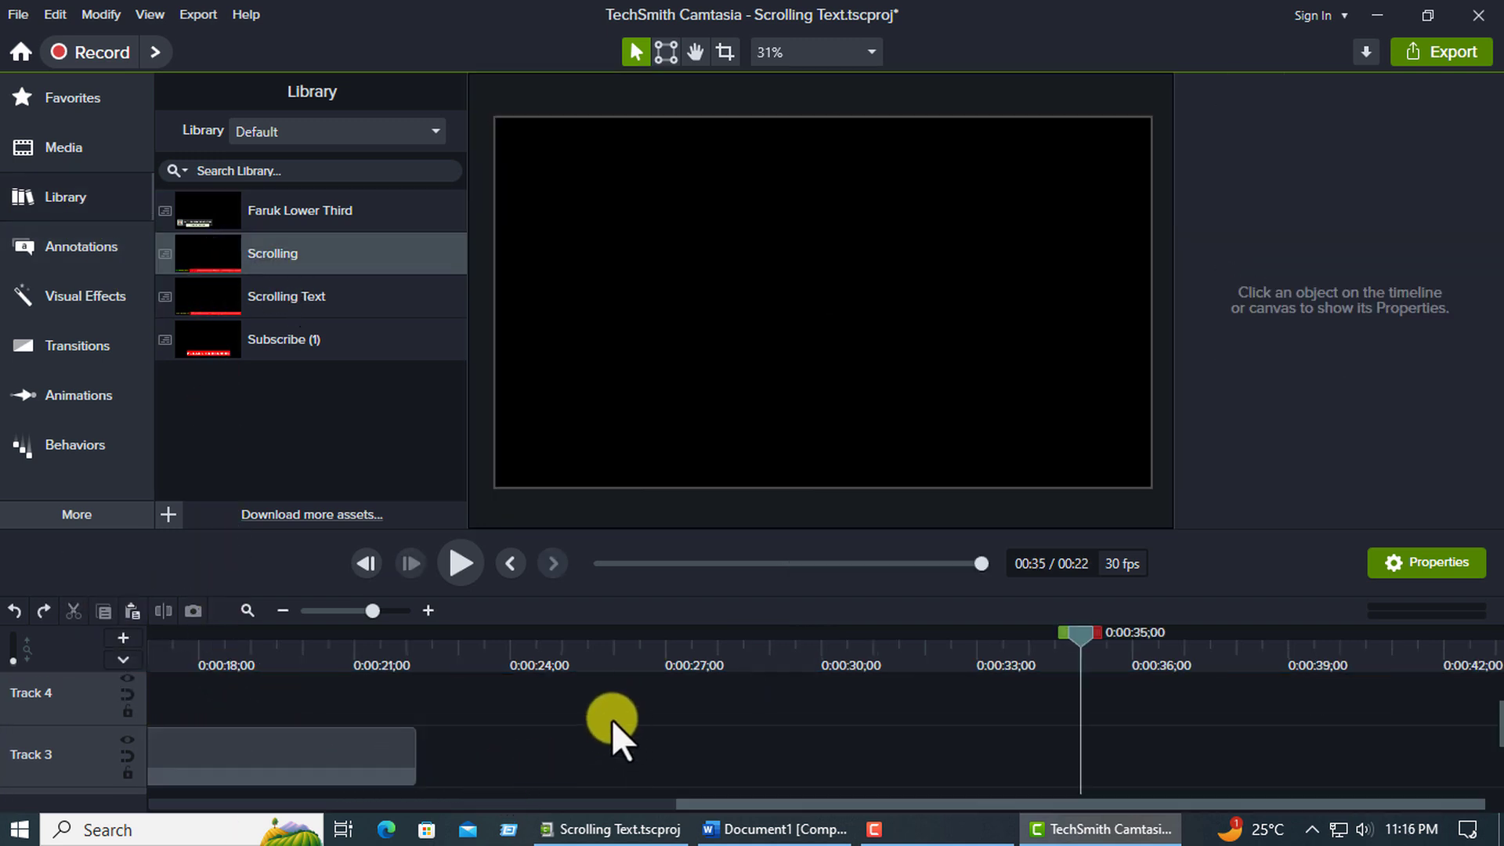
click(297, 664)
Switch to Word to review the second Bengali sentence in Document1, and return to Camtasia.
click(736, 830)
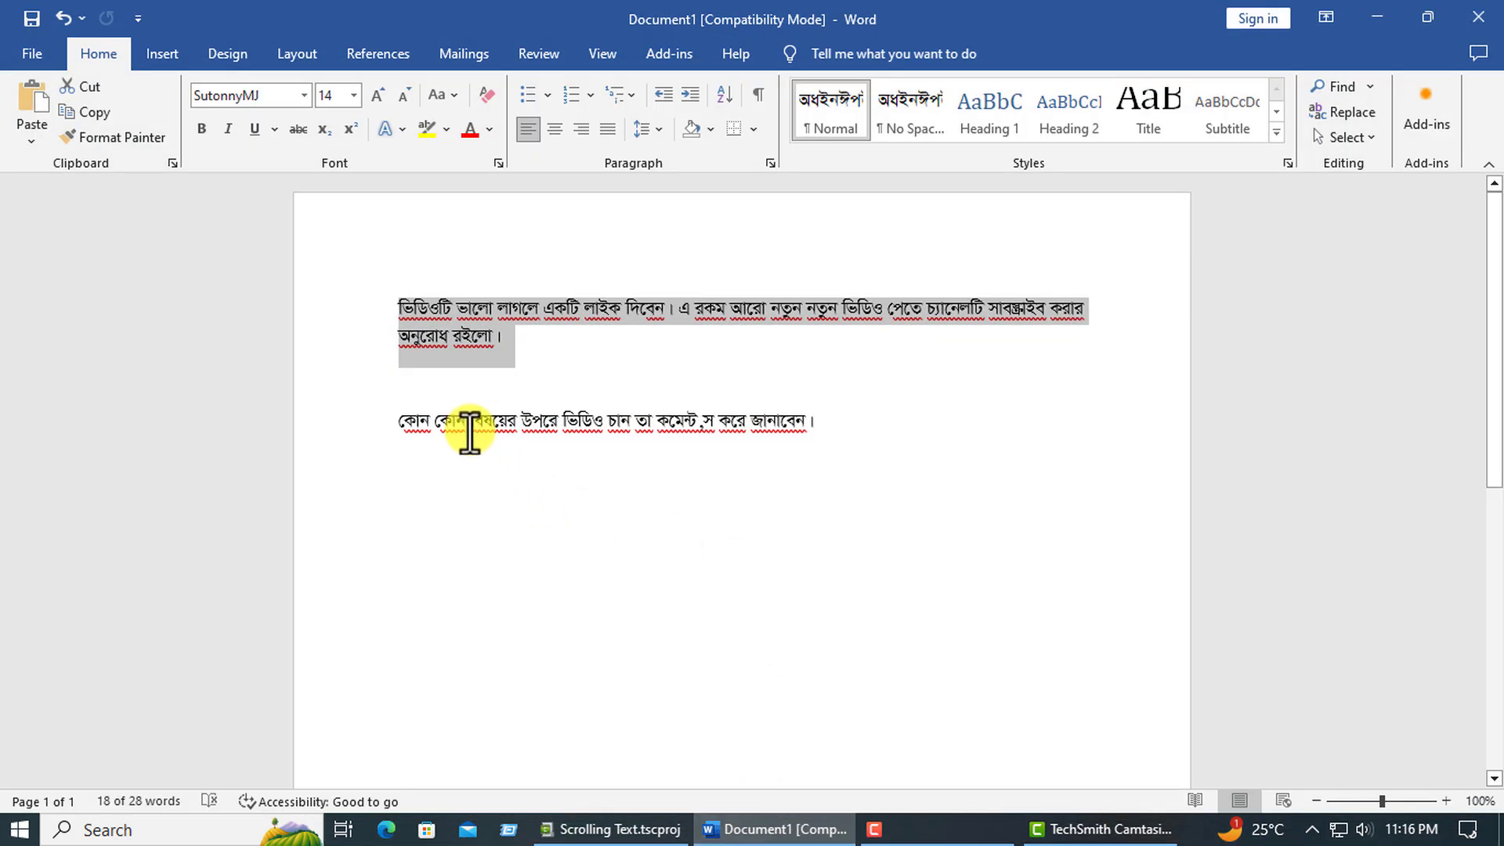
click(359, 439)
click(702, 423)
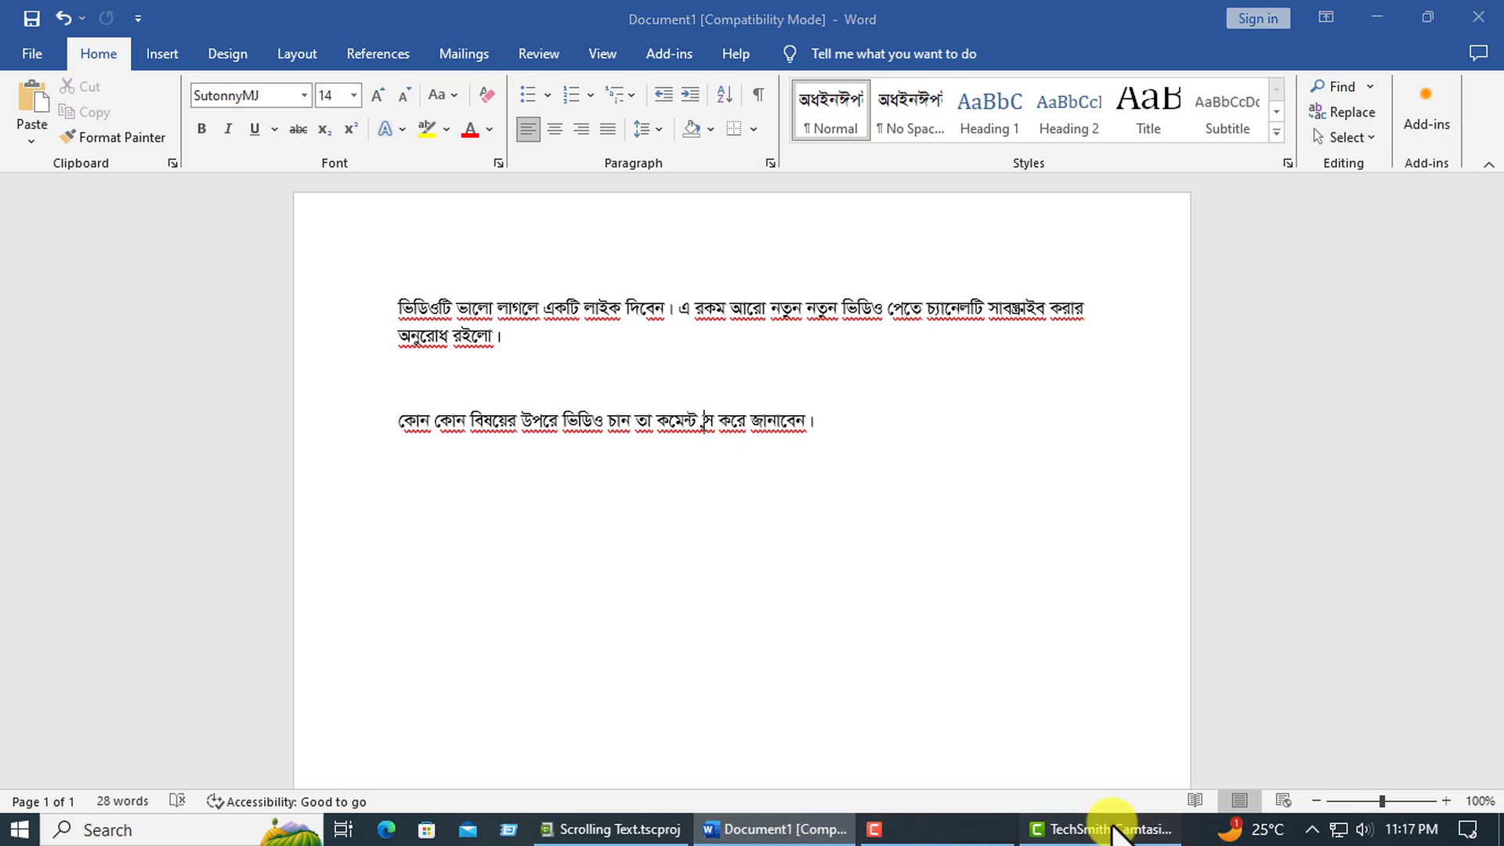
click(1105, 829)
click(360, 702)
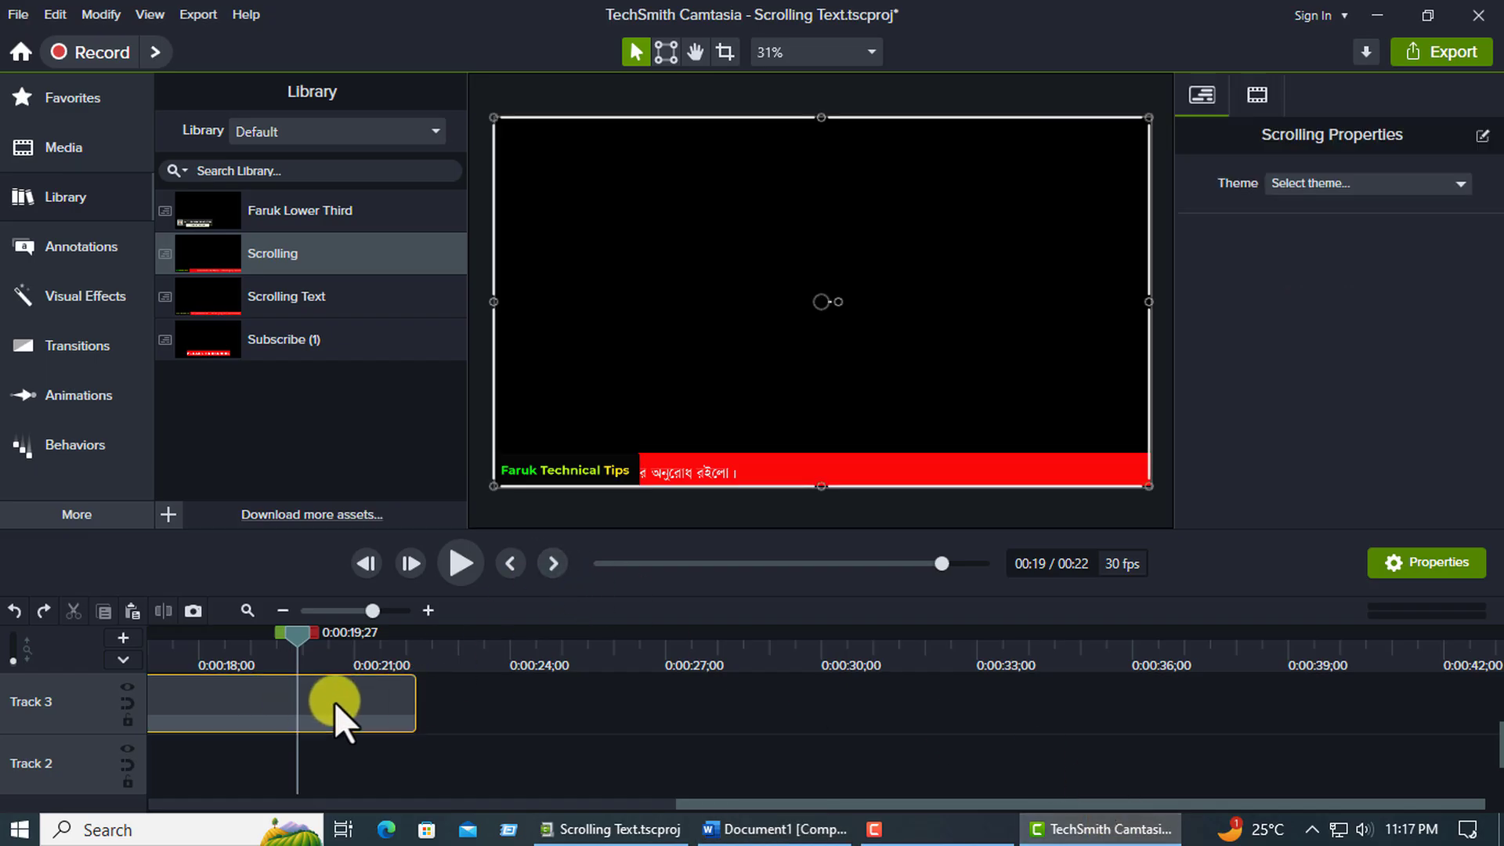
click(514, 694)
scroll(581, 782, up, 2)
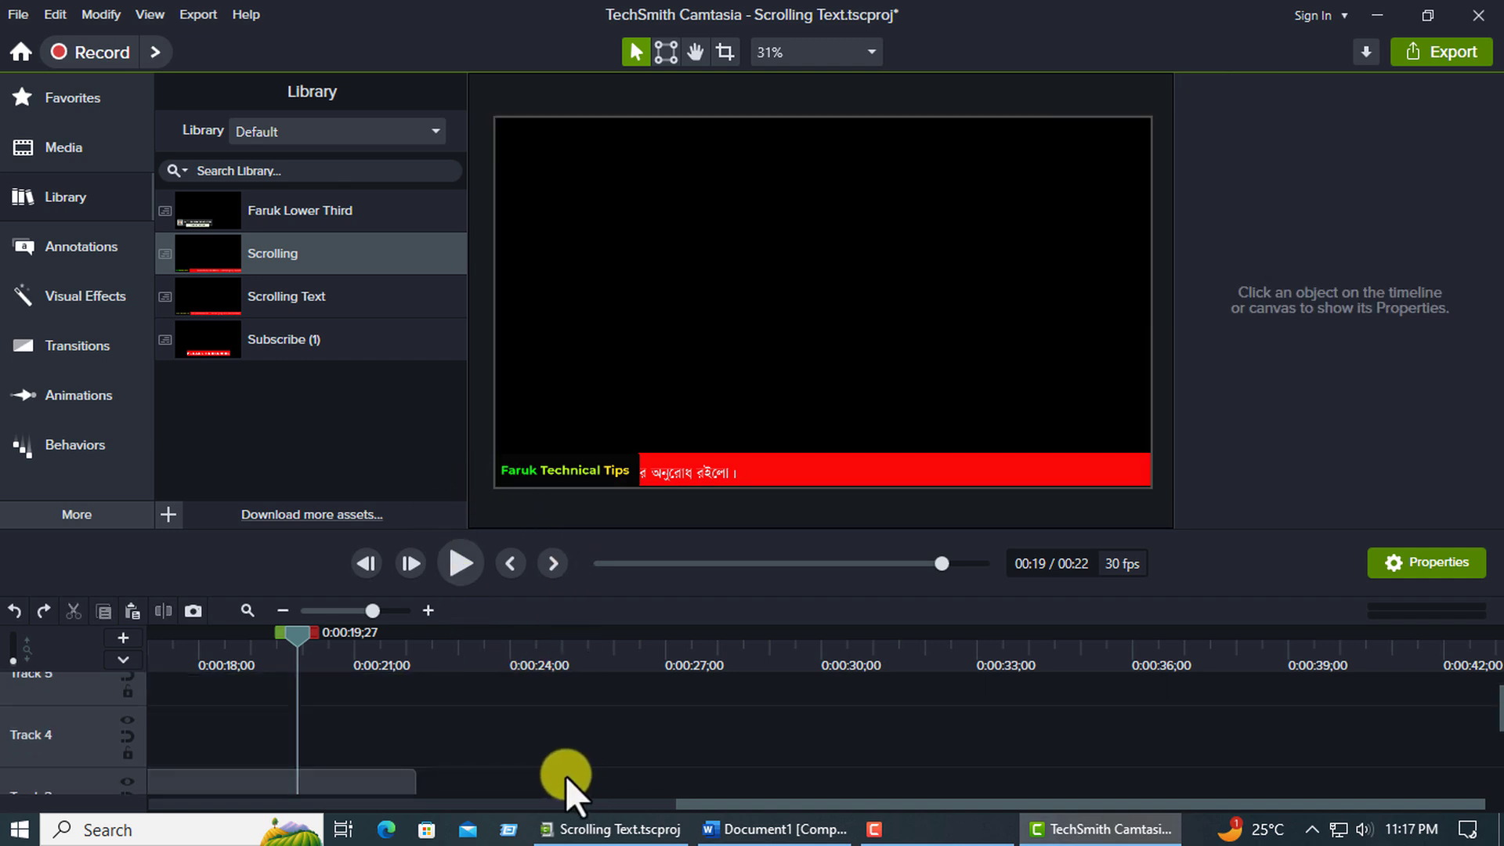
scroll(415, 789, down, 3)
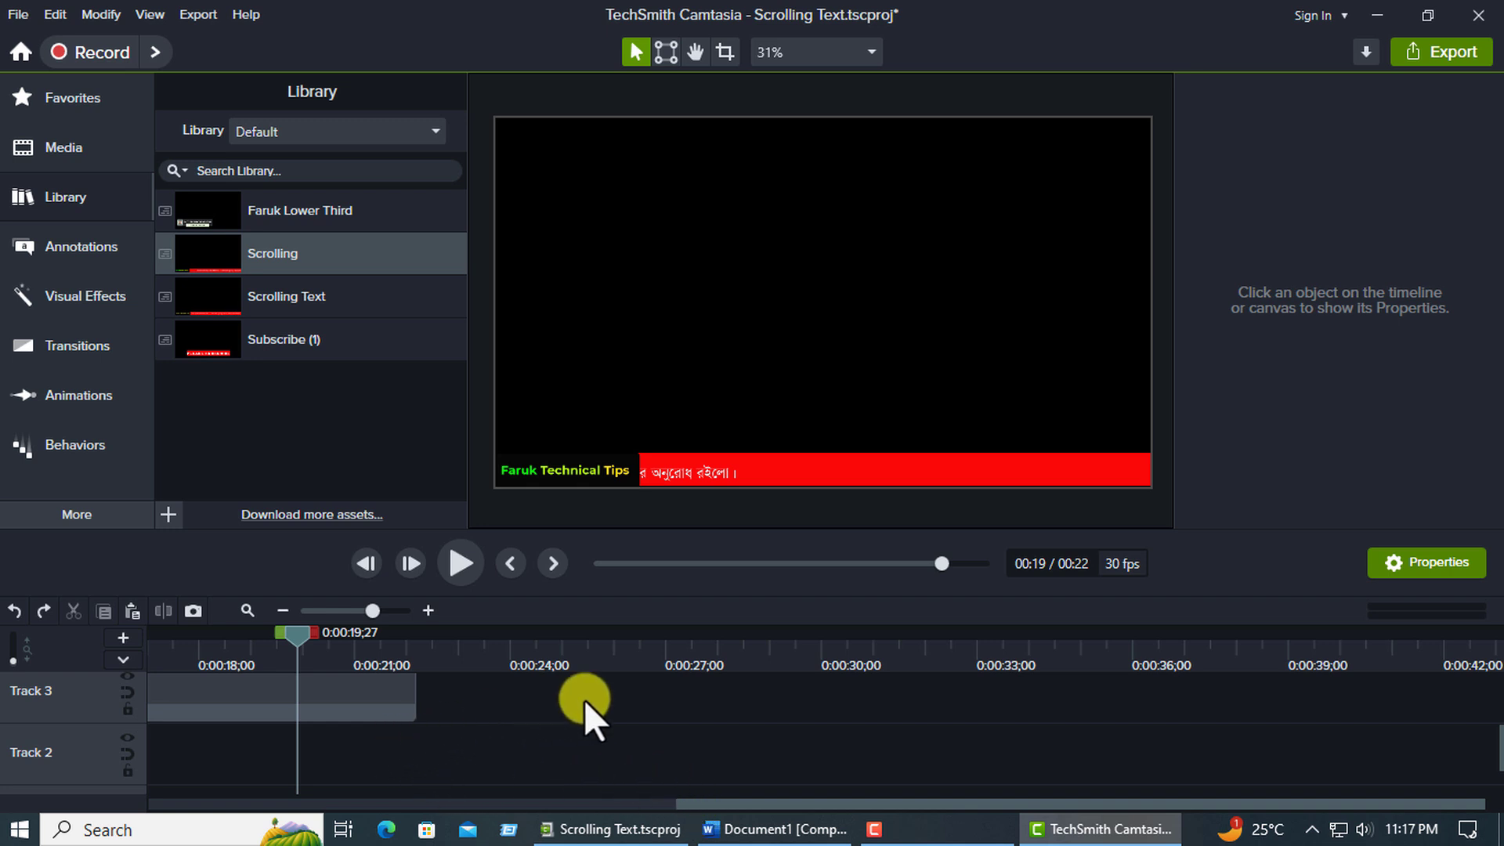
scroll(428, 749, up, 1)
Copy the Scrolling group on Track 3 and paste the copy behind it on the same track at 0:00:23;09.
click(368, 754)
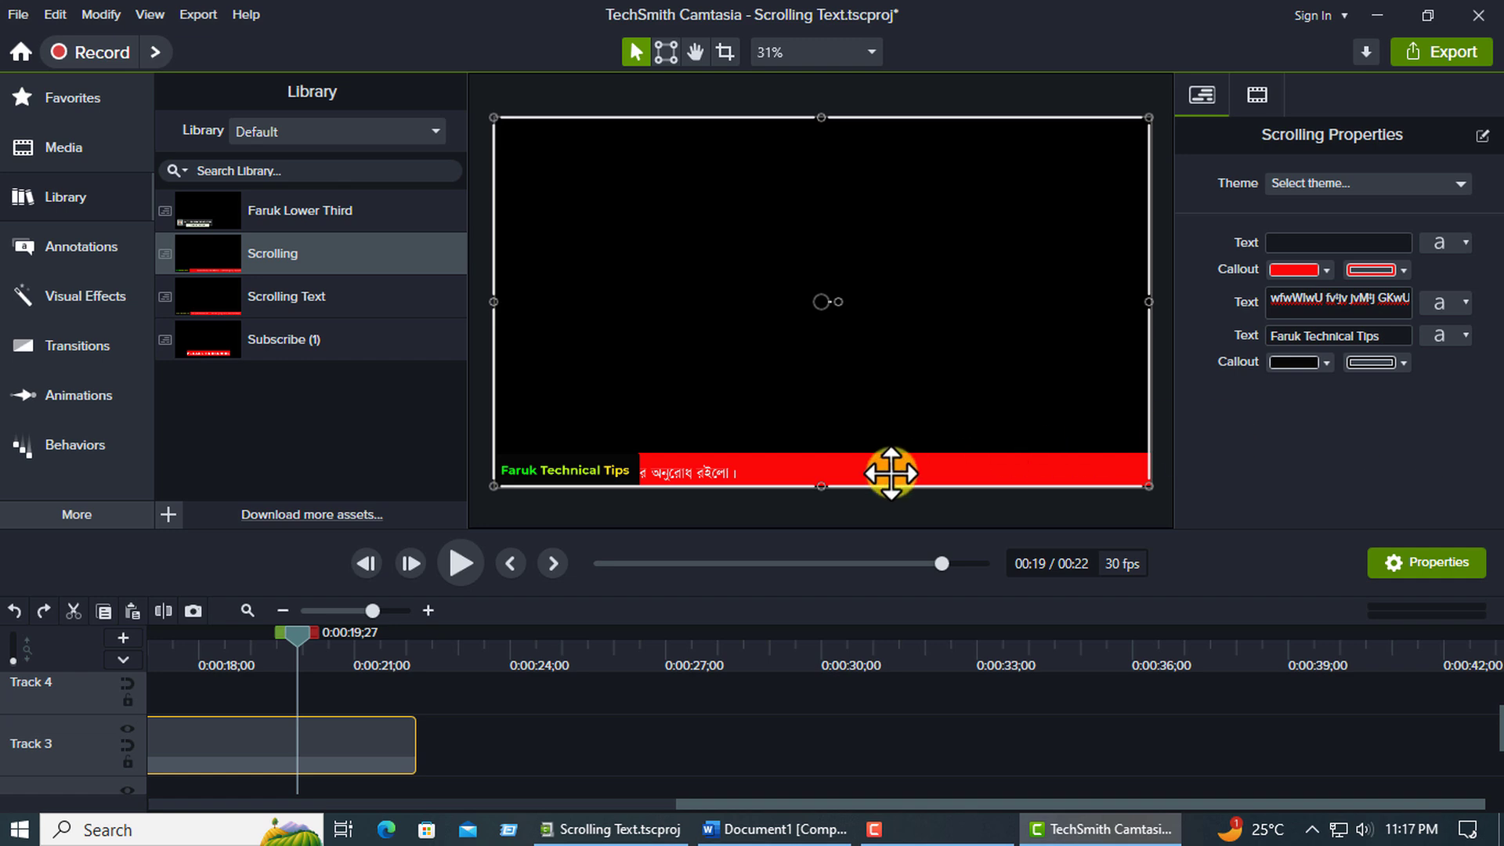
right_click(340, 739)
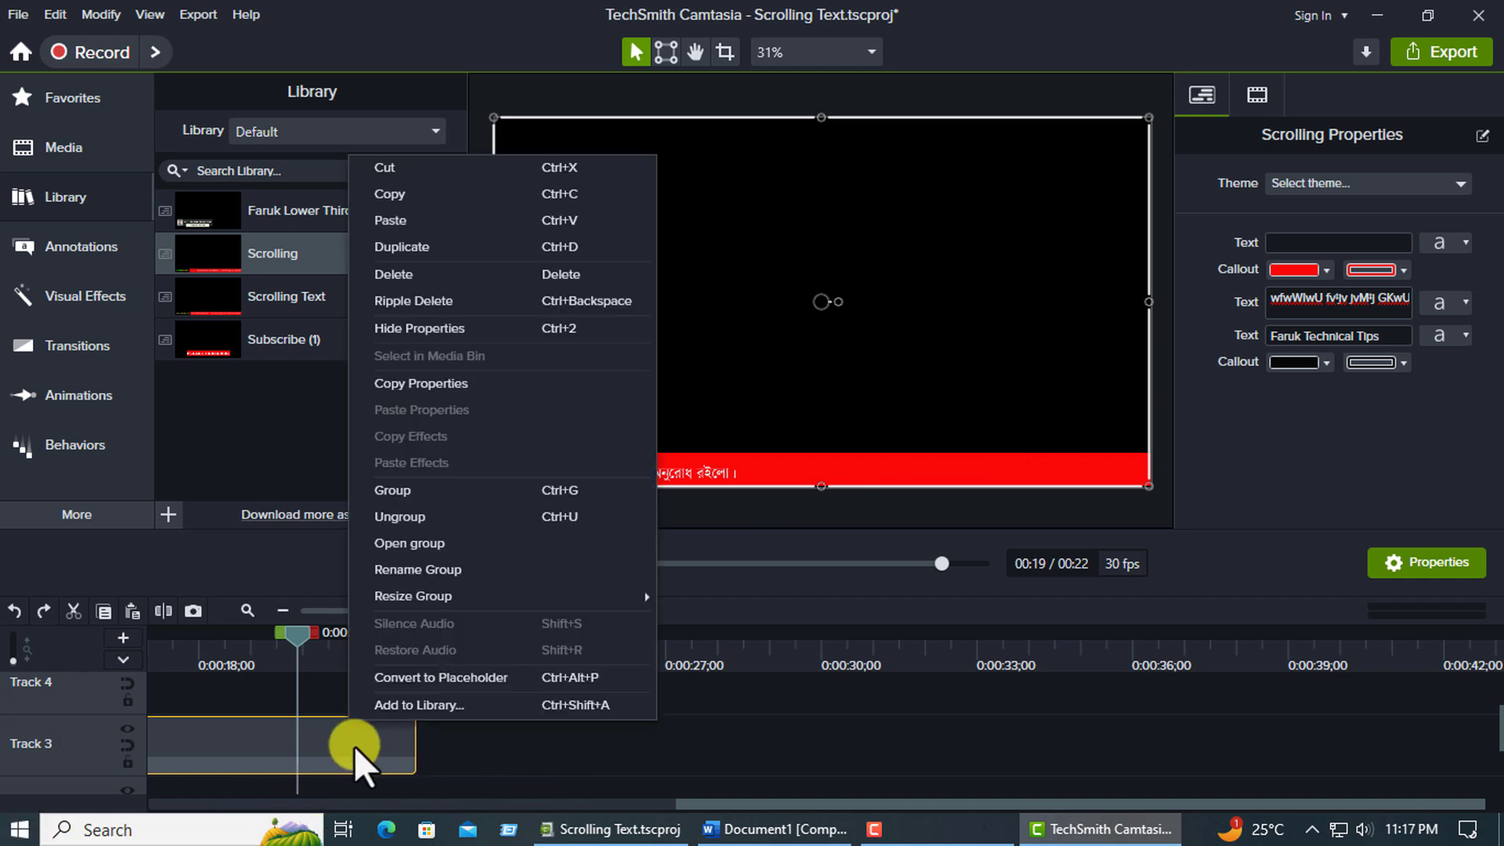
click(445, 196)
right_click(473, 711)
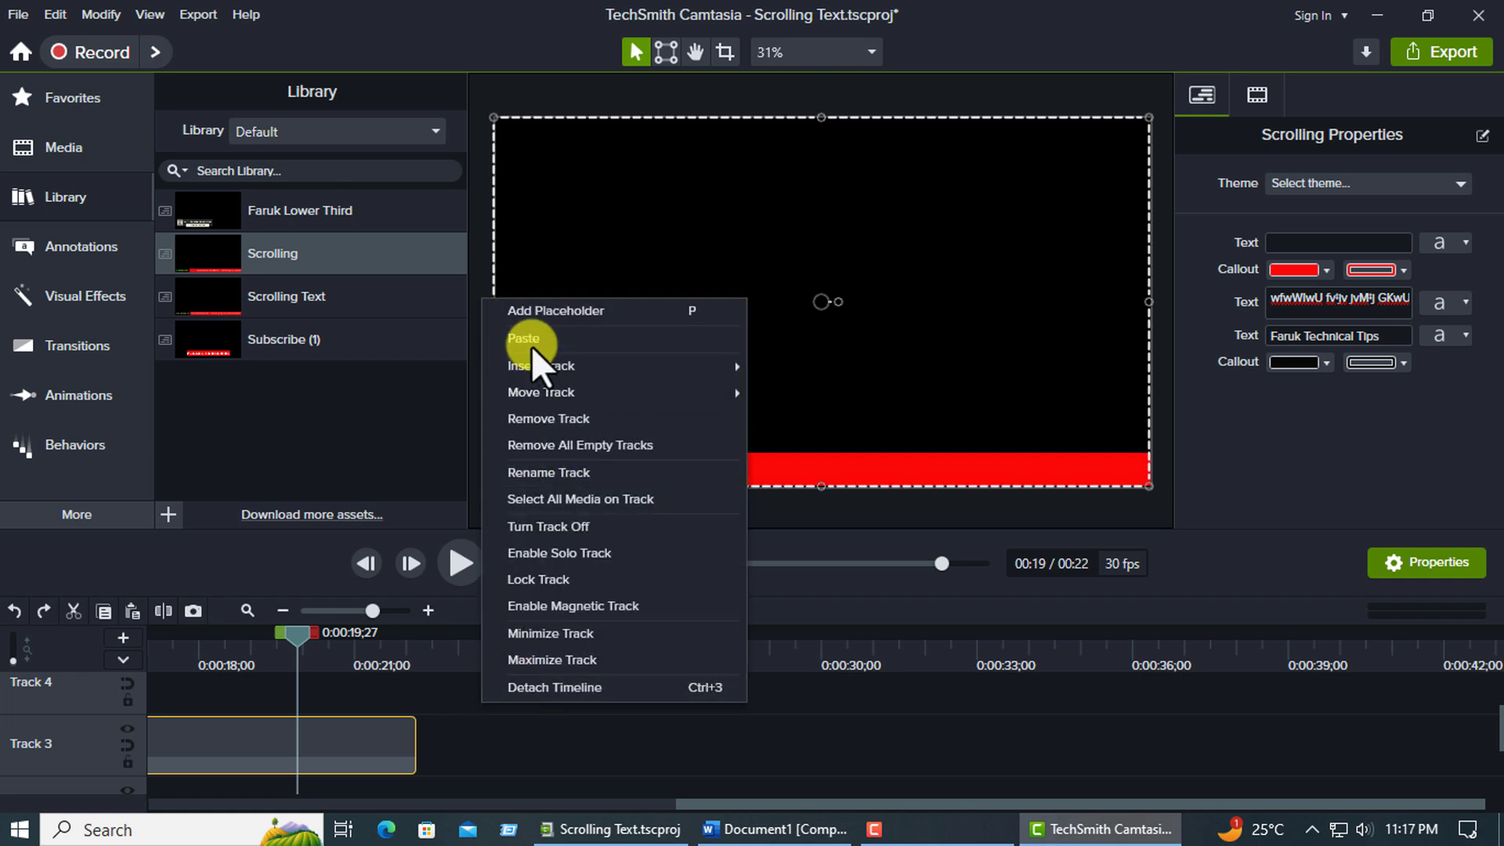
click(531, 338)
Open the pasted Scrolling group and select its Text clip on Track 2.
click(558, 731)
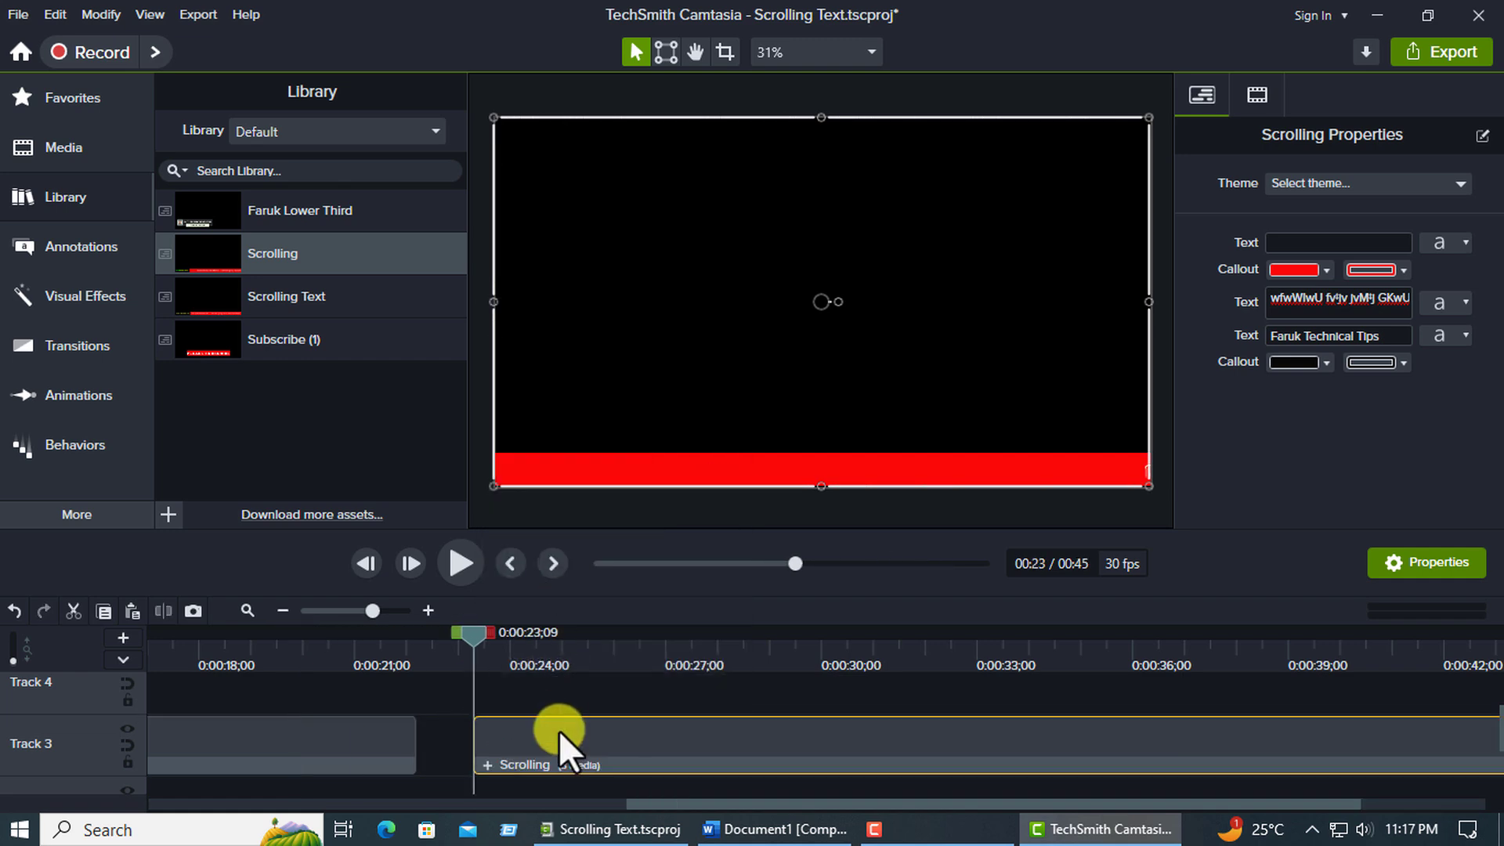
double_click(581, 470)
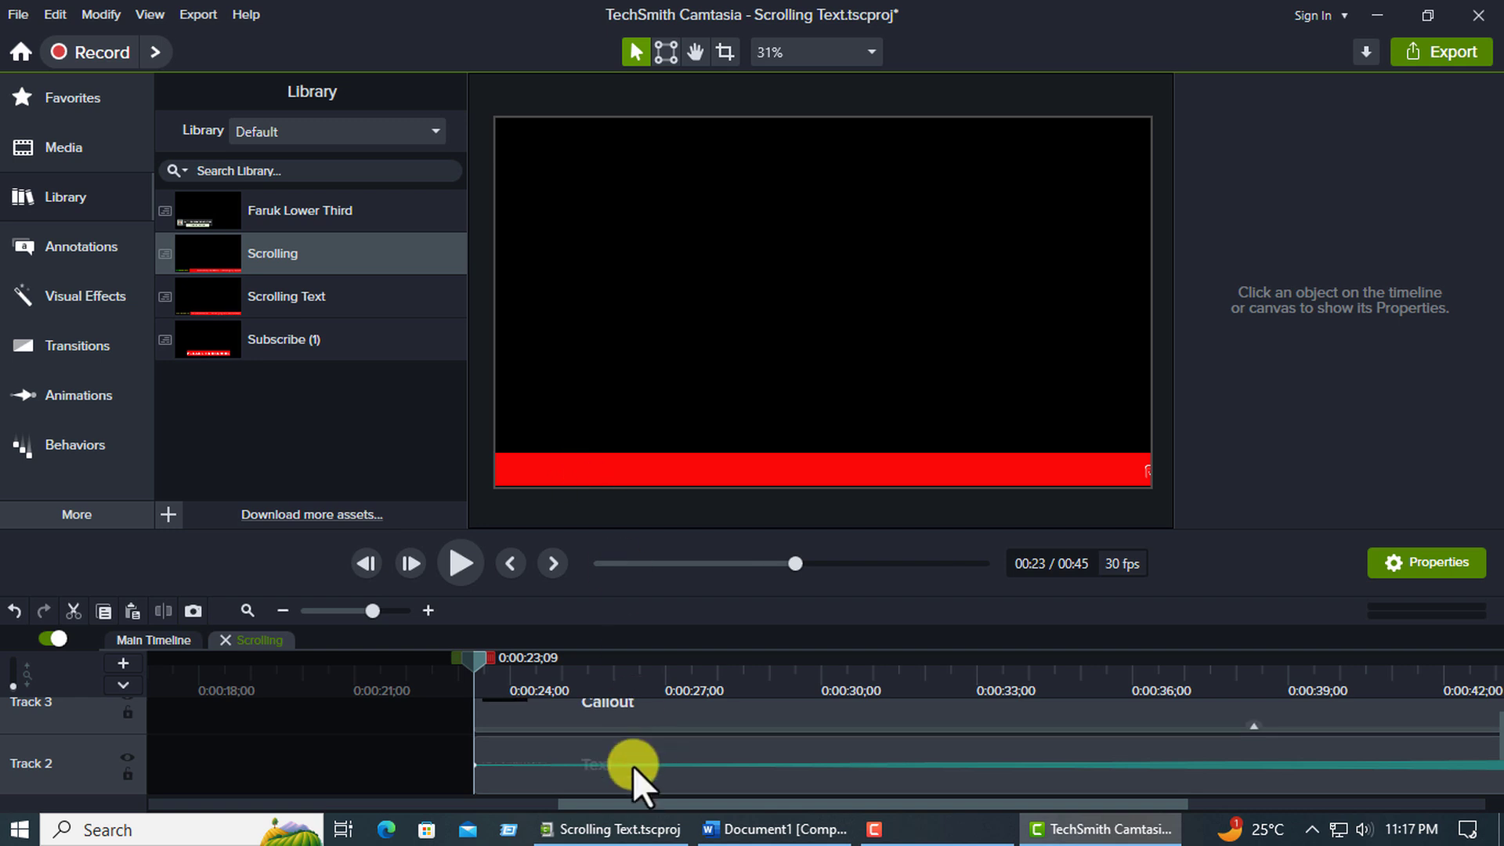
scroll(634, 766, up, 1)
scroll(641, 768, down, 1)
scroll(641, 769, up, 1)
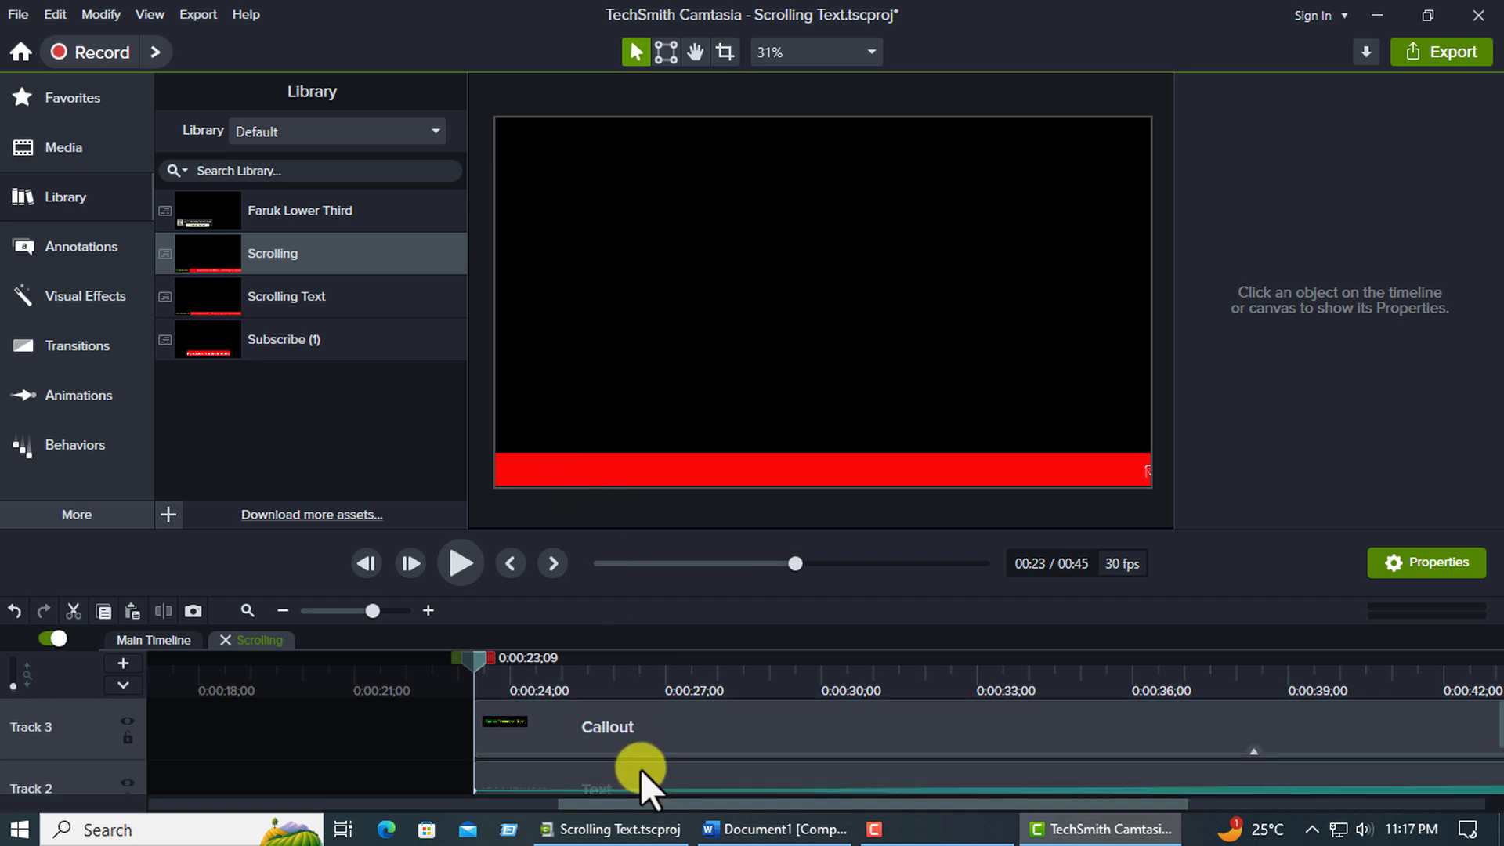
scroll(640, 768, down, 1)
scroll(643, 774, up, 1)
scroll(608, 759, down, 1)
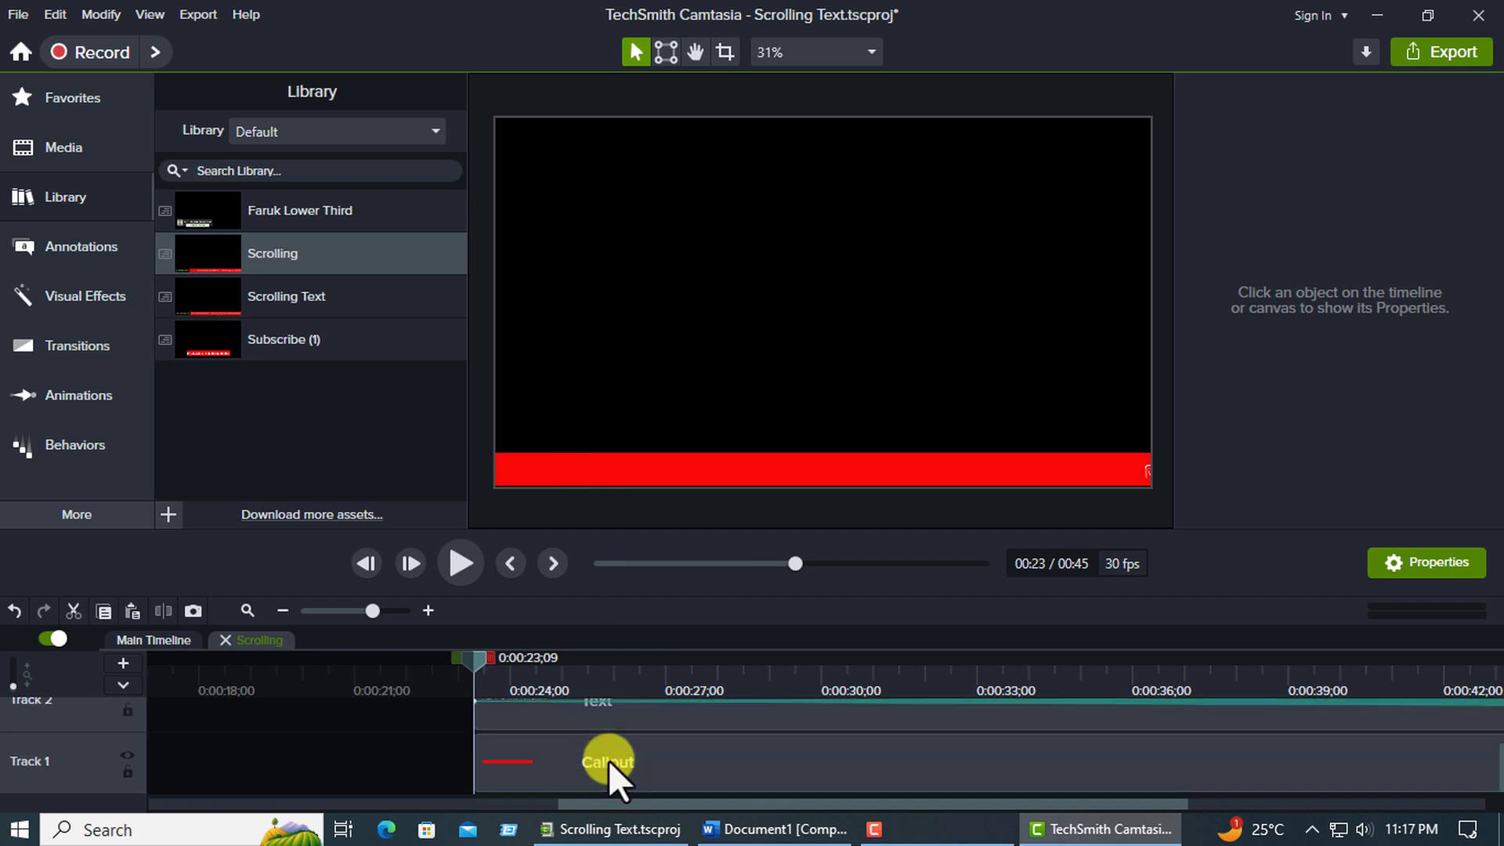
scroll(629, 795, up, 1)
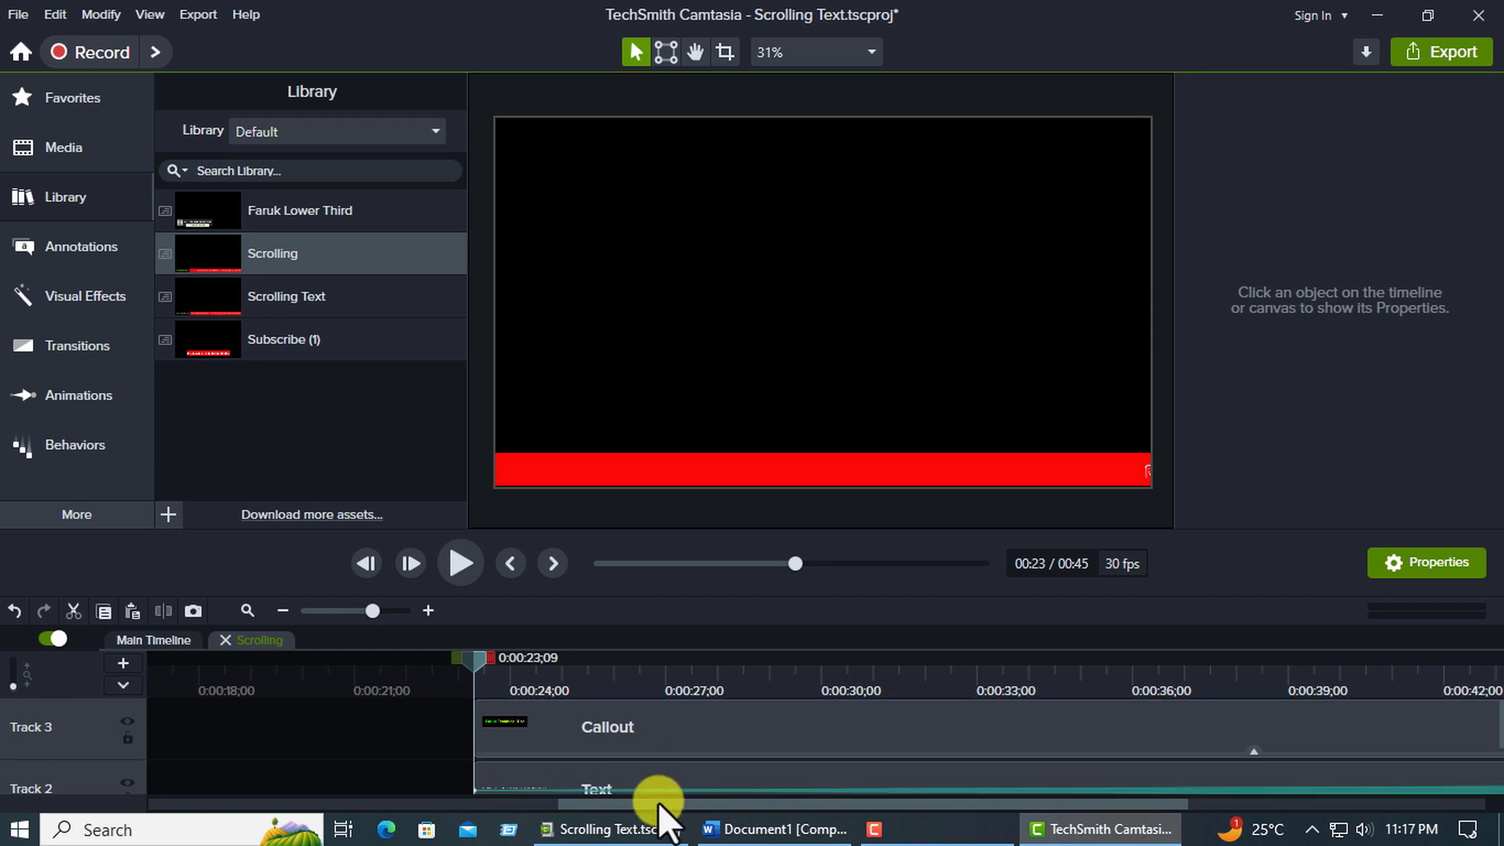
scroll(627, 752, down, 1)
click(619, 743)
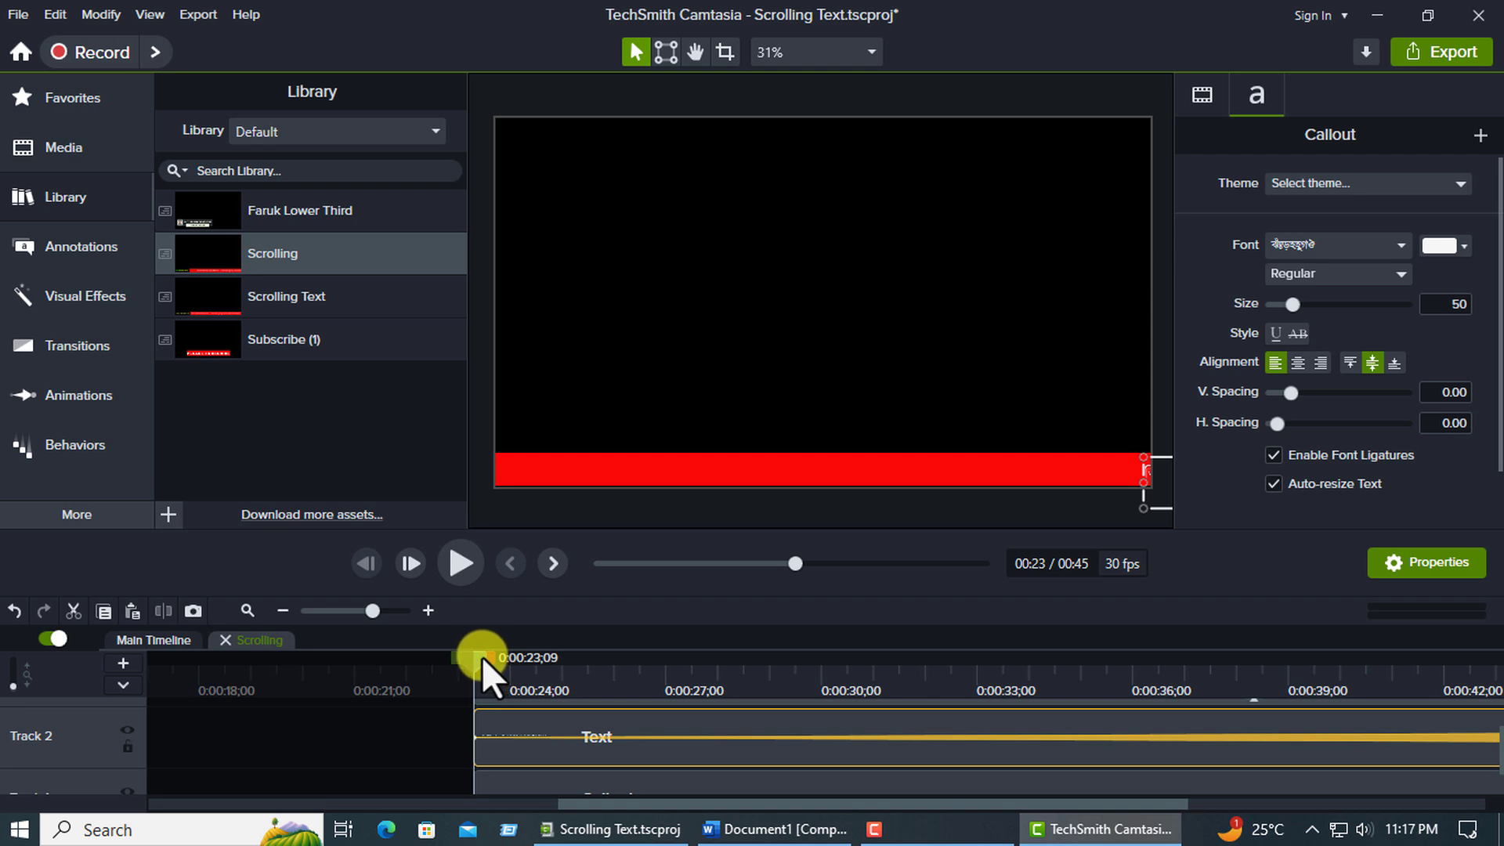
Replace the copied group's ticker text with the second Bengali sentence from Word, "কোন কোন বিষয়ের উপরে ভিডিও চান…".
drag(482, 657, 1034, 663)
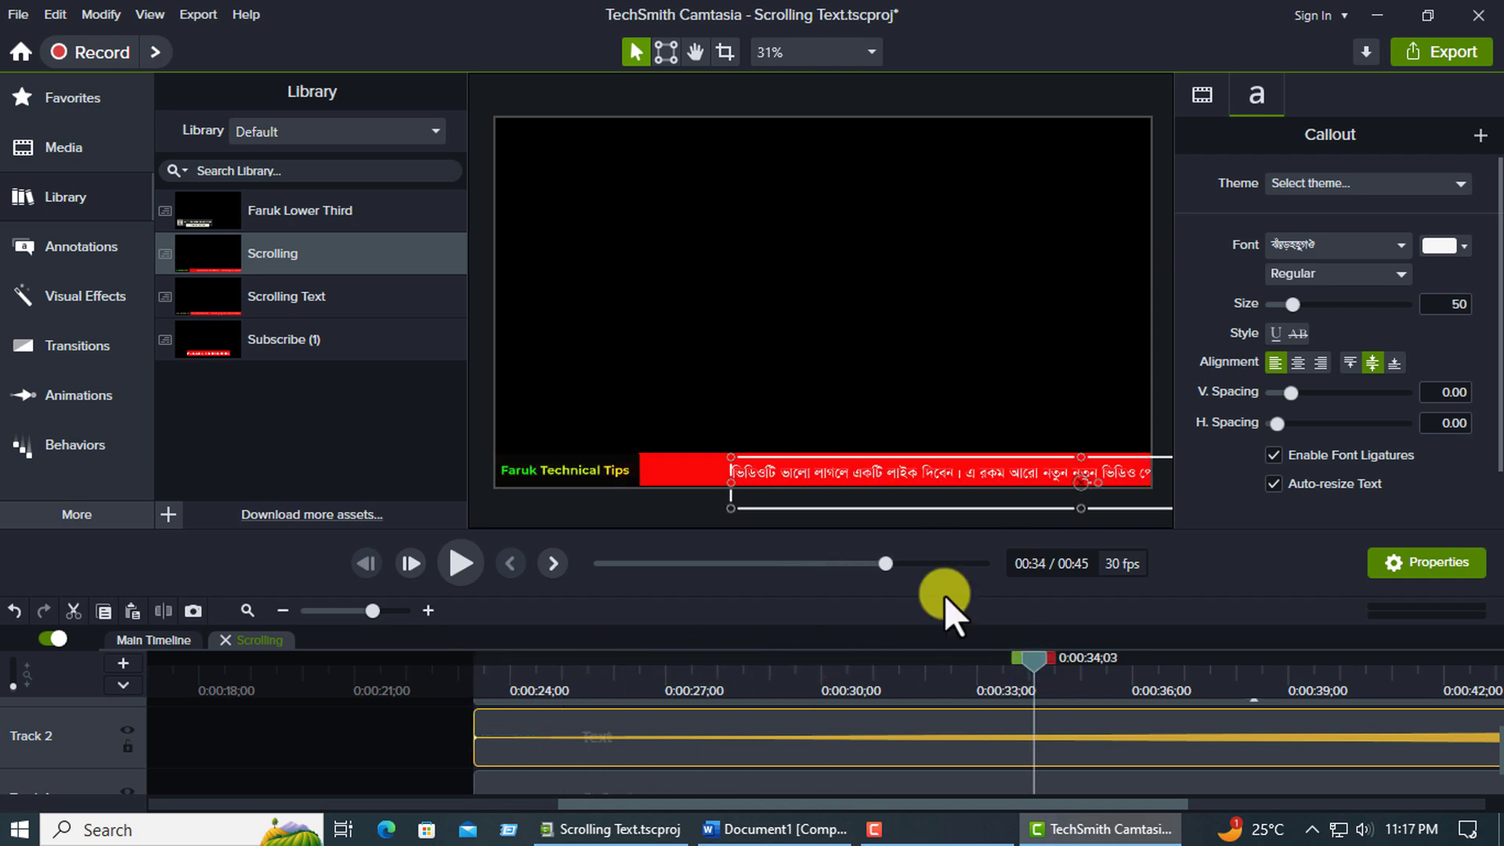
double_click(858, 474)
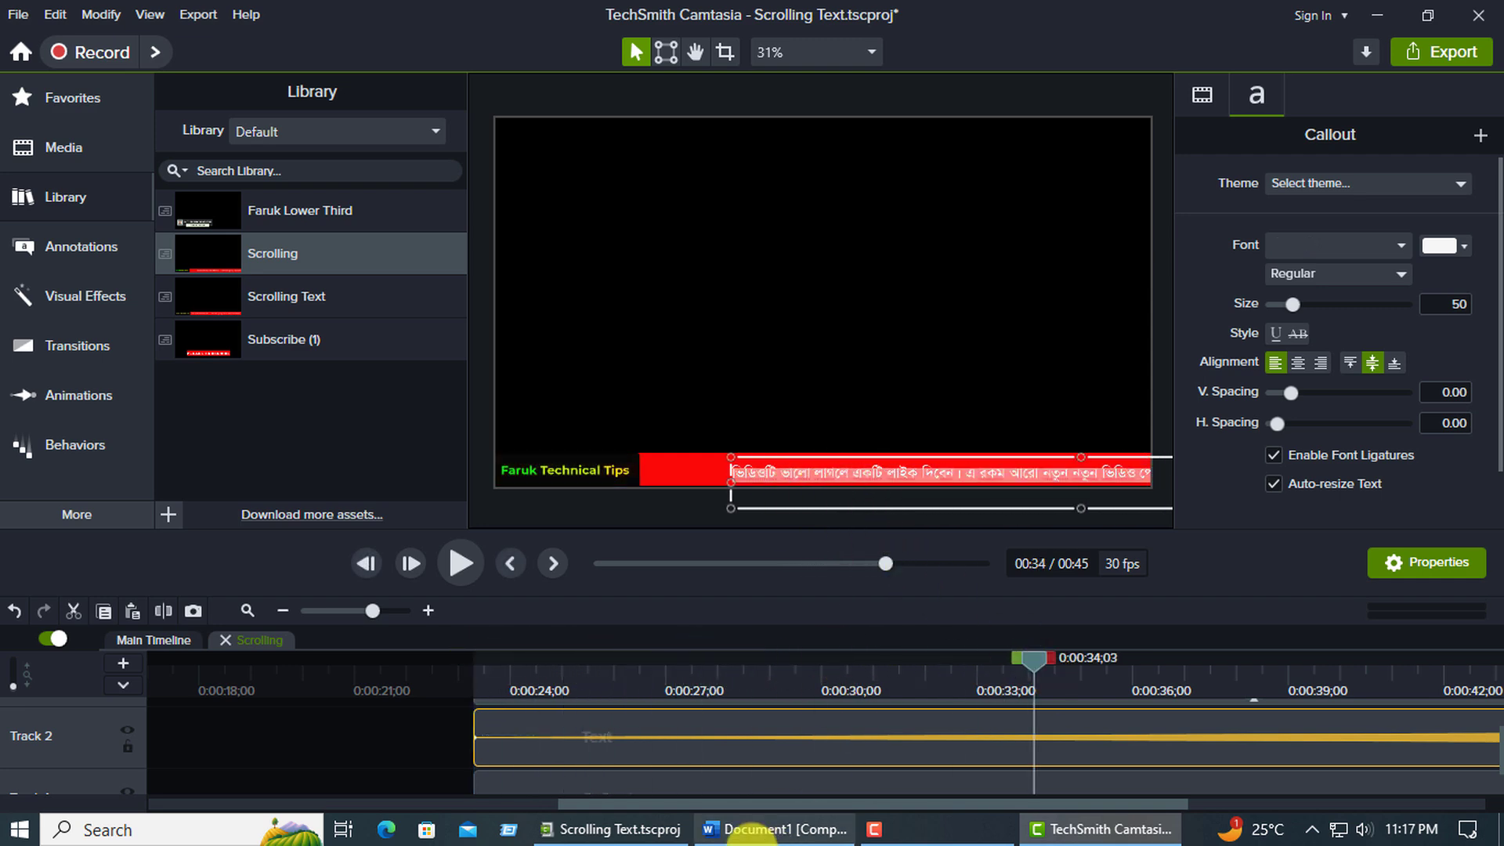
click(756, 829)
double_click(583, 424)
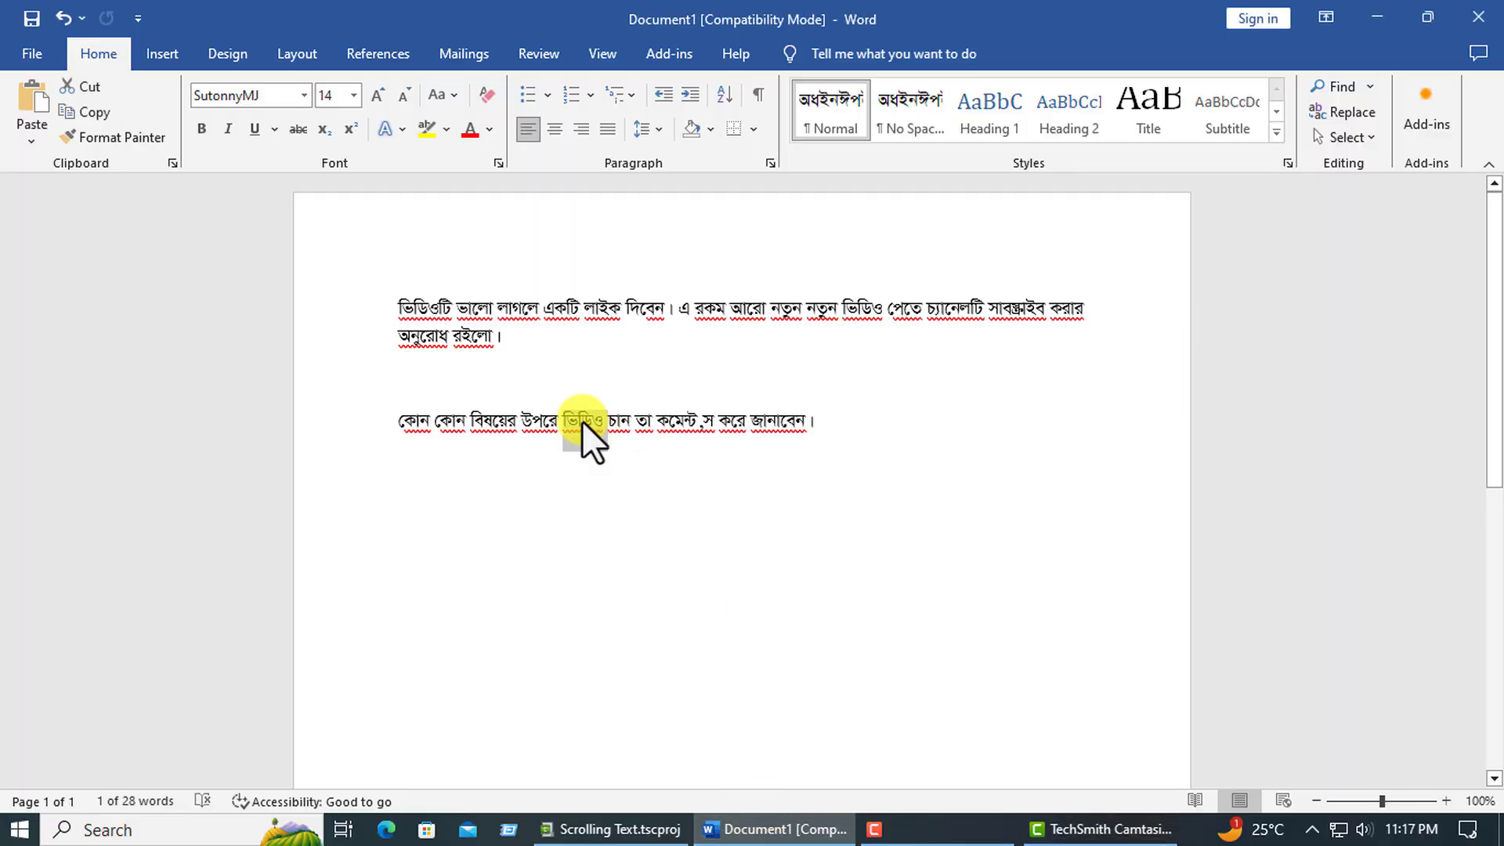
click(387, 430)
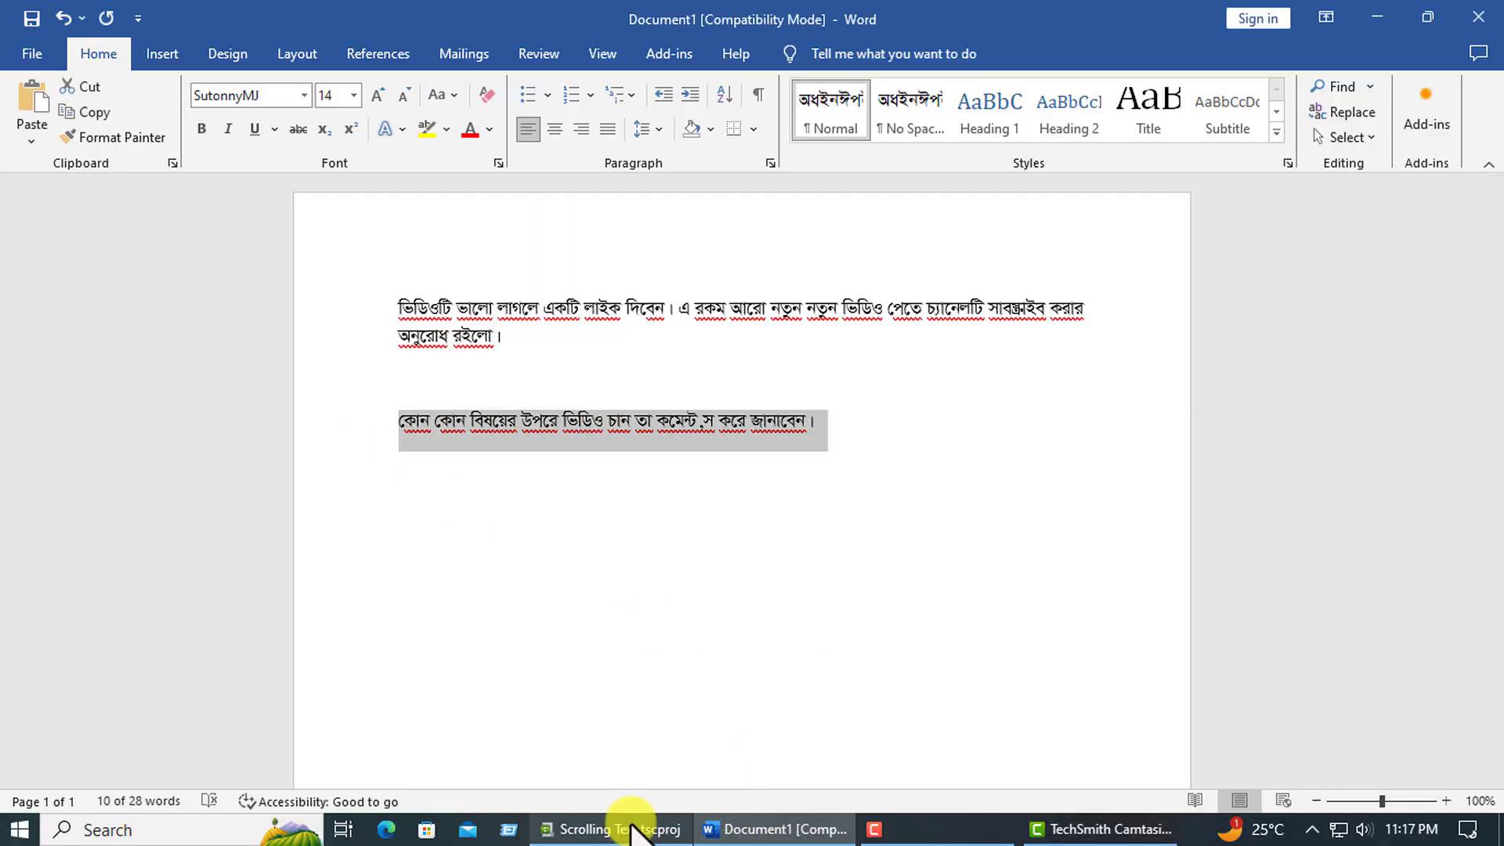
click(1063, 829)
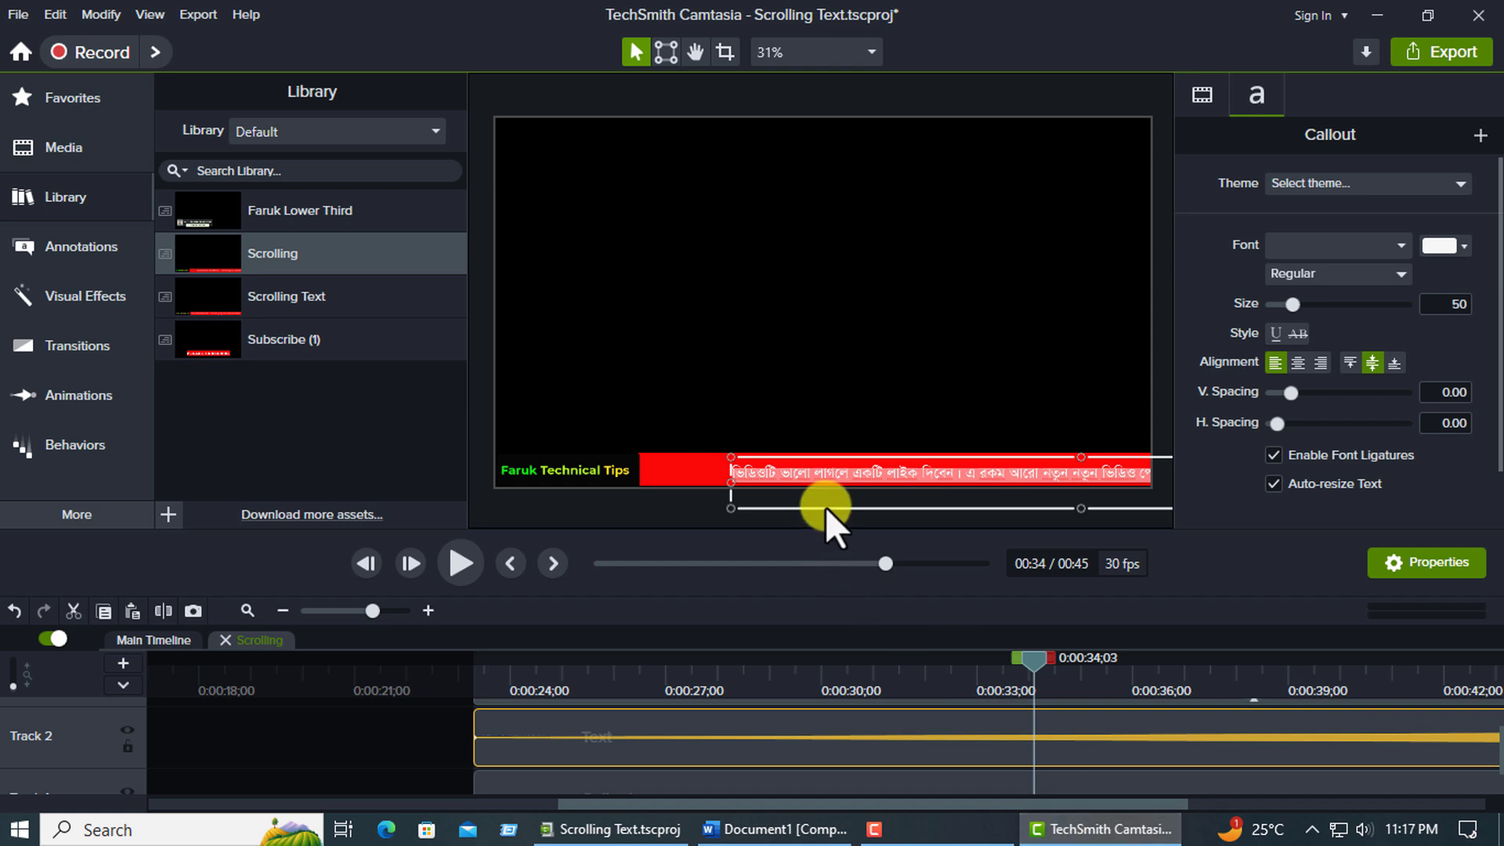
click(817, 484)
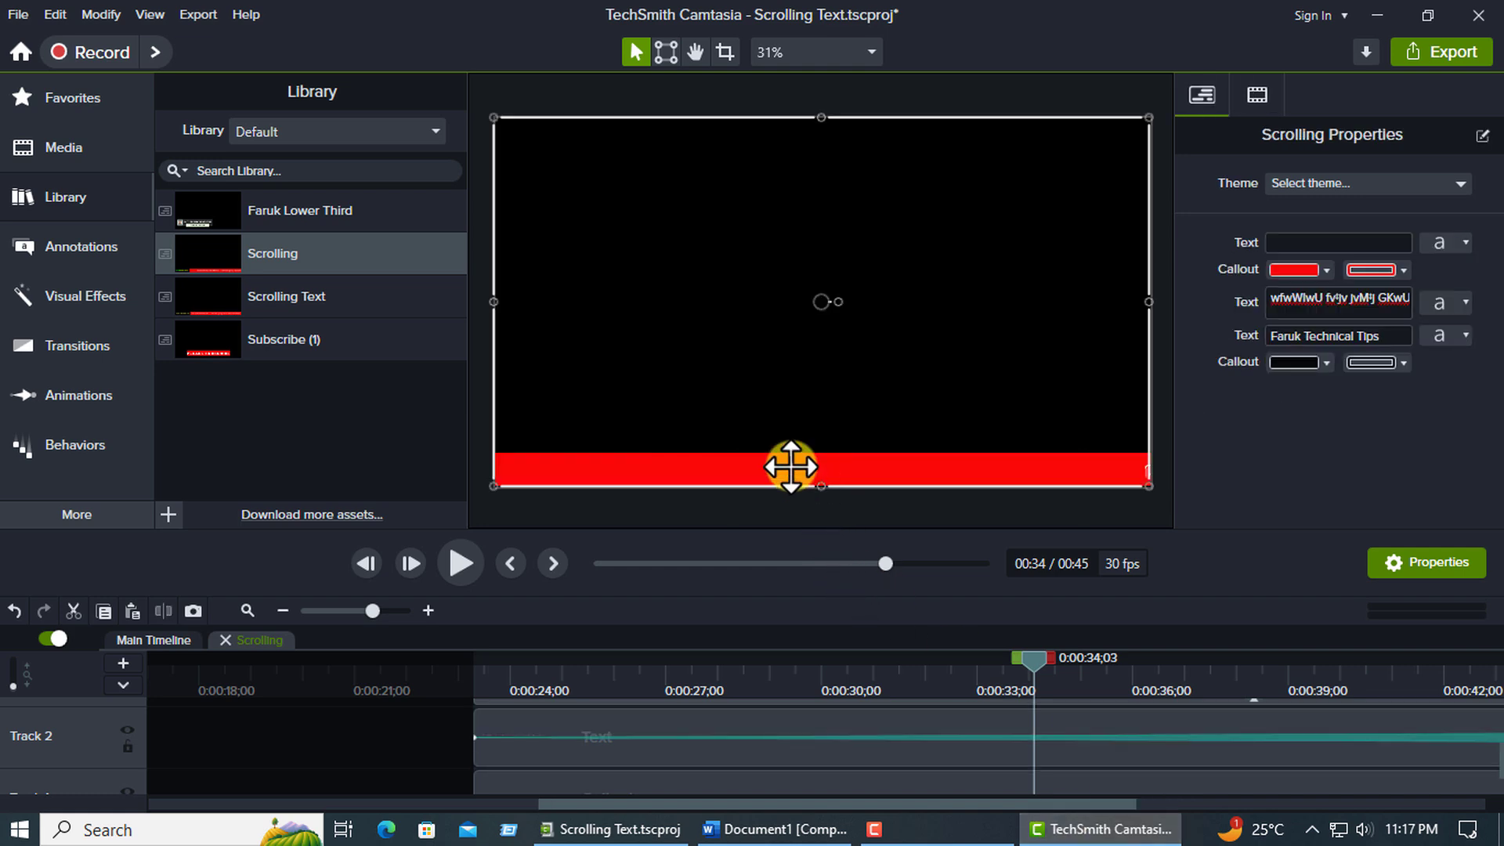
double_click(795, 479)
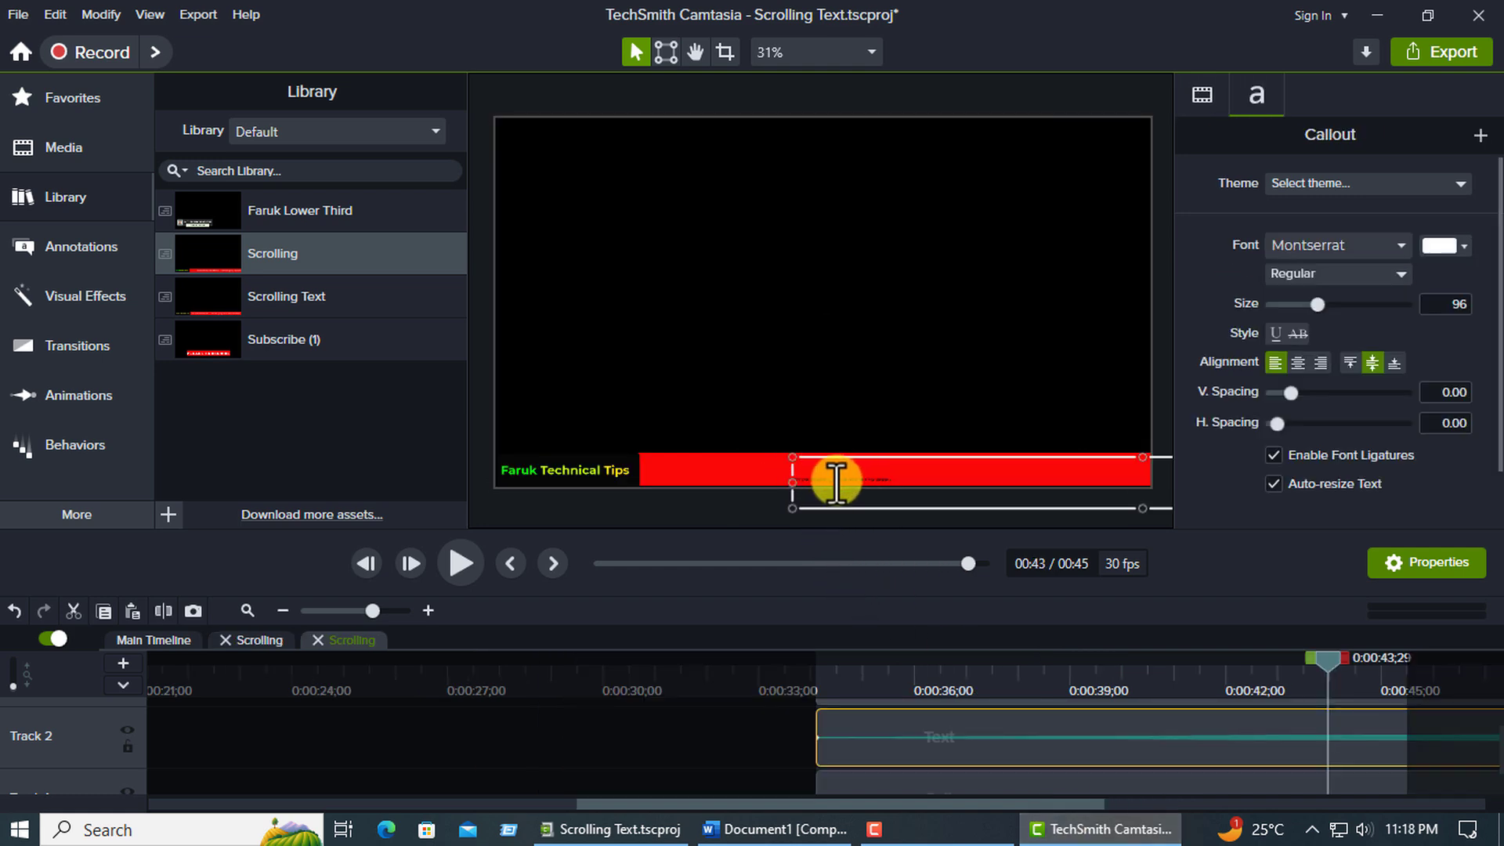
Set the font size of the whole replaced ticker sentence to 50.
double_click(835, 482)
key(ctrl+a)
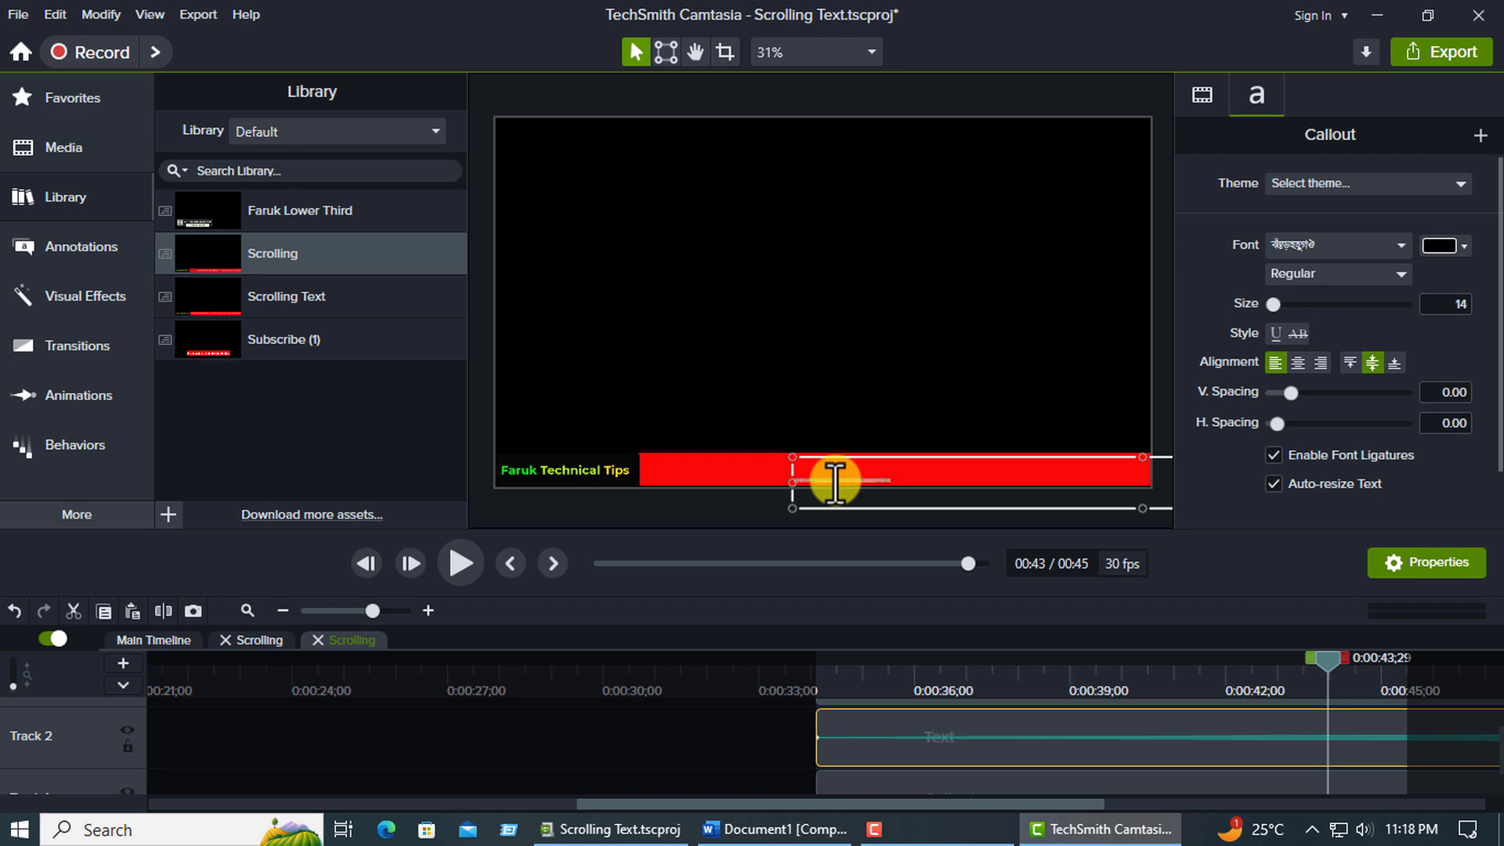
click(1440, 298)
text(5)
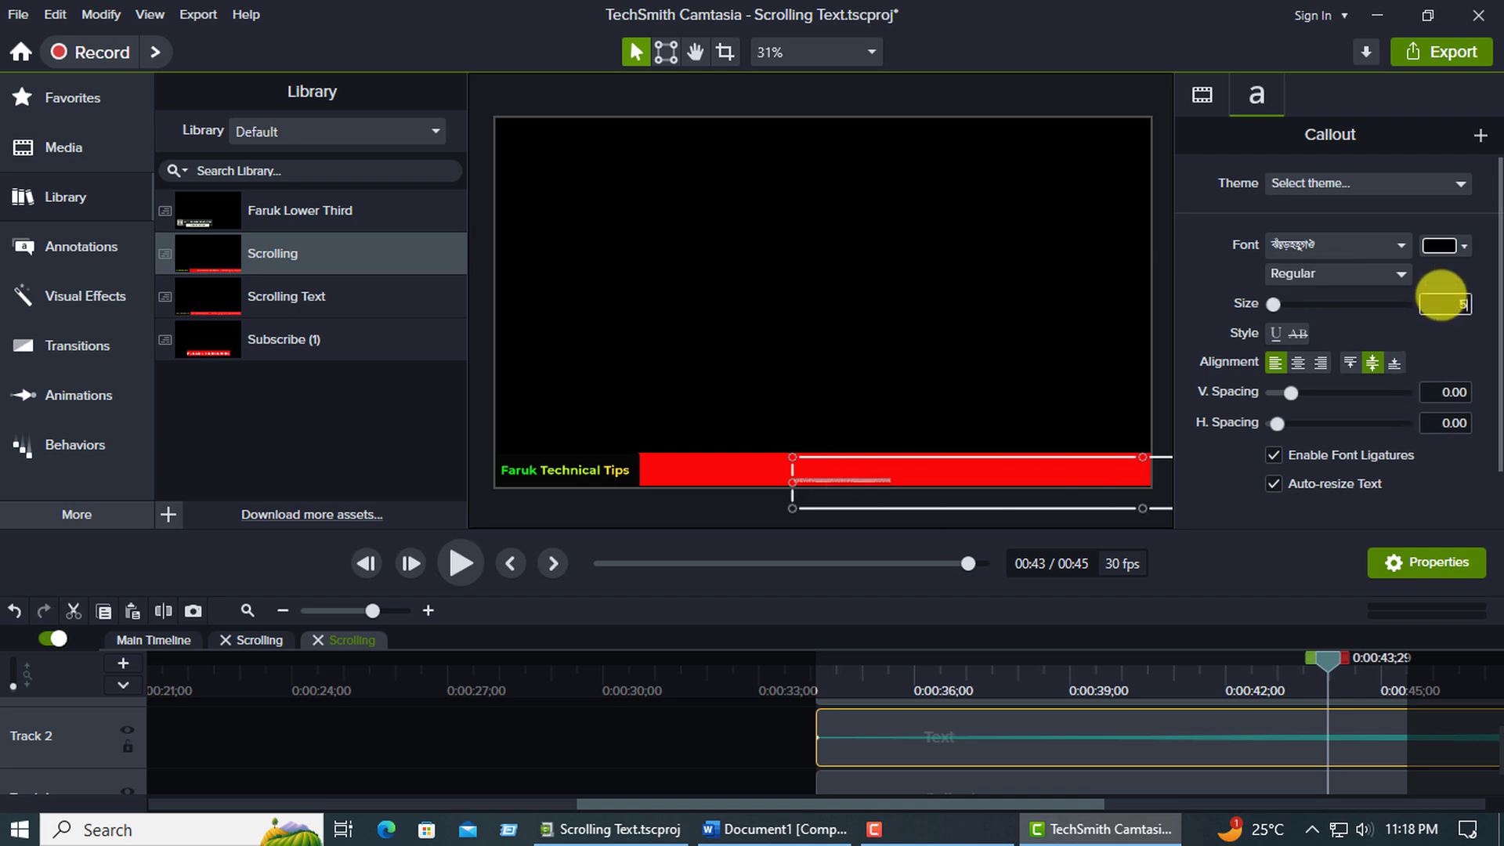
text(0)
key(Return)
click(945, 409)
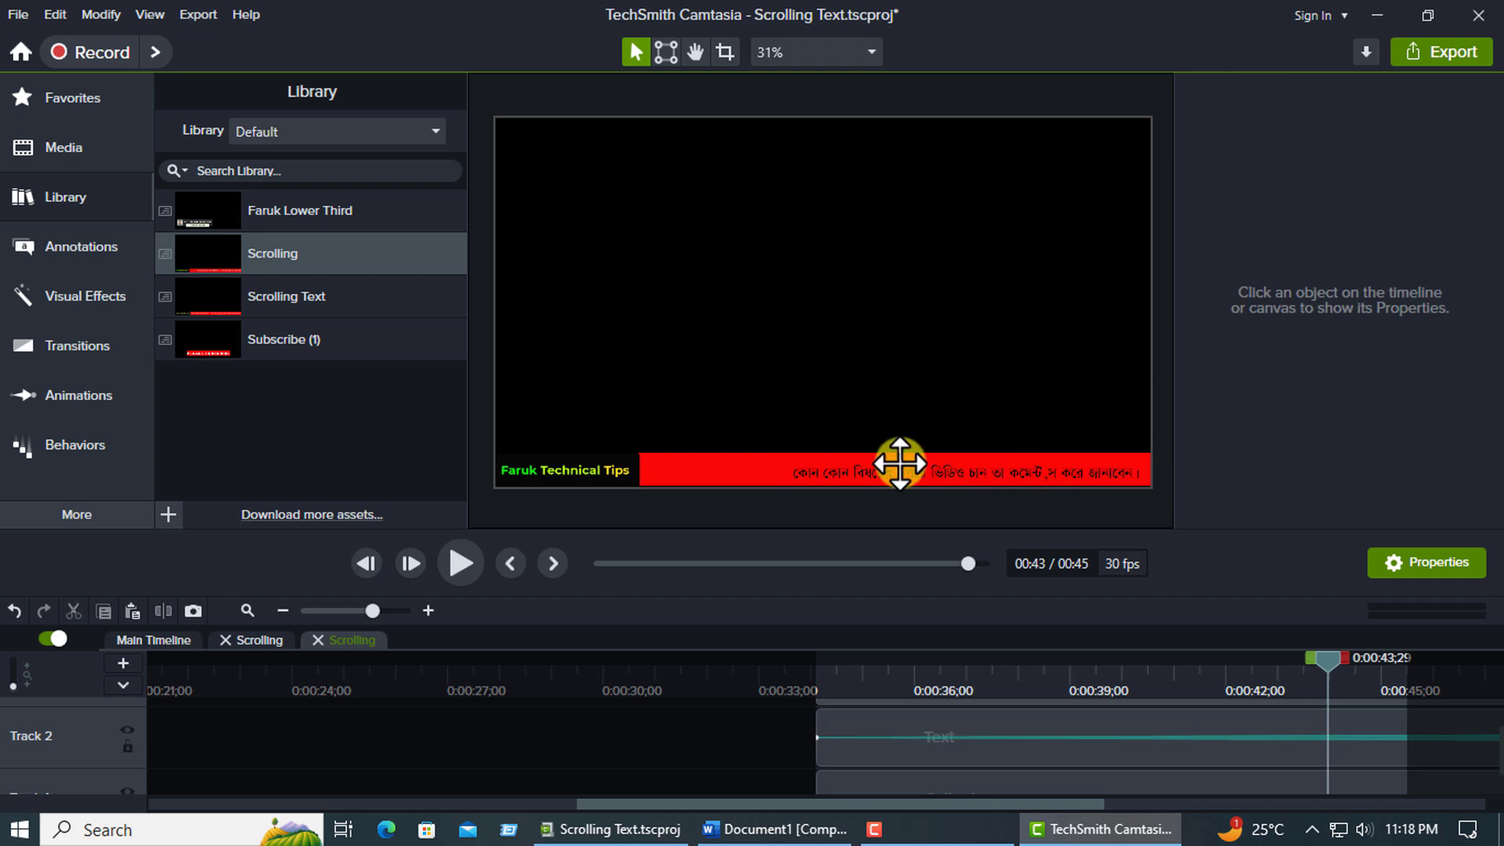
Change the font color of the new ticker sentence to white.
double_click(900, 463)
click(1459, 249)
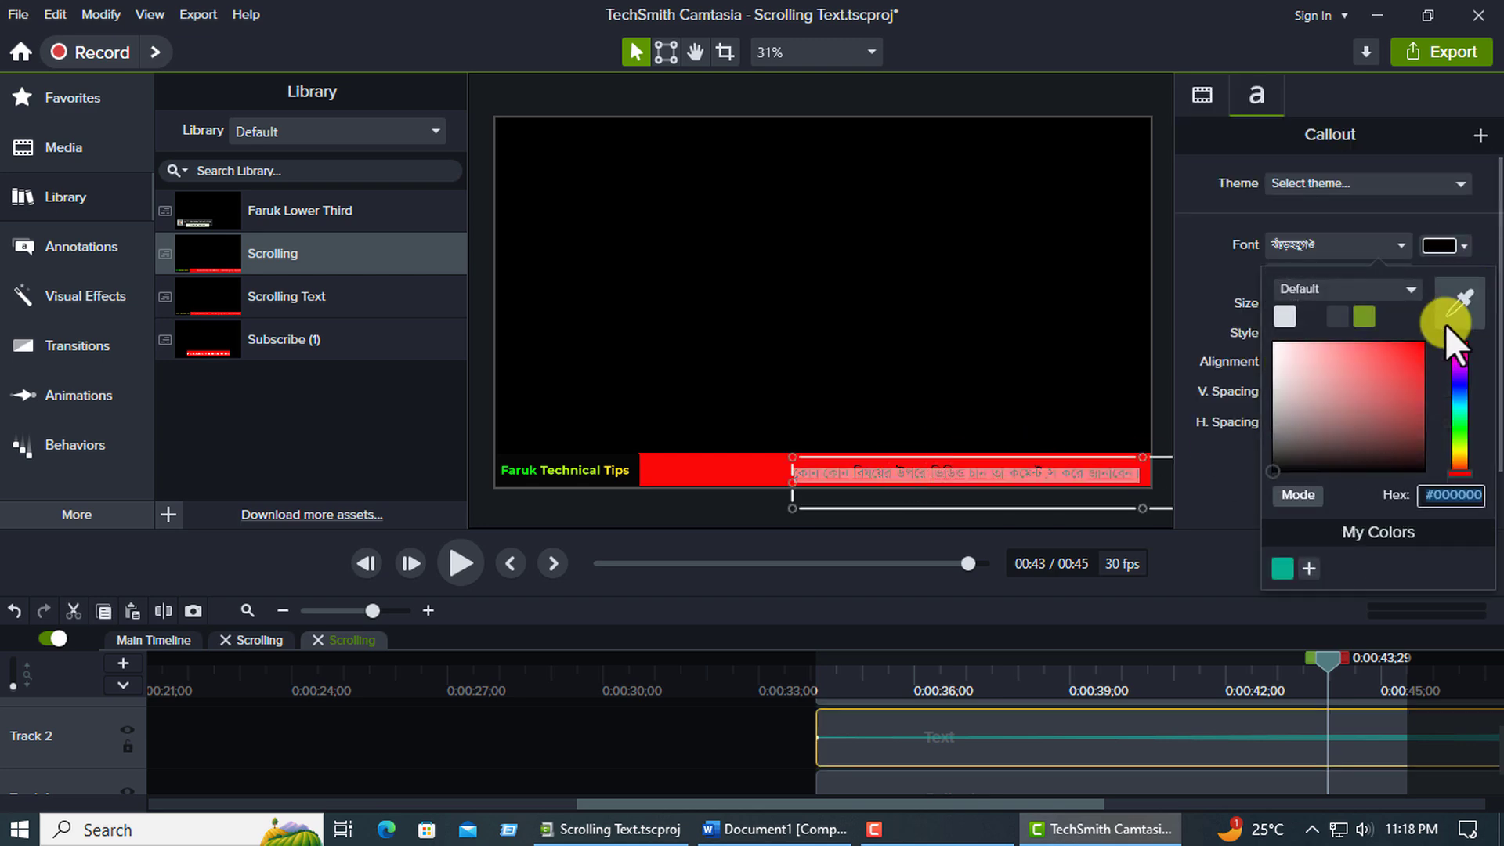
drag(1285, 354, 1271, 350)
click(823, 388)
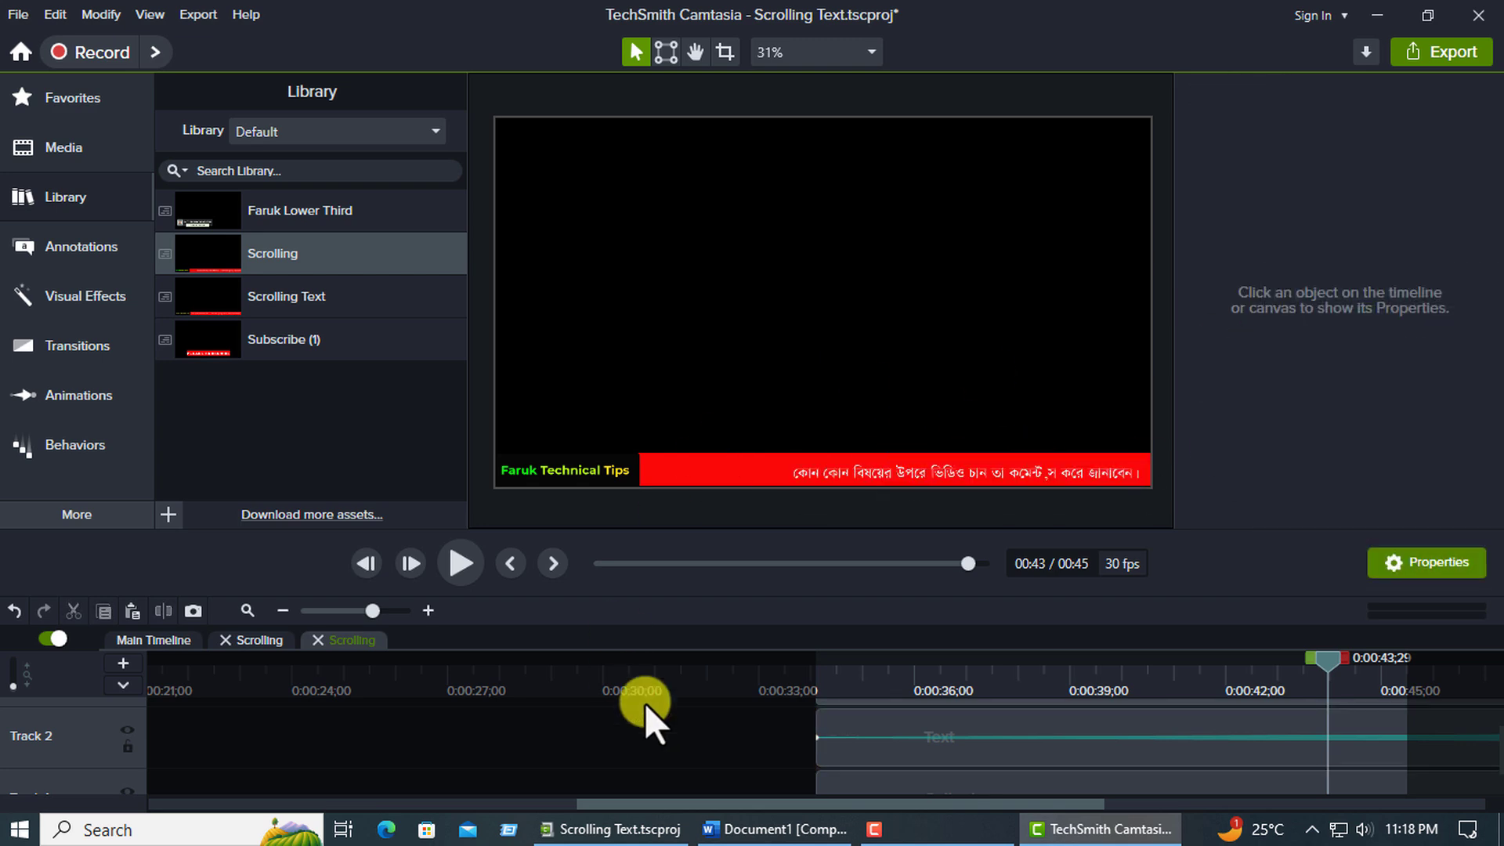
Play the second ticker group from its beginning to check the new scrolling sentence.
click(772, 683)
click(465, 575)
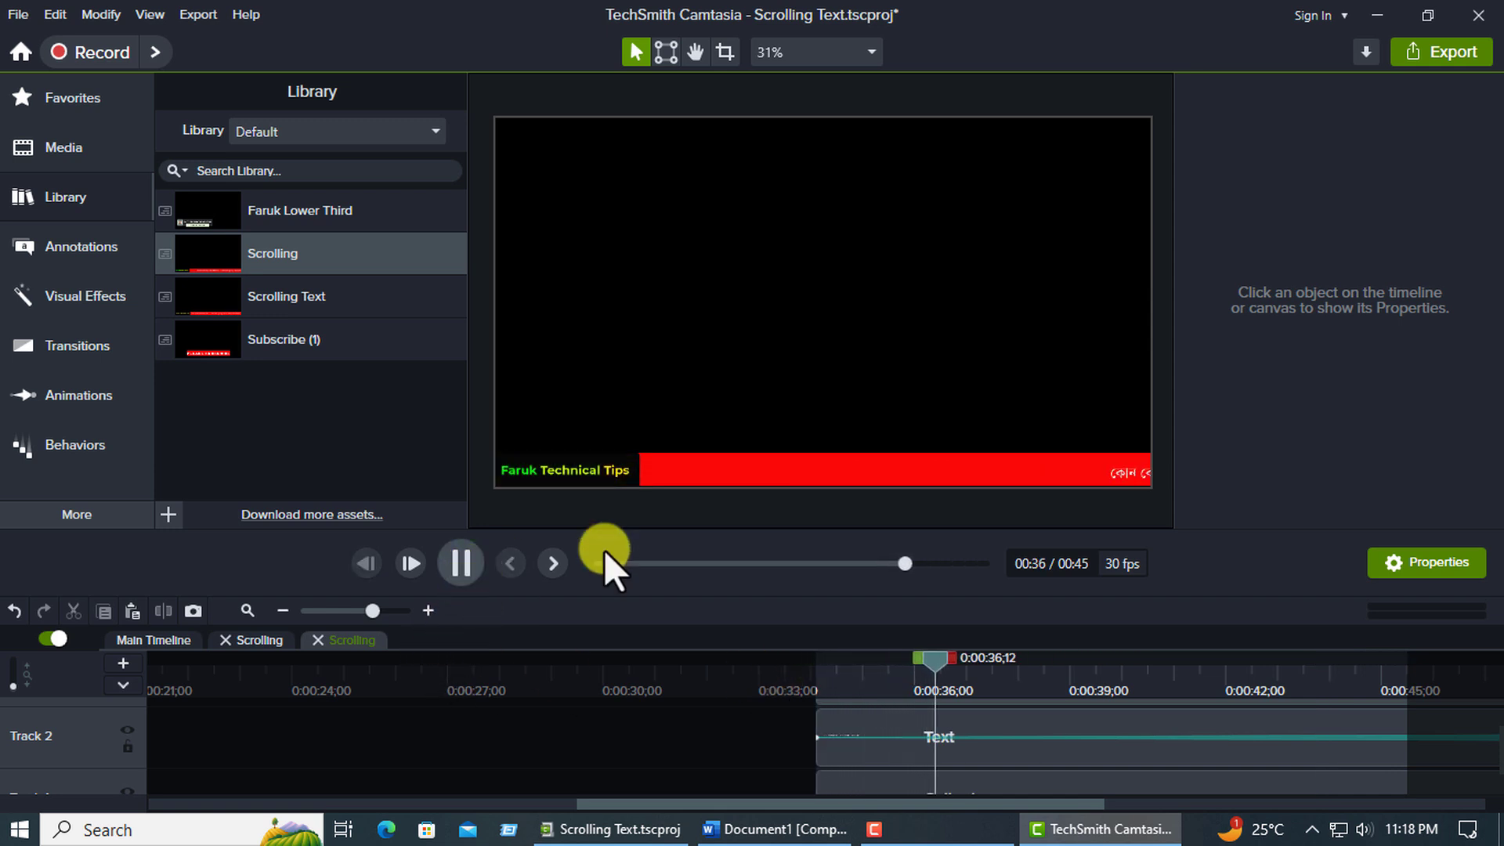
click(465, 570)
Select the two callouts and the text on Tracks 1 to 3 inside the open Scrolling group and group them.
scroll(656, 703, up, 1)
drag(766, 716, 1451, 839)
scroll(1161, 790, up, 1)
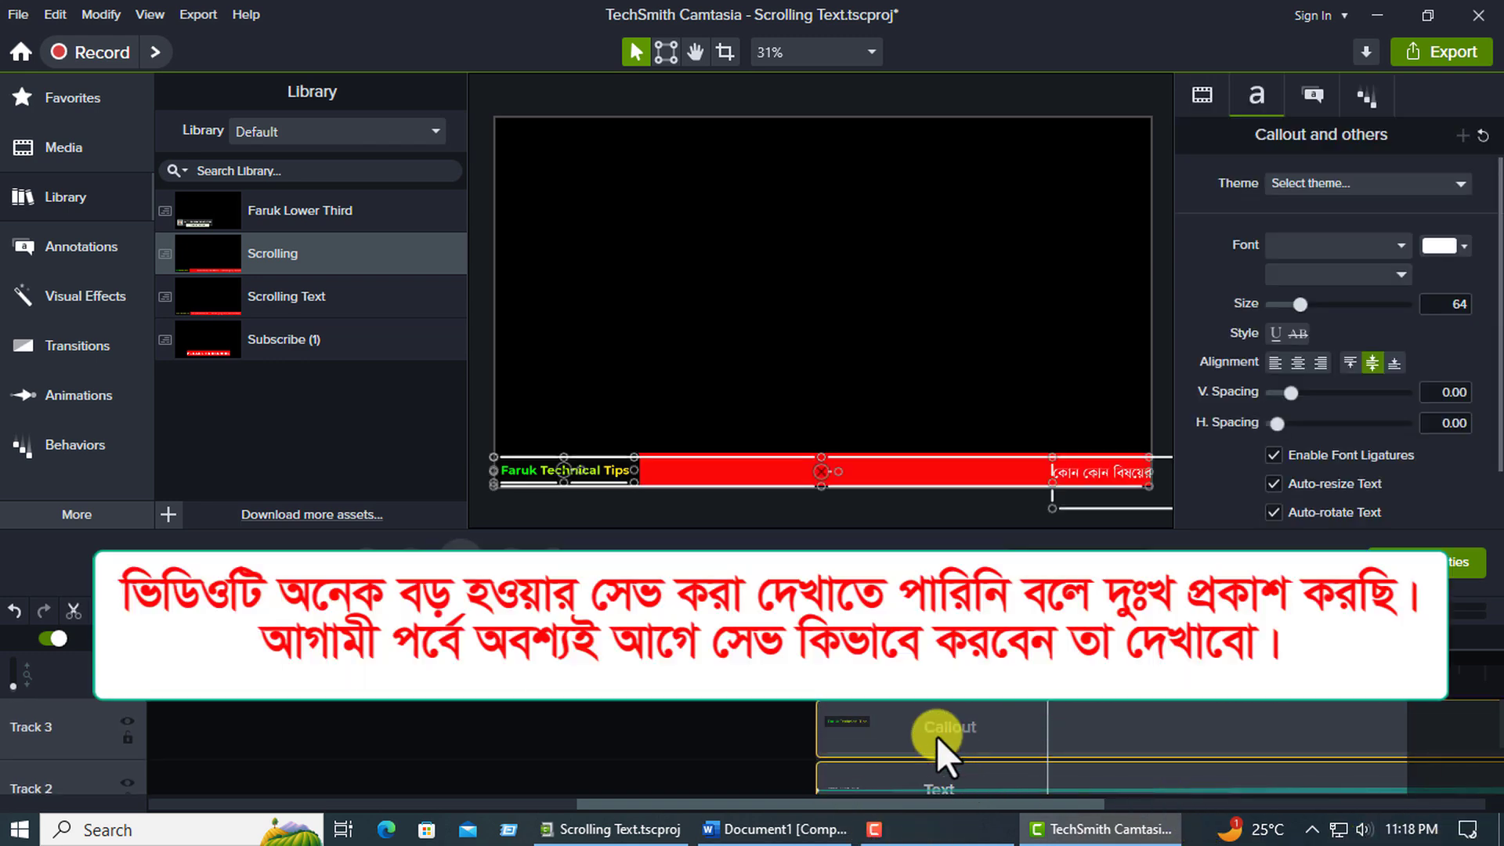
right_click(937, 735)
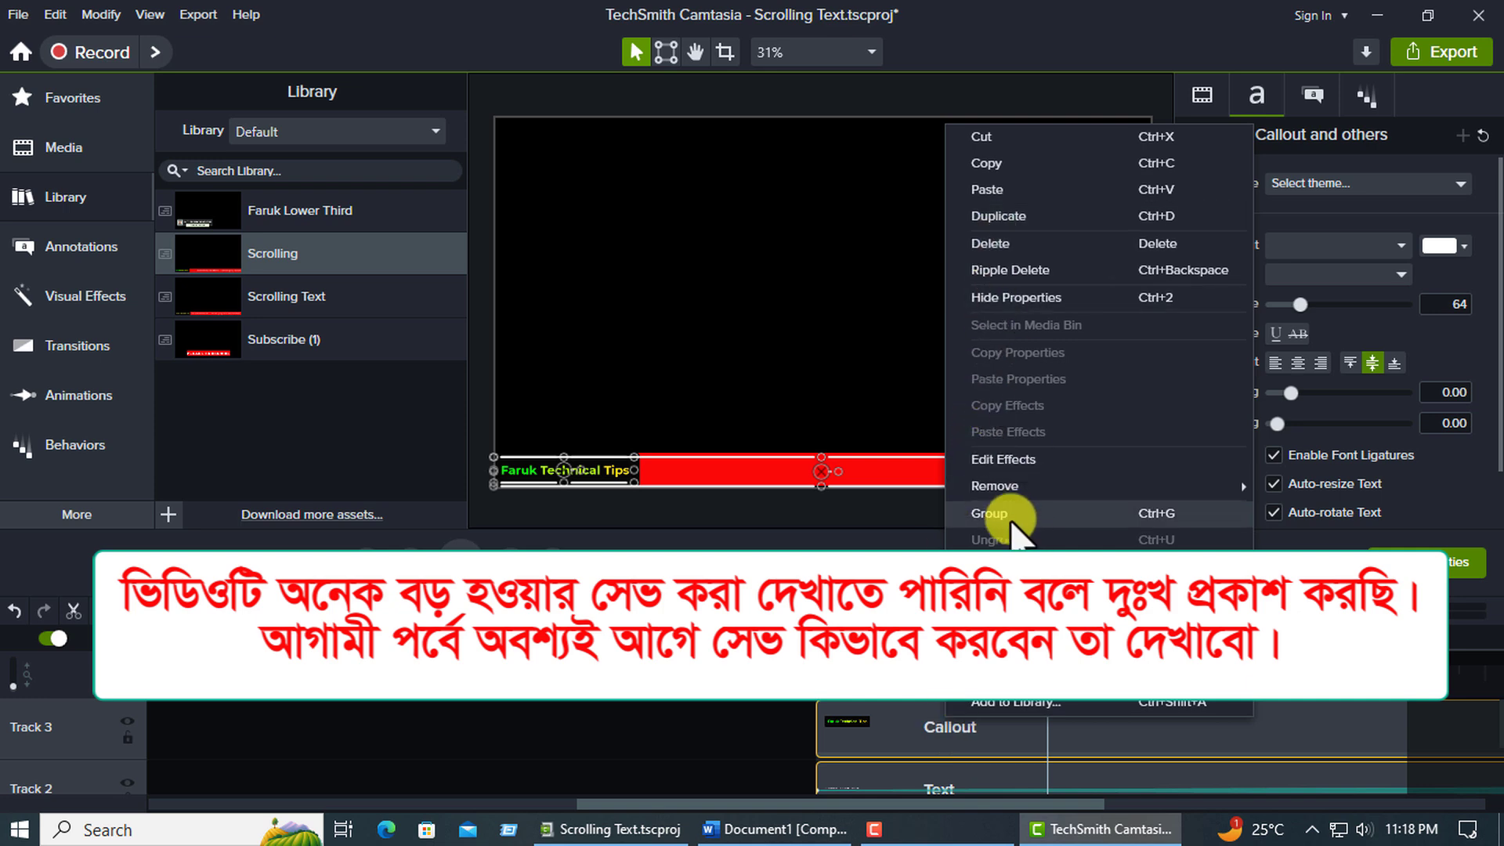
click(994, 513)
drag(519, 805, 44, 763)
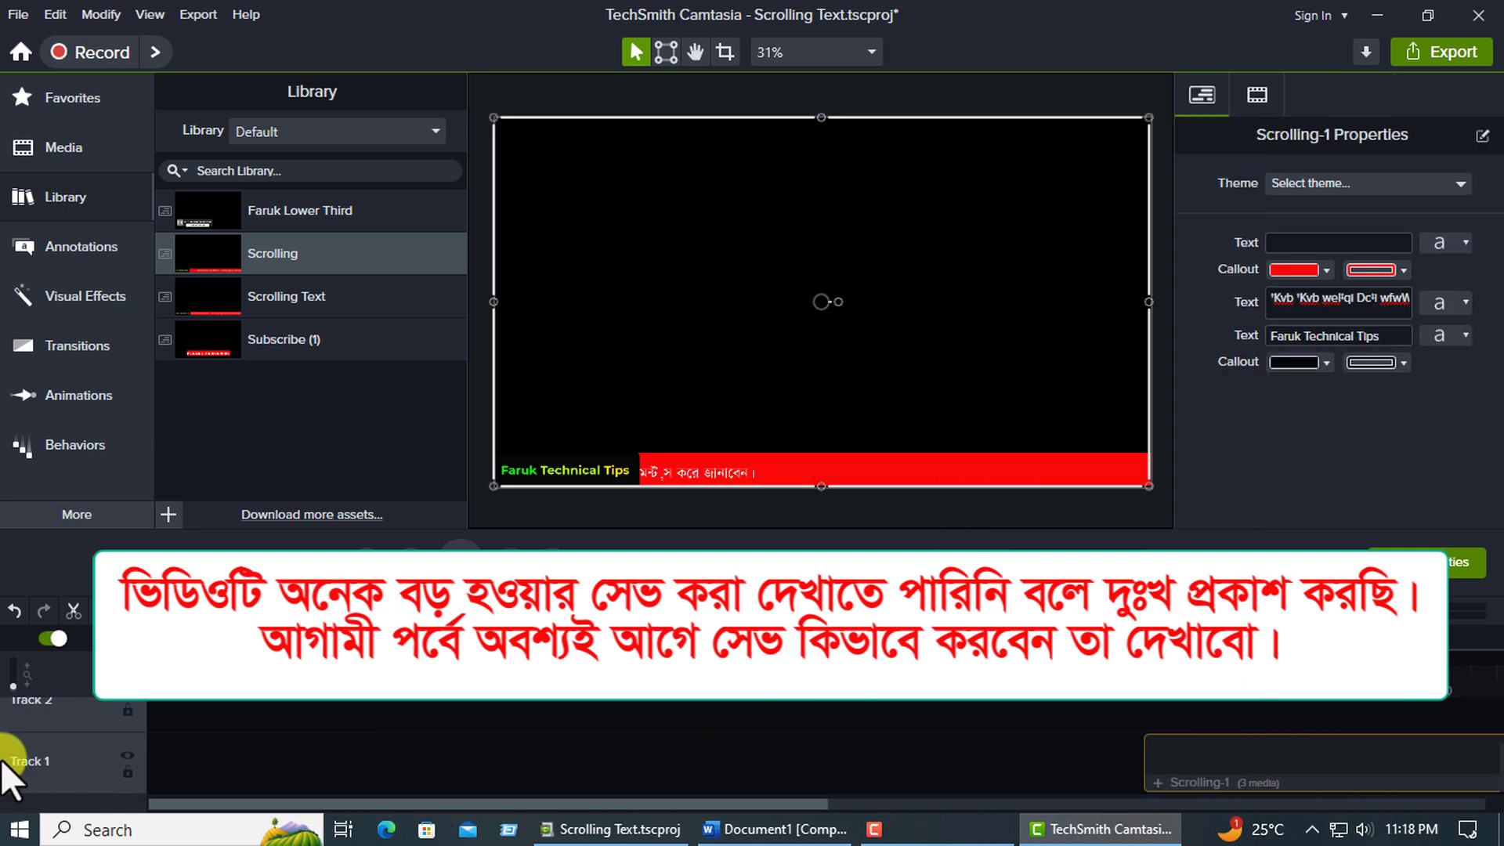